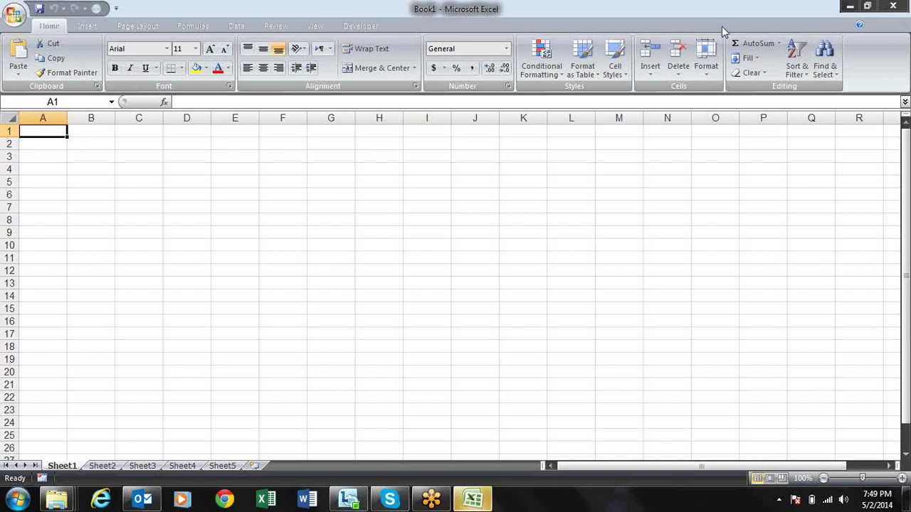
- Type a sample three-part full name into C3 and widen column C to fit it
left_click(258, 208)
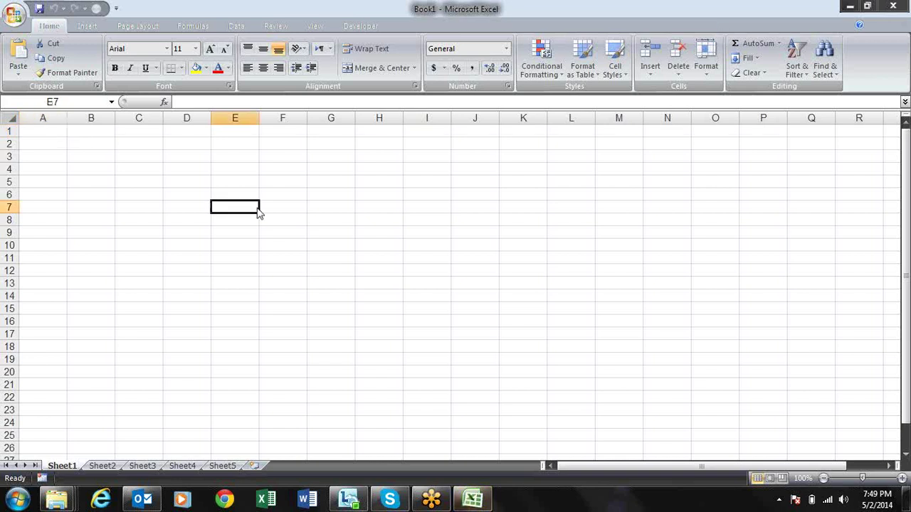
key("Left")
key("Left")
key("Up")
key("Up")
key("Up")
key("Up")
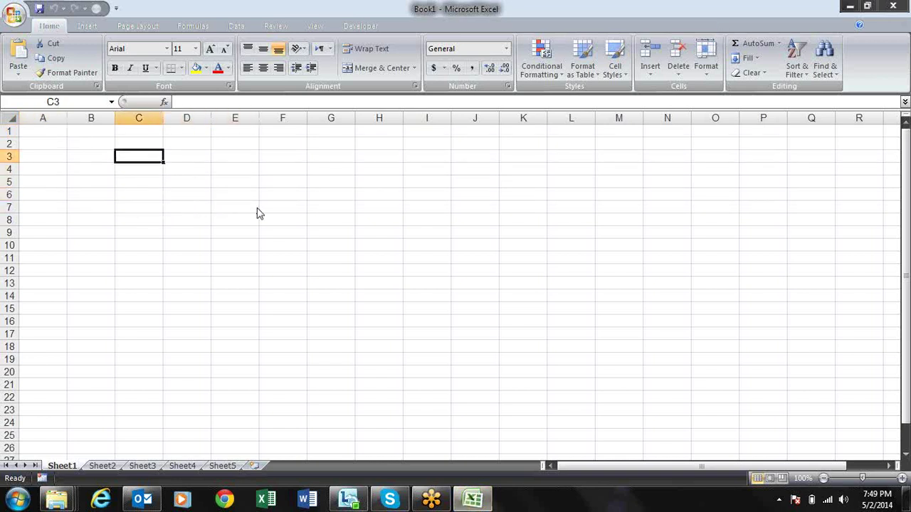
type("sandeep Kumar singn")
left_click(257, 209)
key("Up")
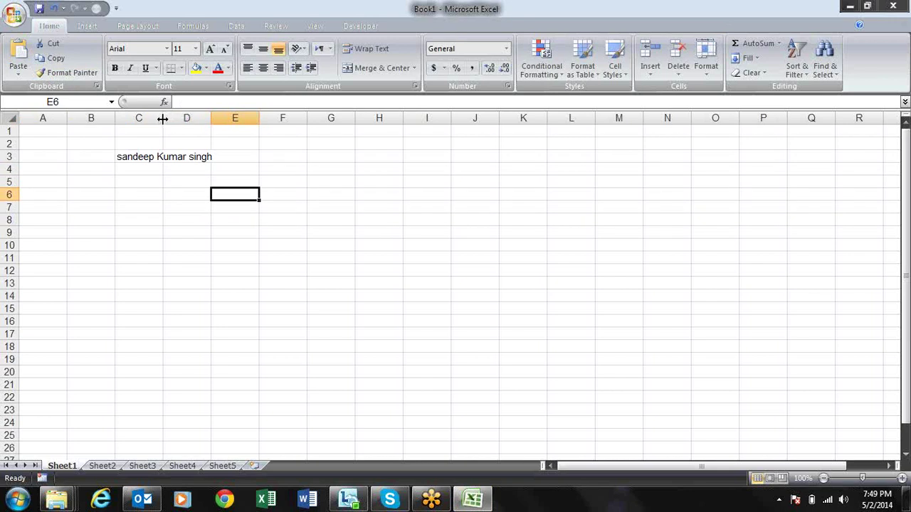
left_click_drag(163, 118, 227, 136)
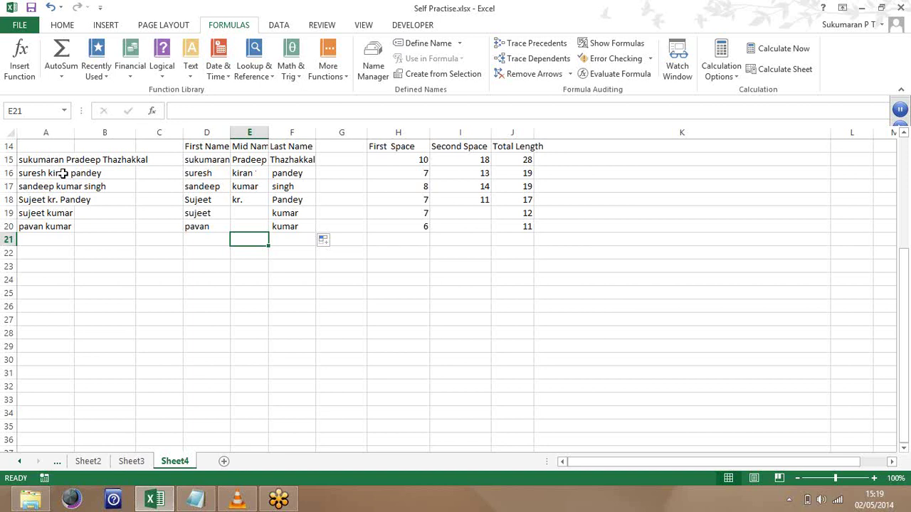
- Inspect the full names in A16:A17 and the Mid Name formulas in E16 and E17
left_click(64, 173)
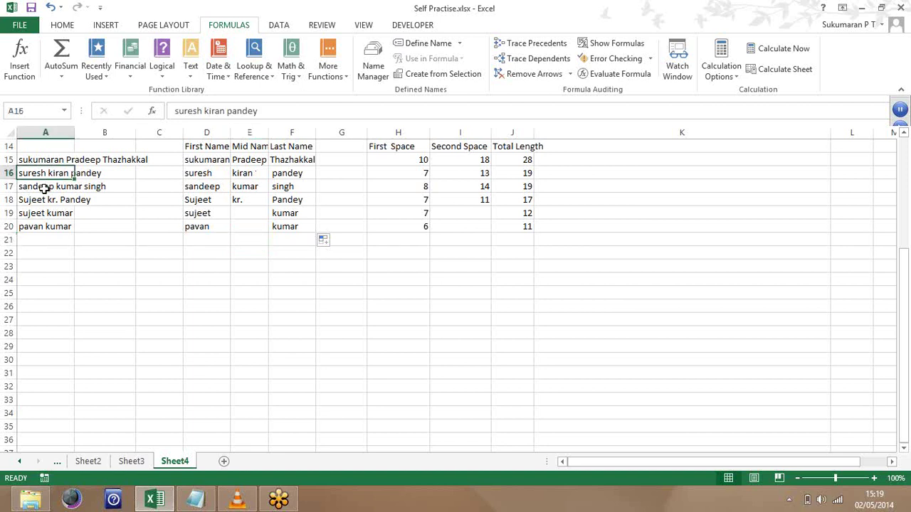
left_click(44, 189)
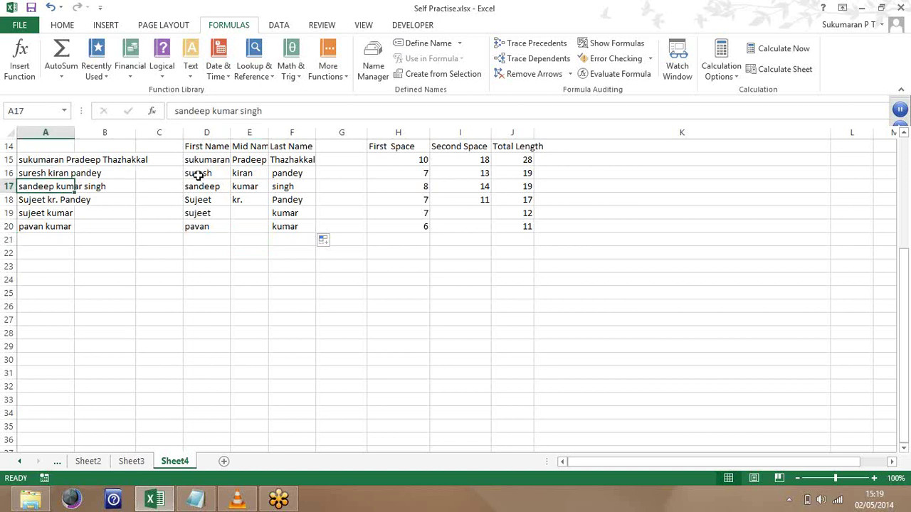
left_click(235, 174)
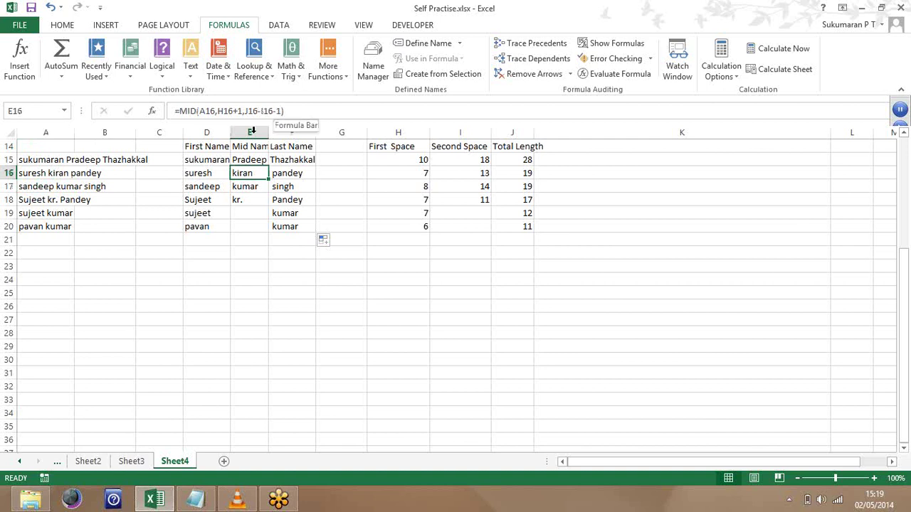
left_click(253, 186)
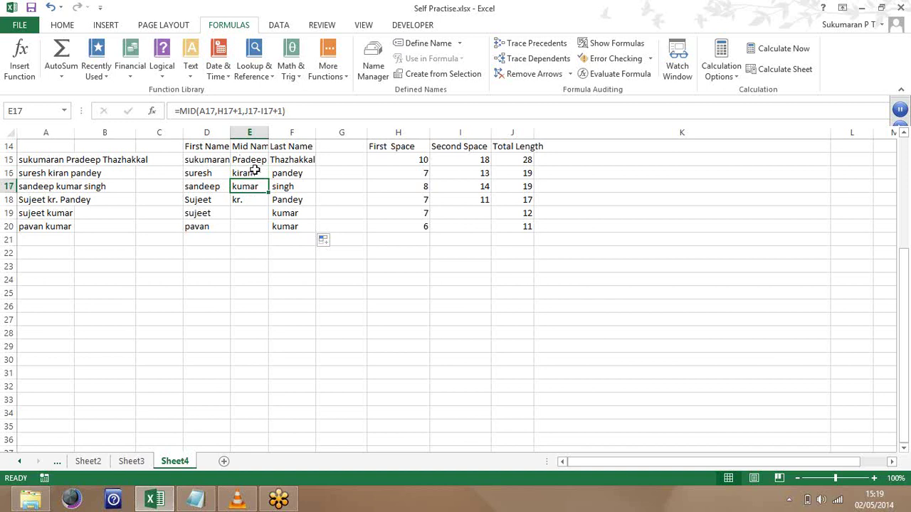
left_click(255, 171)
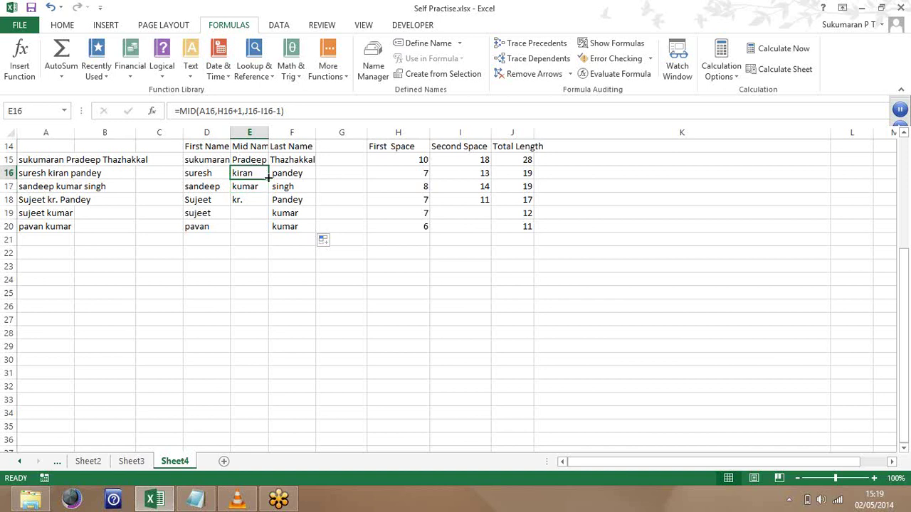
- Fill E16's Mid Name formula down into E17 and compare the two formulas
left_click_drag(268, 182, 266, 192)
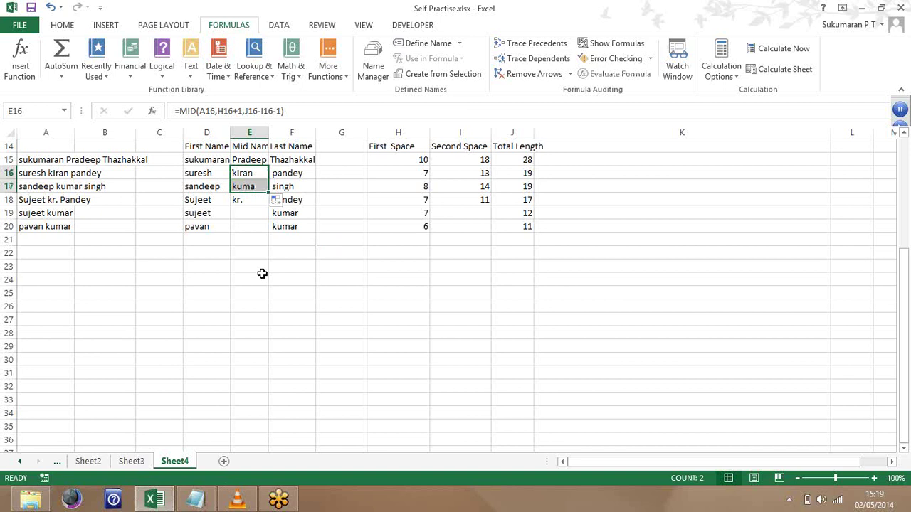
left_click(244, 186)
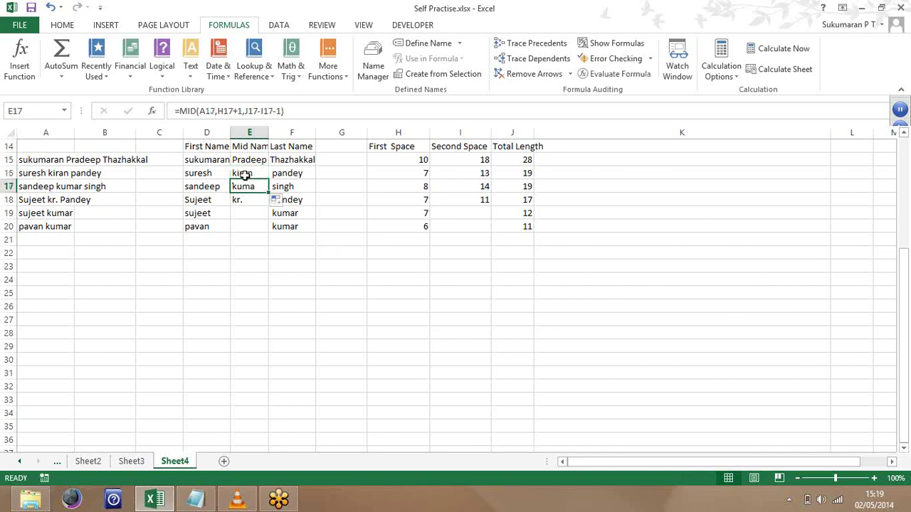
left_click(245, 175)
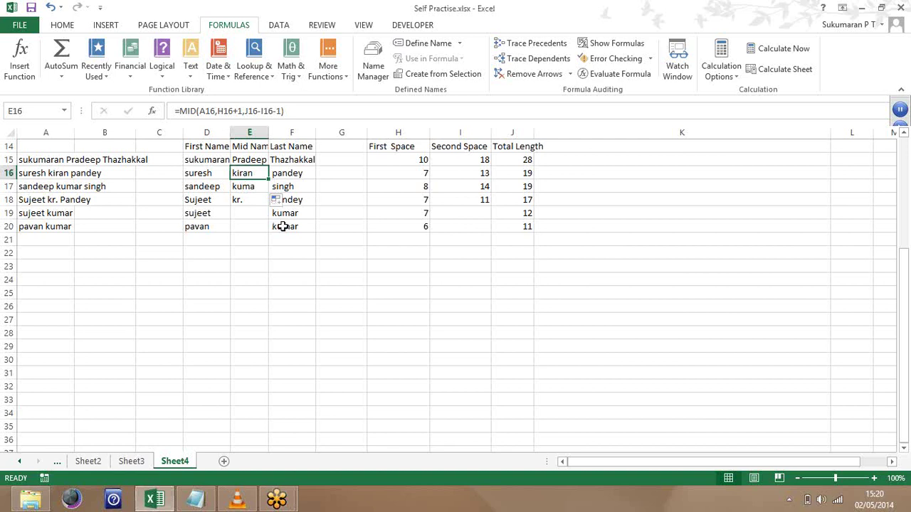
left_click(261, 186)
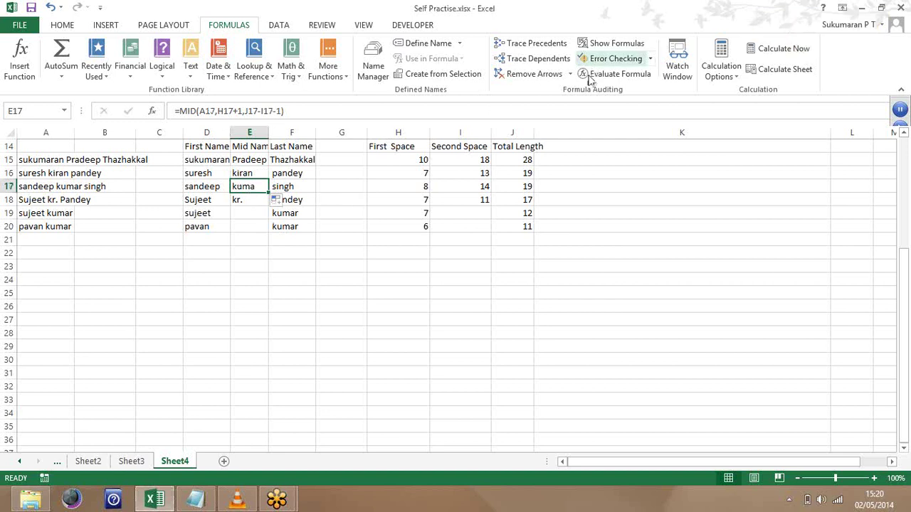
left_click(589, 79)
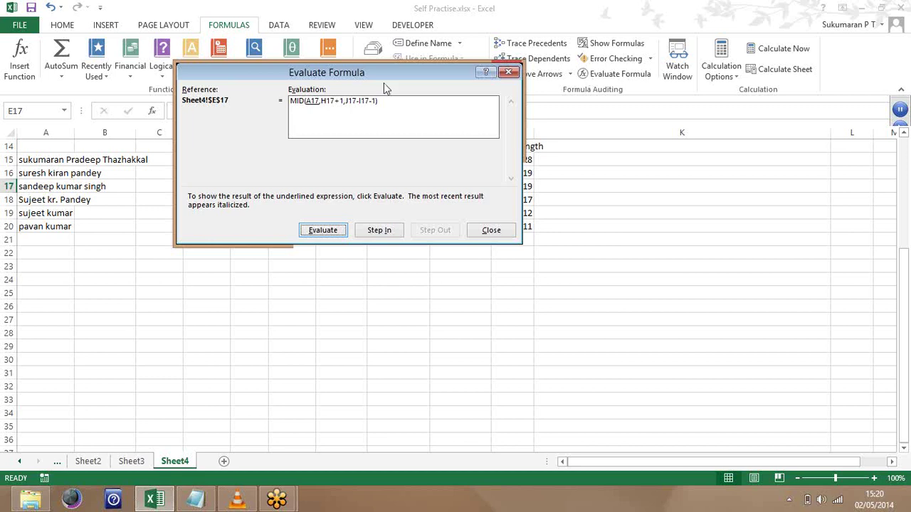
left_click_drag(385, 86, 566, 135)
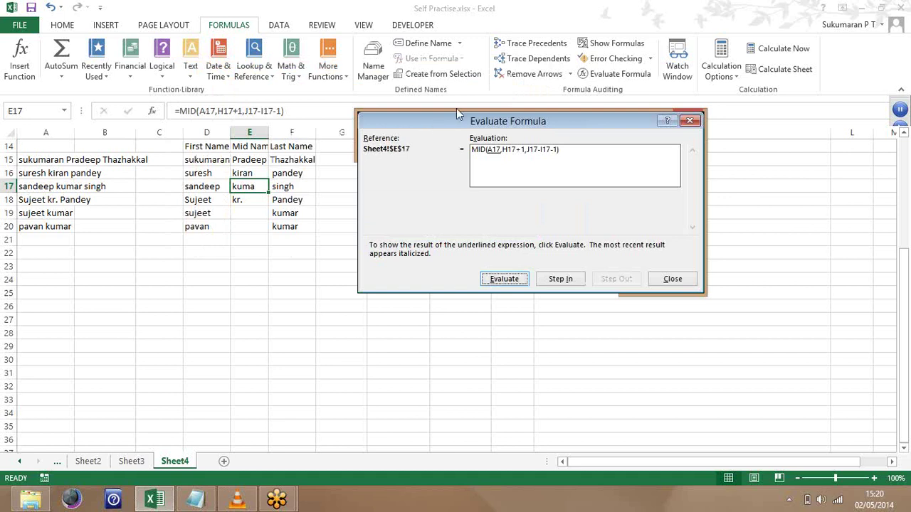
left_click_drag(464, 123, 463, 225)
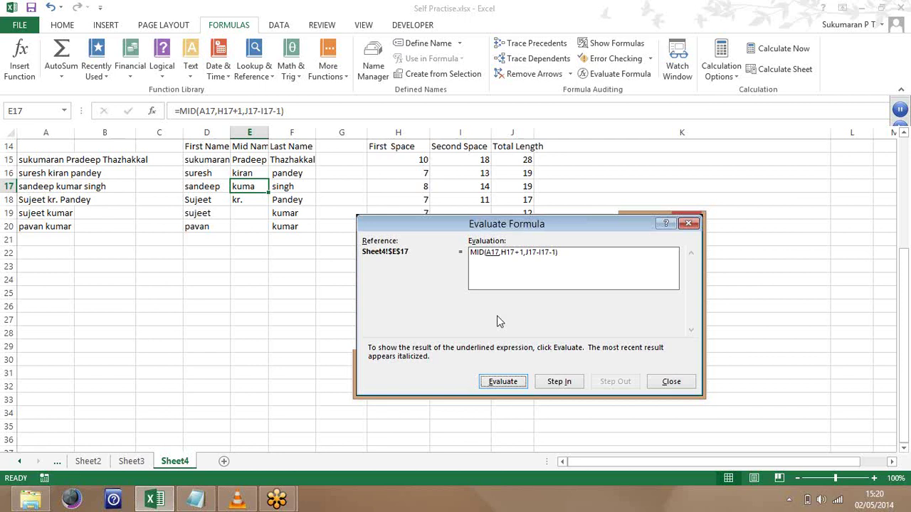
left_click(508, 386)
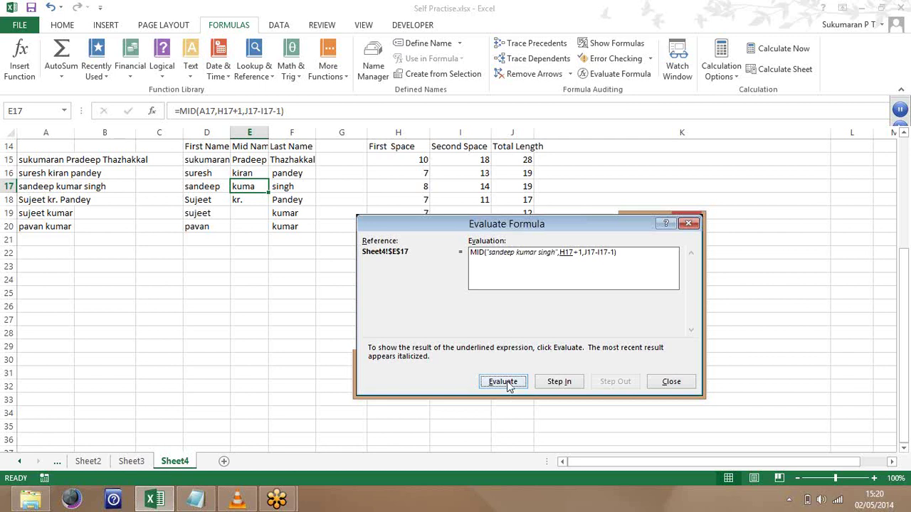
left_click(503, 382)
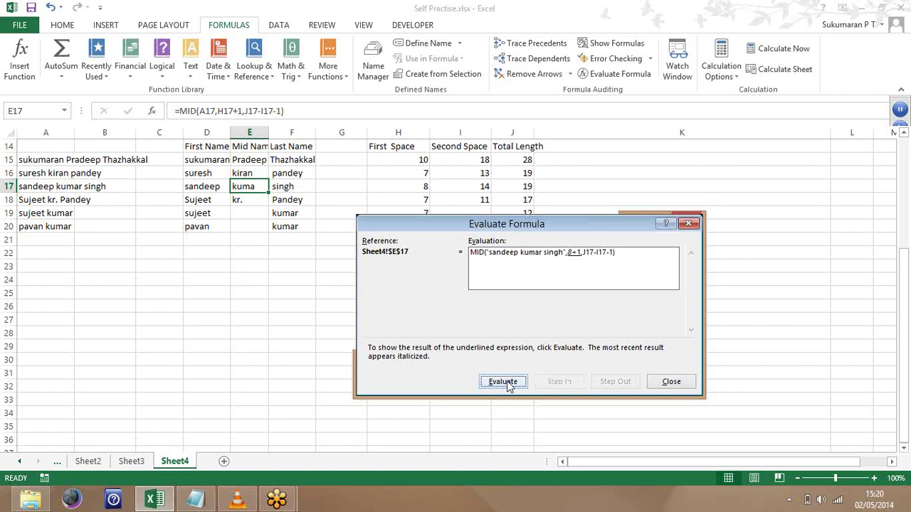
left_click(502, 382)
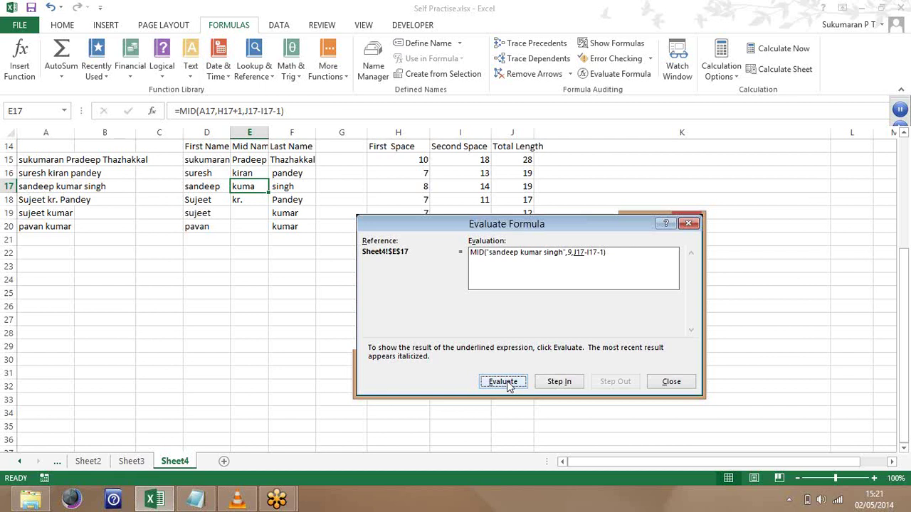
left_click(508, 386)
left_click(509, 387)
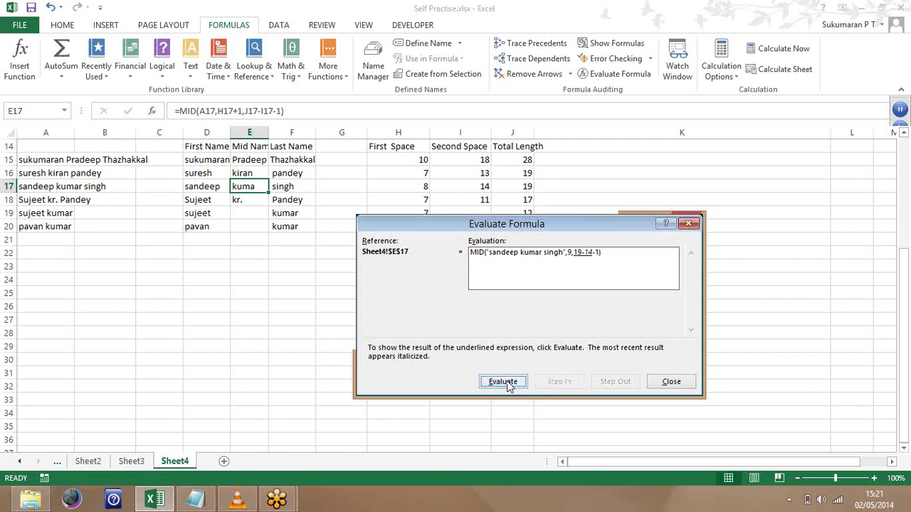
left_click(509, 386)
left_click(508, 387)
left_click(508, 387)
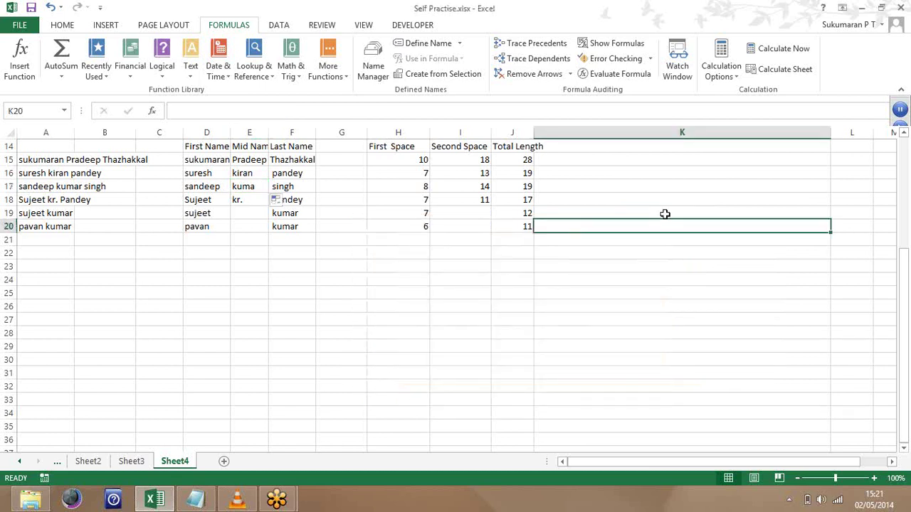
- Compare the Mid Name formulas in E15 through E17, then put E17's formula into edit mode
left_click(246, 187)
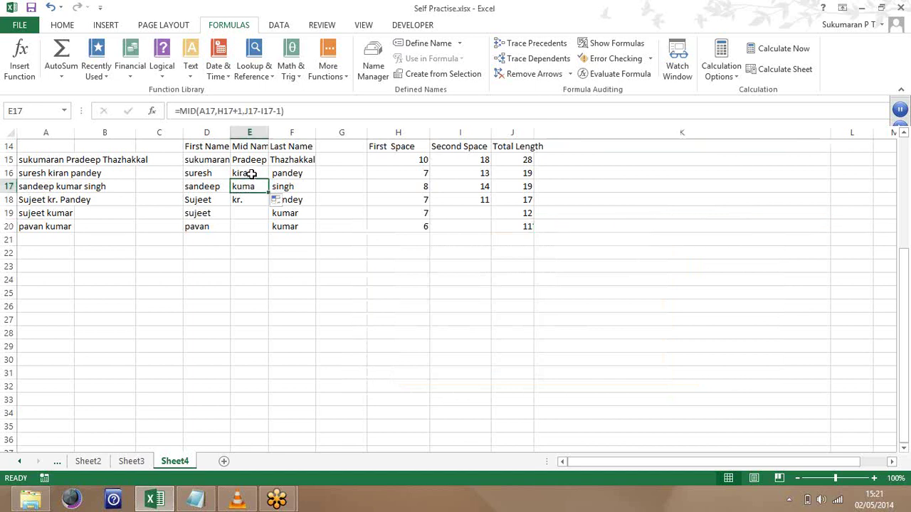
left_click(251, 175)
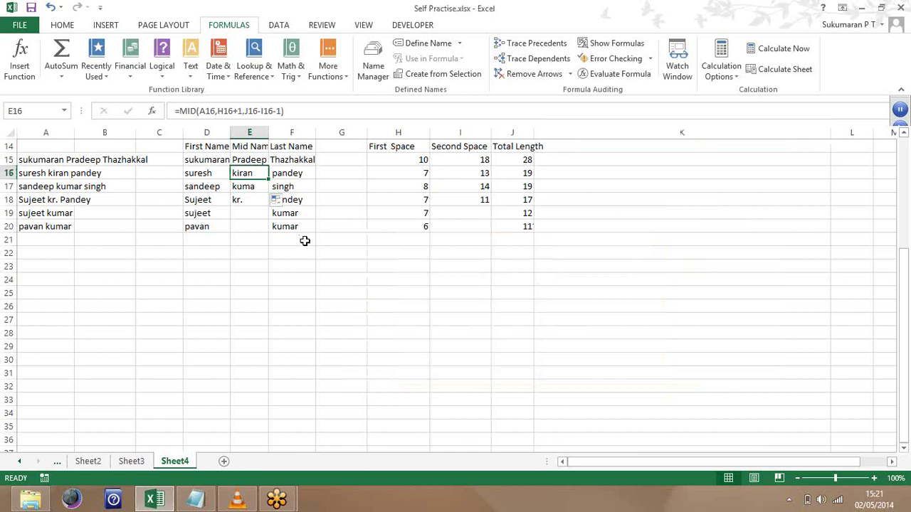
key("Up")
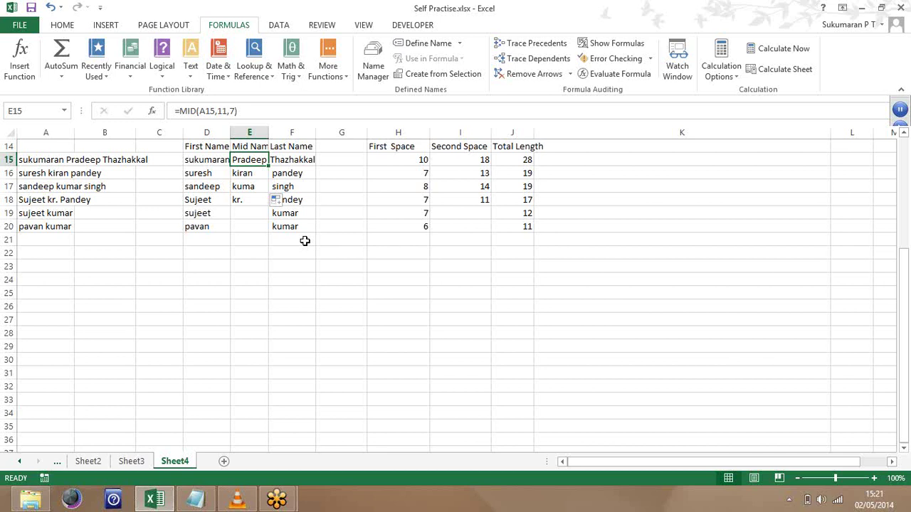
type("=MID(A15,H15+1,J15-I15-1)")
key("Down")
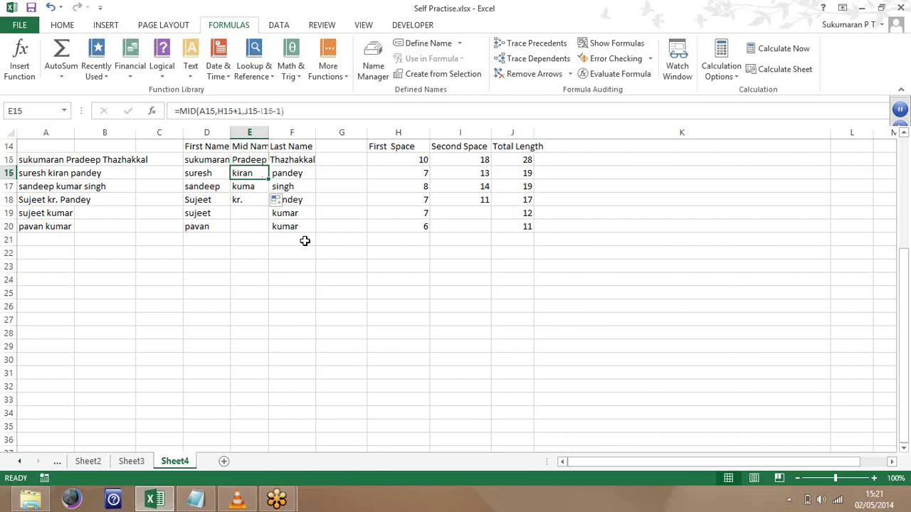
key("Down")
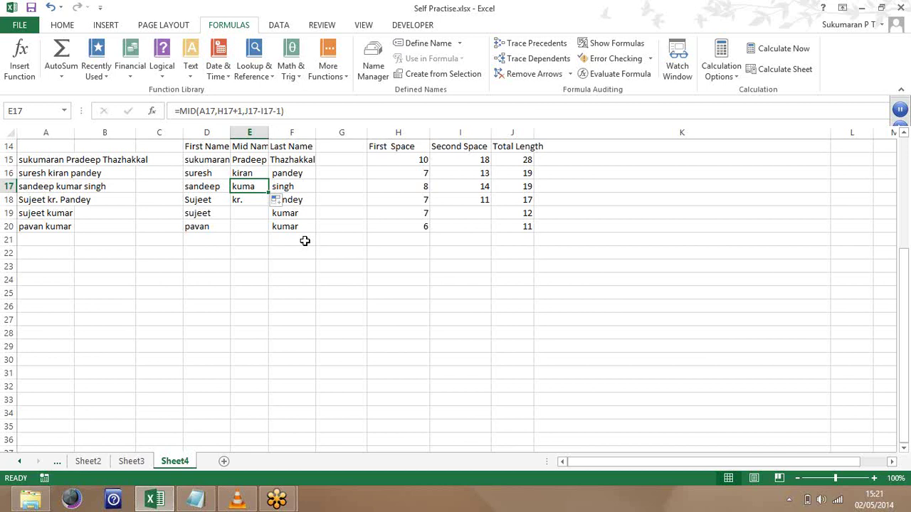
key("Up")
key("Up")
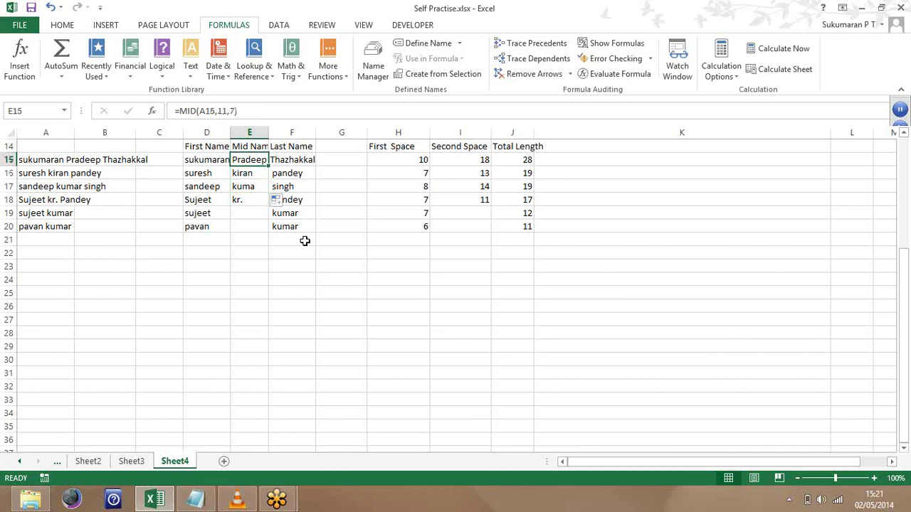
key("Down")
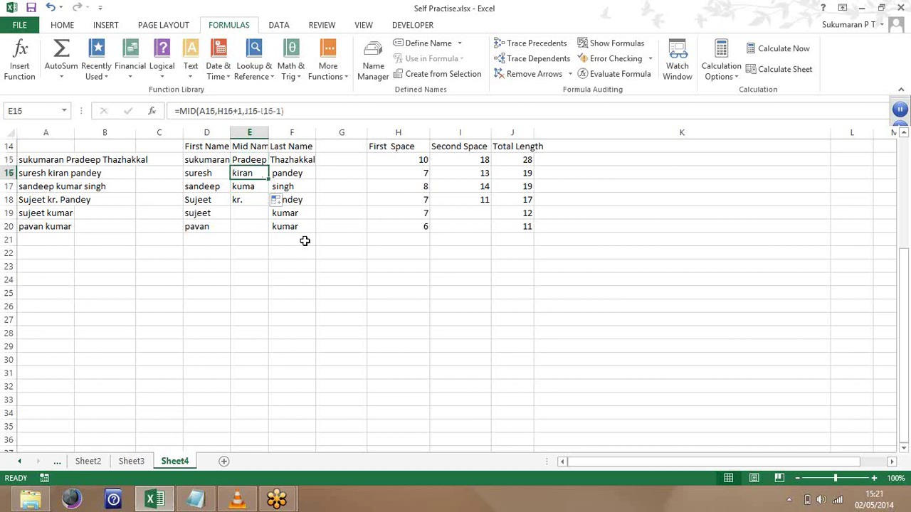
key("Down")
key("F2")
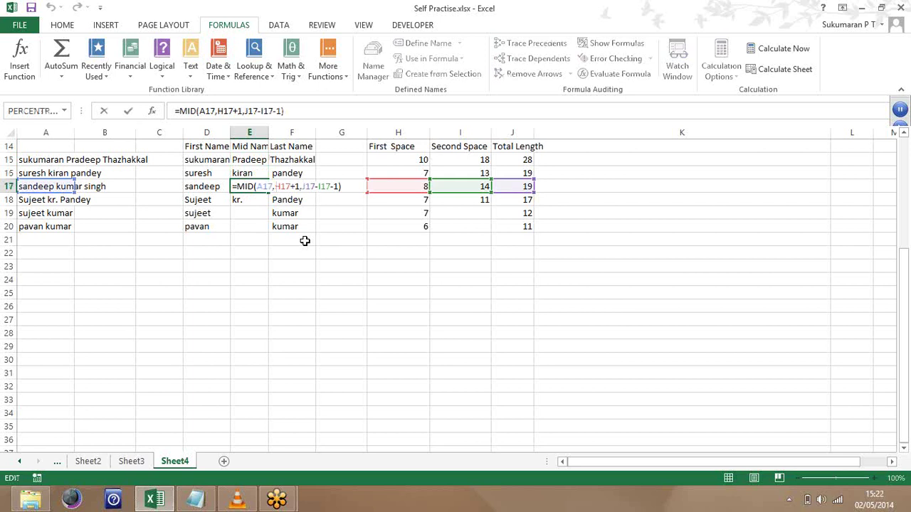
- Delete the trailing -1 from MID's character-count argument in the row 16 Mid Name formula
key("ctrl+Return")
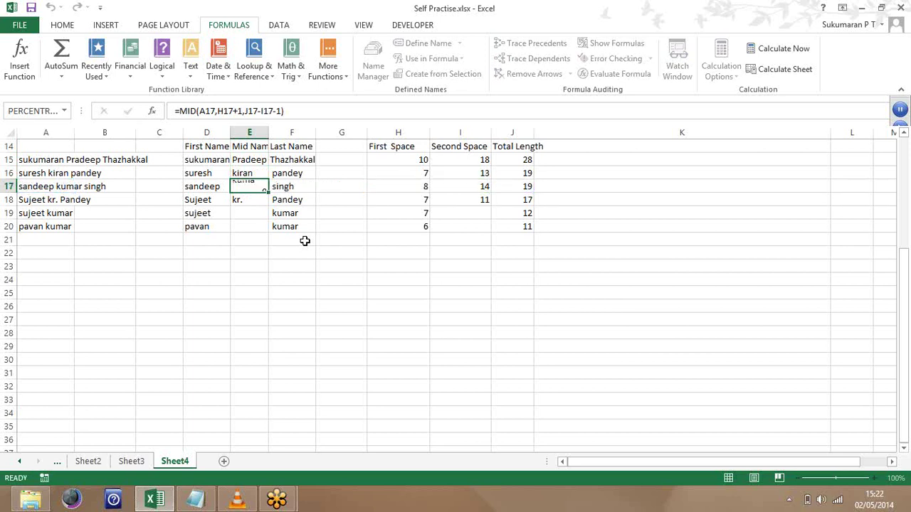
key("Down")
key("Up")
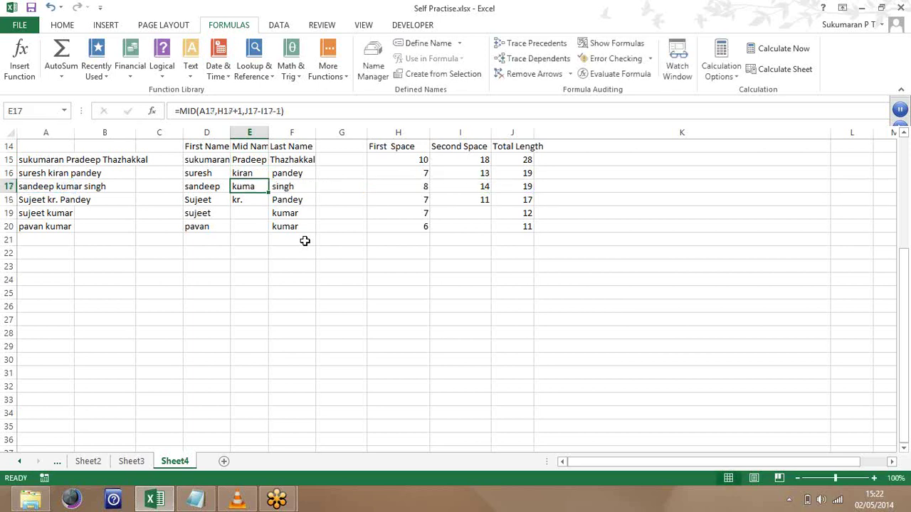
key("Up")
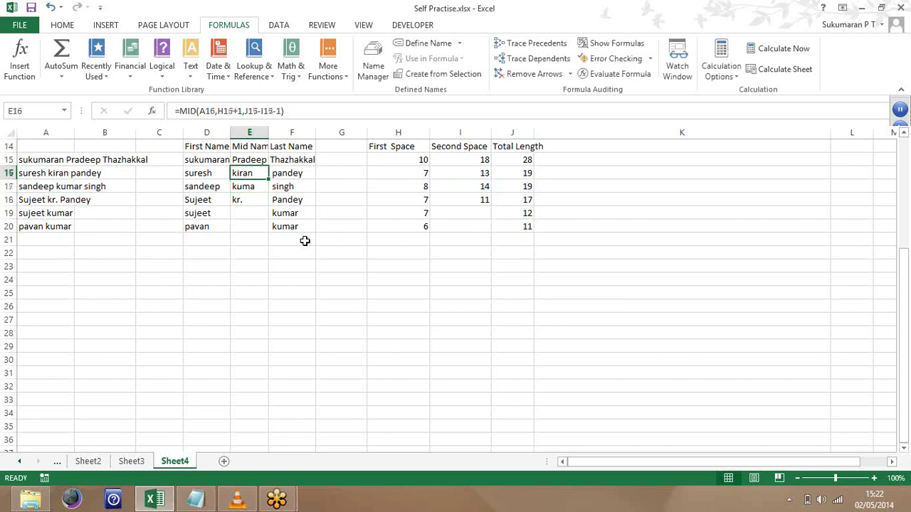
key("F2")
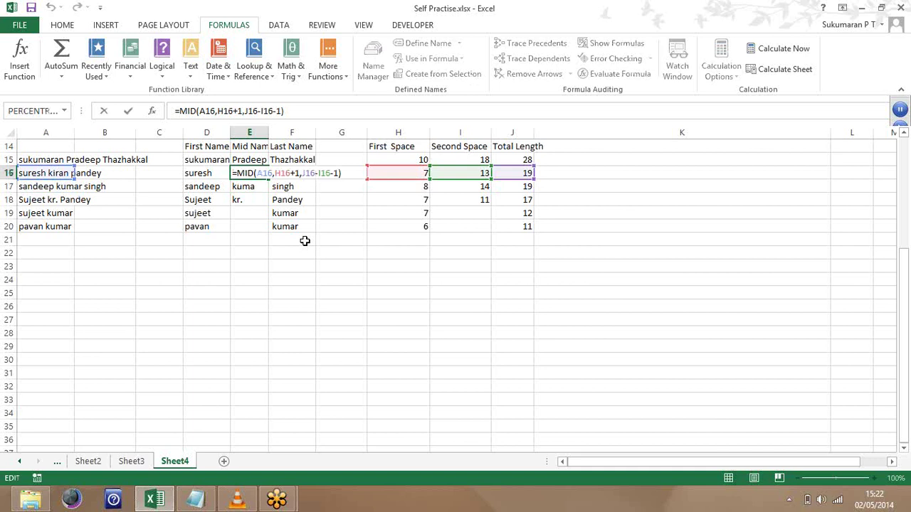
key("Left")
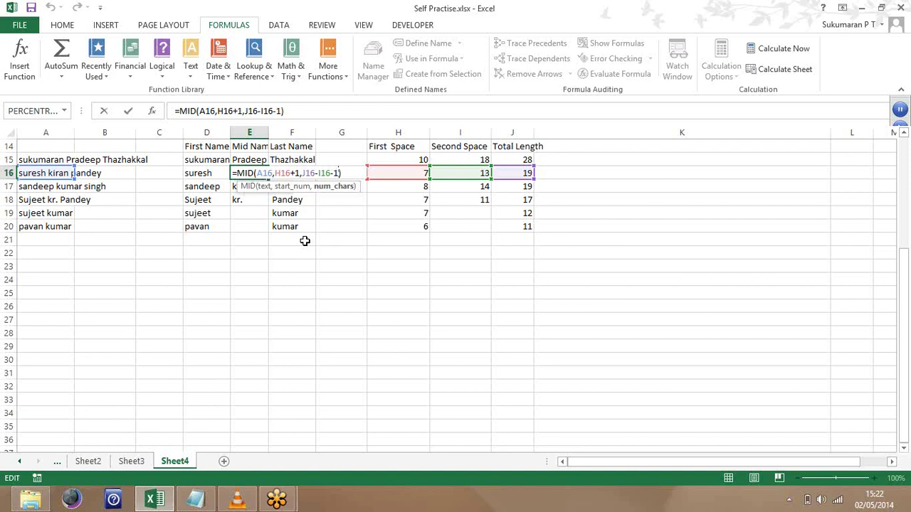
key("BackSpace")
key("BackSpace")
key("Return")
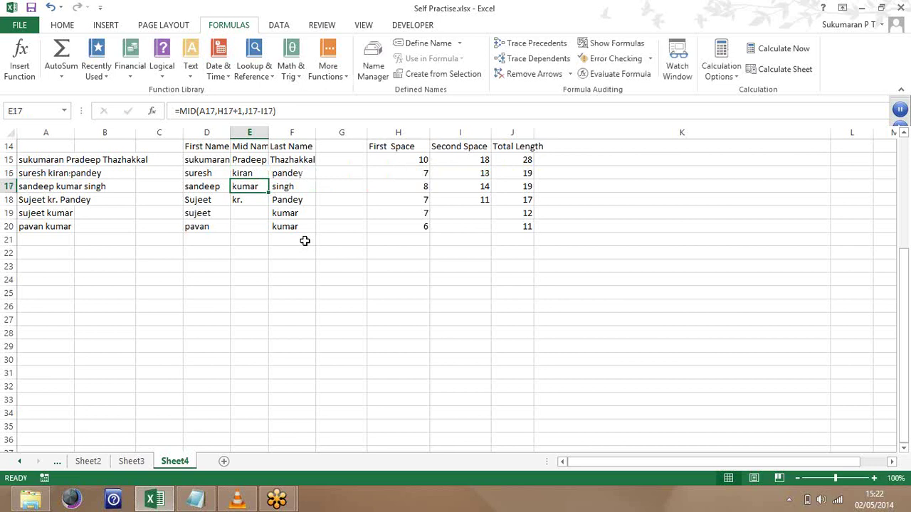
- Check the corrected middle names in rows 17 and 18
key("Down")
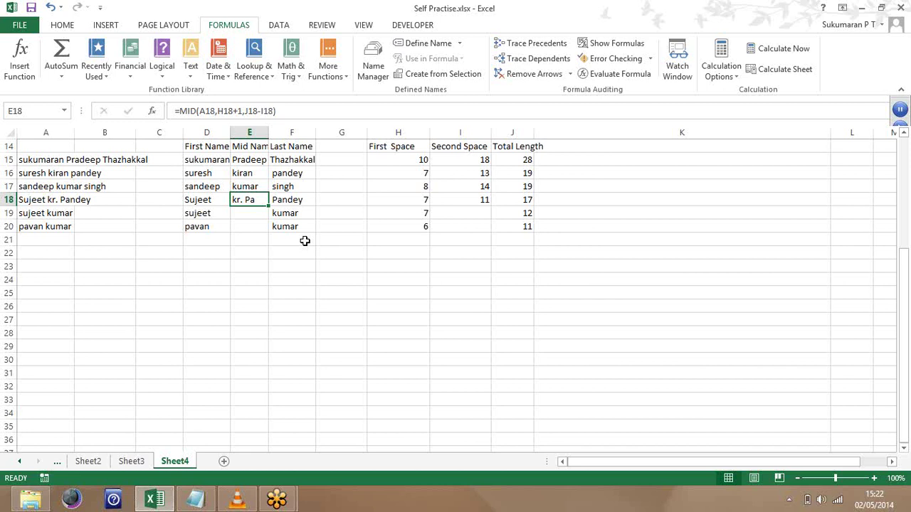
key("Up")
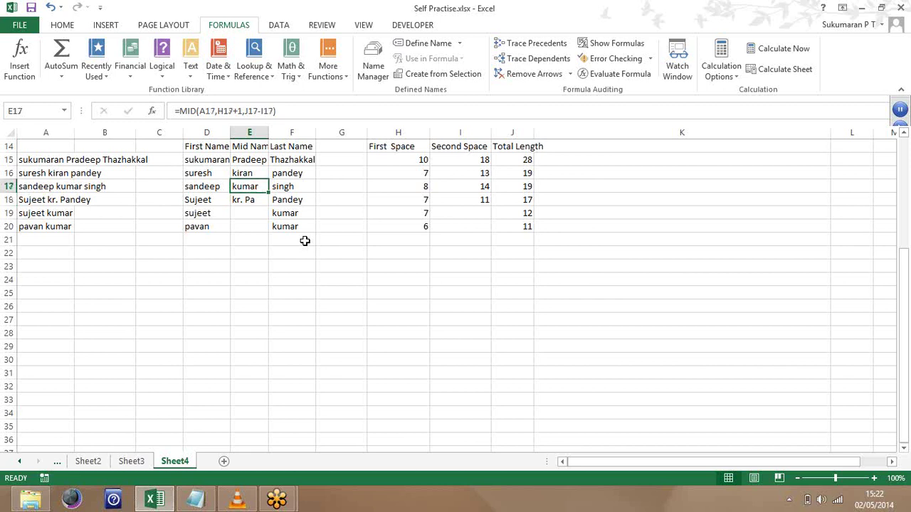
key("Down")
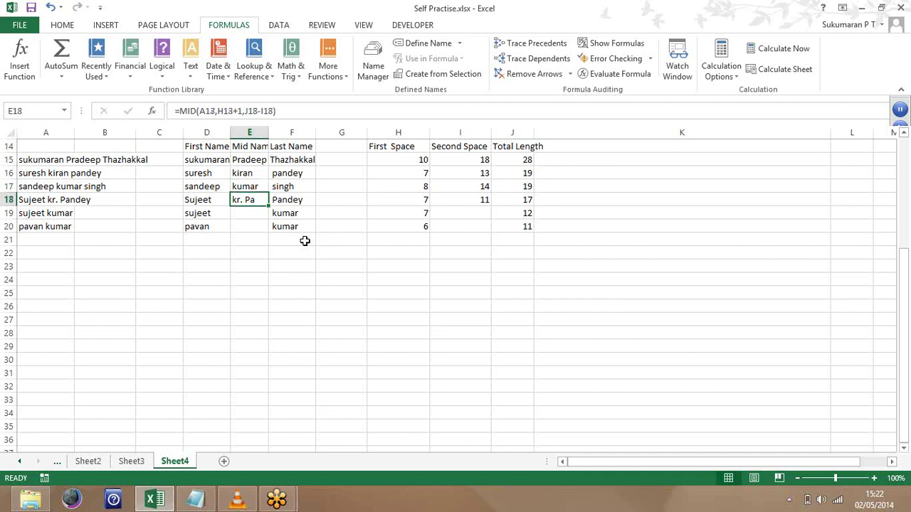
key("Left")
key("Left")
key("Left")
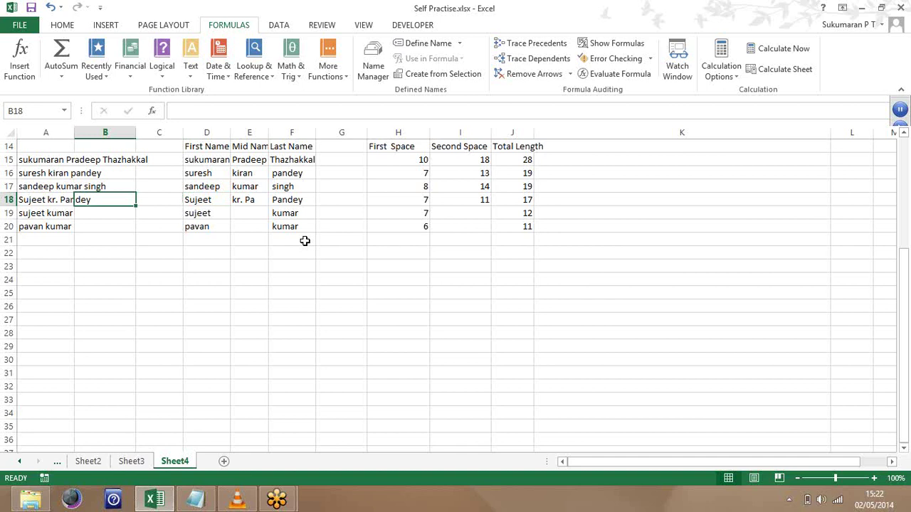
key("Left")
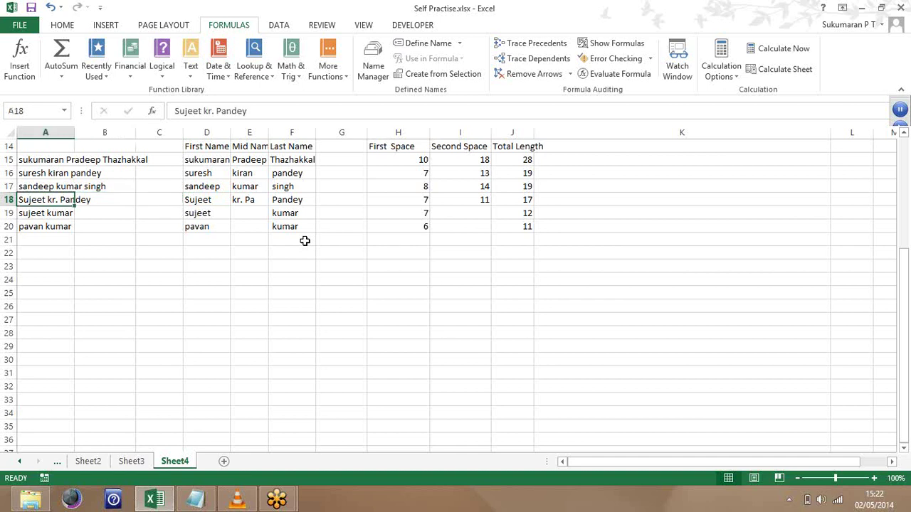
- Retype the A18 name with 'Kr.' and a double space before the surname, then inspect E19's IFERROR formula
key("F2")
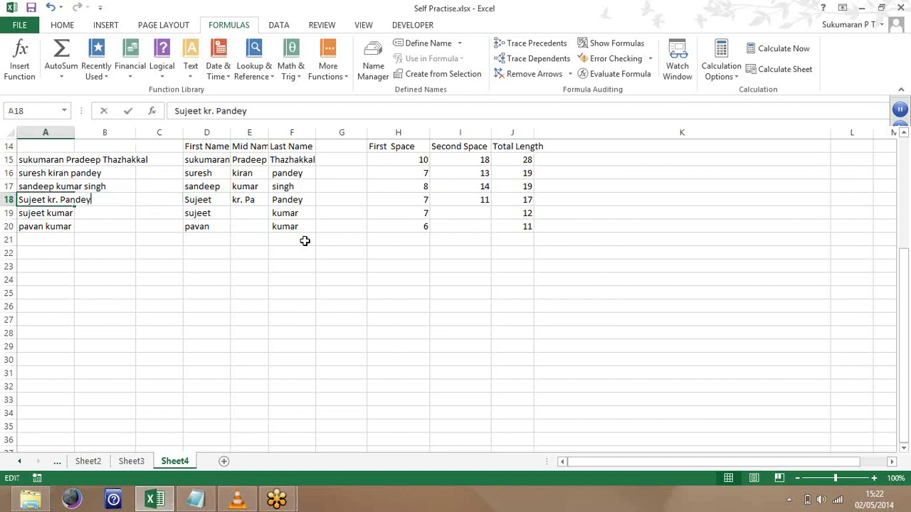
key("Left")
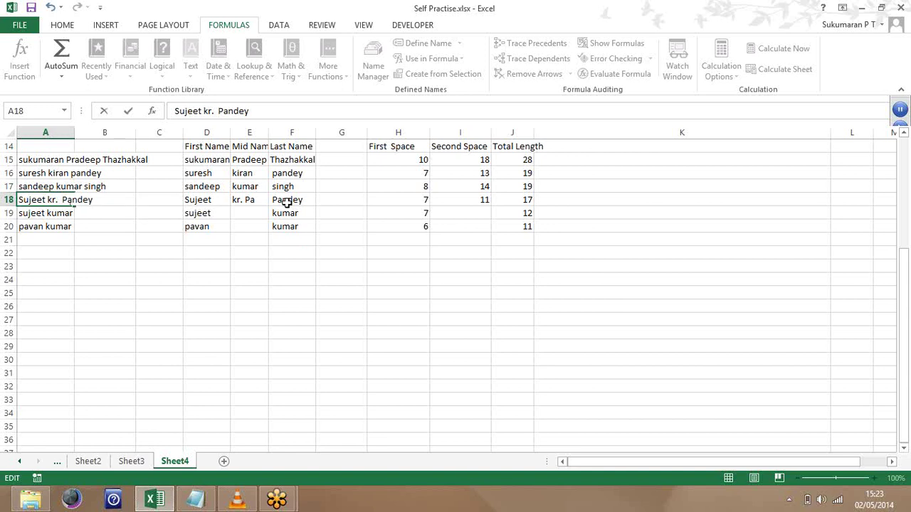
key("Return")
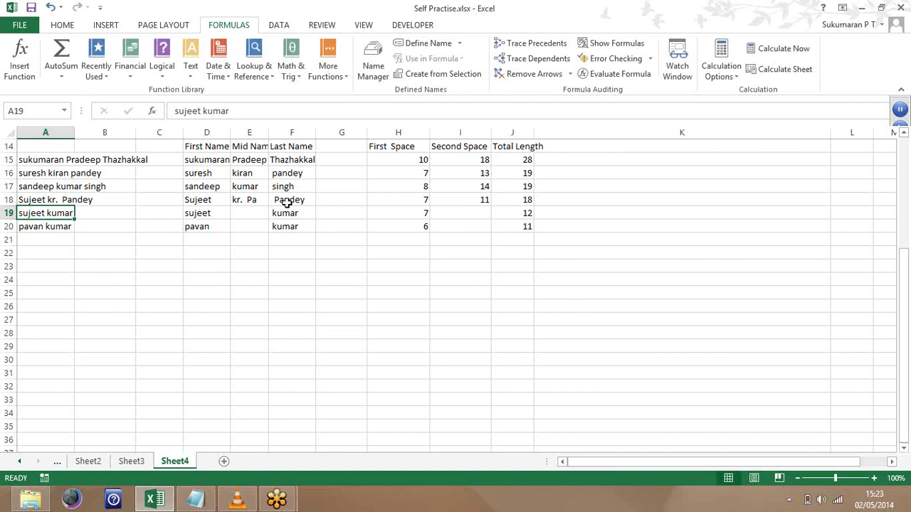
key("Up")
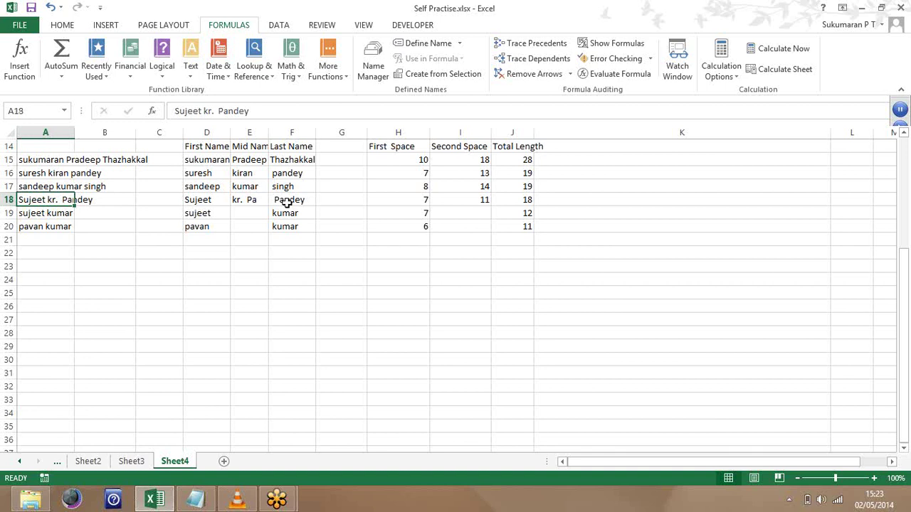
type("Sujeet ")
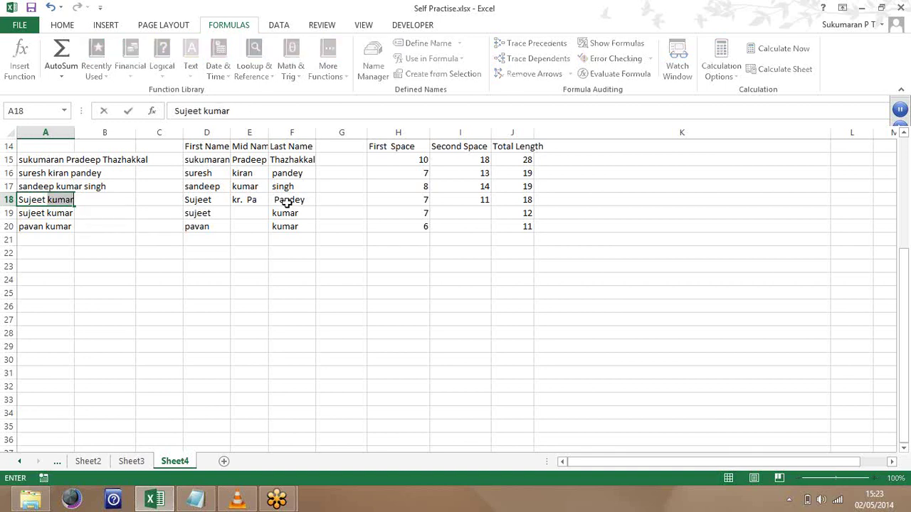
type("Kr.  ")
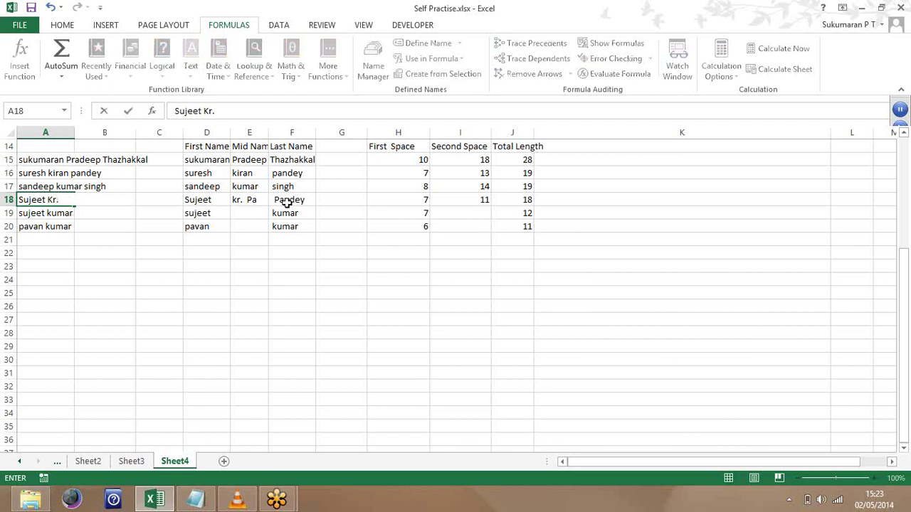
type("Pandey")
key("Return")
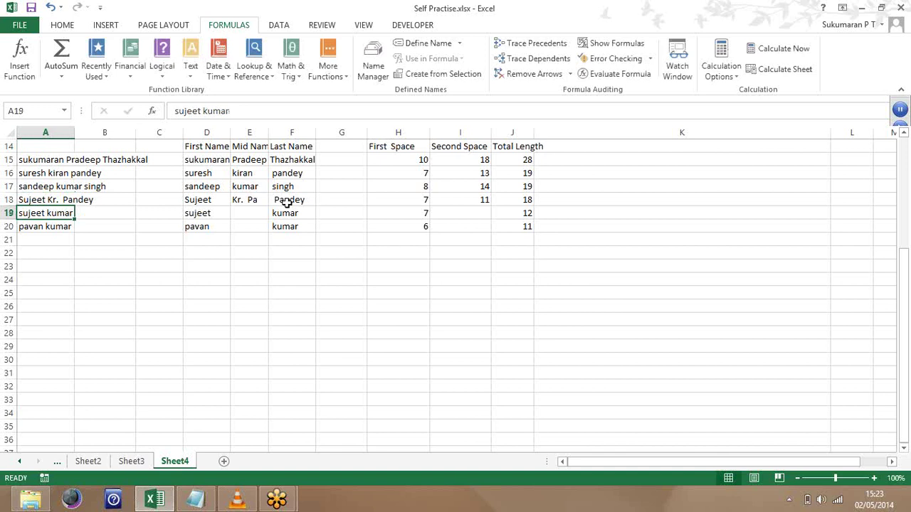
key("Up")
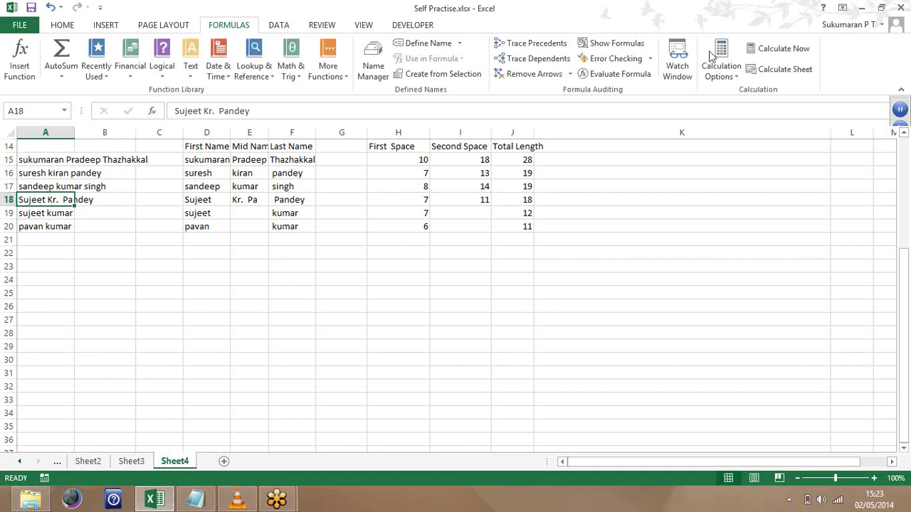
left_click(249, 215)
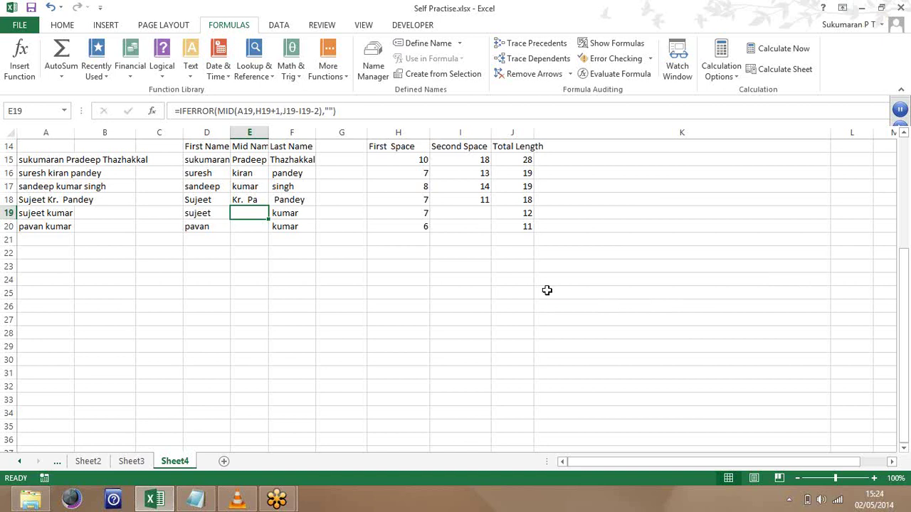
- Move the selection up to the Mid Name result in E18
key("Up")
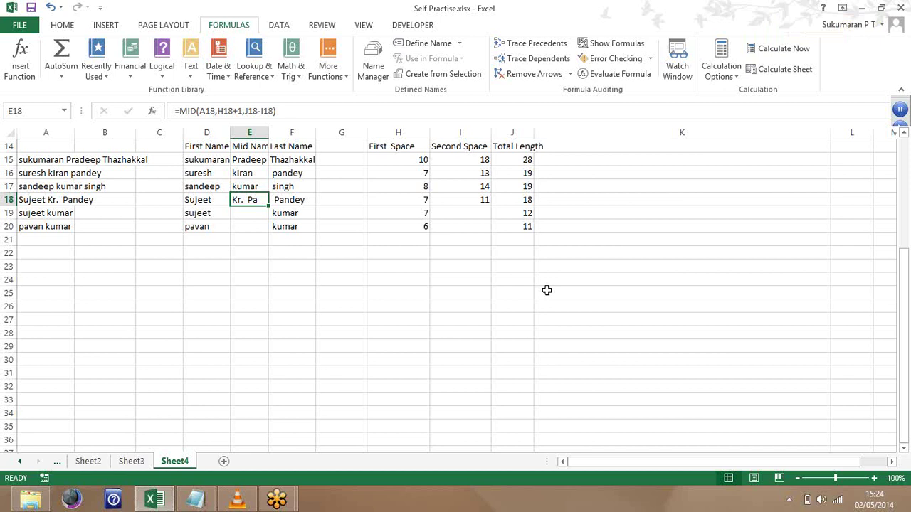
- Minimise the Excel window to reach the meeting controls
left_click(864, 8)
mouse_move(277, 498)
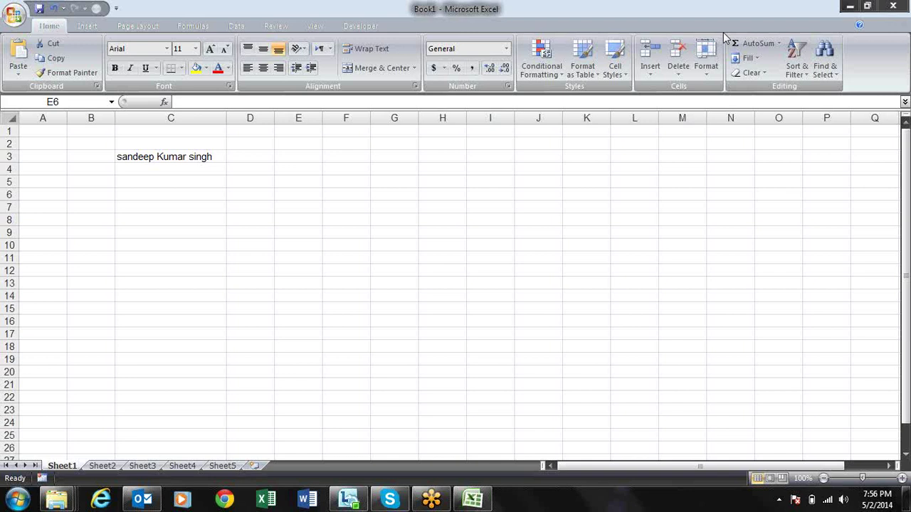
- Enter the headers 'first Name', 'Mid Name' and 'Last Name' in D2:F2
key("Left")
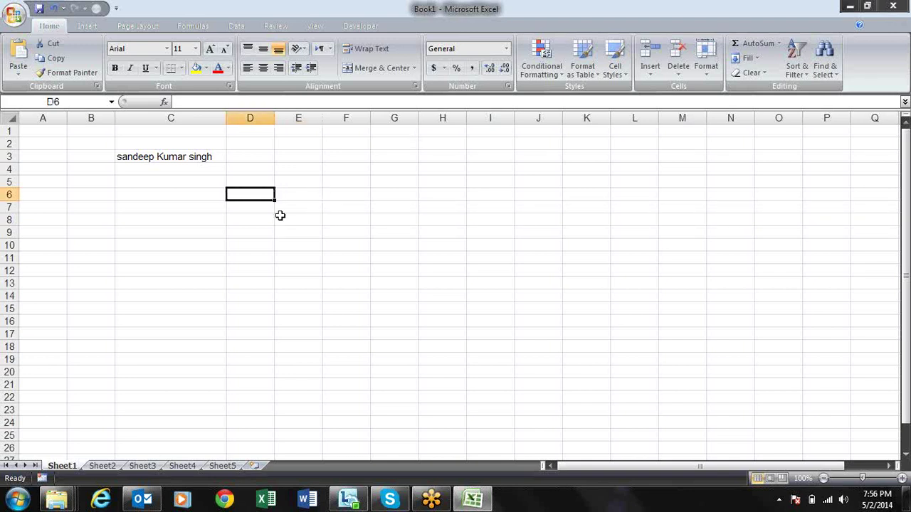
key("Left")
key("Up")
key("Up")
key("Up")
key("Up")
key("Right")
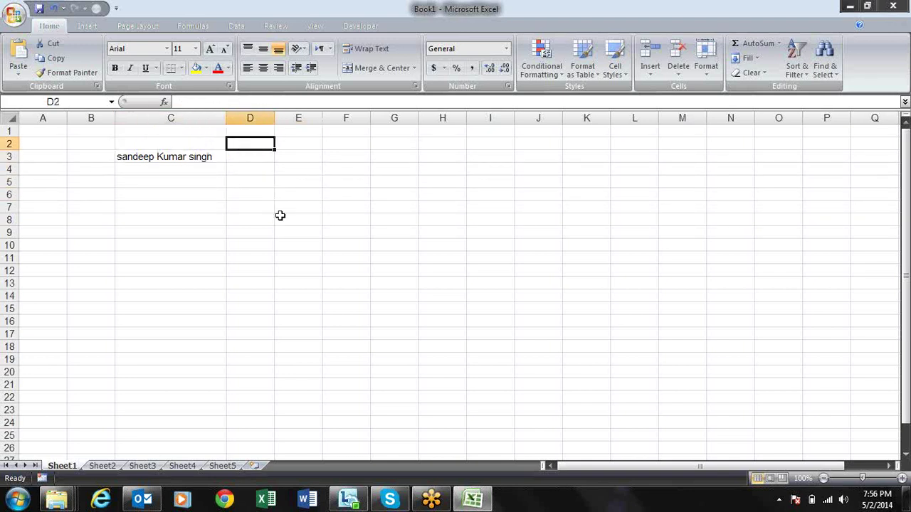
type("fist")
type("rst ")
type("Name")
key("Tab")
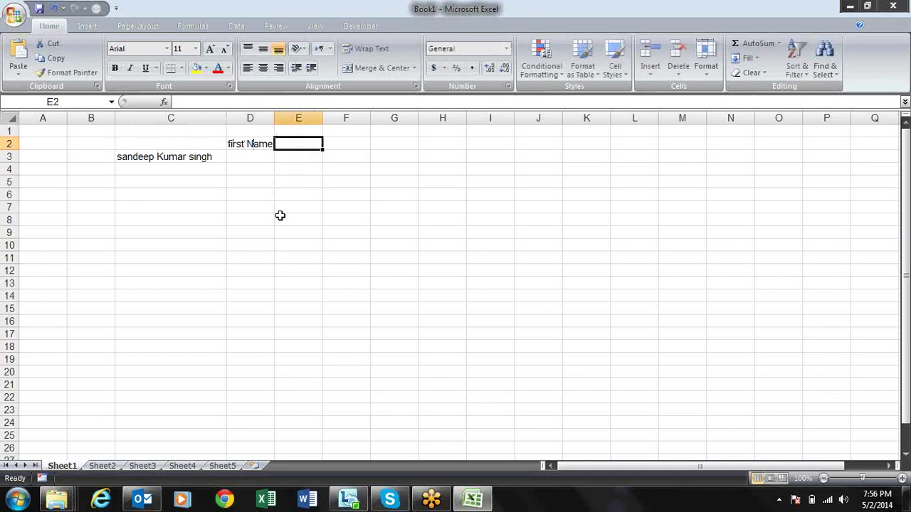
type("Mid Name")
key("Tab")
type("Last Name")
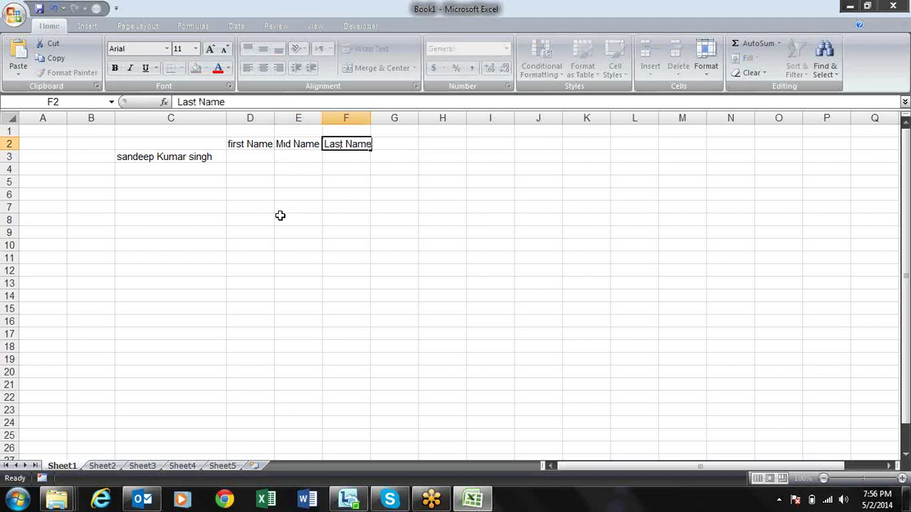
key("Return")
- Add two more sample three-part full names in C4 and C5
key("Down")
key("Left")
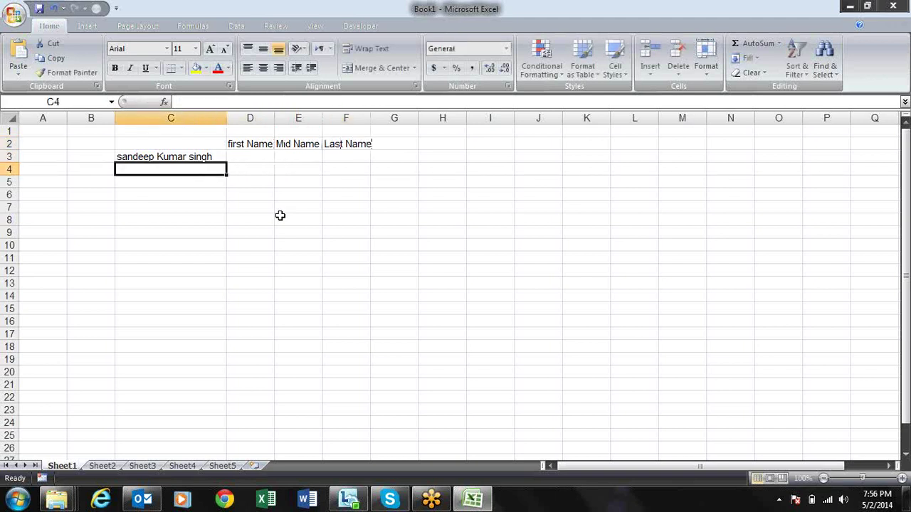
type("Sujeet Kr. Pandey")
key("ctrl+Return")
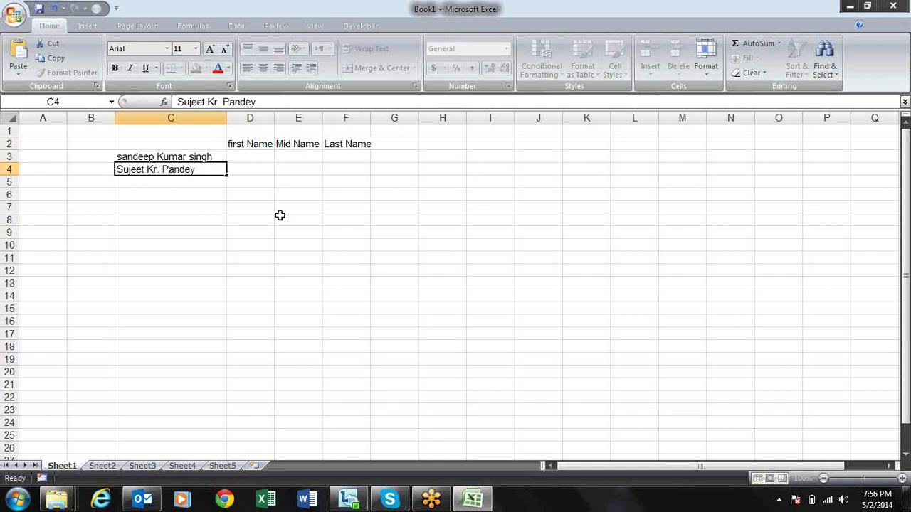
key("Up")
key("Up")
key("Down")
key("Down")
key("Down")
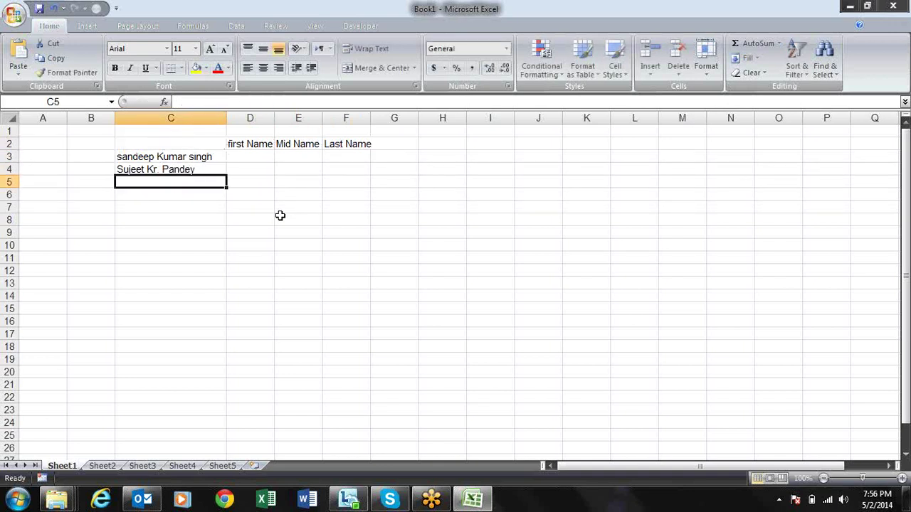
type("Harish ")
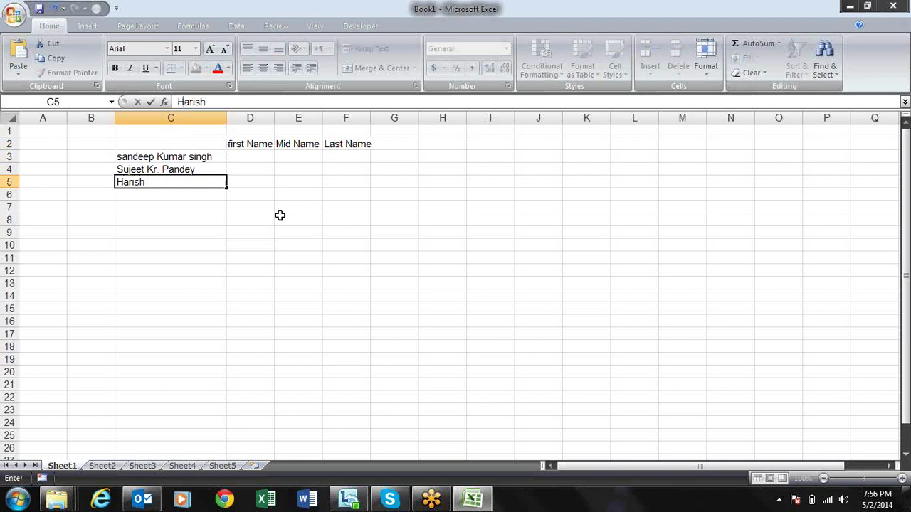
type("rai katiyar")
key("Return")
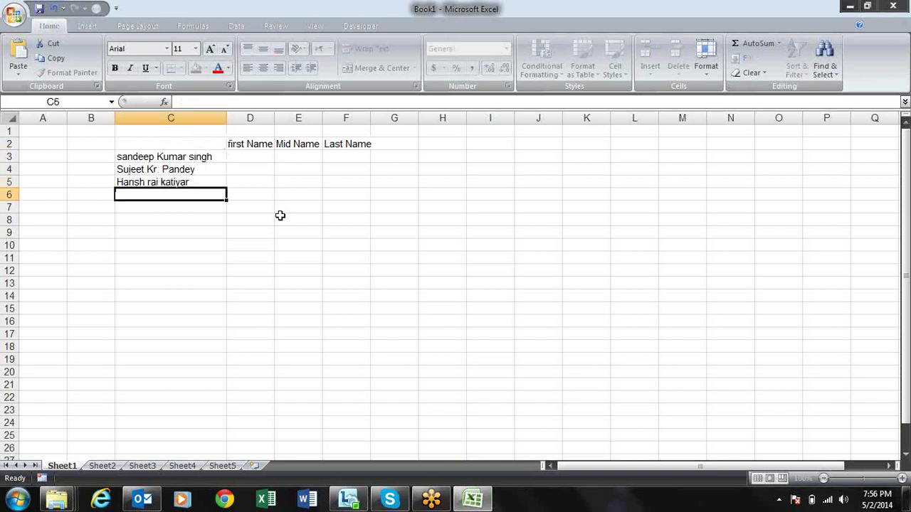
key("Up")
- Add the helper headings Fspace, Sspace and Len in H2:J2
key("Up")
key("Up")
key("Right")
key("Right")
key("Right")
key("Right")
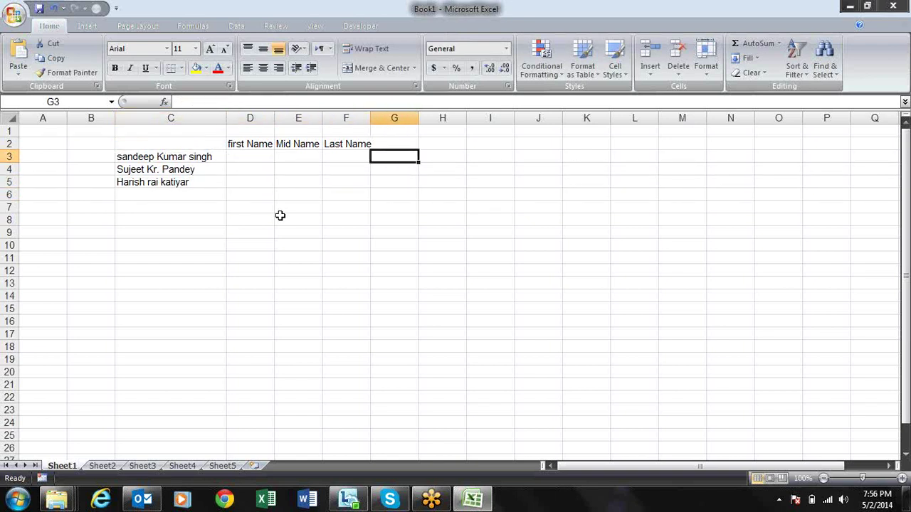
key("Right")
key("Up")
type("Fspace")
key("Return")
key("Up")
key("Right")
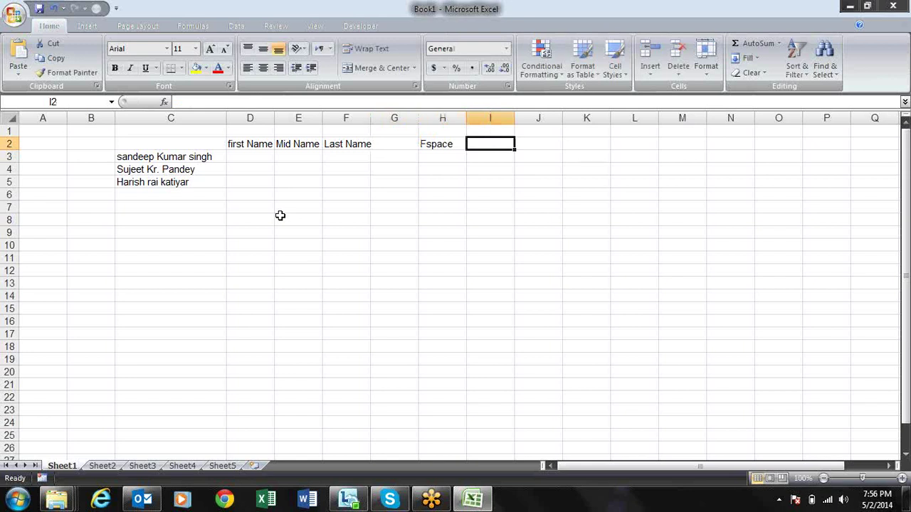
type("Sspace")
key("Return")
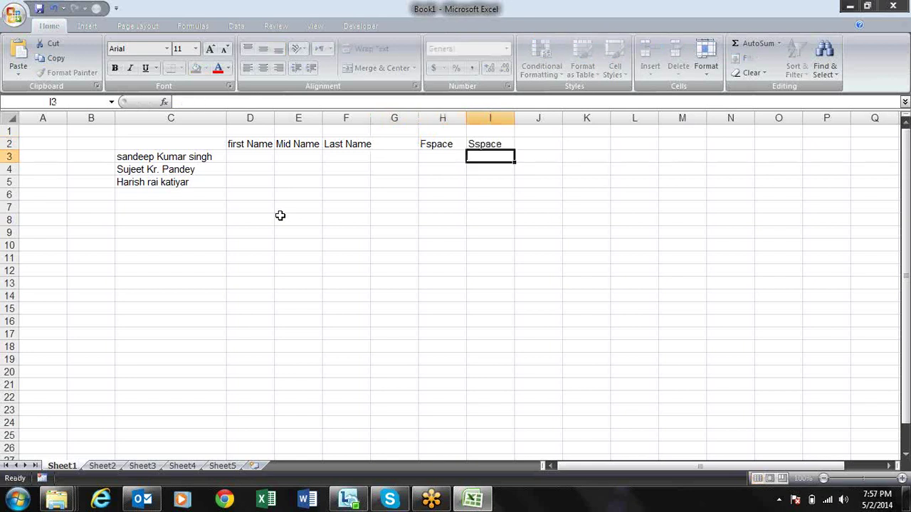
key("Up")
key("Right")
type("Let")
key("BackSpace")
type("n")
key("Return")
key("Up")
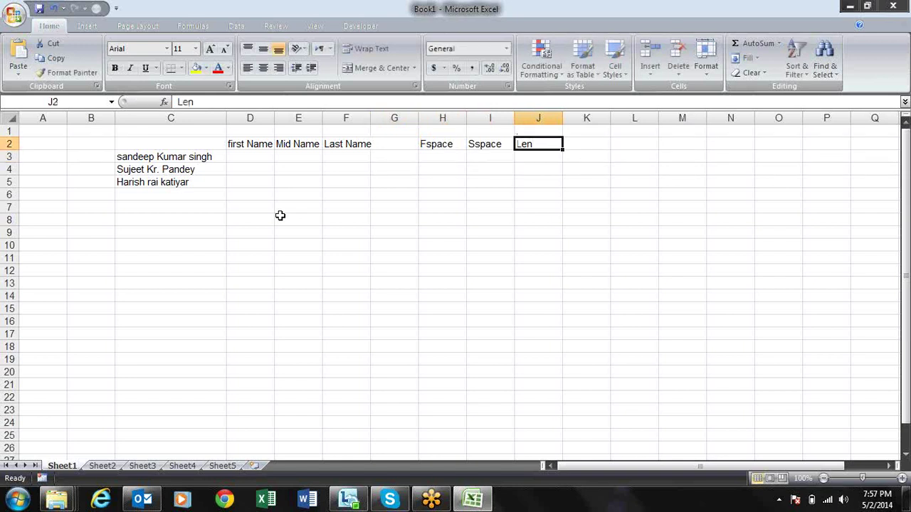
key("Left")
key("Left")
- Enter =FIND(" ",C3) in H3 and fill it down to H5
key("Down")
type("=")
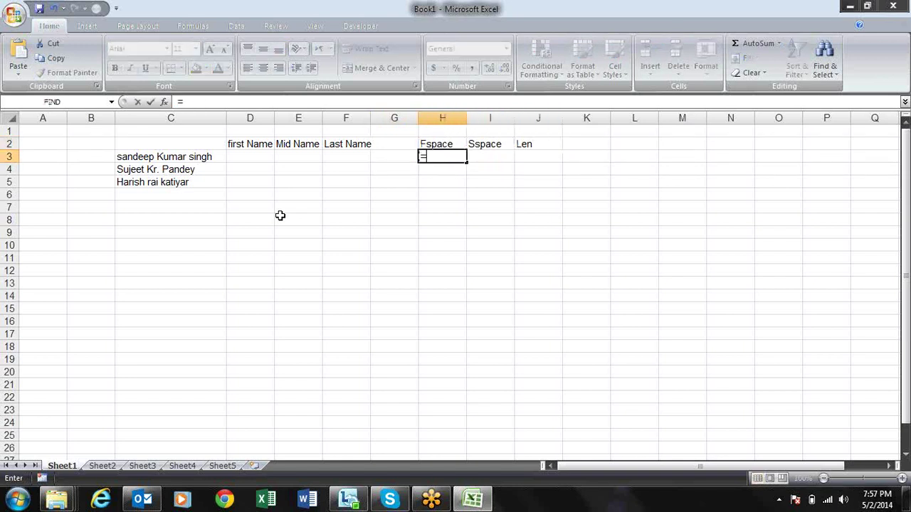
type("f")
key("Tab")
key("Left")
key("Left")
key("Left")
key("Left")
key("Right")
key("Right")
key("BackSpace")
key("BackSpace")
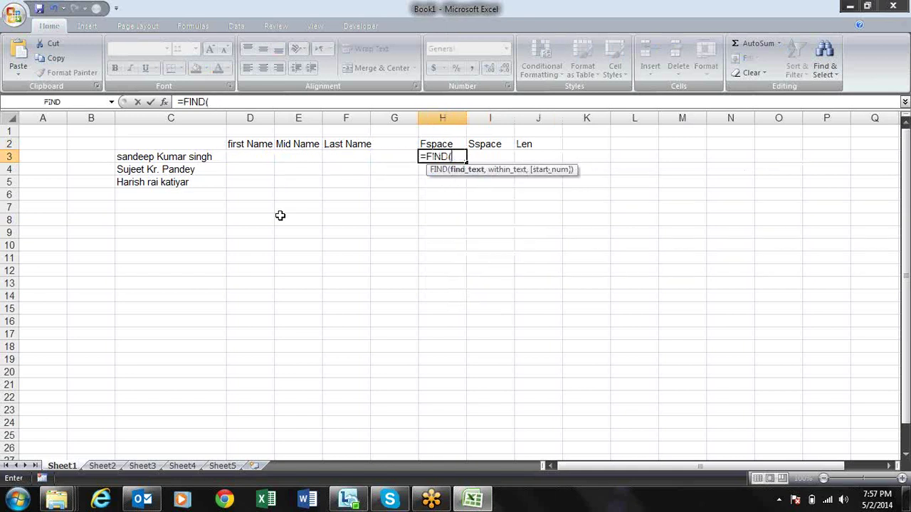
type("\" \",")
key("Left")
key("Left")
key("Left")
key("Left")
key("Left")
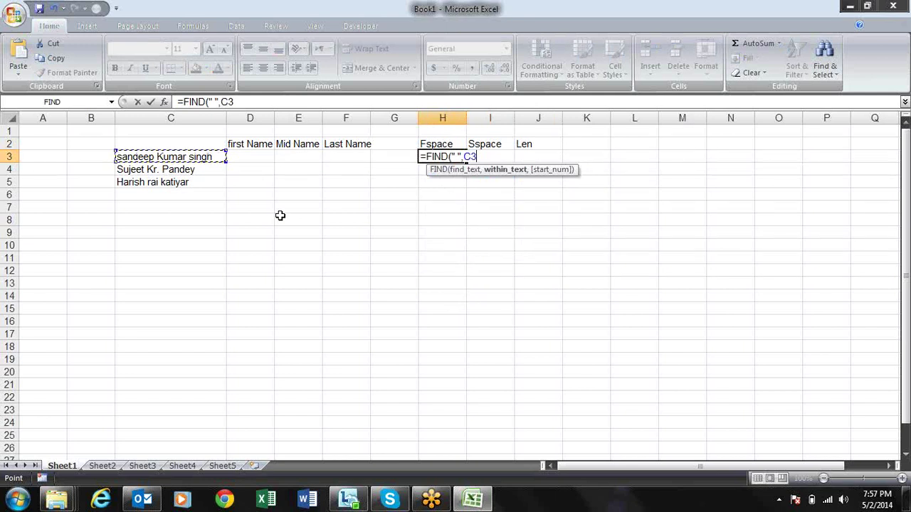
type(",")
key("BackSpace")
key("Return")
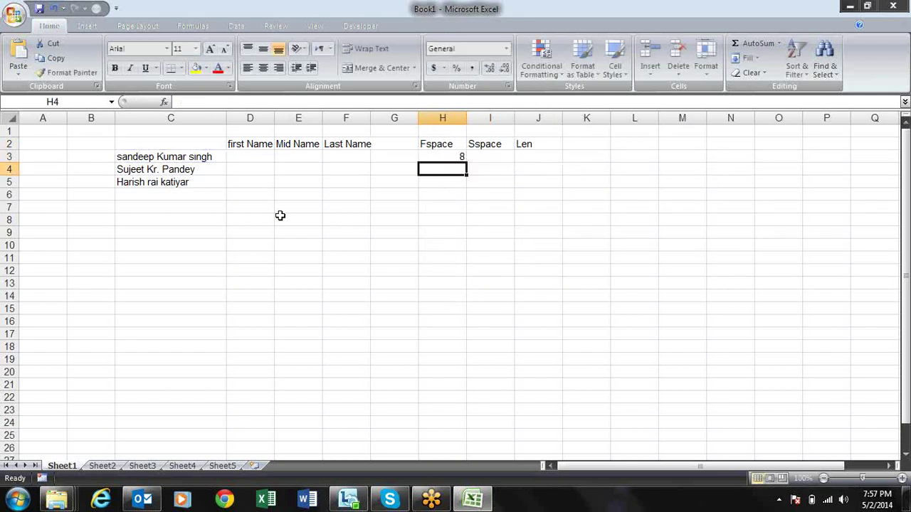
key("ctrl+d")
key("Down")
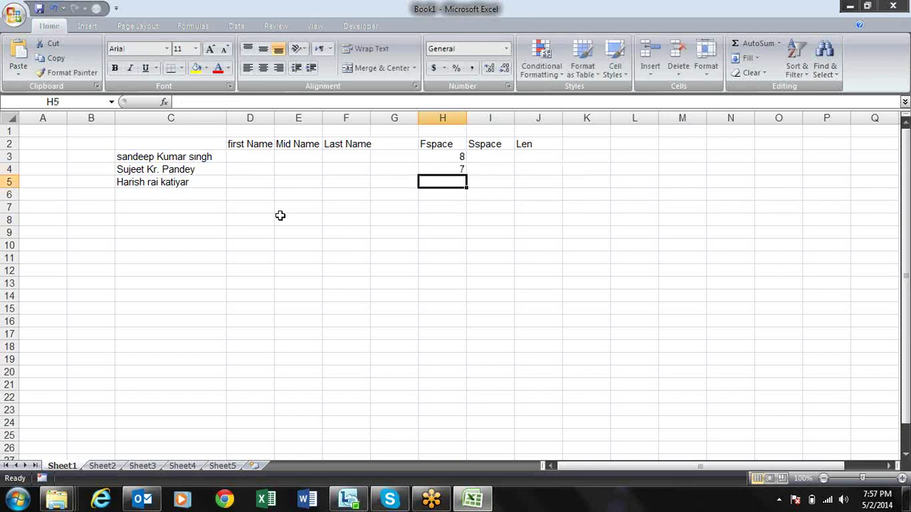
key("ctrl+d")
- Enter a FIND formula in I3 locating the second space, starting from H3
key("Up")
key("Up")
key("Right")
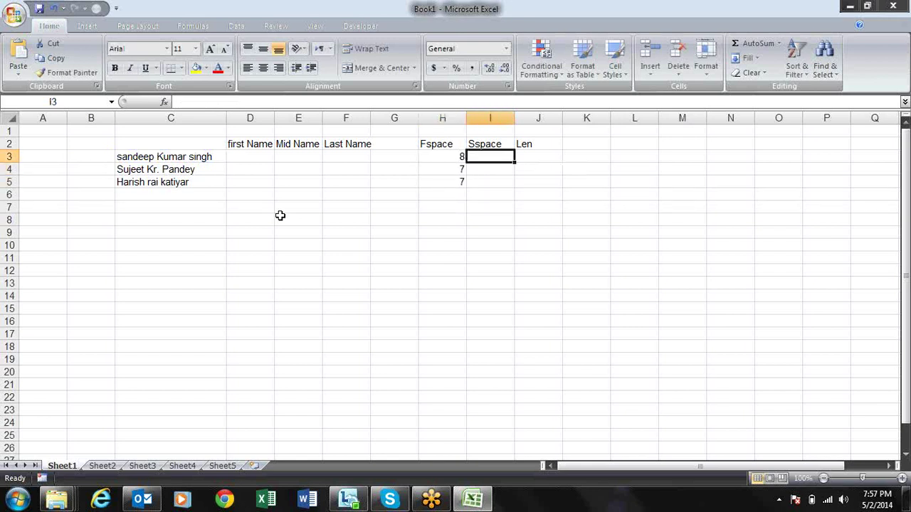
type("=se")
key("BackSpace")
key("BackSpace")
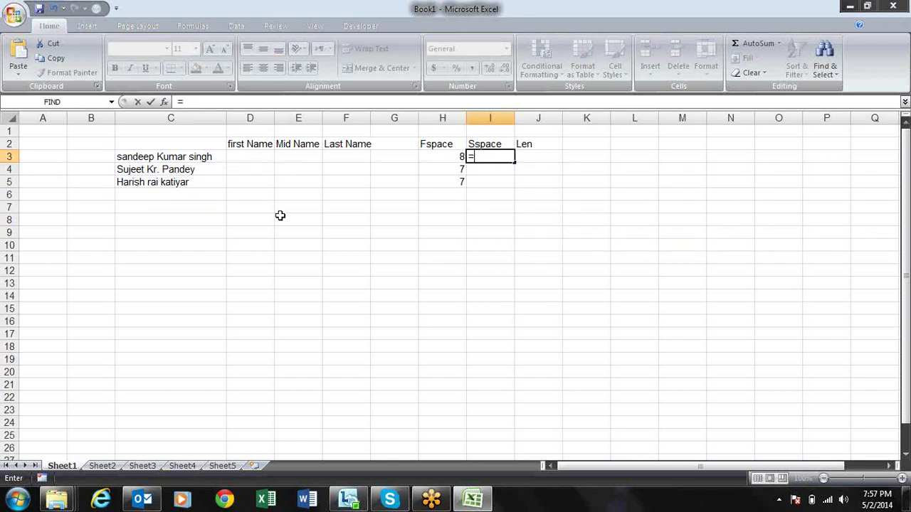
type("fi")
key("Tab")
type("\" ")
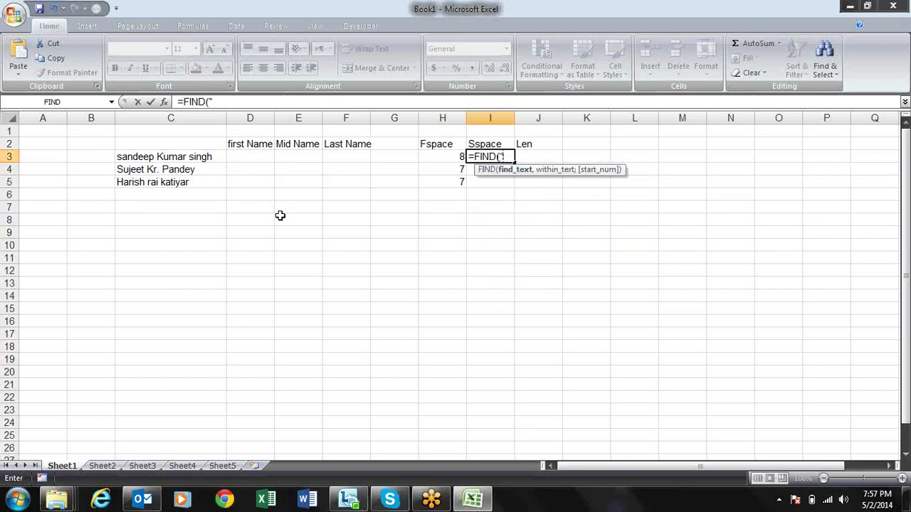
type("\",")
key("Left")
key("Left")
key("Left")
key("Left")
key("Left")
key("Left")
type(",")
key("Left")
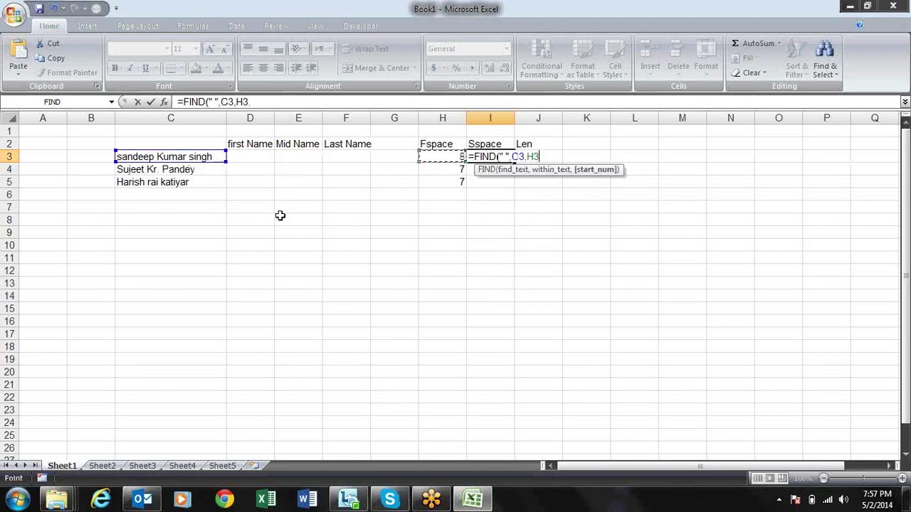
type(")")
key("Return")
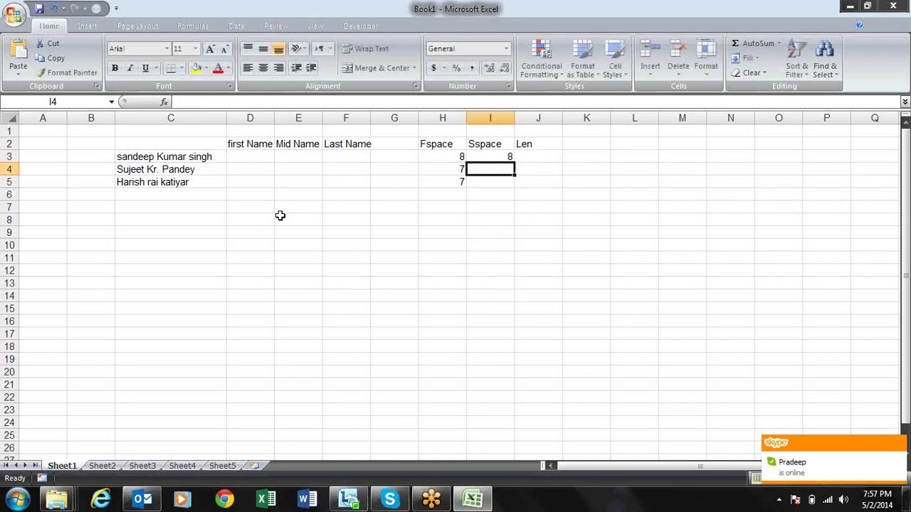
- Correct I3 to =FIND(" ",C3,H3+1) and fill it down to I5
key("Up")
key("F2")
key("Left")
key("Left")
key("Left")
key("Left")
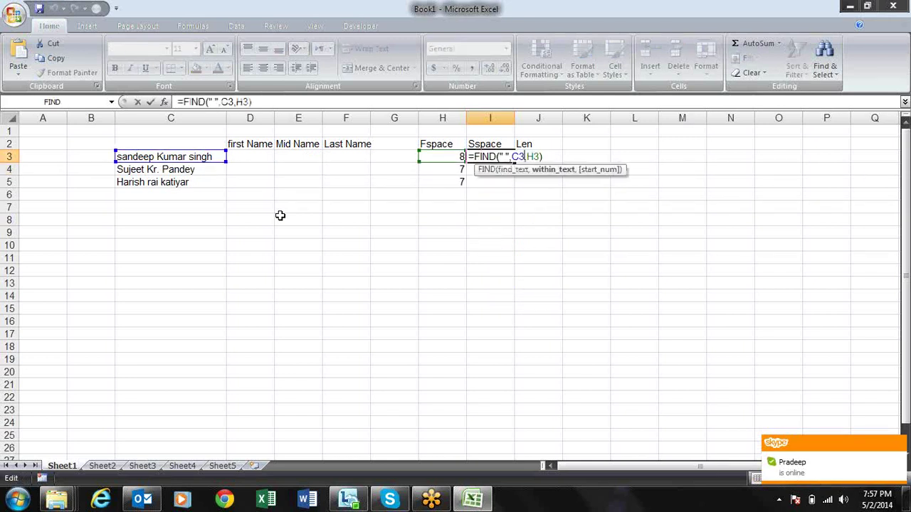
key("Right")
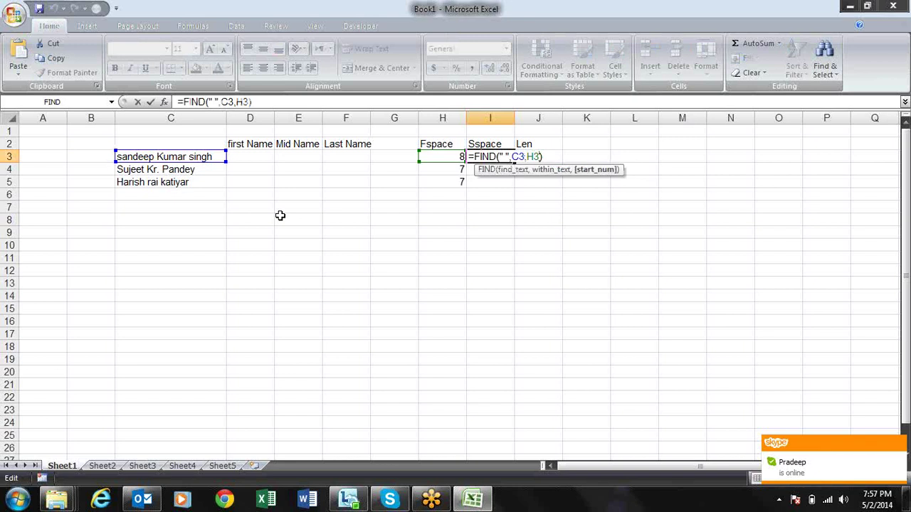
type("+1")
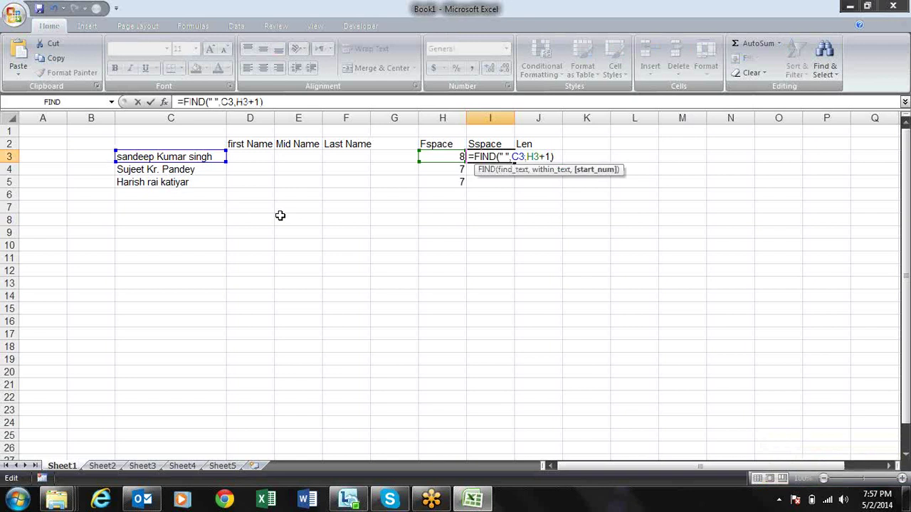
key("Return")
key("ctrl+d")
key("Down")
key("ctrl+d")
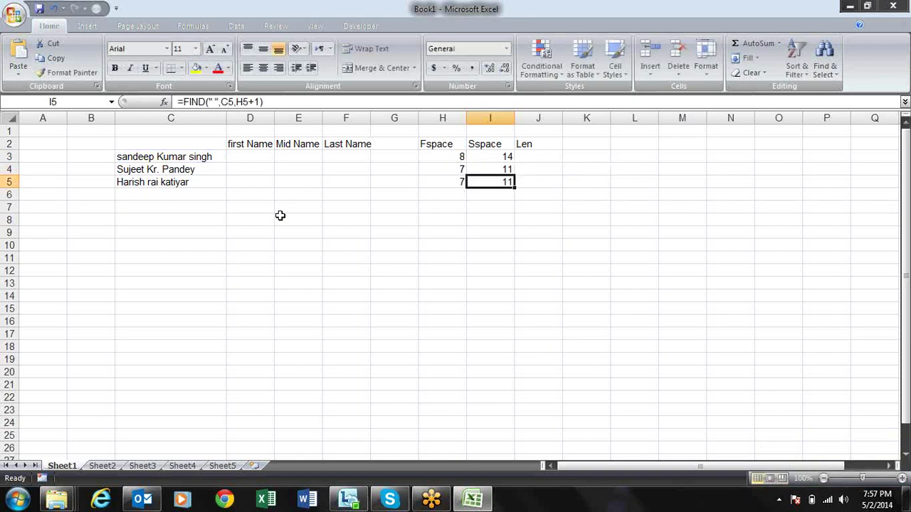
key("Up")
key("Up")
- Enter =LEN(C3) in J3 and fill it down to row 5, giving lengths 19, 17 and 18
key("Right")
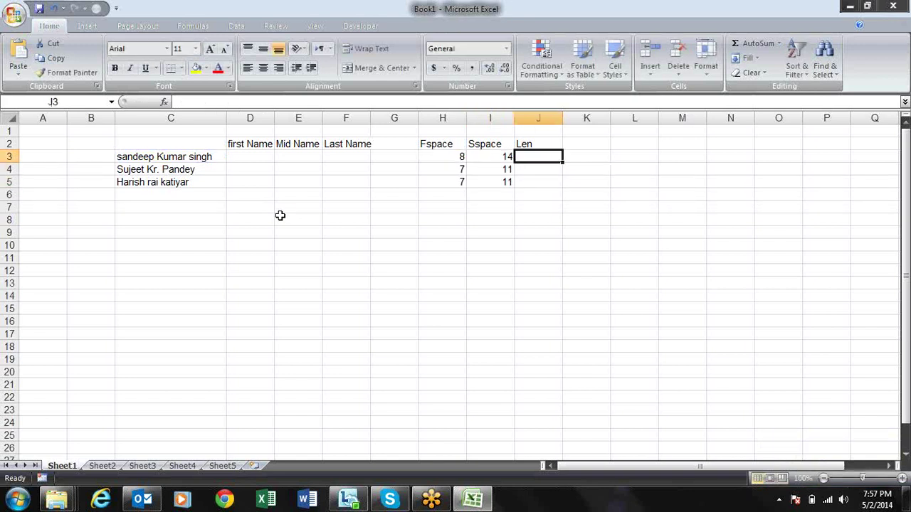
type("=len")
key("Tab")
key("Left")
key("Left")
key("Left")
key("Left")
key("Left")
key("Left")
key("Left")
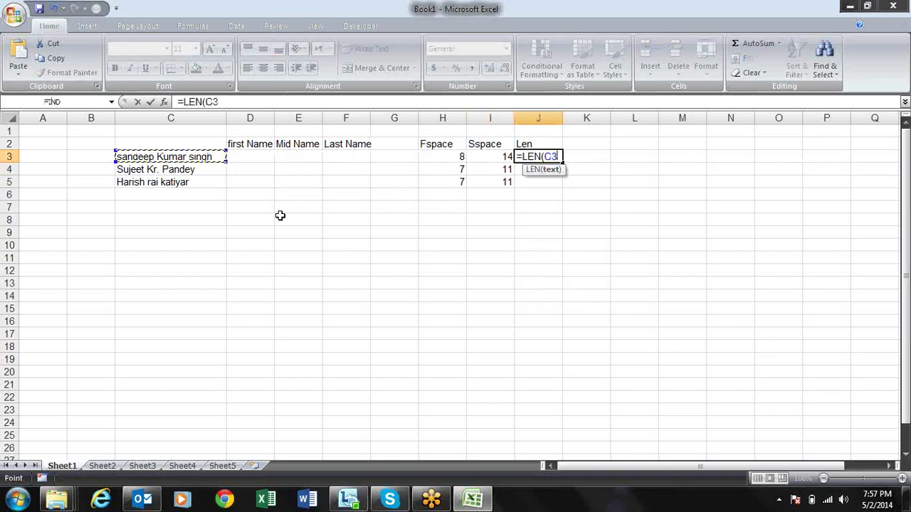
type(")")
key("Return")
key("ctrl+d")
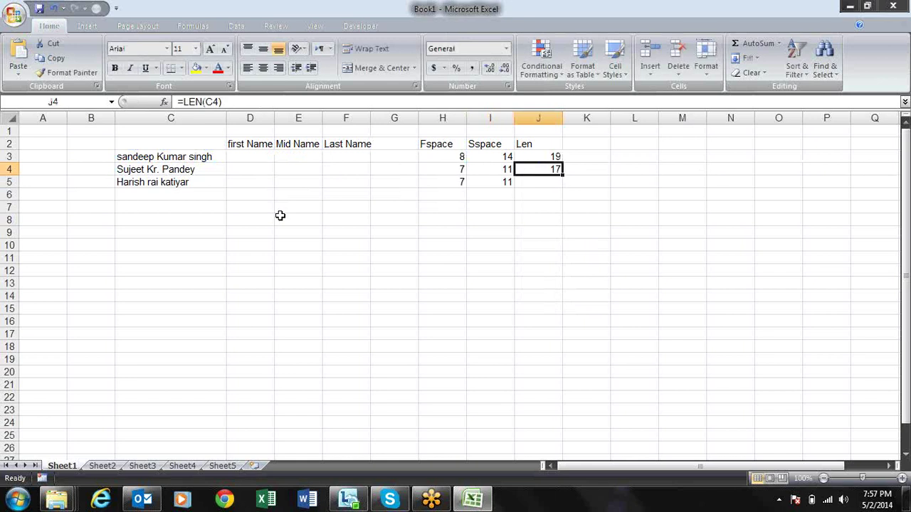
key("Down")
key("ctrl+d")
- Enter =LEFT(C3,H3-1) in D3 to extract the first name sandeep
key("Left")
key("Left")
key("Left")
key("Left")
key("Left")
key("Left")
key("Up")
key("Up")
type("=lef")
key("Tab")
key("Left")
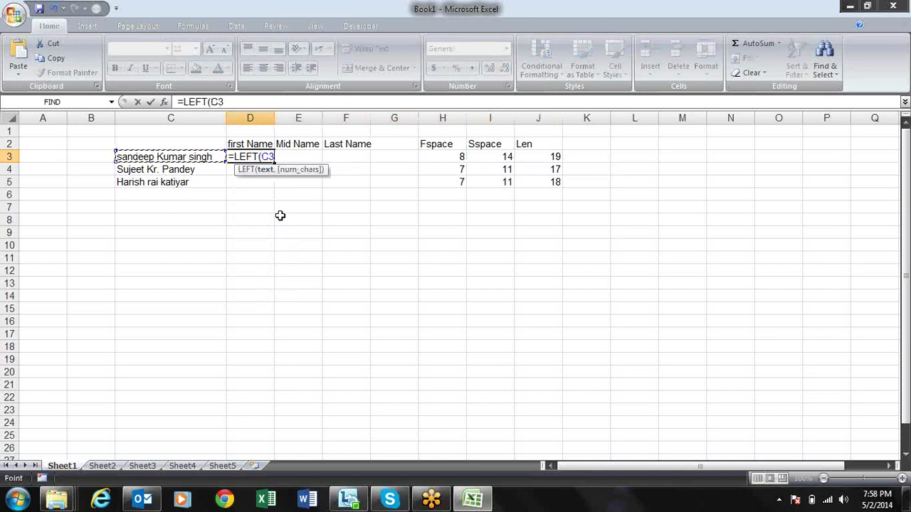
type(",")
key("Right")
key("Right")
key("Right")
key("Right")
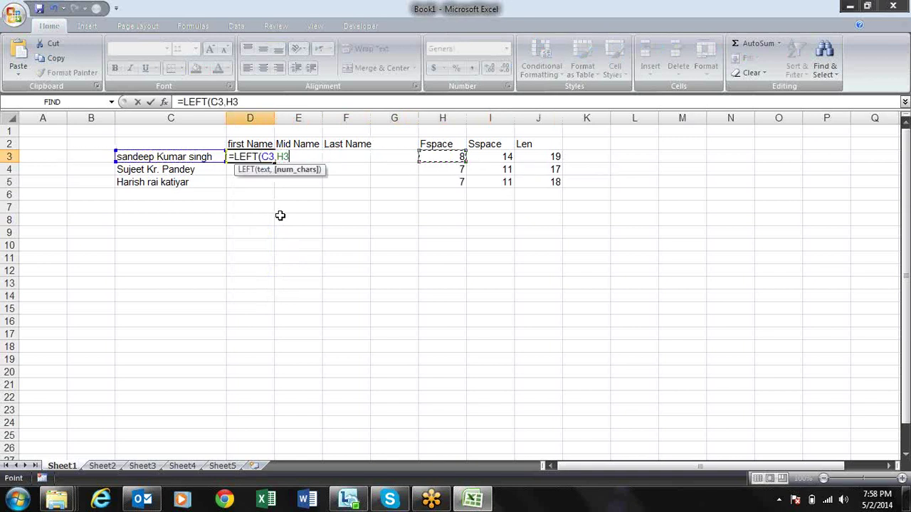
type(")")
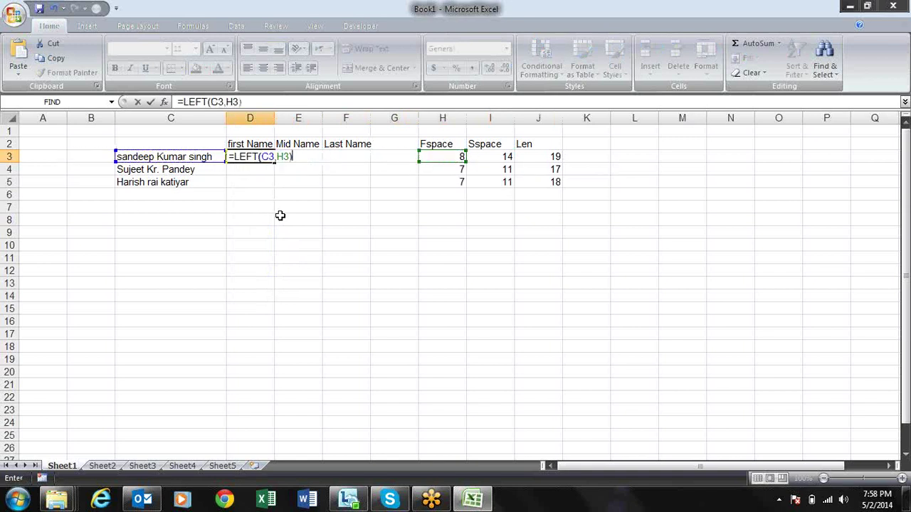
key("Left")
key("Right")
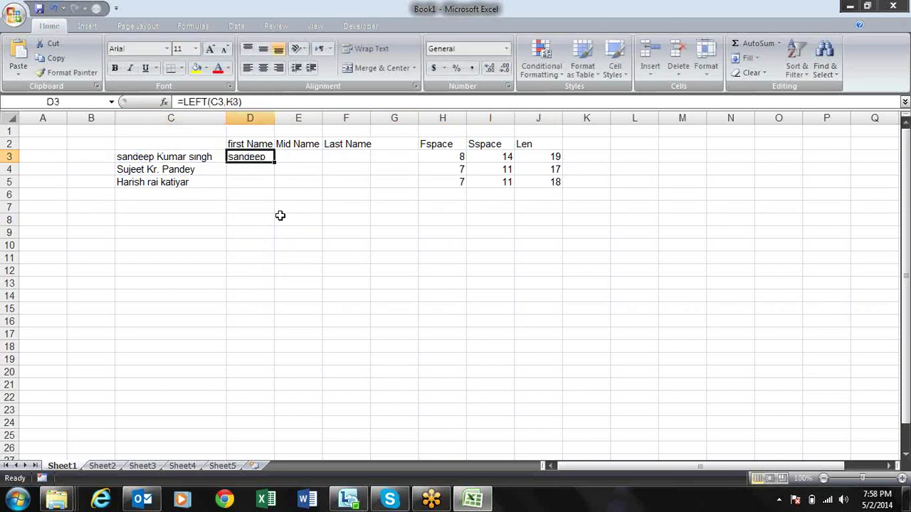
key("F2")
key("Left")
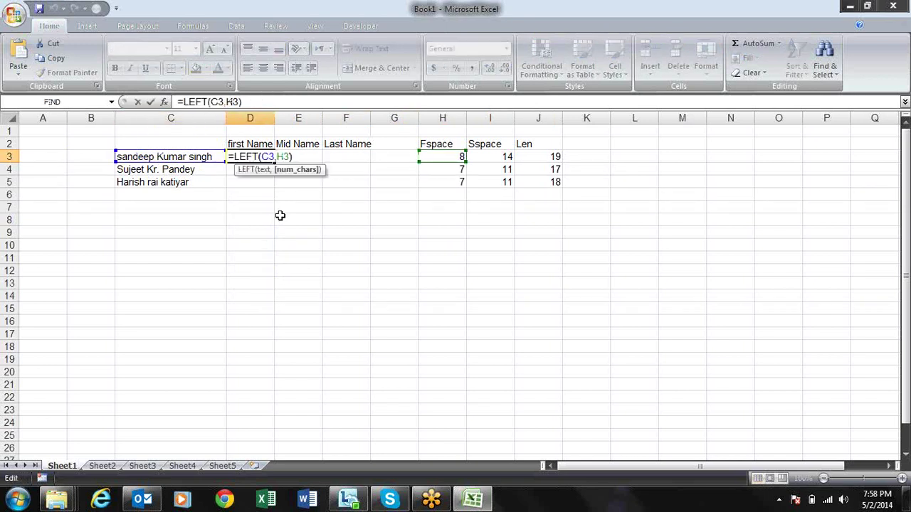
key("Return")
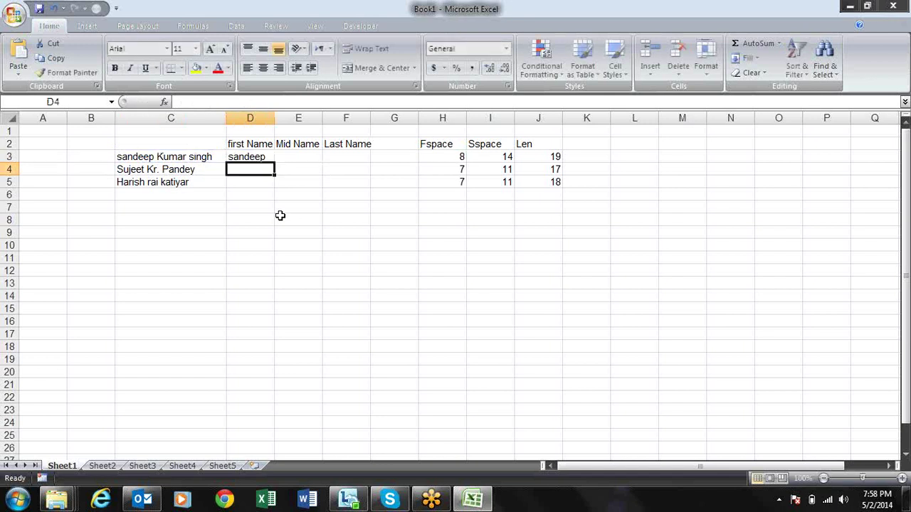
- Copy the first-name formula to rows 4 and 5 and remove a trailing space, showing Sujeet and Harish
key("ctrl+v")
key("Down")
key("ctrl+v")
key("Down")
key("Up")
key("Up")
key("Up")
key("F2")
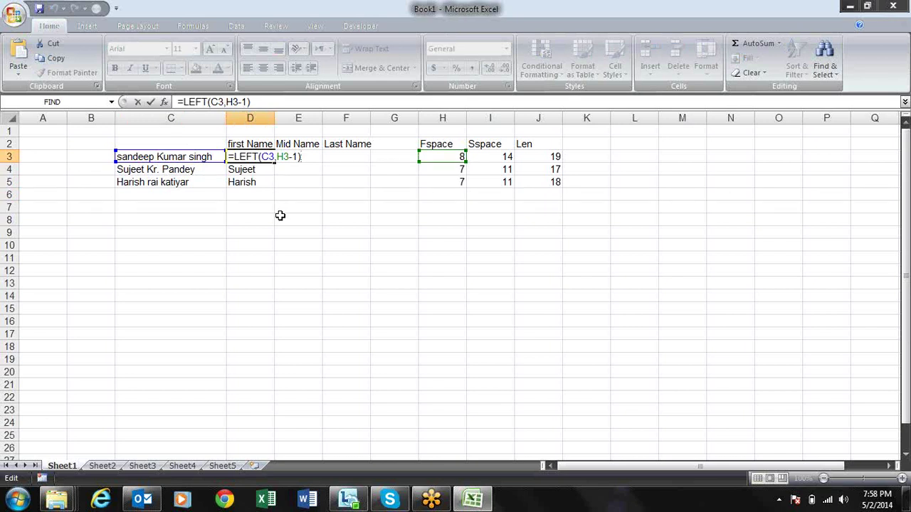
key("Return")
key("Up")
key("Right")
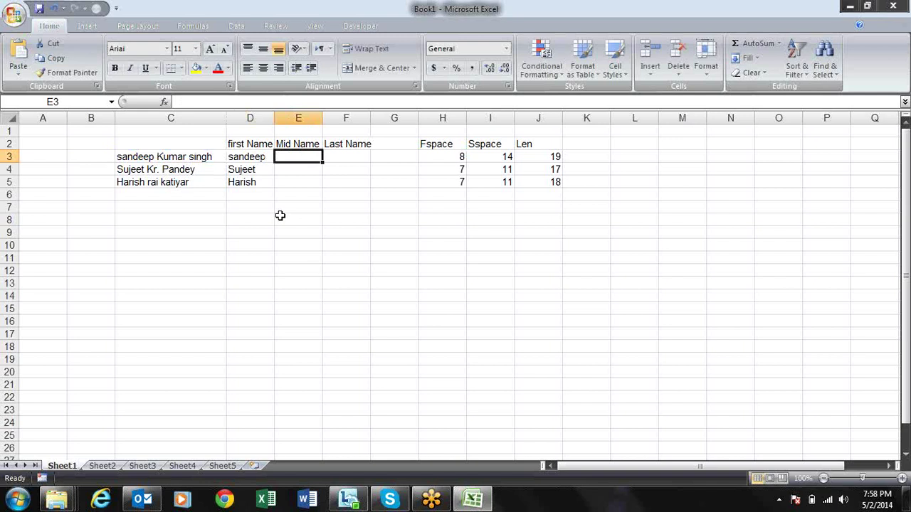
- Cancel a stray entry in Mid Name cell E3 and move to Last Name cell F3
key("Right")
key("Left")
key("Left")
key("Left")
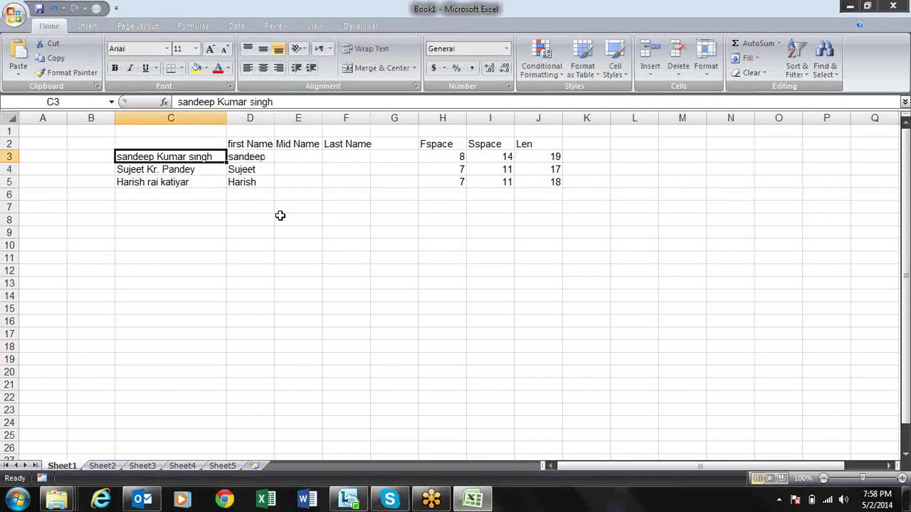
key("Right")
key("Right")
type("=")
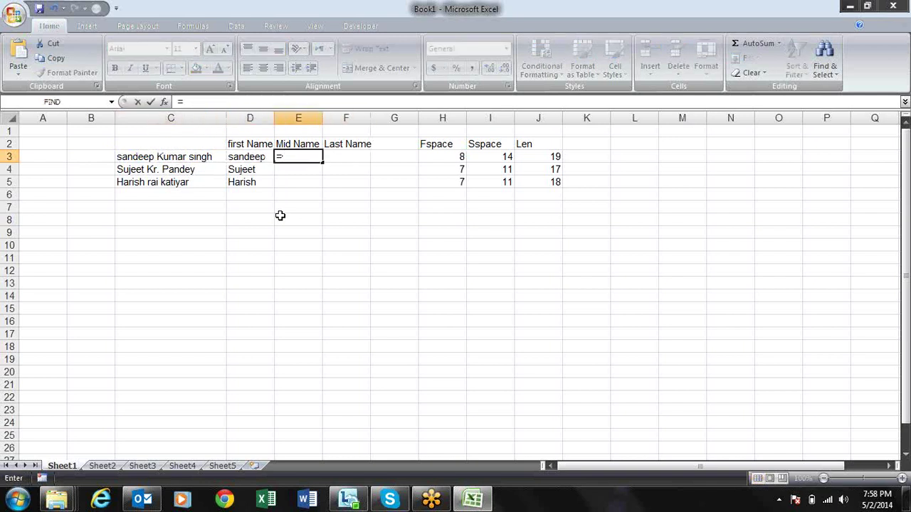
key("Escape")
key("Right")
- Enter =RIGHT(C3,J3-I3) in F3 to get singh, and fill it into F4
type("=")
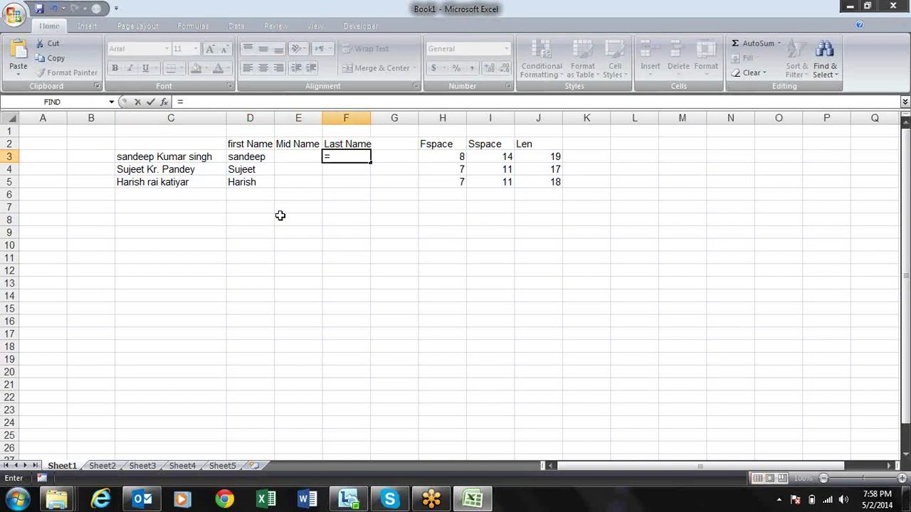
type("right")
key("Tab")
key("Left")
key("Left")
key("Left")
type(",")
key("Right")
key("Right")
key("Right")
key("Right")
type("-")
key("Left")
key("Right")
key("Right")
key("Right")
key("Right")
key("Return")
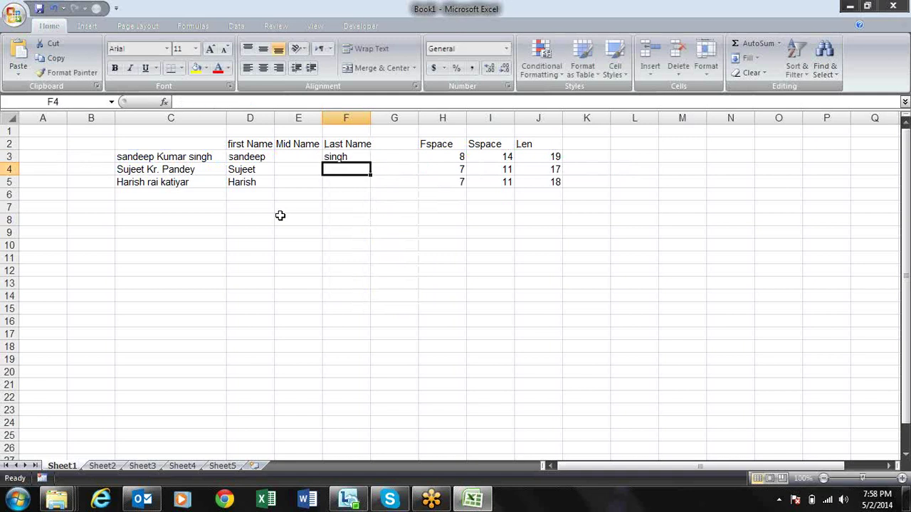
key("ctrl+d")
- Fill the Last Name formula into F5 to show katiyar
key("Down")
key("ctrl+d")
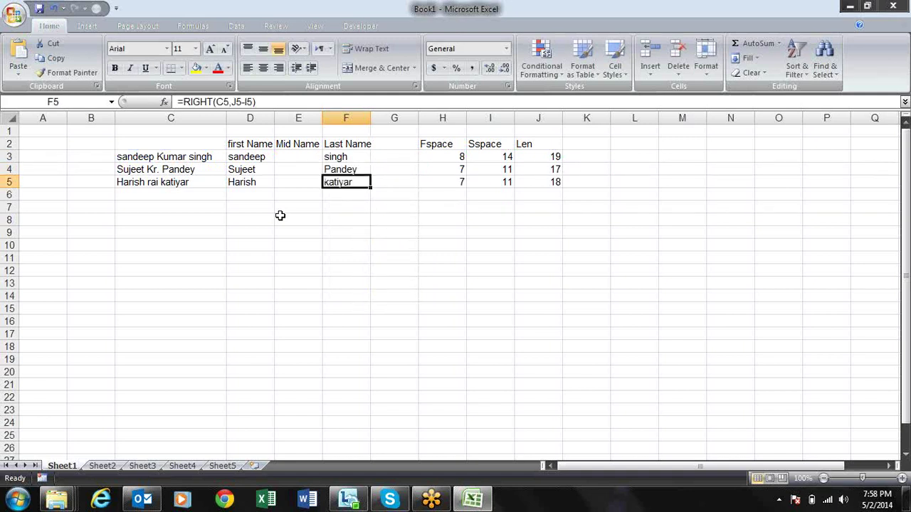
key("Left")
key("Up")
key("Up")
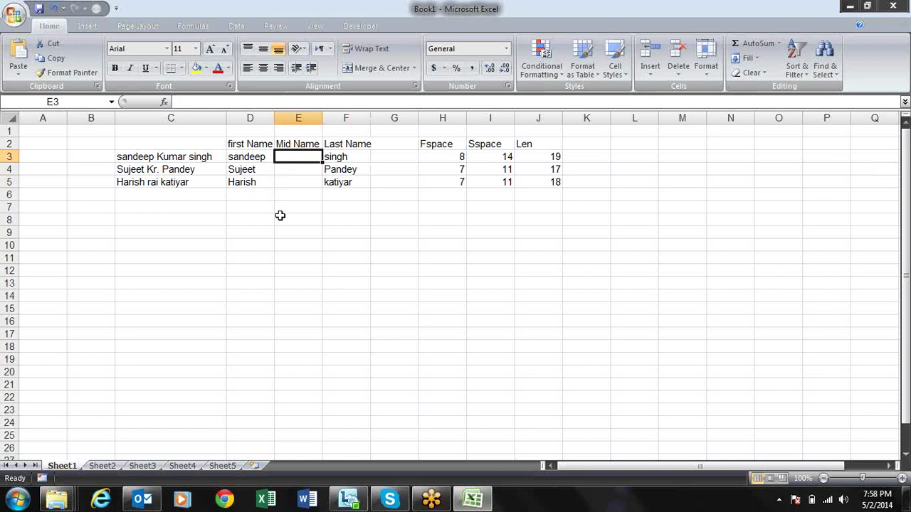
- Enter =MID(C3,H3+1,J3-I3) in E3, giving Kumar
type("=mi")
key("Tab")
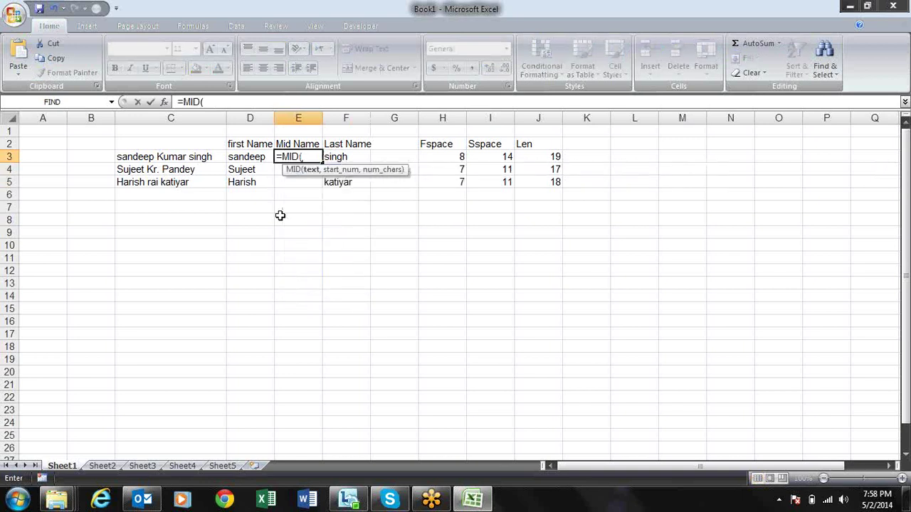
key("Left")
key("Left")
type(",")
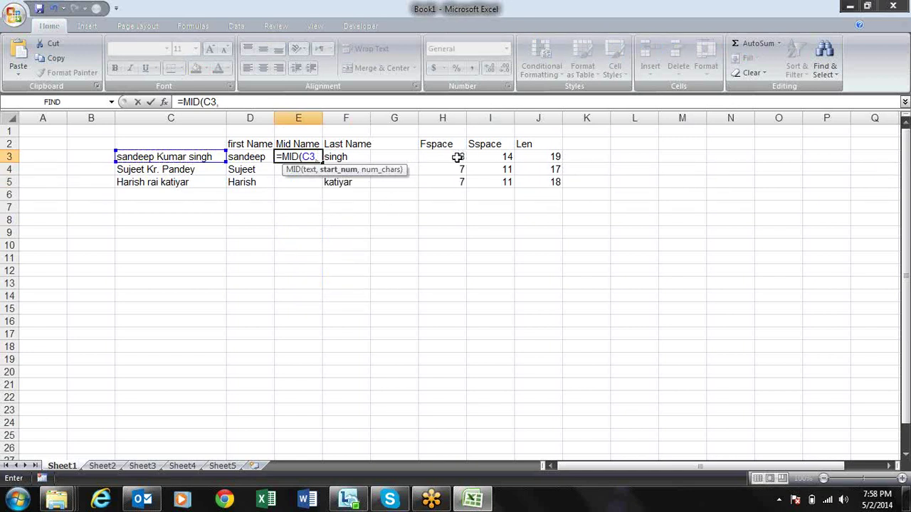
left_click(457, 157)
type("+1,")
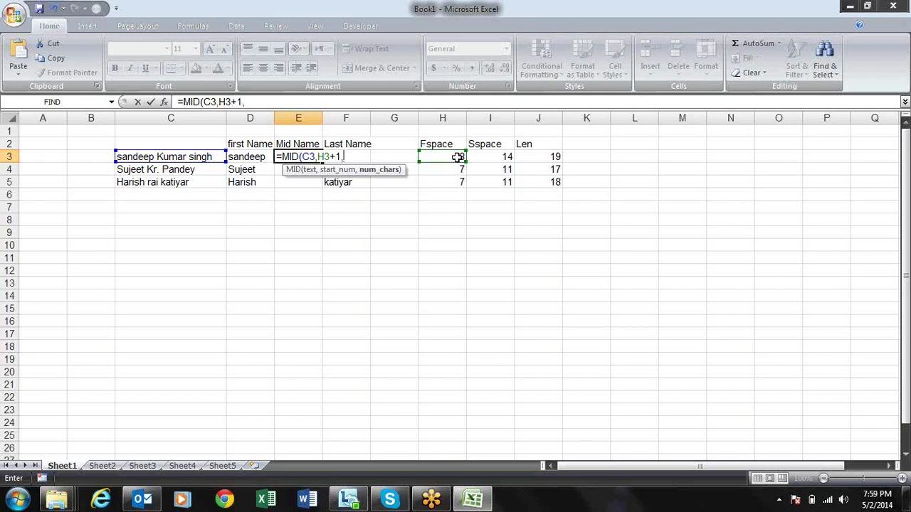
left_click(531, 158)
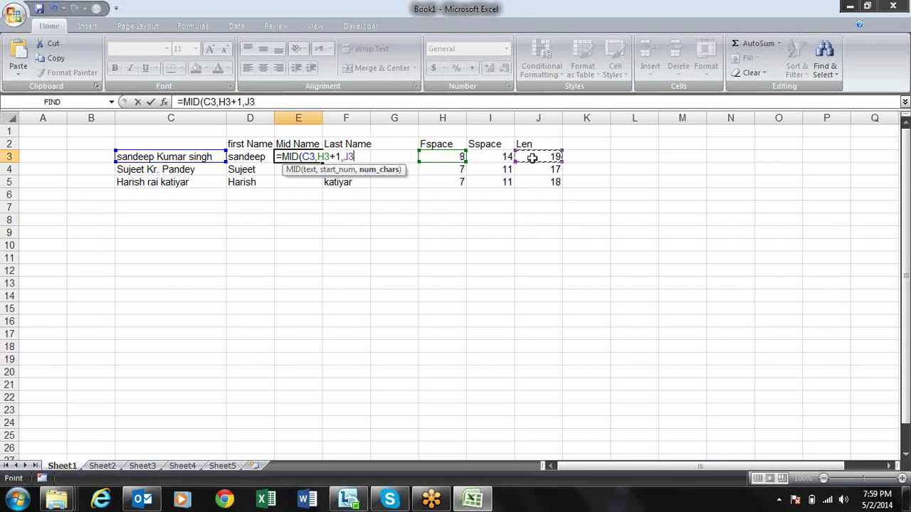
type("-")
left_click(506, 159)
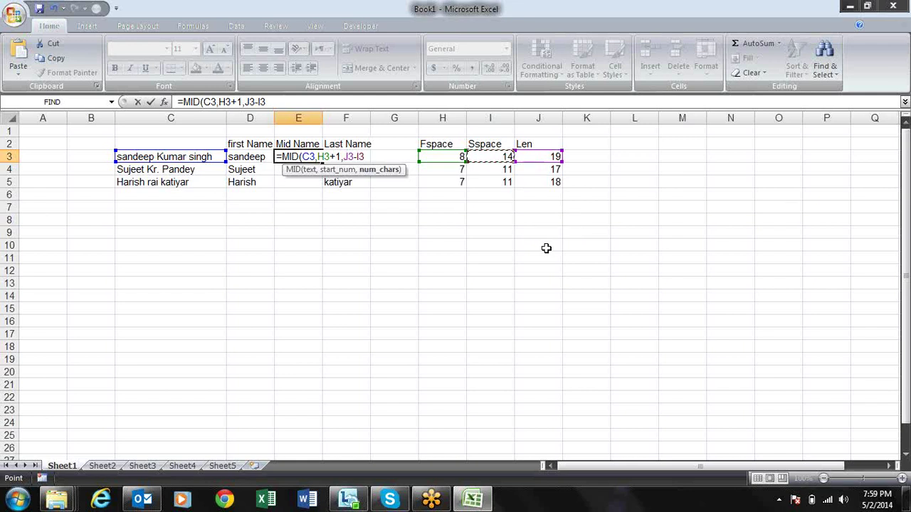
type(")")
key("Return")
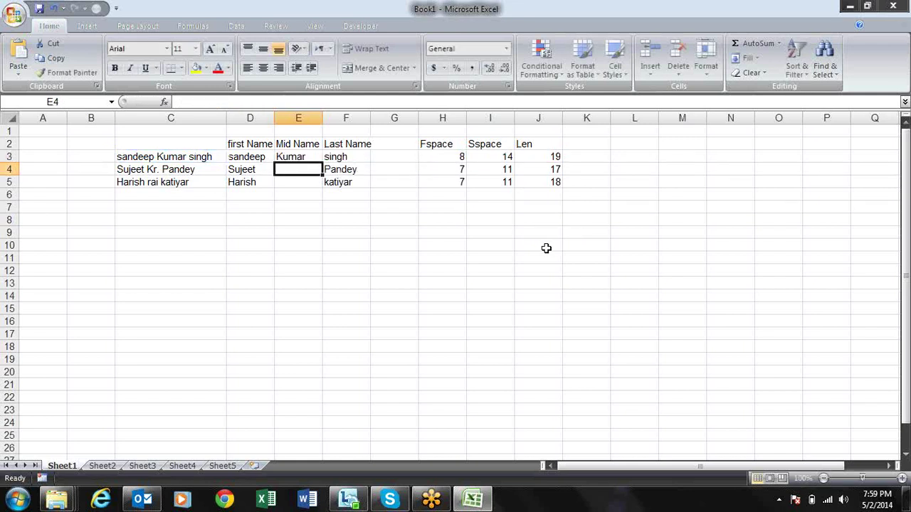
- Fill the MID formula down to E5, check E4's references, and select E3:E5
key("ctrl+d")
key("Down")
key("ctrl+d")
key("Up")
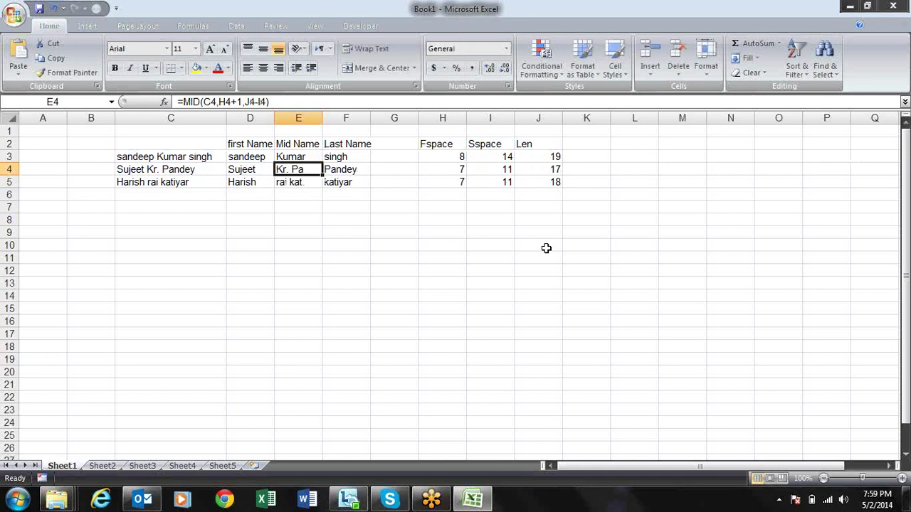
key("F2")
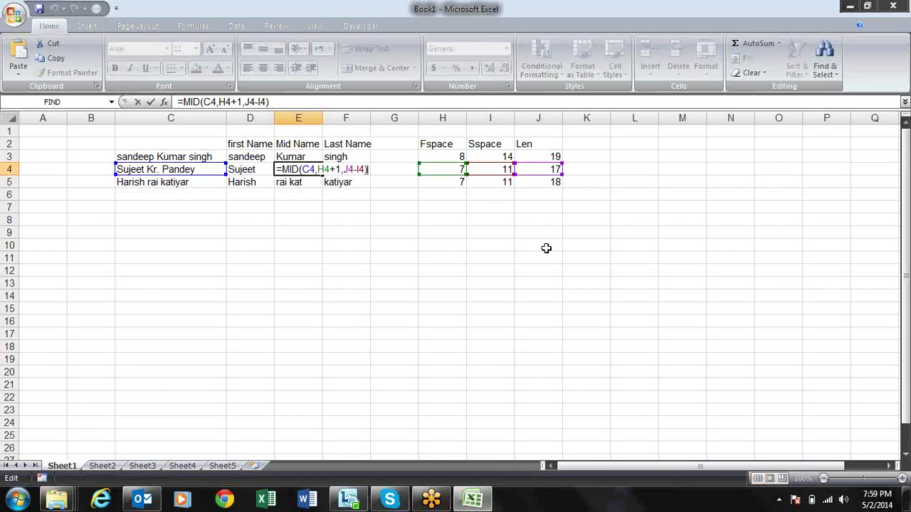
key("Return")
key("Up")
key("Up")
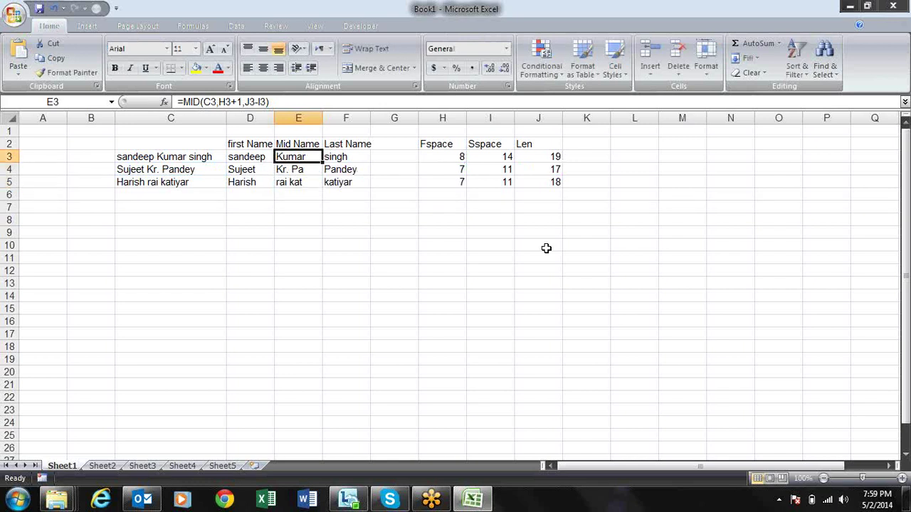
key("shift+Down")
key("shift+Down")
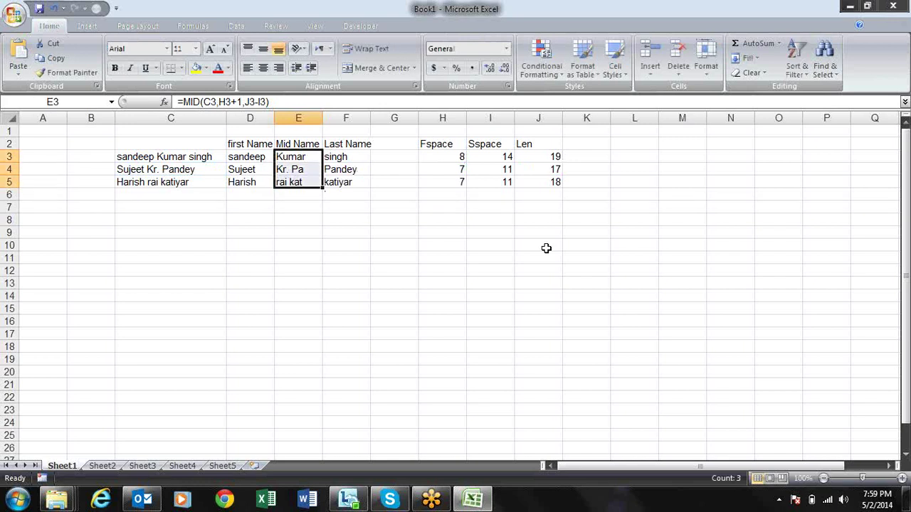
key("ctrl+c")
key("Down")
key("Down")
key("Down")
key("Down")
key("Down")
key("alt+e")
key("s")
key("v")
key("Return")
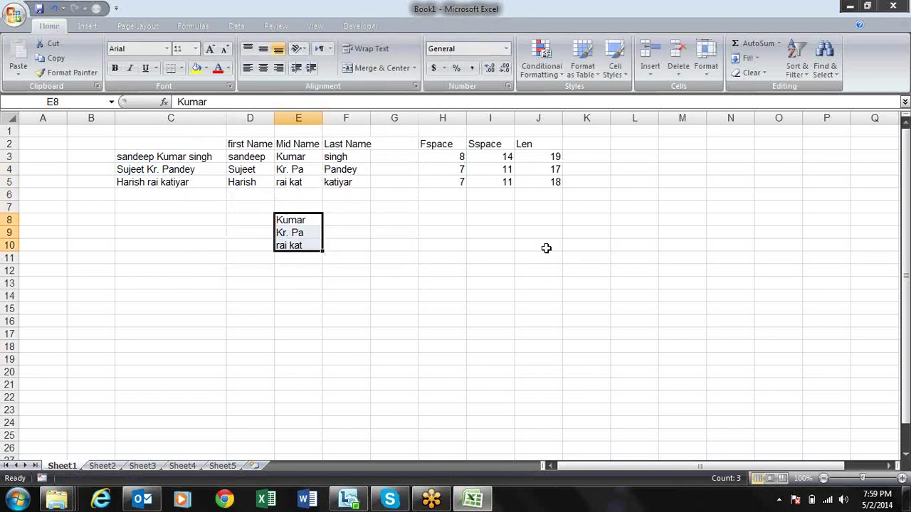
key("Down")
key("Up")
key("F2")
key("Return")
key("F2")
key("Escape")
key("Down")
key("F2")
key("Return")
key("Up")
key("Up")
key("Up")
key("shift+Down")
key("shift+Down")
key("Delete")
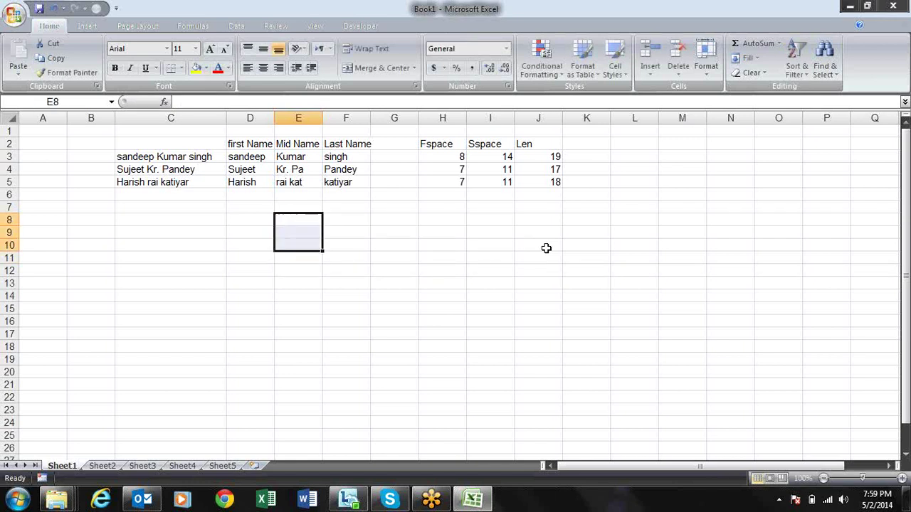
key("Up")
key("Up")
key("Up")
key("Up")
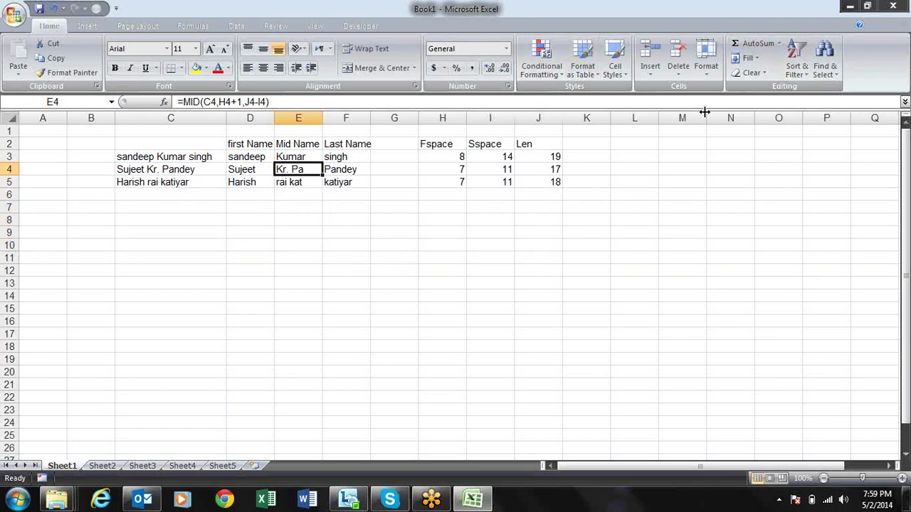
left_click(192, 26)
left_click(589, 74)
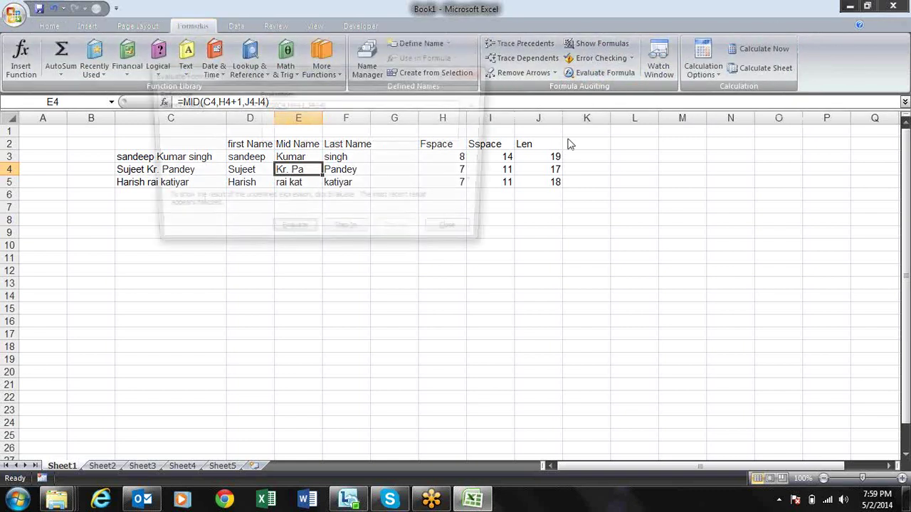
left_click_drag(427, 98, 633, 189)
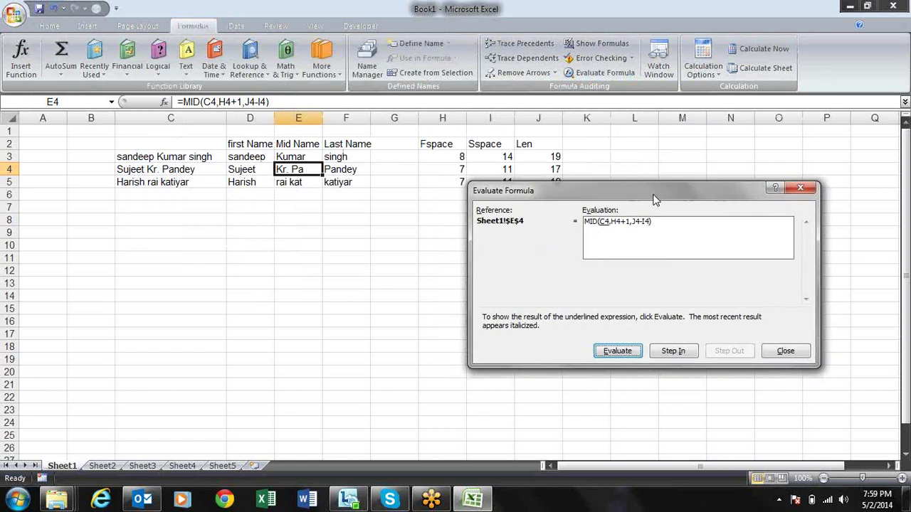
left_click(616, 351)
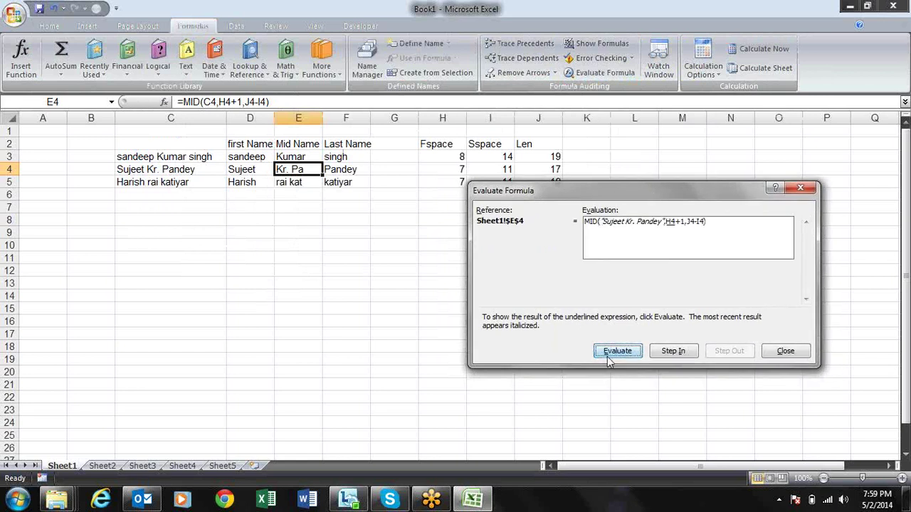
left_click(616, 350)
left_click(609, 358)
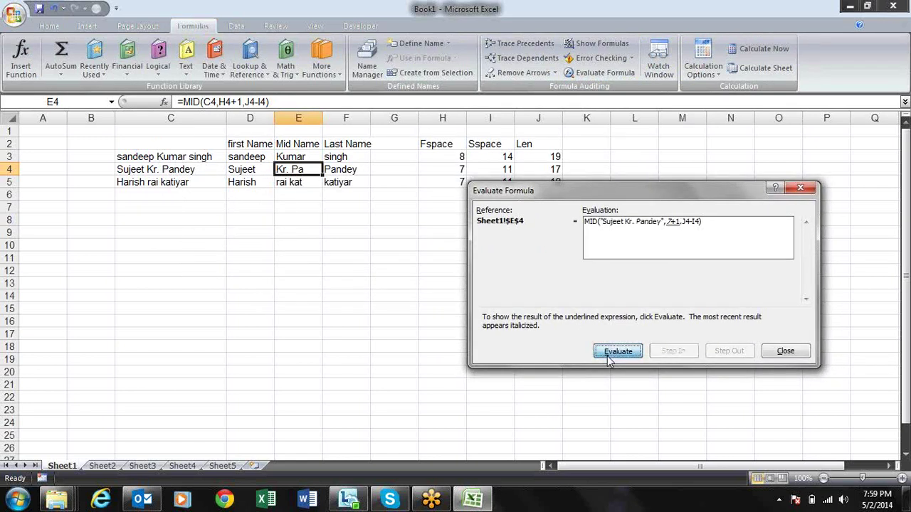
left_click(610, 358)
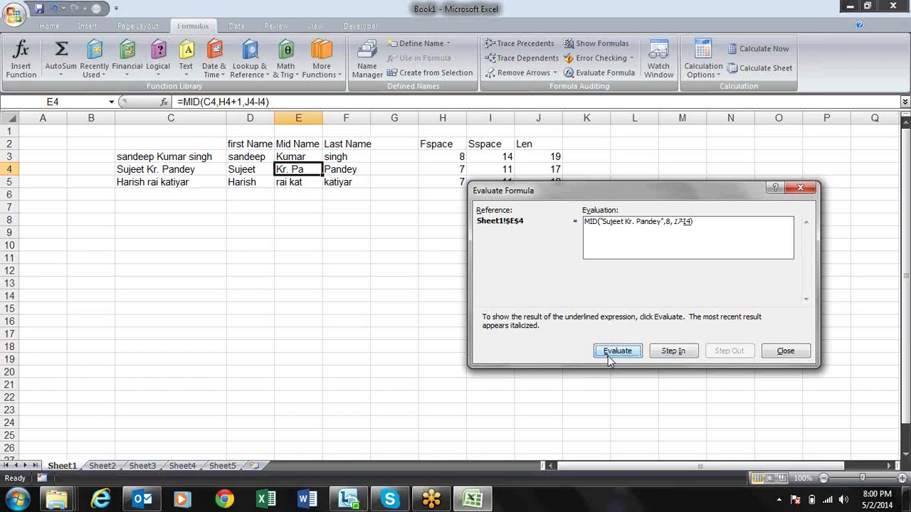
left_click(609, 358)
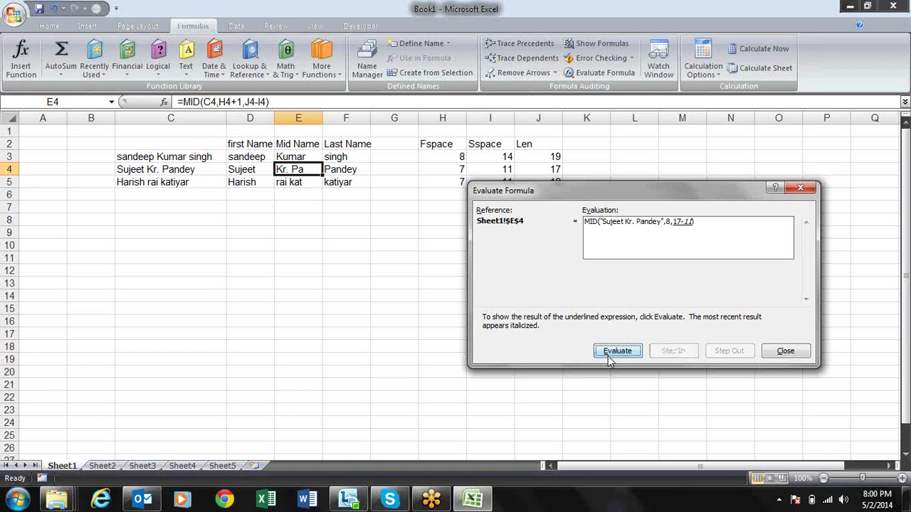
mouse_move(614, 192)
left_mouse_down()
mouse_move(548, 223)
mouse_move(506, 227)
left_mouse_up()
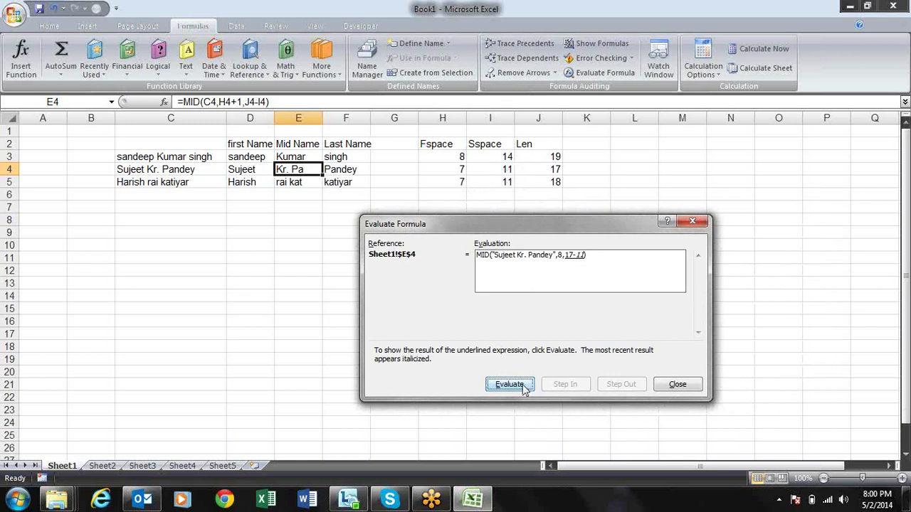
key("Escape")
- Change E3's character count from J3-I3 to I3-H3, making =MID(C3,H3+1,I3-H3) return Kumar
key("Up")
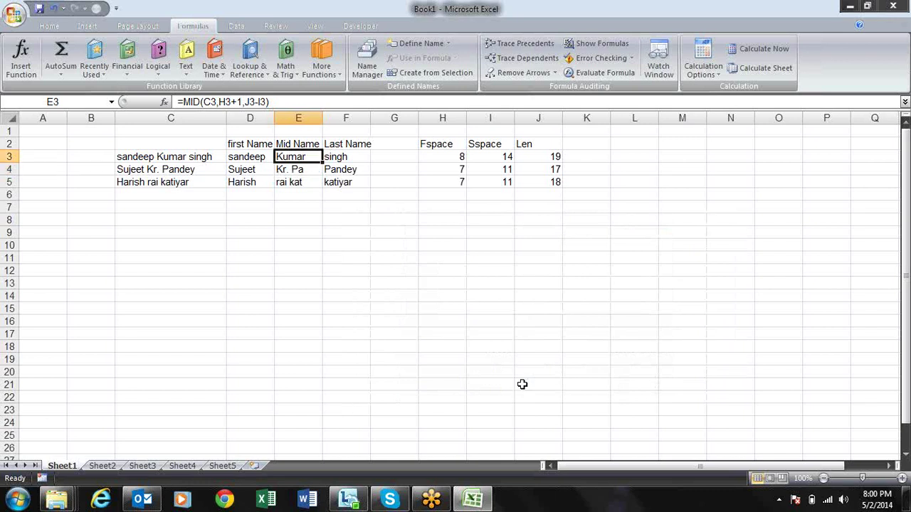
key("F2")
key("Left")
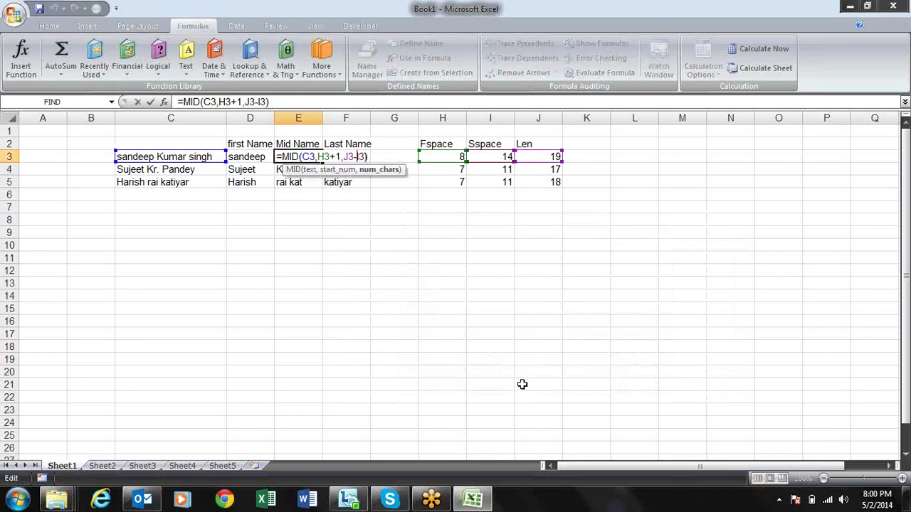
key("BackSpace")
key("BackSpace")
key("BackSpace")
key("BackSpace")
key("BackSpace")
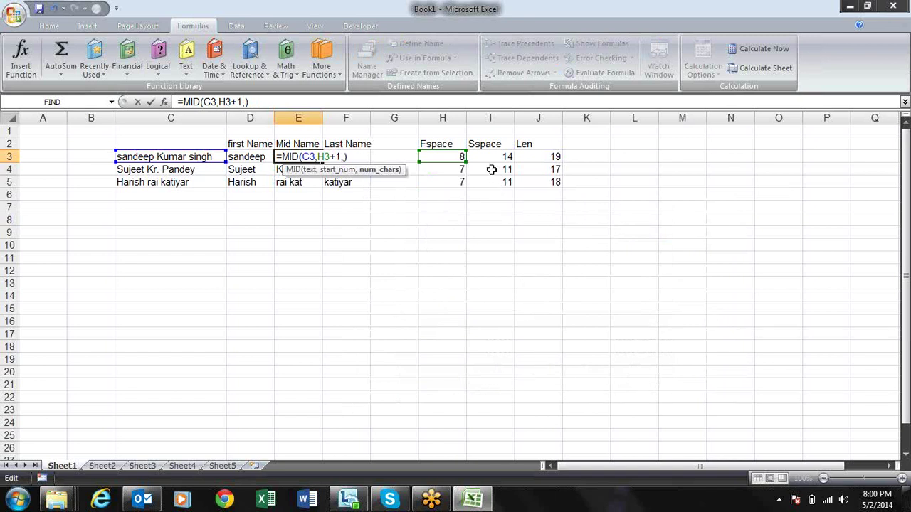
left_click(490, 158)
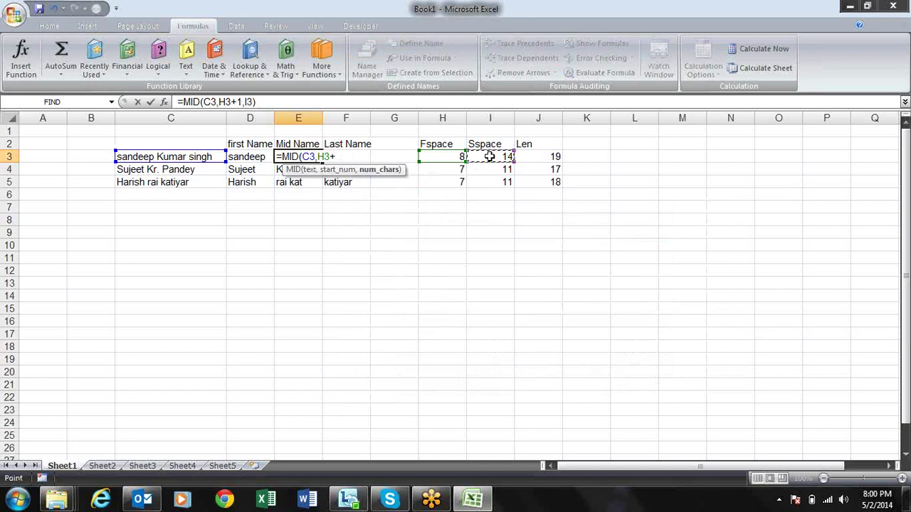
type("-")
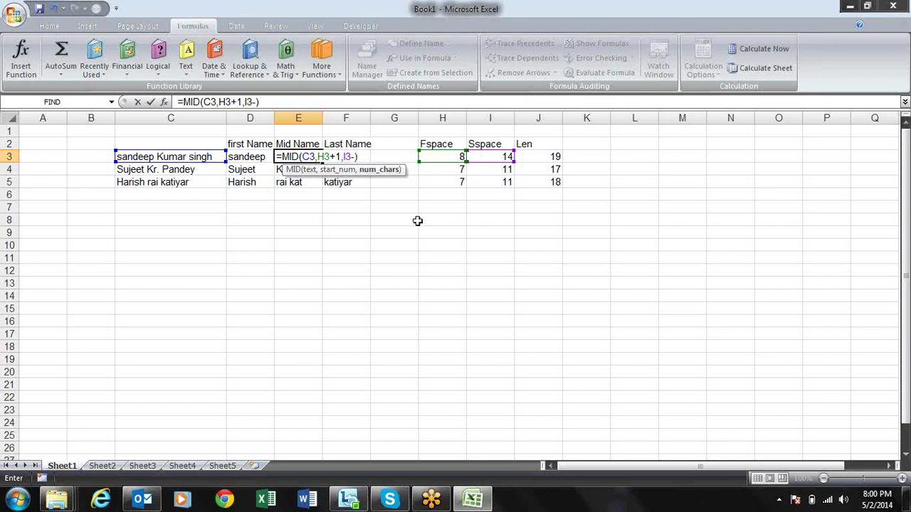
left_click(447, 156)
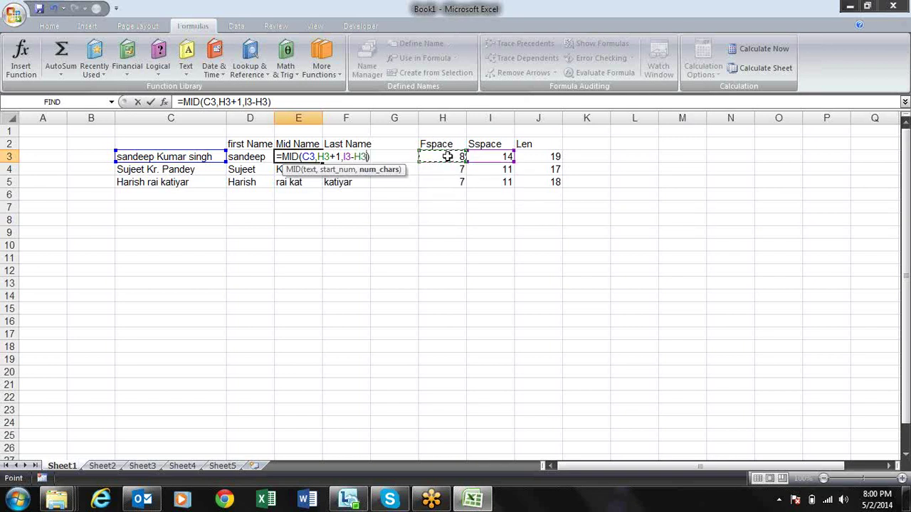
key("Return")
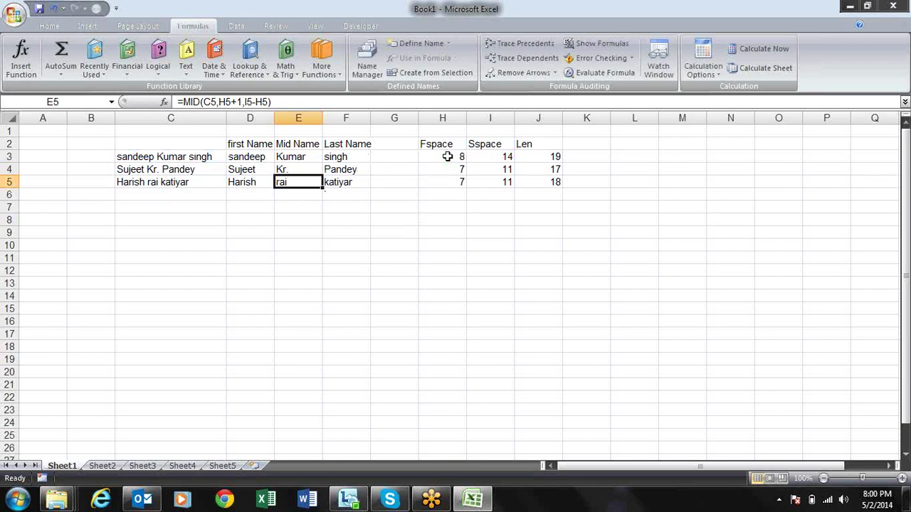
key("Up")
key("Up")
key("shift+Down")
key("shift+Down")
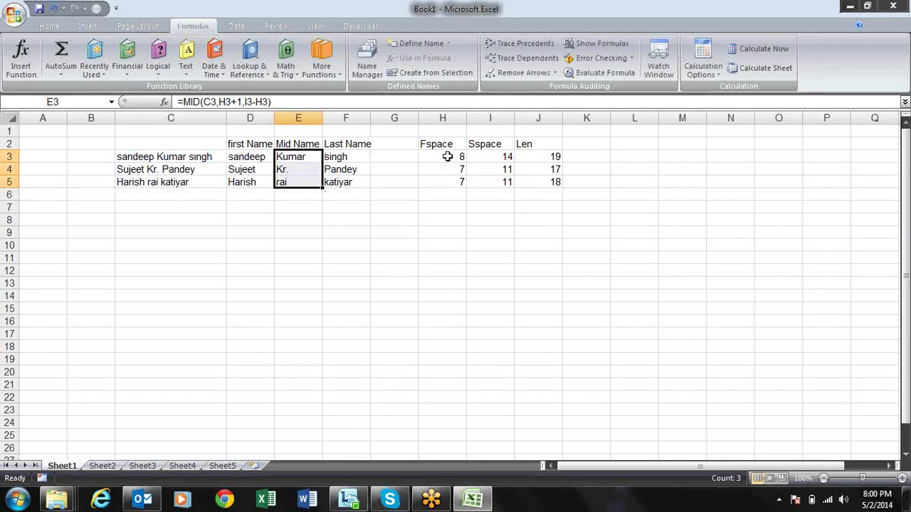
key("ctrl+c")
key("Down")
key("Down")
key("Down")
key("Down")
key("Down")
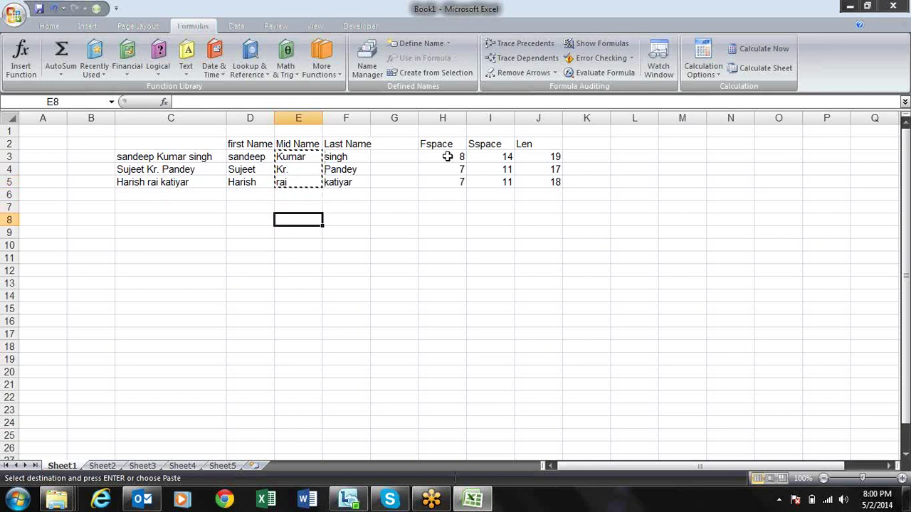
key("ctrl+alt+v")
key("v")
key("Return")
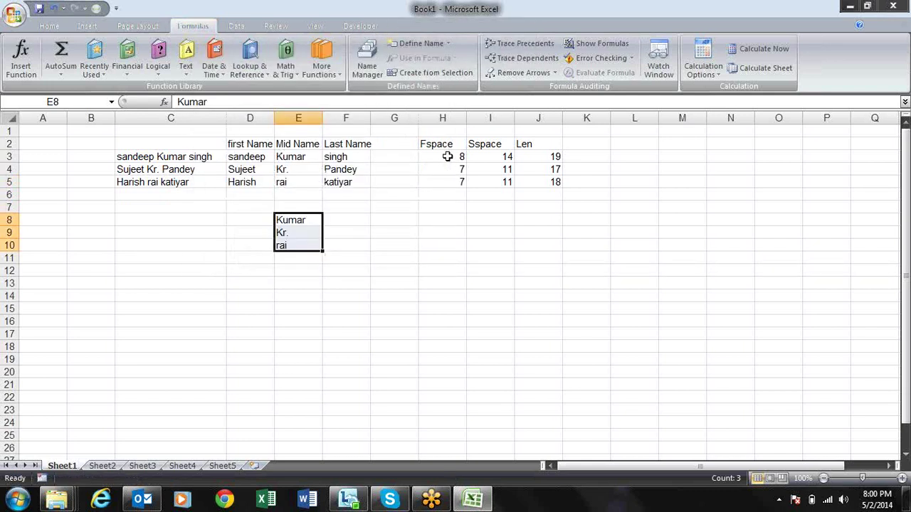
key("F2")
key("Return")
key("F2")
key("Escape")
key("Up")
key("Up")
key("Up")
key("Up")
key("Up")
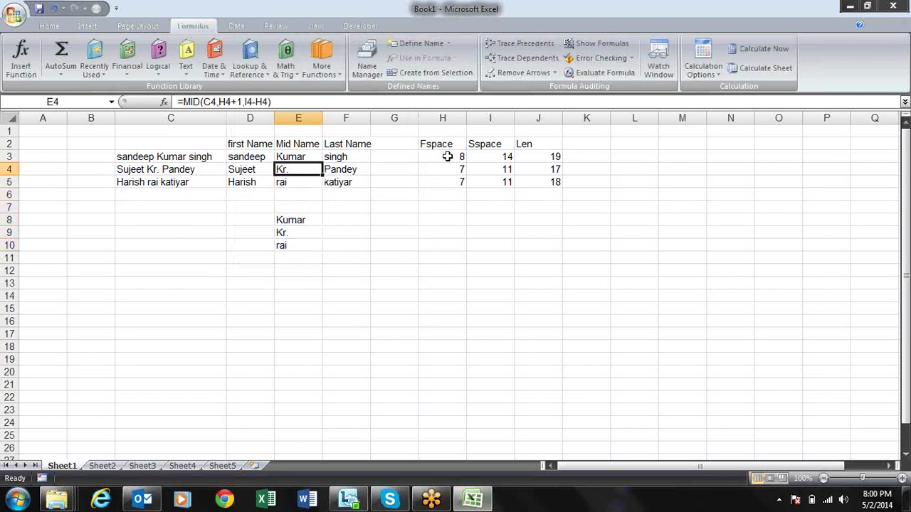
key("Up")
key("F2")
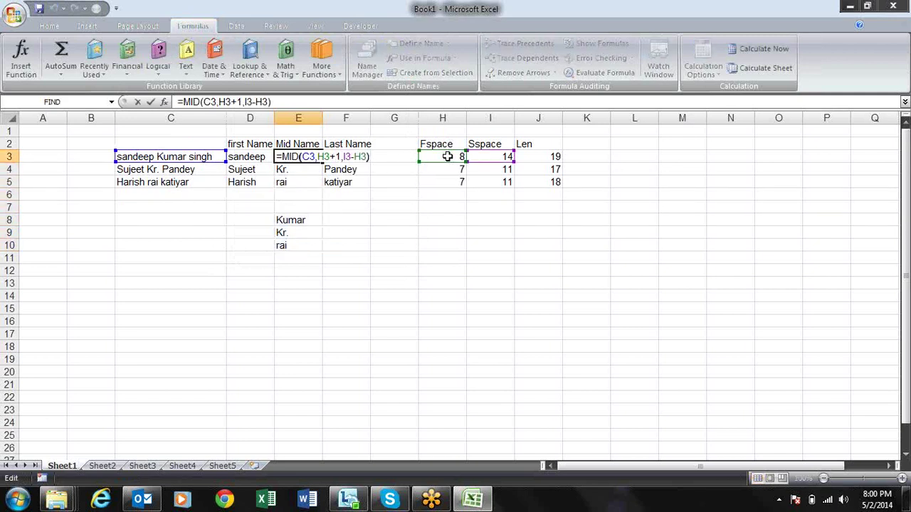
key("Return")
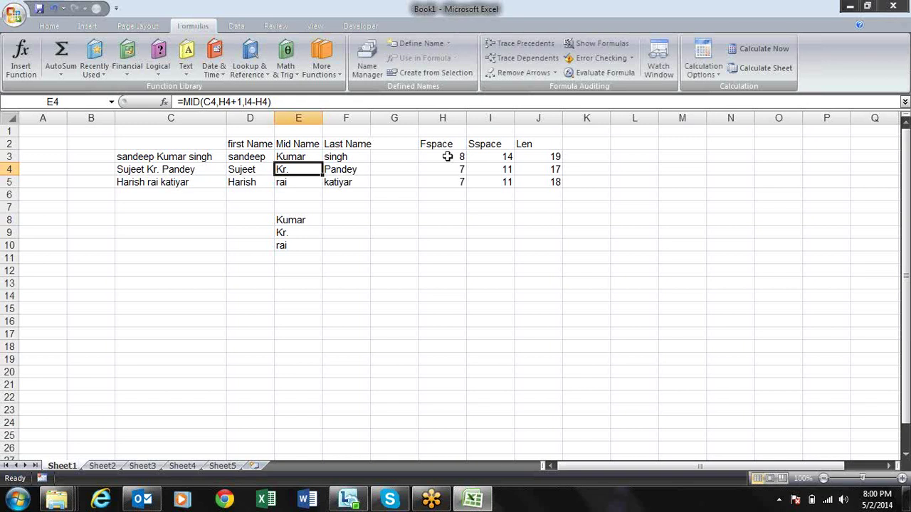
key("Down")
key("Down")
key("Down")
key("Down")
key("shift+Down")
key("shift+Down")
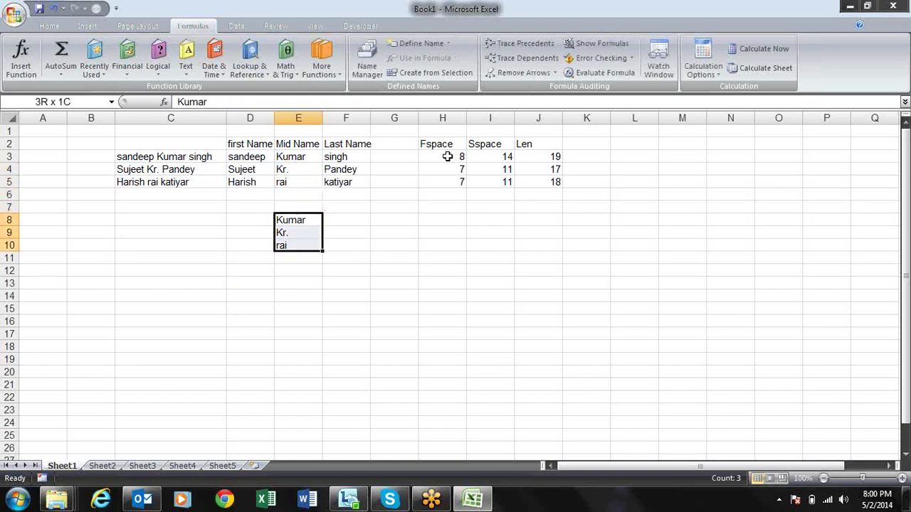
key("Delete")
key("shift+Up")
key("shift+Up")
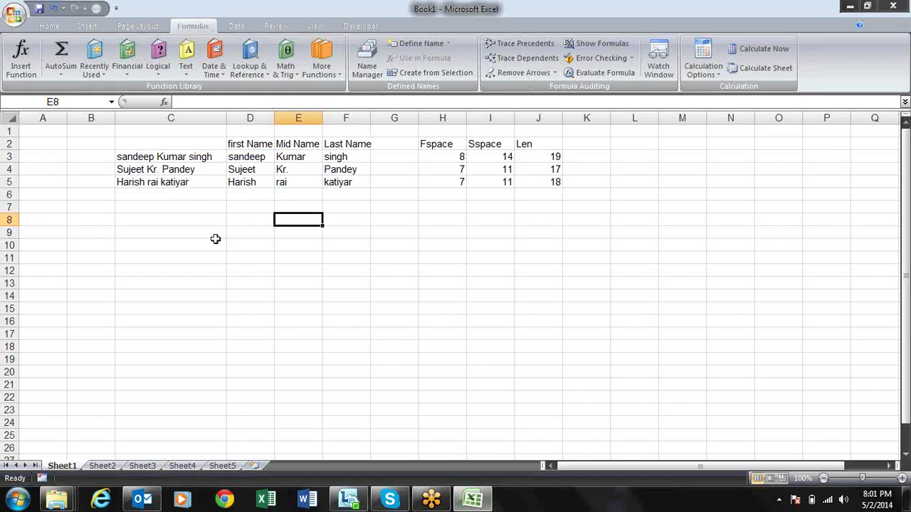
- Review the row 3 formulas in D3, E3 and H3, then bring up Find and Replace
key("Up")
key("Up")
key("Up")
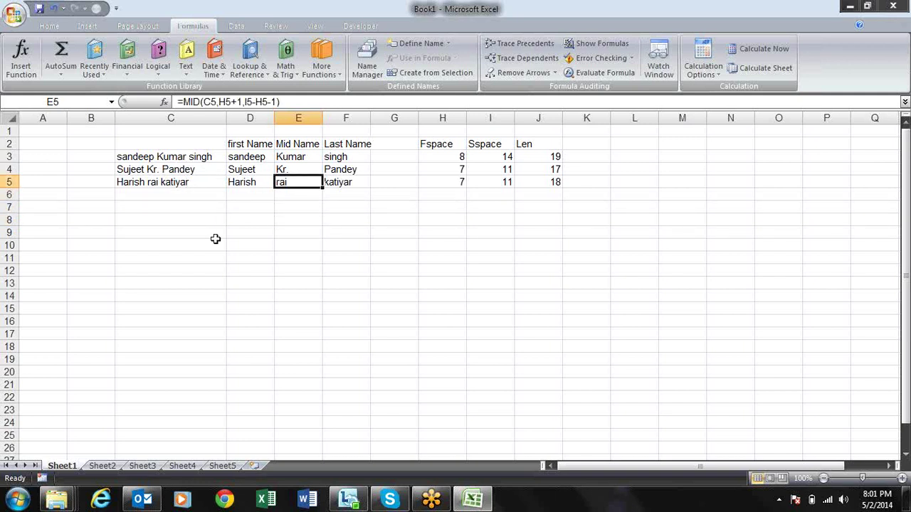
key("Up")
key("Up")
key("Left")
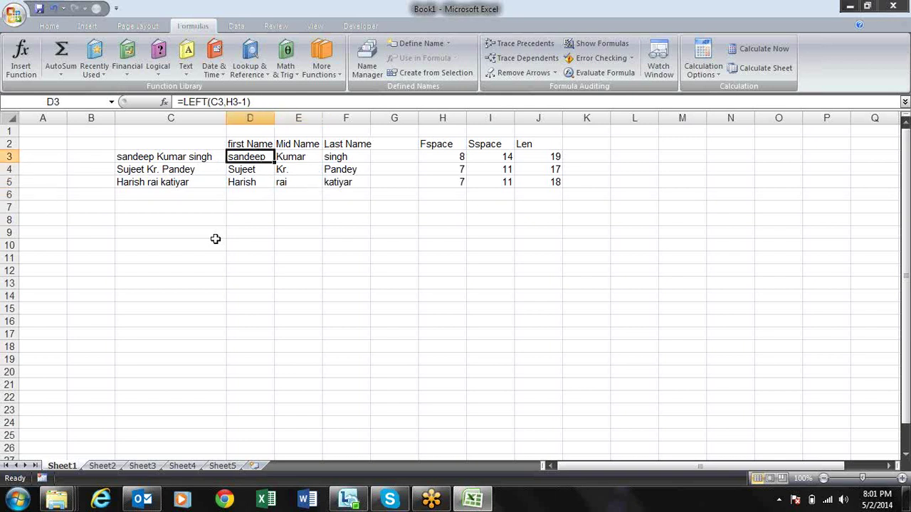
key("Right")
key("Right")
key("Right")
key("Left")
key("Left")
key("Left")
key("Right")
key("Right")
key("Right")
key("Right")
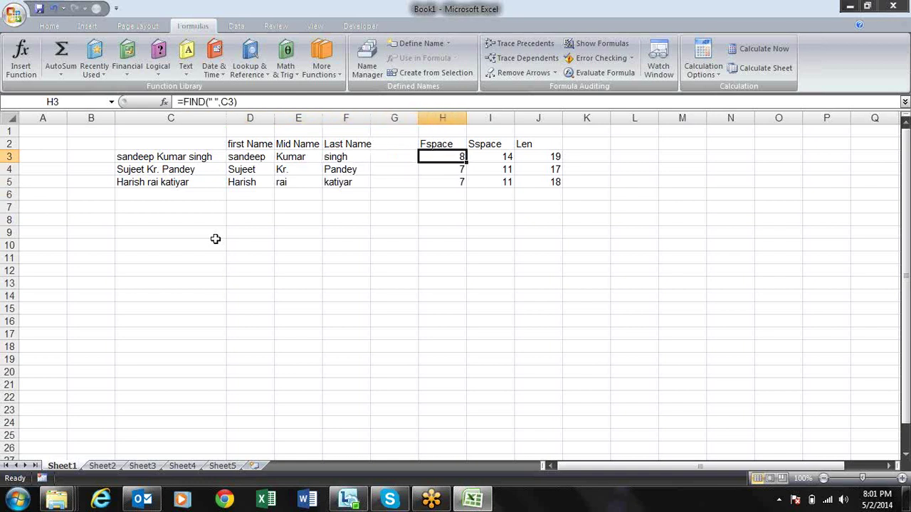
key("F2")
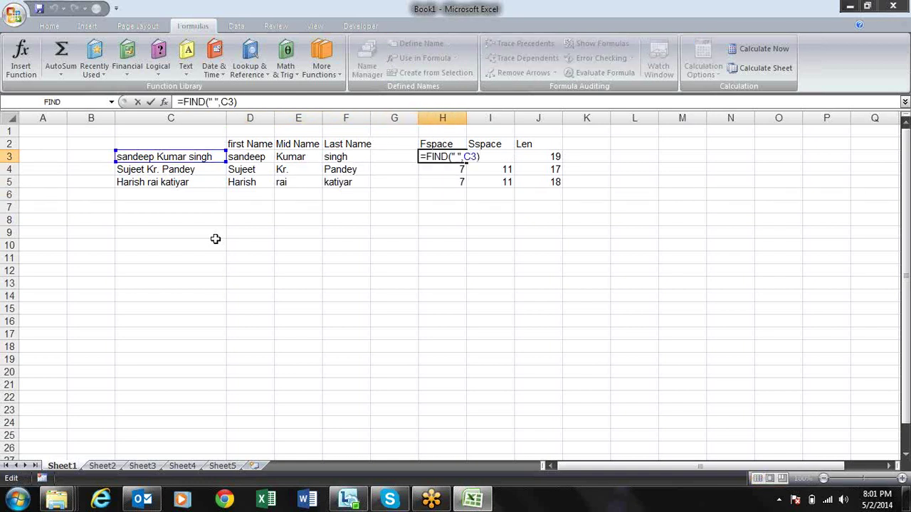
key("shift+Left")
key("shift+Left")
key("shift+Left")
key("shift+Left")
key("shift+Left")
key("shift+Left")
key("shift+Left")
key("shift+Left")
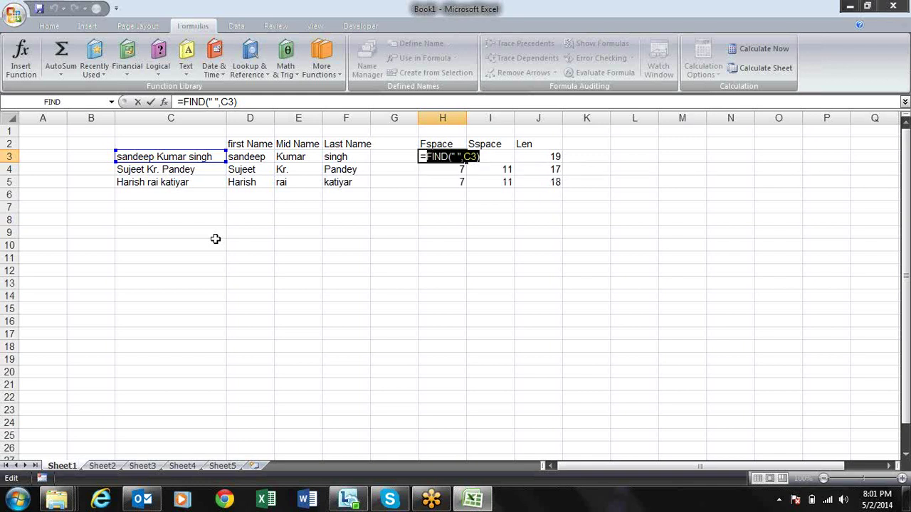
key("Escape")
key("Left")
key("Left")
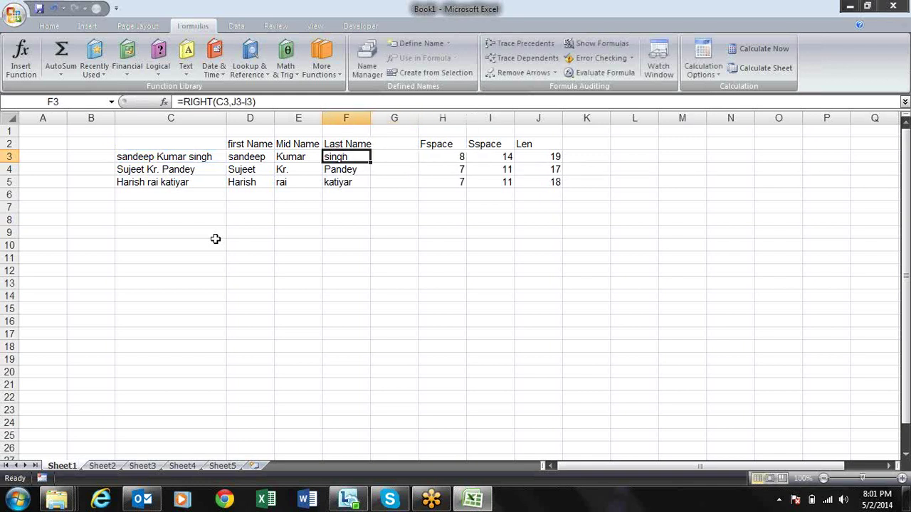
key("Left")
key("Left")
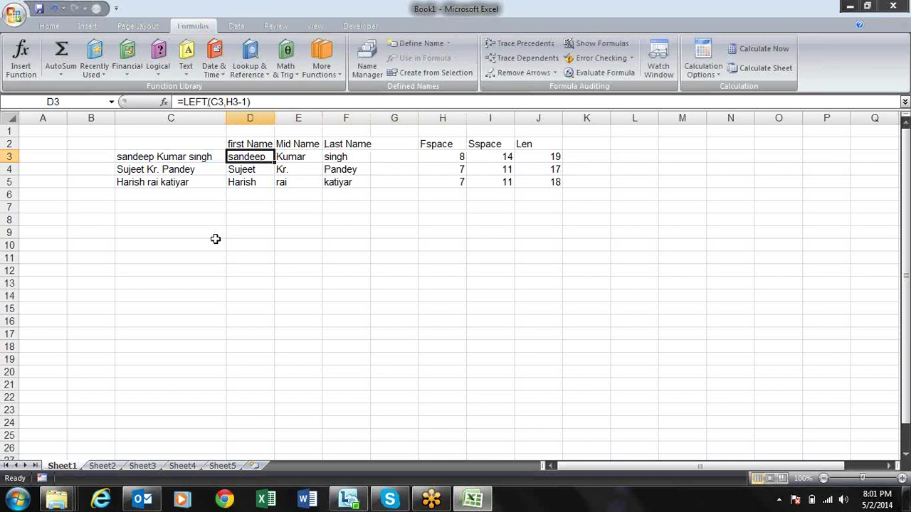
key("ctrl+f")
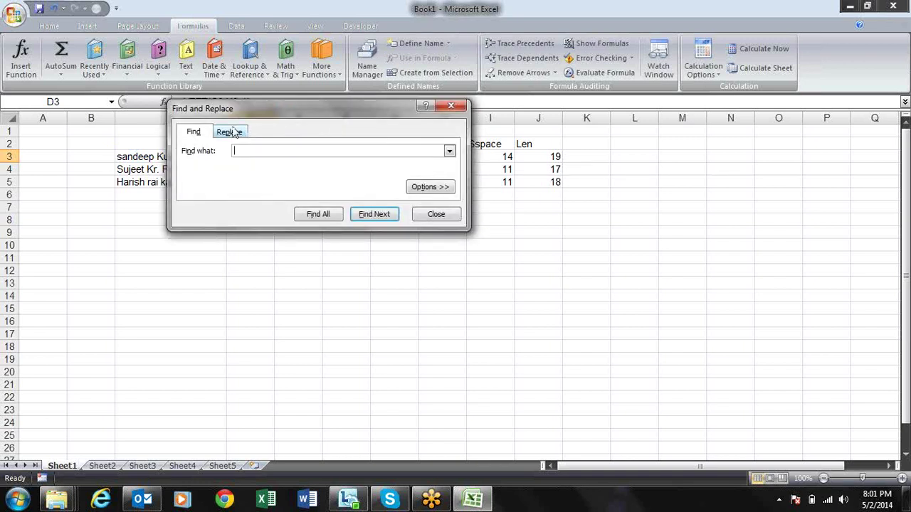
- Try replacing all H3 references without replacement text, then undo the broken result
left_click(229, 131)
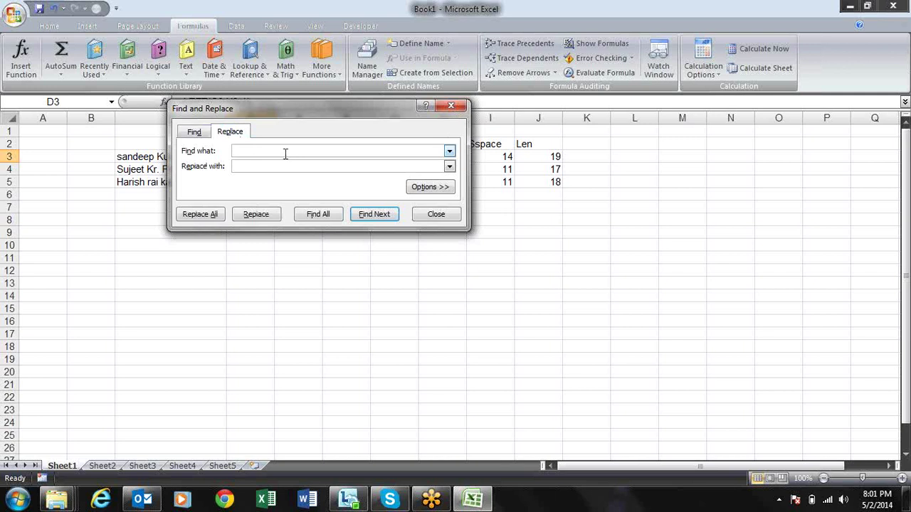
type("H#")
key("BackSpace")
type("#")
key("BackSpace")
type("3")
left_click(210, 218)
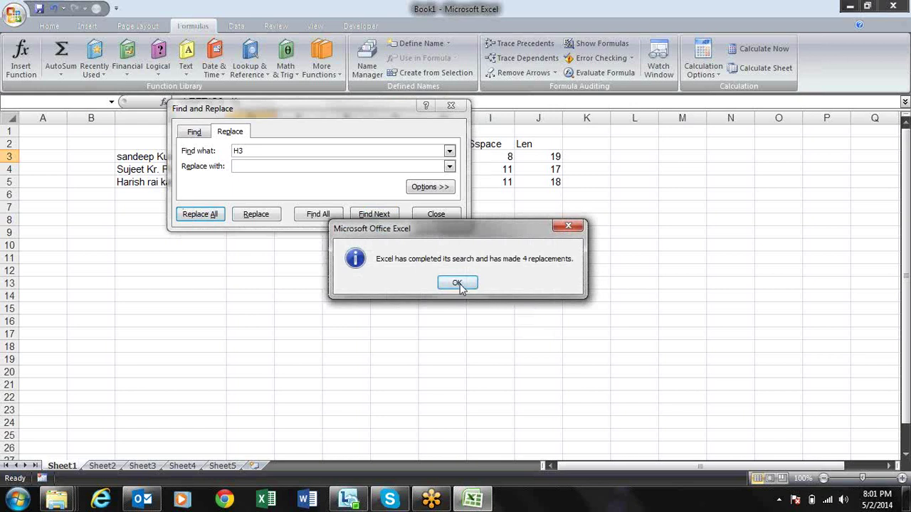
left_click(459, 283)
left_click(431, 215)
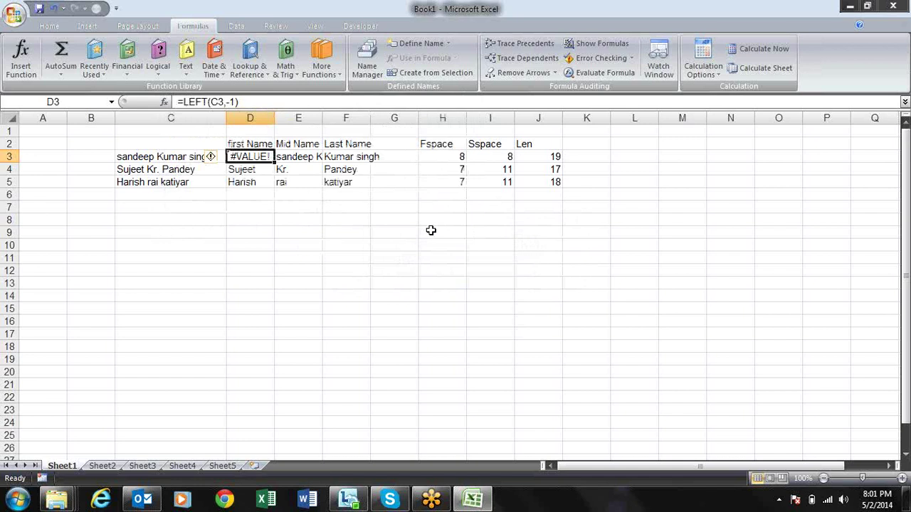
key("ctrl+z")
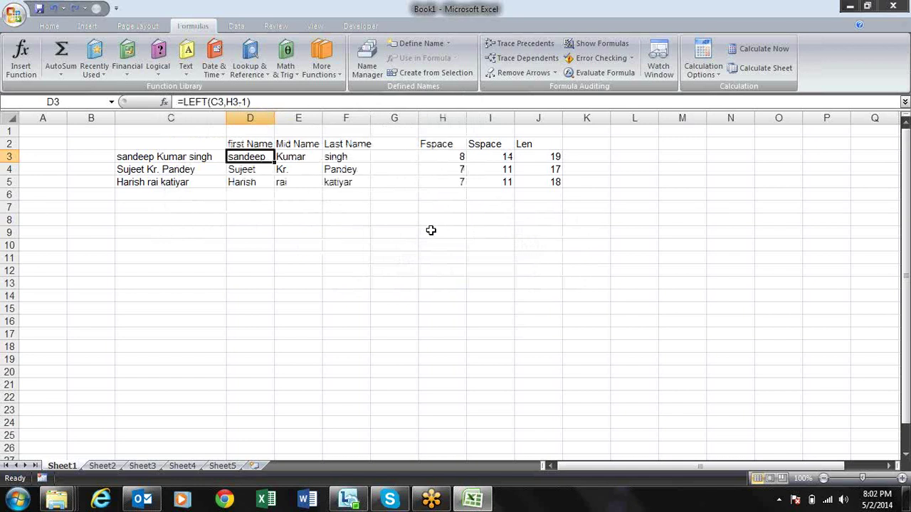
- Replace all H3 references with FIND(" ",C3)
key("ctrl+f")
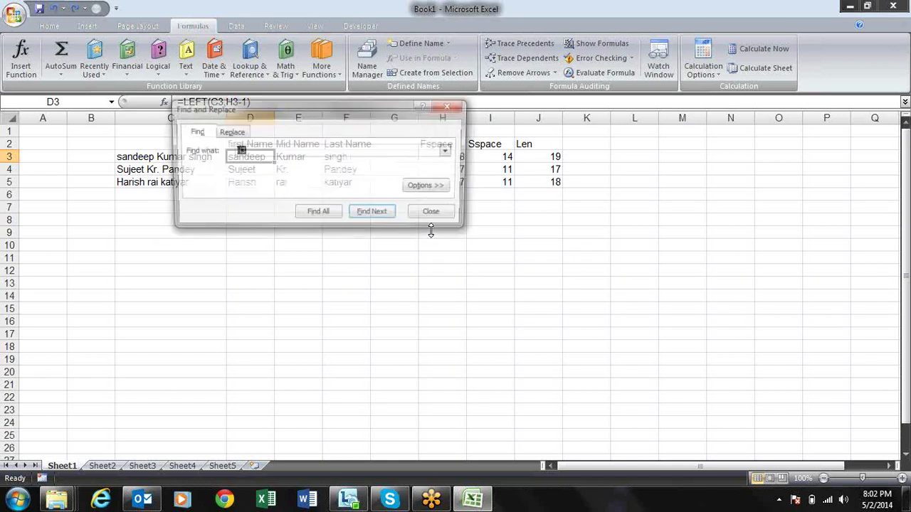
left_click(241, 131)
type("FIND(\" \",C3)")
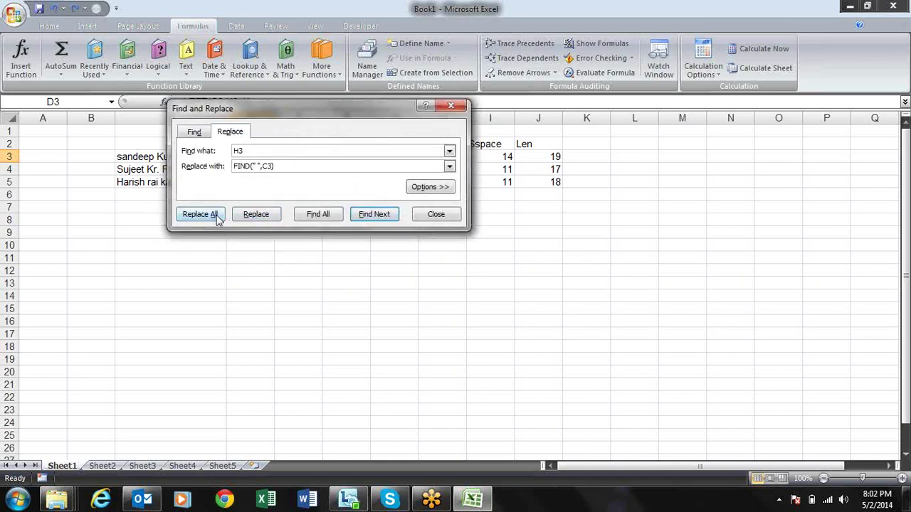
left_click(217, 217)
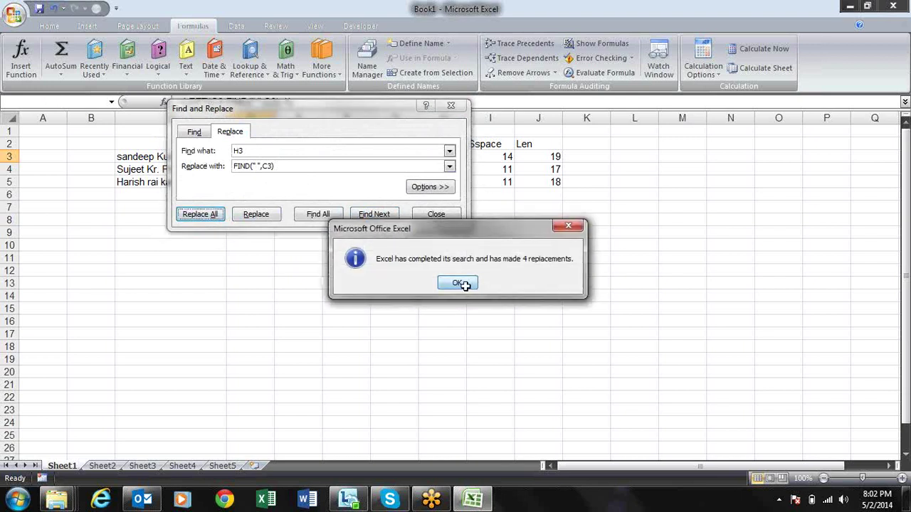
left_click(461, 285)
left_click(459, 216)
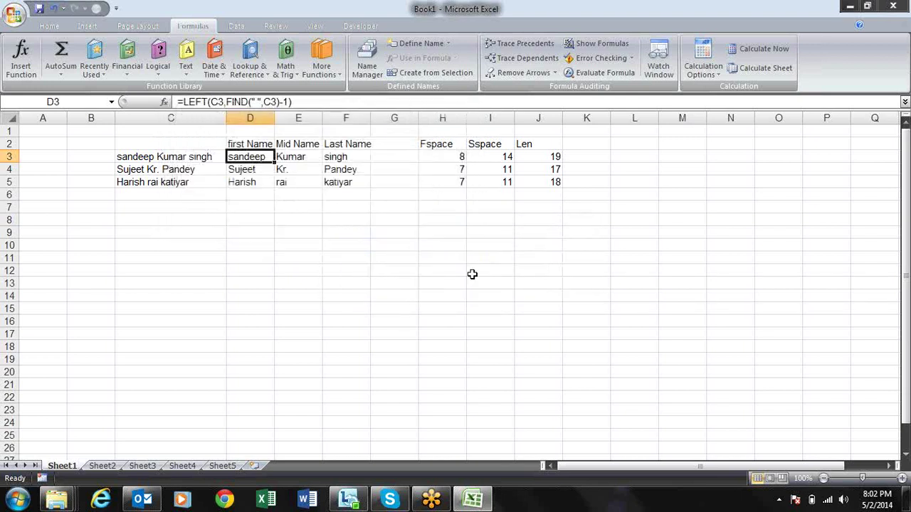
- Check the updated formulas in D3, D4 and E3
key("Down")
key("Up")
key("Right")
key("Right")
key("Left")
key("Left")
key("Right")
key("Right")
key("Right")
key("Right")
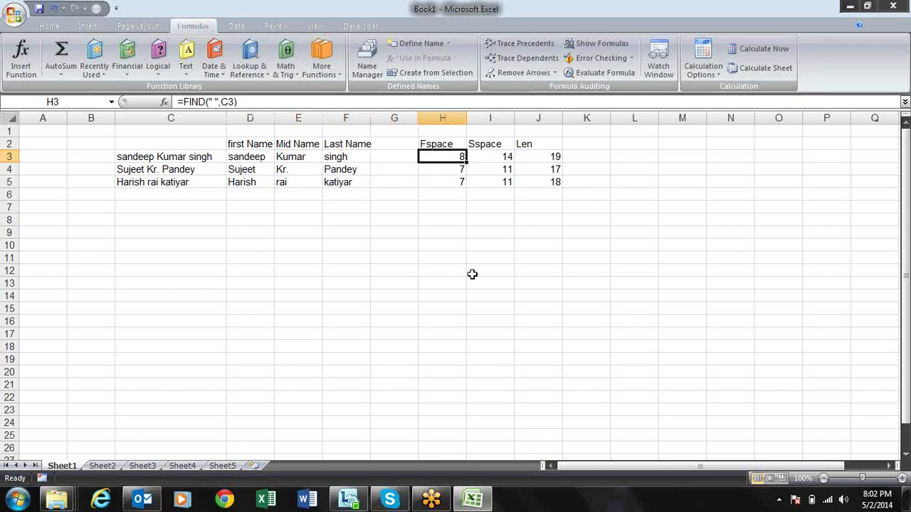
- Inspect I3 and select the FIND(" ",C3) expression in H3's formula
key("Right")
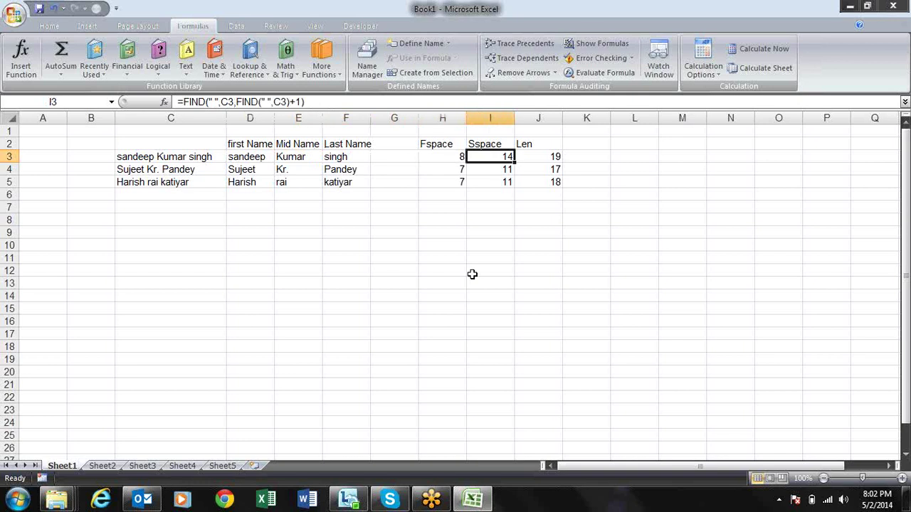
key("Left")
key("F2")
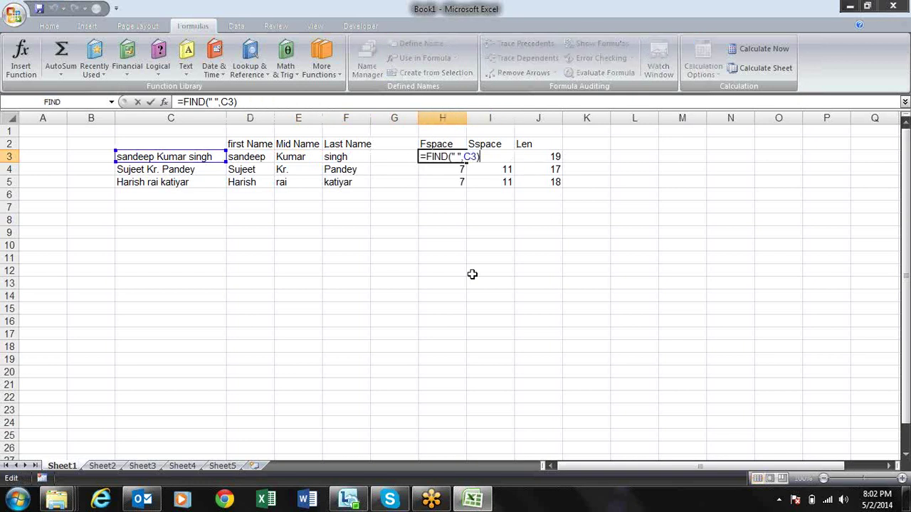
key("shift+Left")
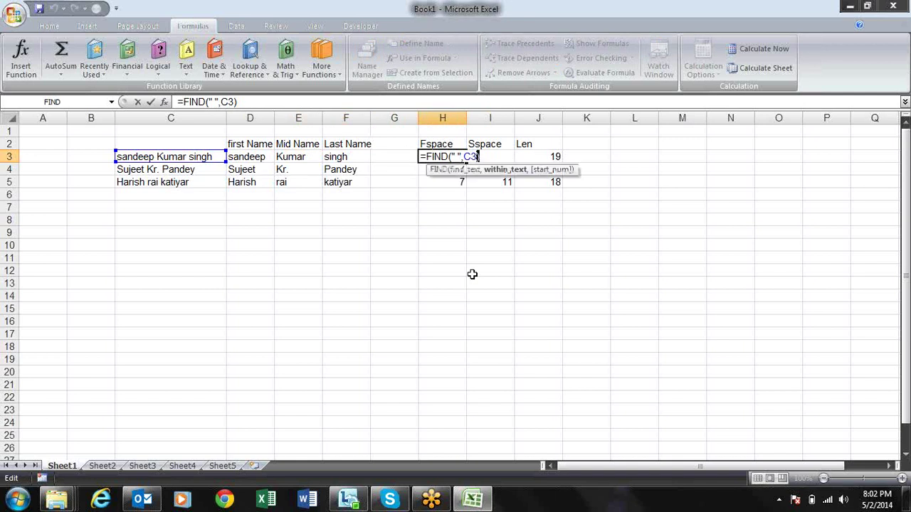
key("shift+Left")
key("shift+Left")
key("shift+Left")
key("shift+Left")
key("shift+Left")
key("shift+Left")
key("Escape")
key("Right")
- Edit I3 to =FIND(" ",C3,FIND(" ",C3)+1), still returning 14
key("F2")
key("Left")
key("Left")
key("Left")
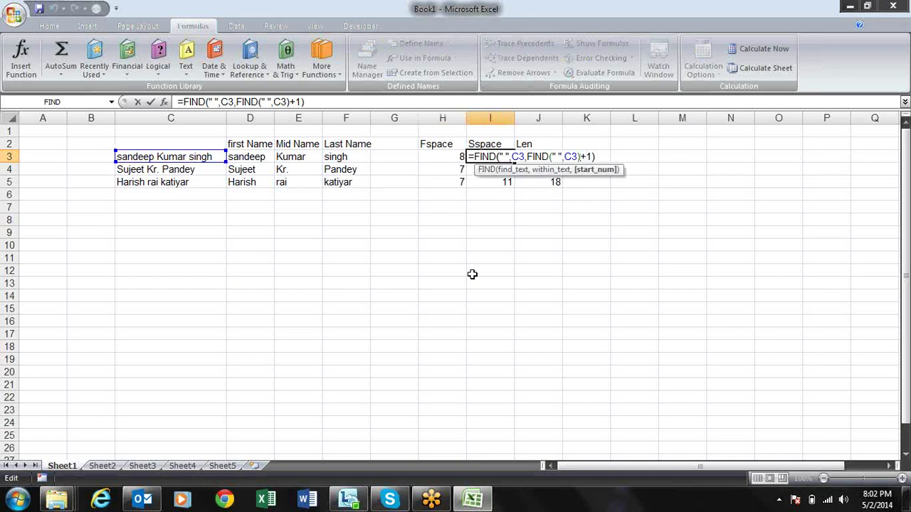
key("Left")
key("Return")
key("Up")
key("Down")
key("Up")
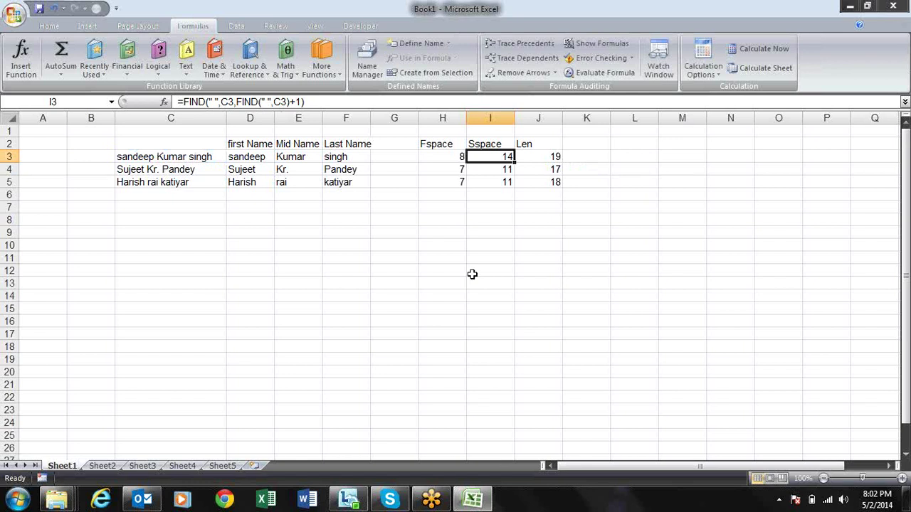
- Compare I3 with H3 and recheck the I3 formula, leaving it unchanged
key("Left")
key("Right")
key("F2")
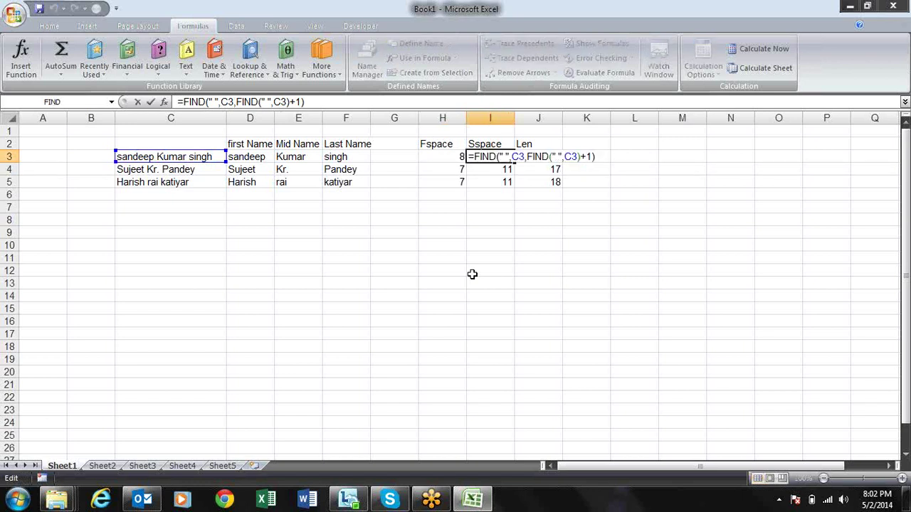
key("shift+Left")
key("shift+Left")
key("shift+Left")
key("shift+Left")
key("shift+Left")
key("shift+Left")
key("shift+Left")
key("shift+Left")
key("shift+Left")
key("ctrl+c")
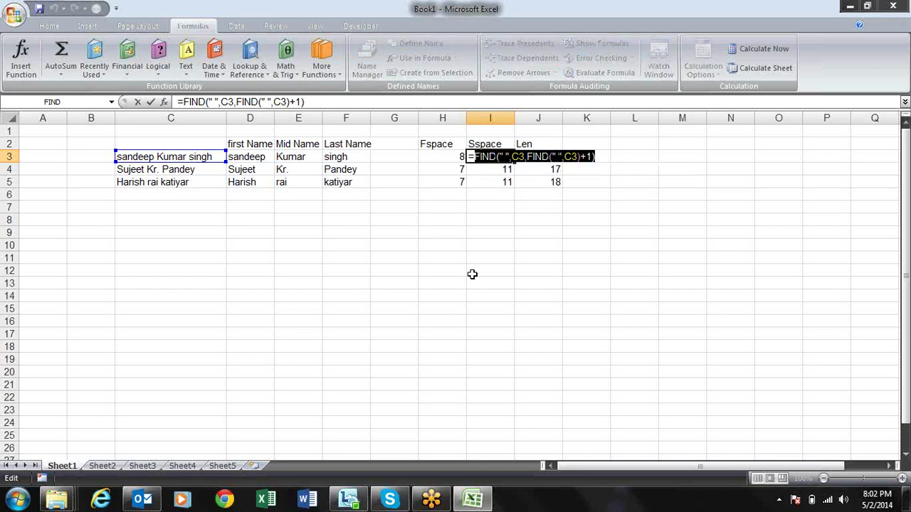
key("Escape")
key("Left")
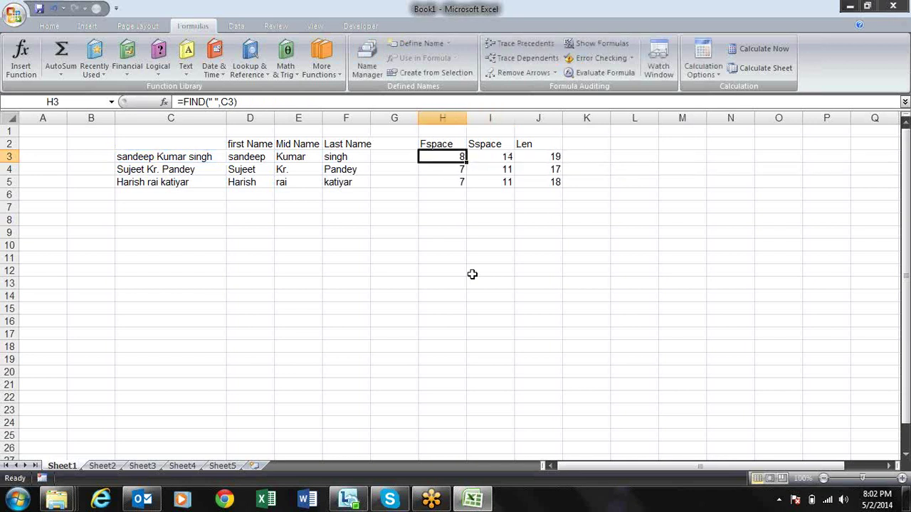
- Replace every I3 reference in the name formulas with FIND(" ",C3,FIND(" ",C3)+1)
key("ctrl+f")
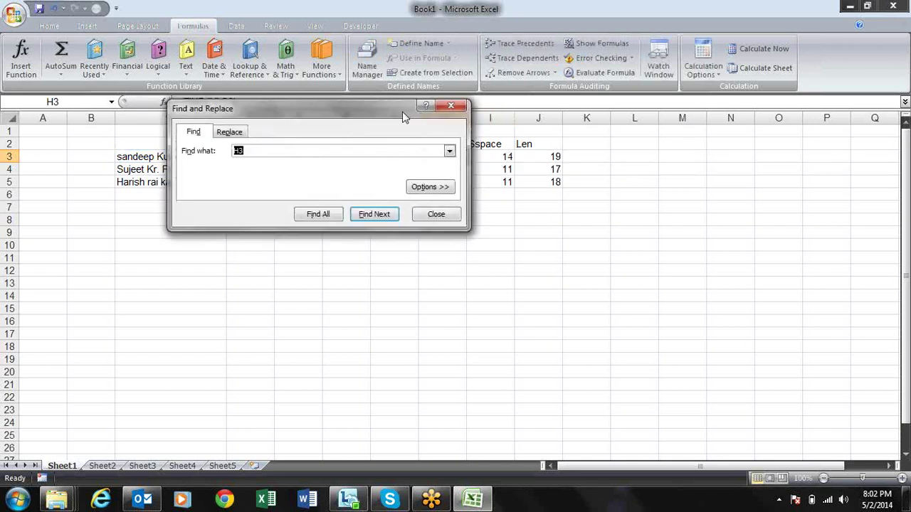
type("I3")
left_click(238, 131)
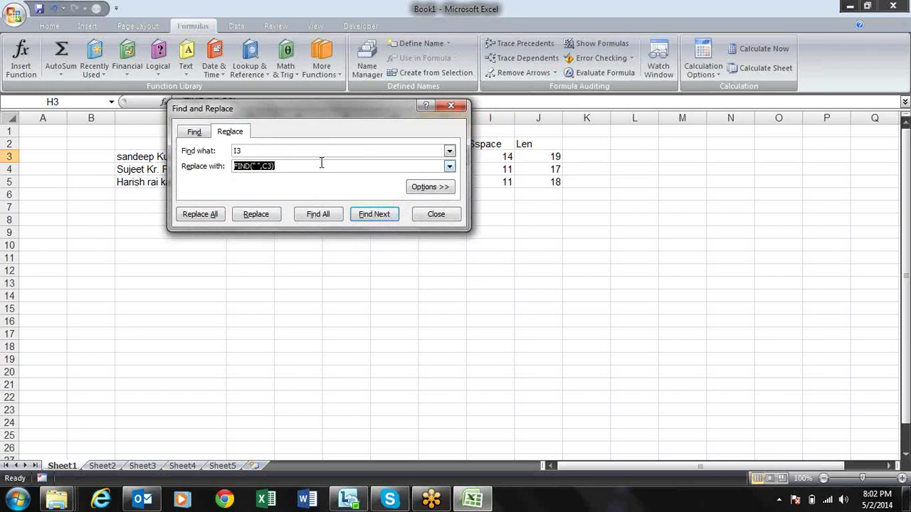
key("ctrl+v")
left_click(200, 214)
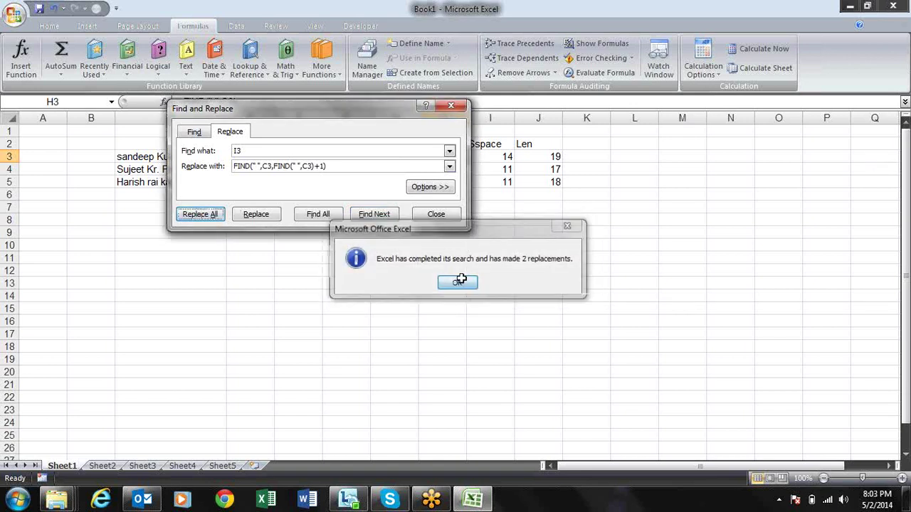
left_click(458, 282)
left_click(436, 214)
- Review and re-enter the First, Mid and Last Name formulas in D3:F3
key("Left")
key("Left")
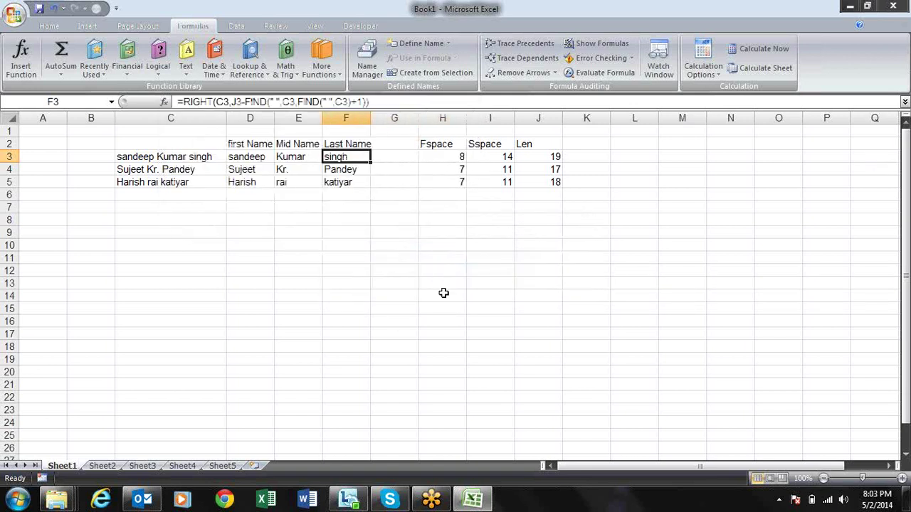
key("Left")
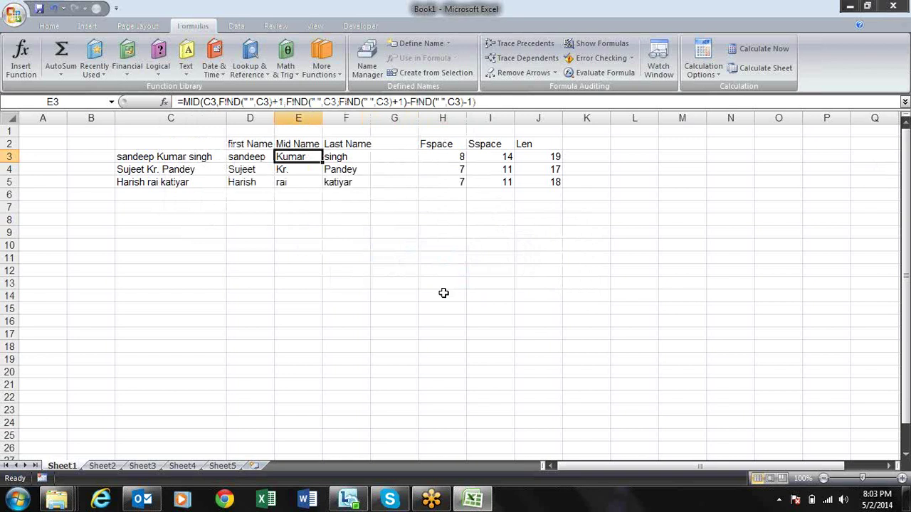
key("Left")
key("Right")
key("Right")
key("Left")
key("Left")
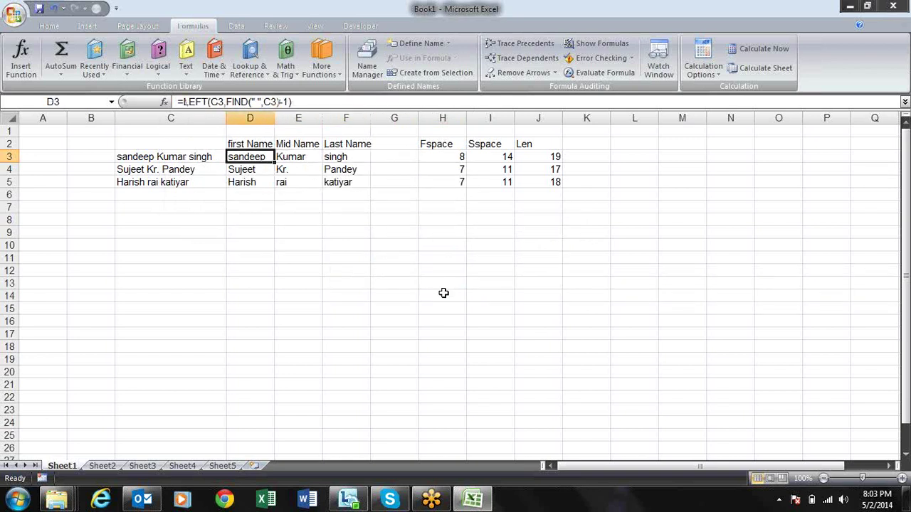
key("Right")
key("Right")
key("Return")
key("Up")
key("Left")
key("F2")
key("Return")
key("Up")
key("Left")
key("F2")
key("Return")
key("Up")
key("F2")
key("Return")
key("Up")
key("Right")
key("F2")
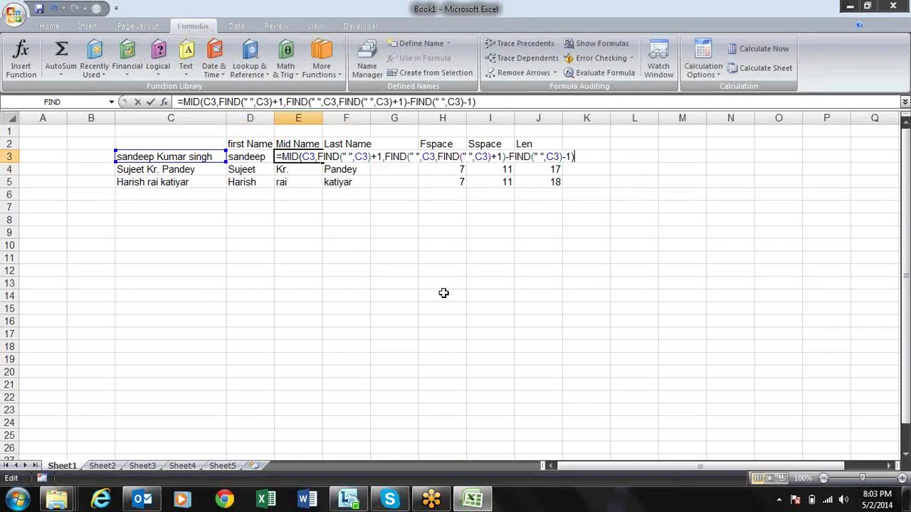
key("Return")
key("Up")
key("Right")
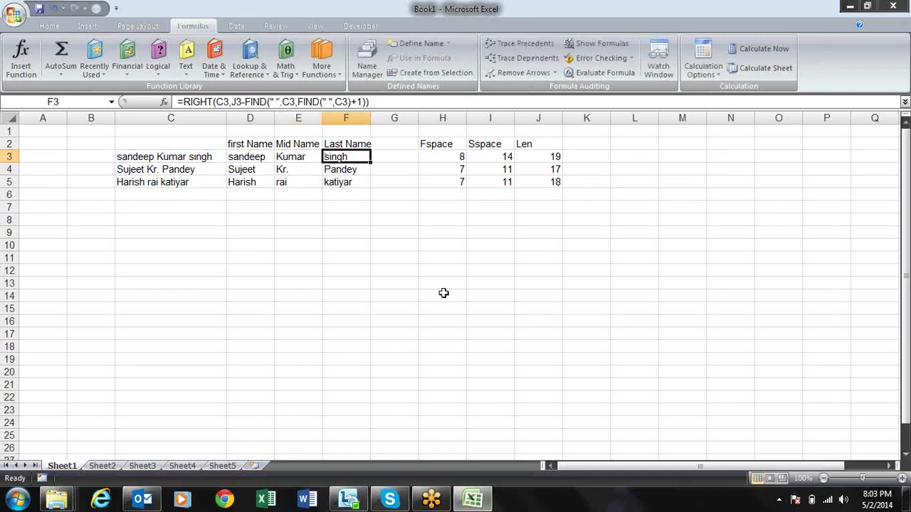
- Replace the J3 reference in F3's Last Name formula with LEN(C3)
key("F2")
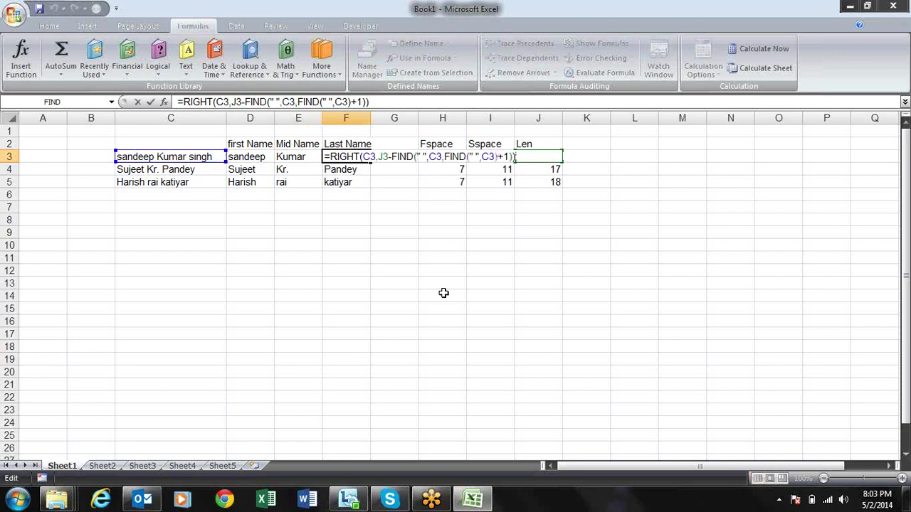
left_click(388, 156)
key("BackSpace")
key("BackSpace")
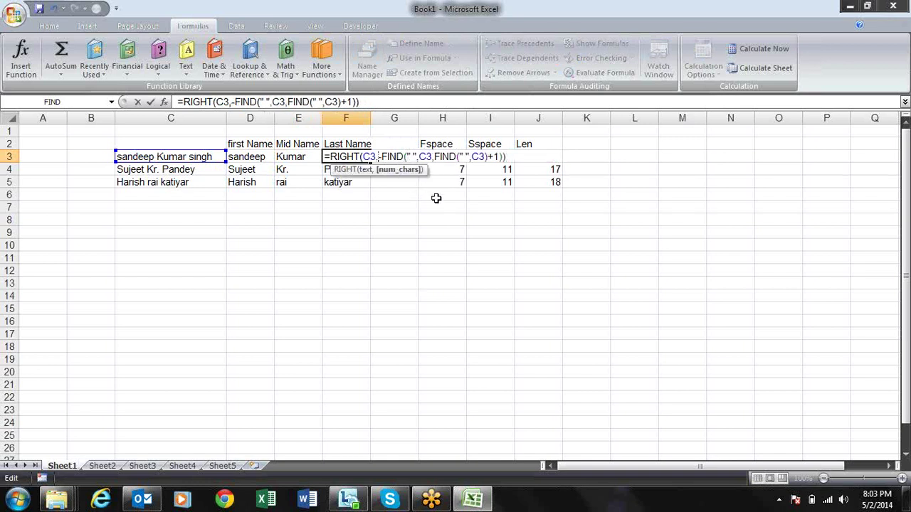
type("len(")
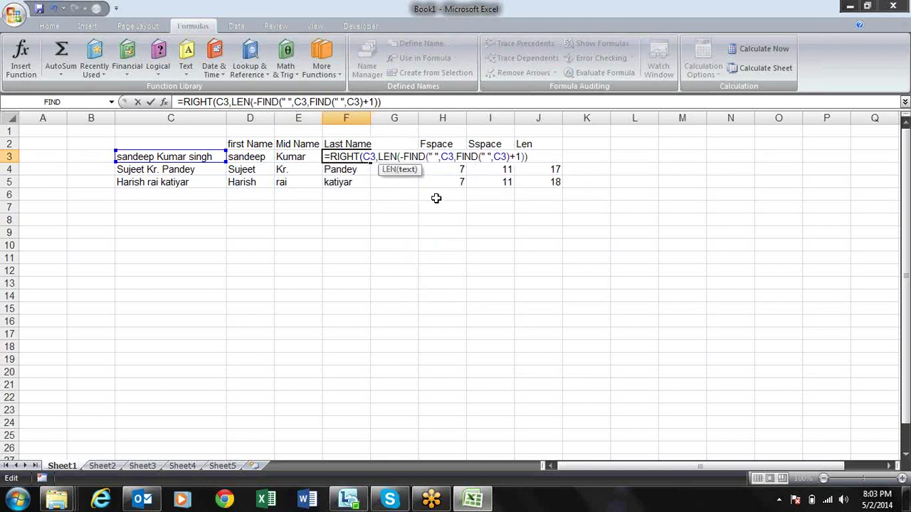
left_click(204, 157)
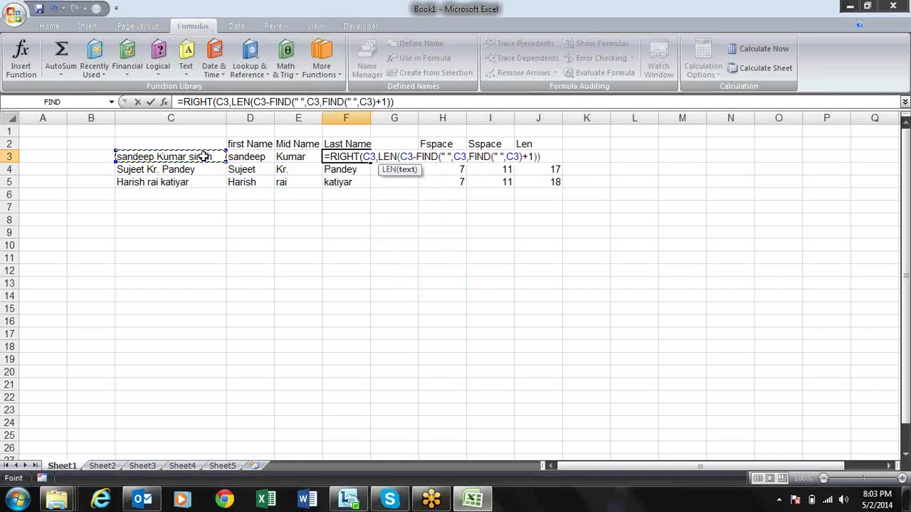
type(")")
key("Return")
key("Up")
key("F2")
key("Return")
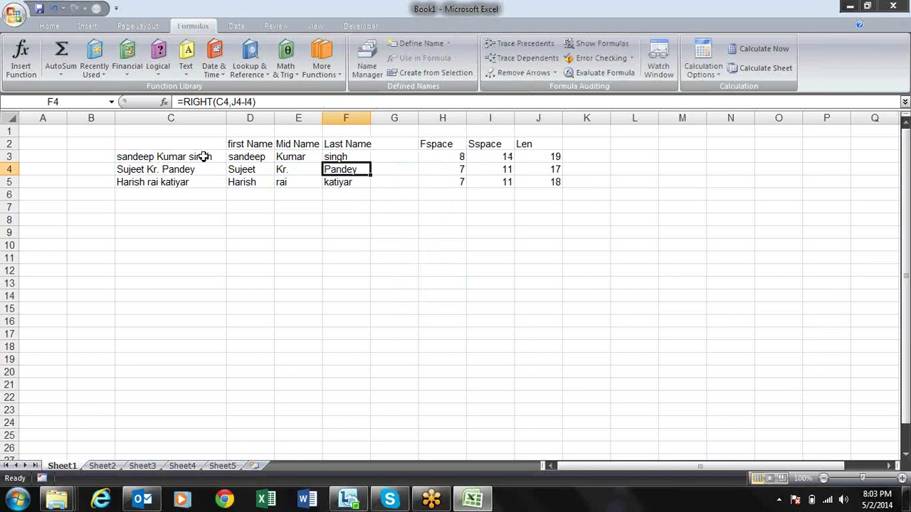
- Clear the Fspace, Sspace and Len helper values in H3:J5
key("Up")
key("Right")
key("Right")
key("Right")
key("Left")
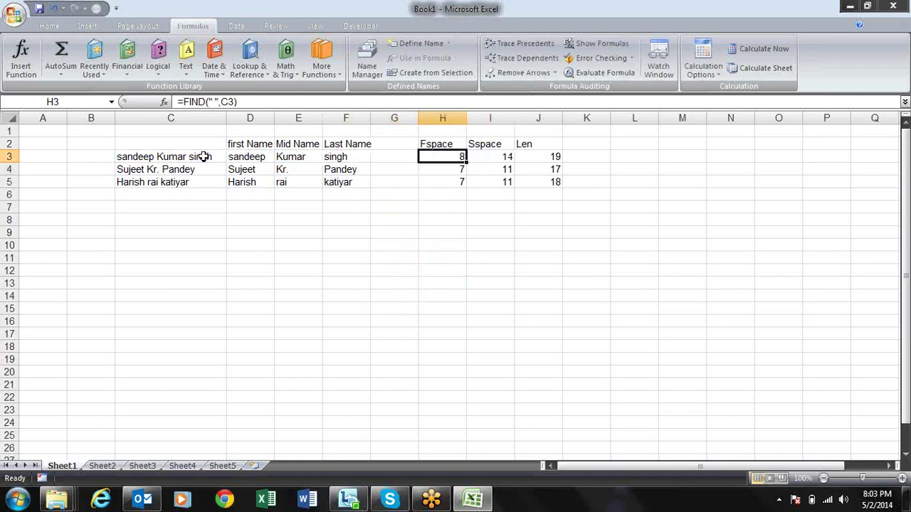
key("shift+Right")
key("shift+Right")
key("shift+Down")
key("shift+Down")
key("Delete")
key("Left")
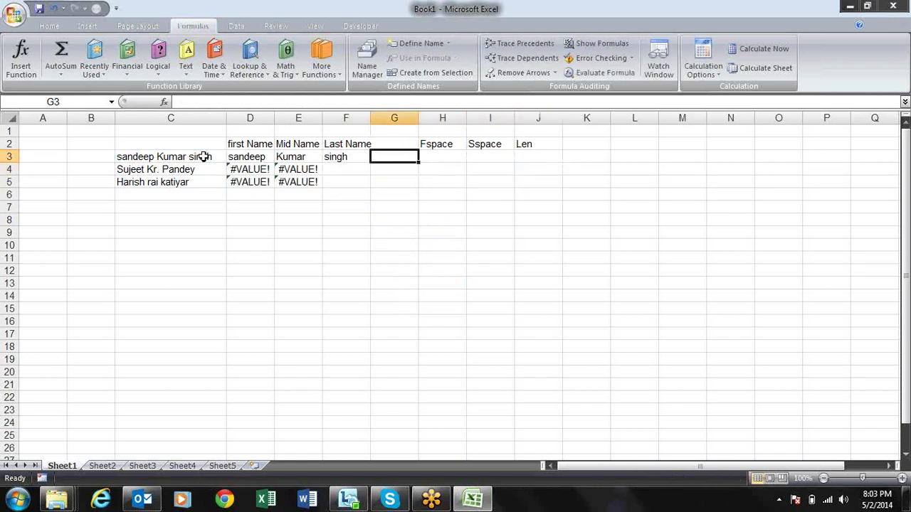
- Fill the D3:F3 name formulas down through row 9
key("Left")
key("Left")
key("Left")
key("shift+Right")
key("shift+Right")
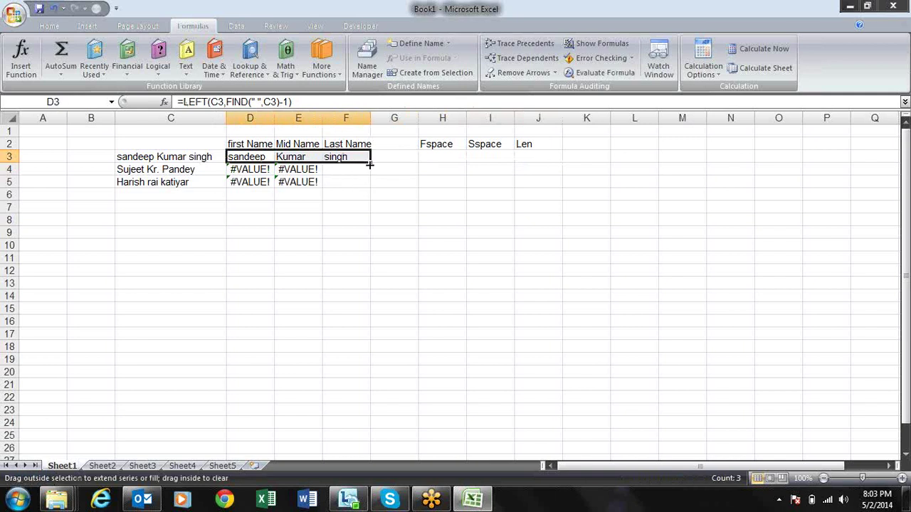
left_click_drag(369, 165, 371, 238)
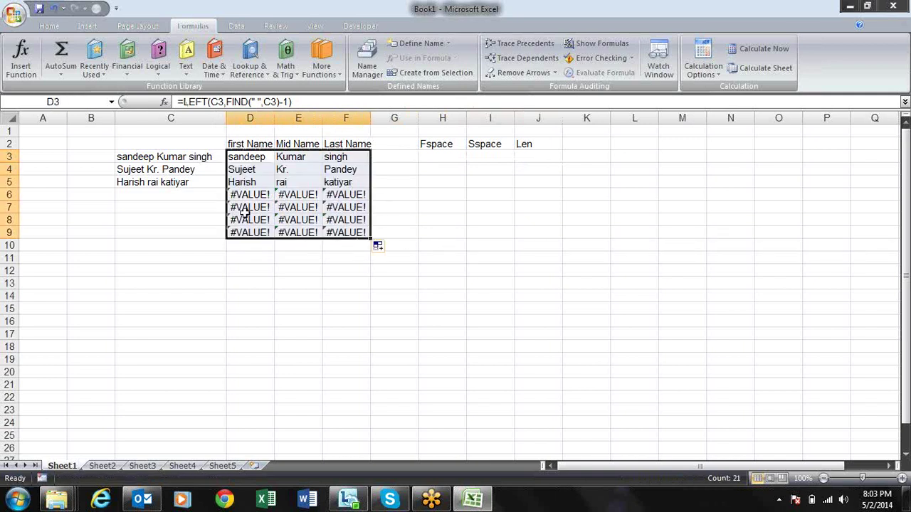
left_click(188, 198)
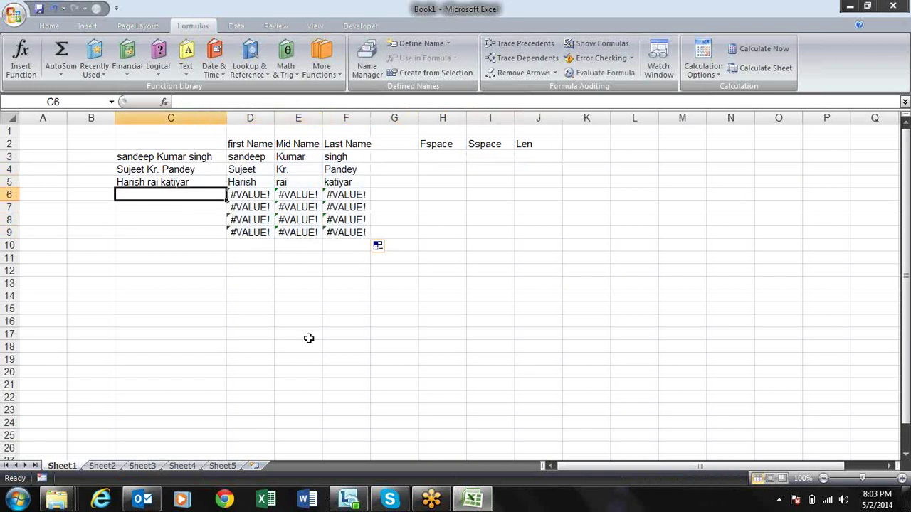
- Enter a two-part test name in C6, deleting the autocompleted third word
type("sandeep kumar singh")
key("ctrl+shift+Left")
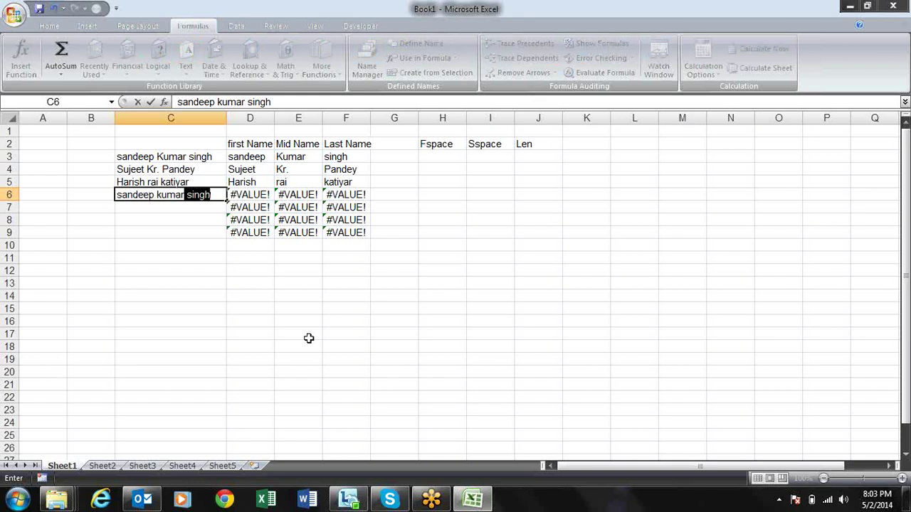
key("BackSpace")
key("Return")
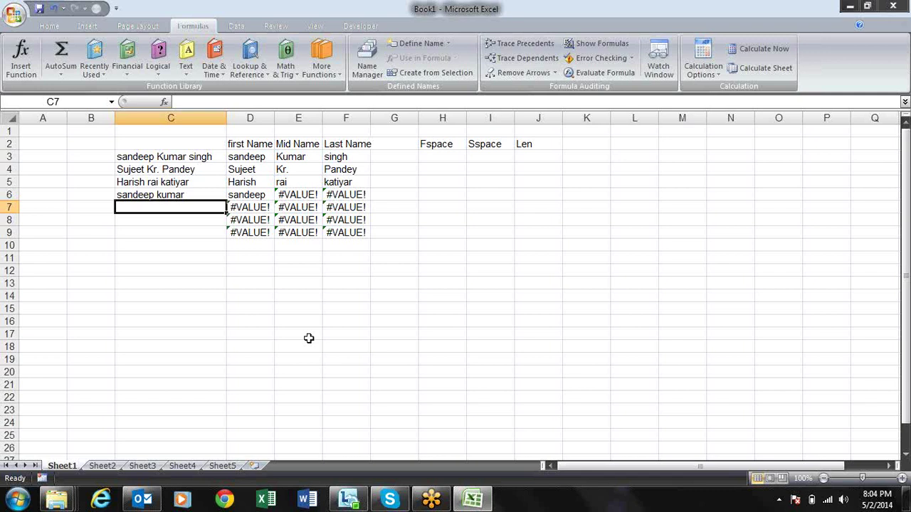
key("Right")
key("Right")
key("Right")
key("Right")
key("Up")
key("Right")
key("Up")
key("Up")
key("Down")
key("Down")
- Enter =FIND(" ",C6) in H6 to locate the first space
type("=fin")
key("Tab")
type("\" \",")
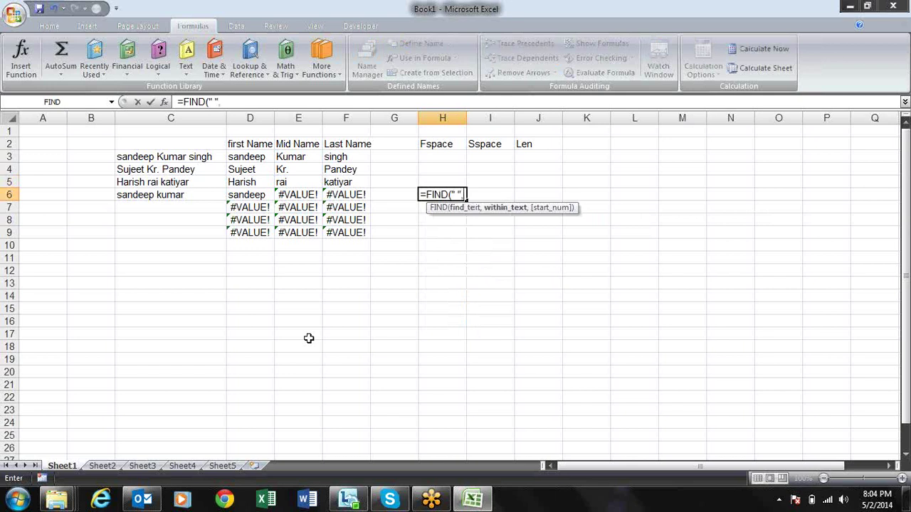
left_click(161, 197)
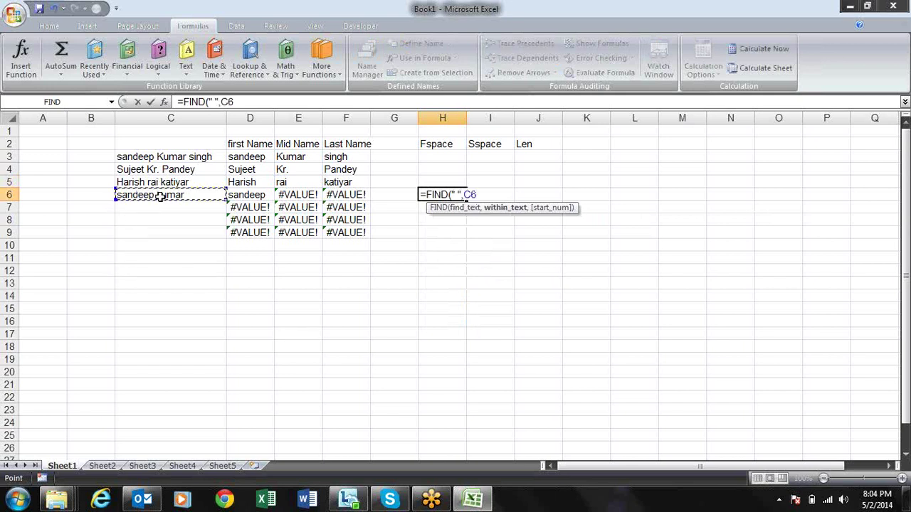
type(",")
key("BackSpace")
key("Return")
- Enter =FIND(" ",C6,H6) in the Sspace cell I6
key("Up")
key("Right")
type("=")
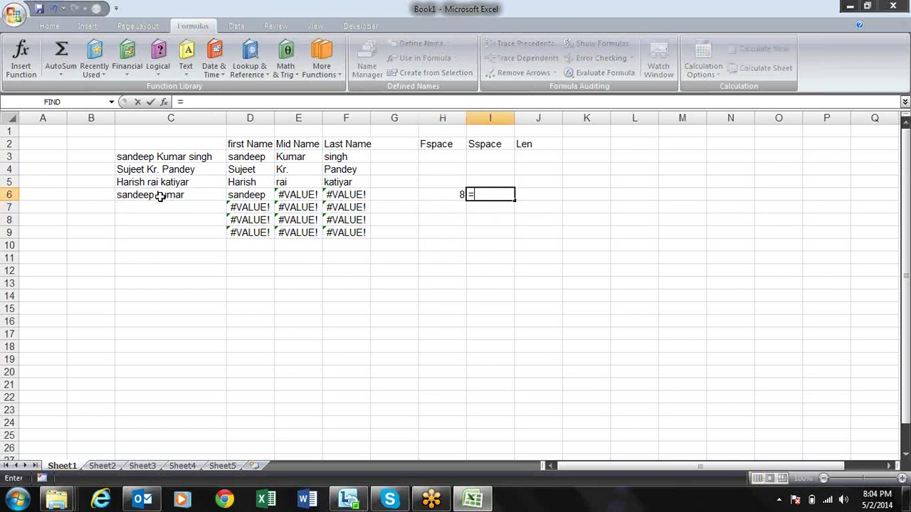
type("fi")
key("BackSpace")
key("BackSpace")
type("find")
key("Tab")
type("\"")
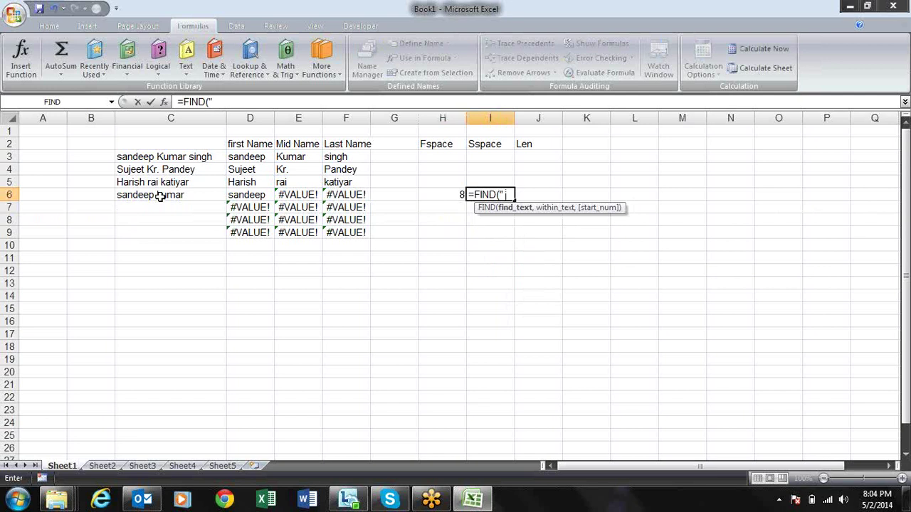
type(" \",")
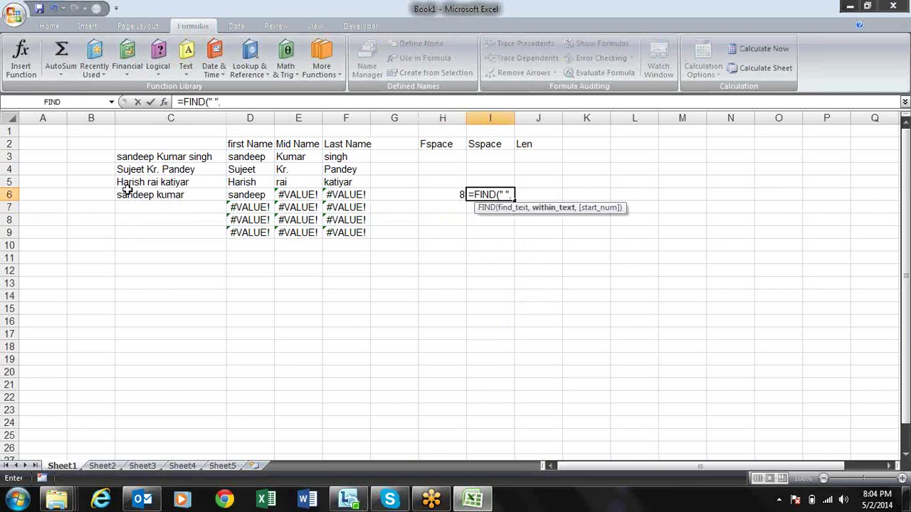
left_click(142, 197)
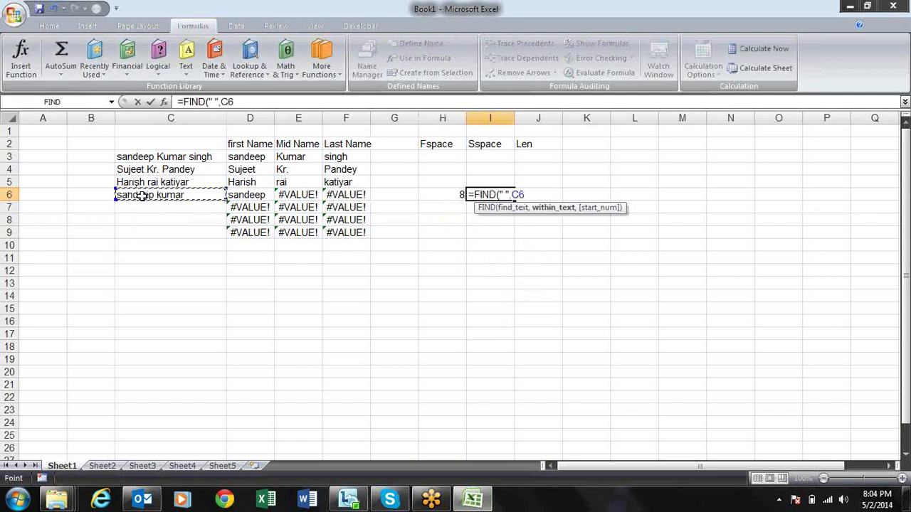
type(",")
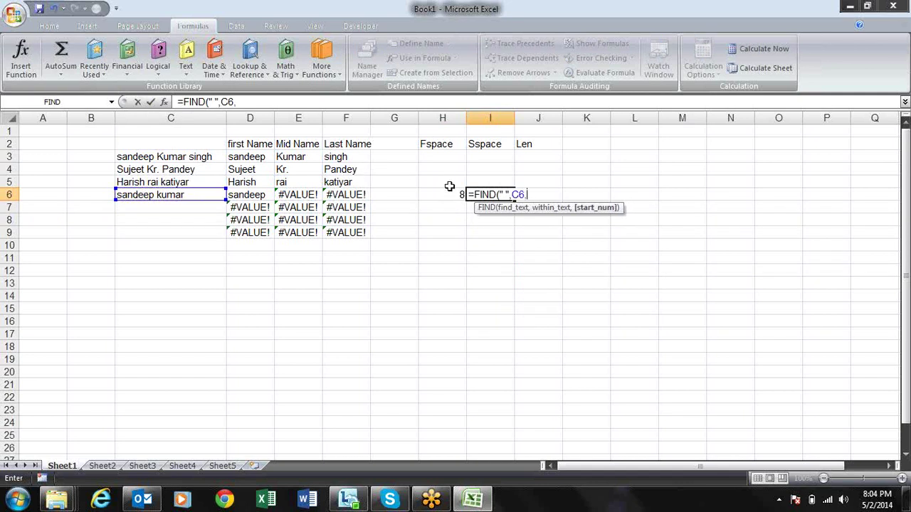
left_click(449, 194)
key("Return")
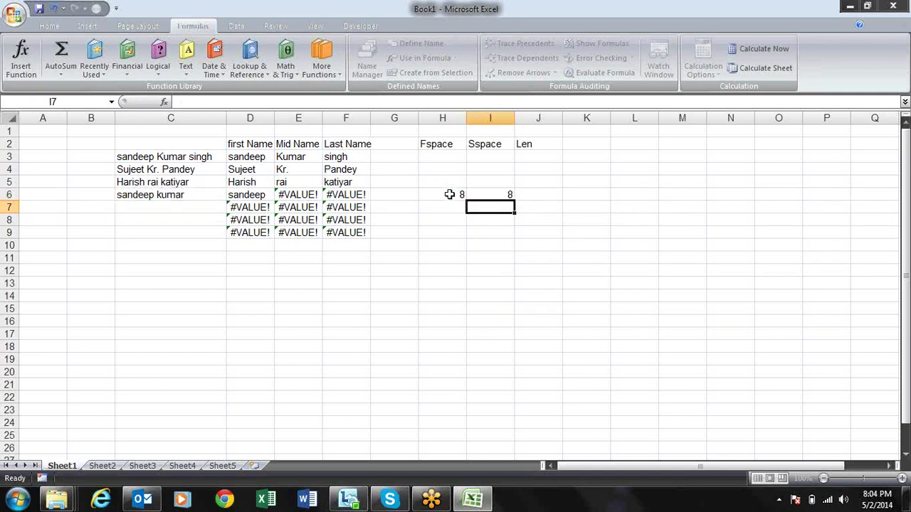
- Add +1 so I6 reads =FIND(" ",C6,H6+1)
key("Up")
key("F2")
key("Left")
key("Left")
key("Left")
key("Left")
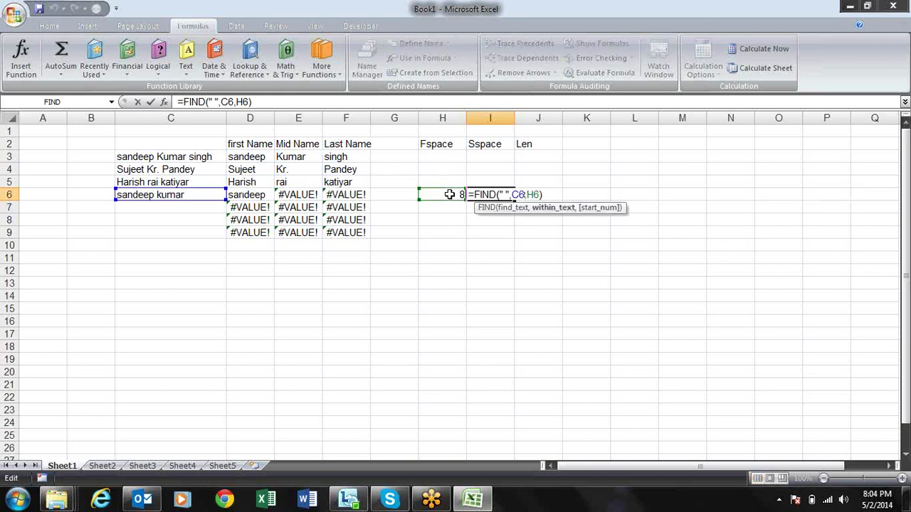
key("Right")
key("Right")
key("Right")
type("+1")
key("Return")
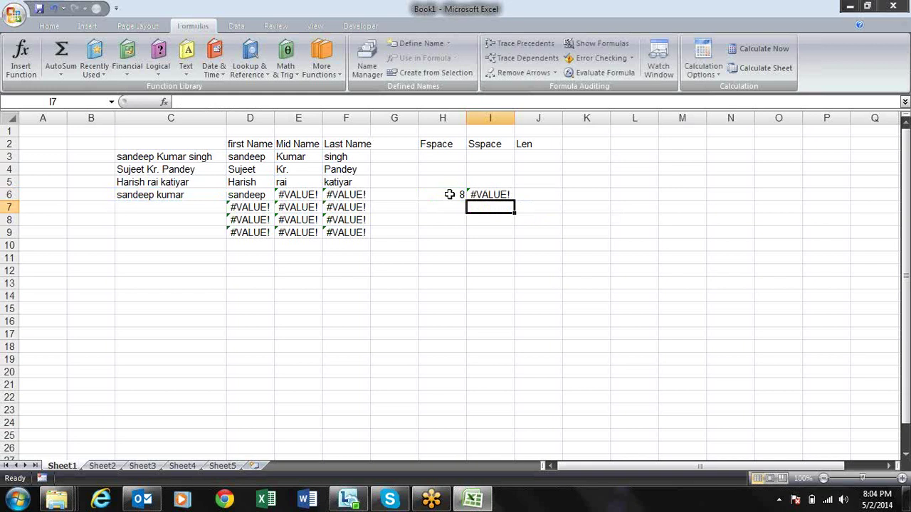
- Open the Mid Name formula in E6 for editing
key("Left")
key("Left")
key("Left")
key("Left")
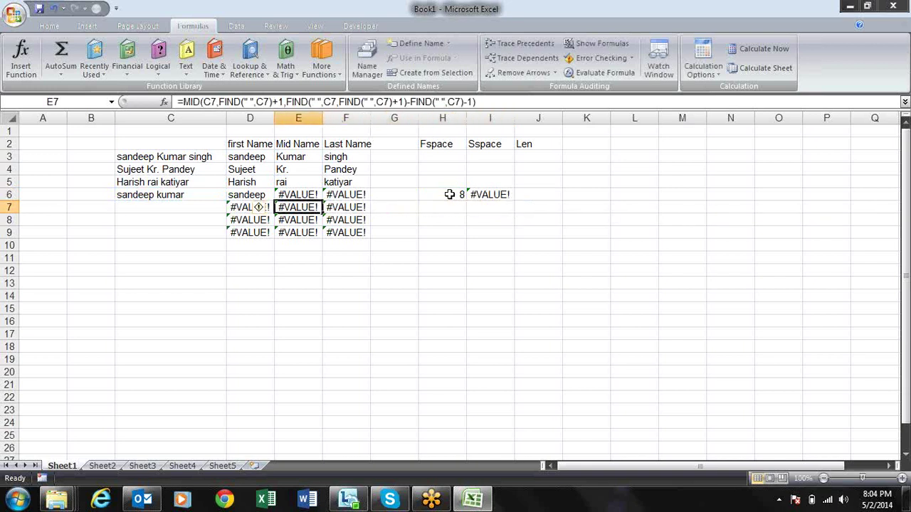
key("Up")
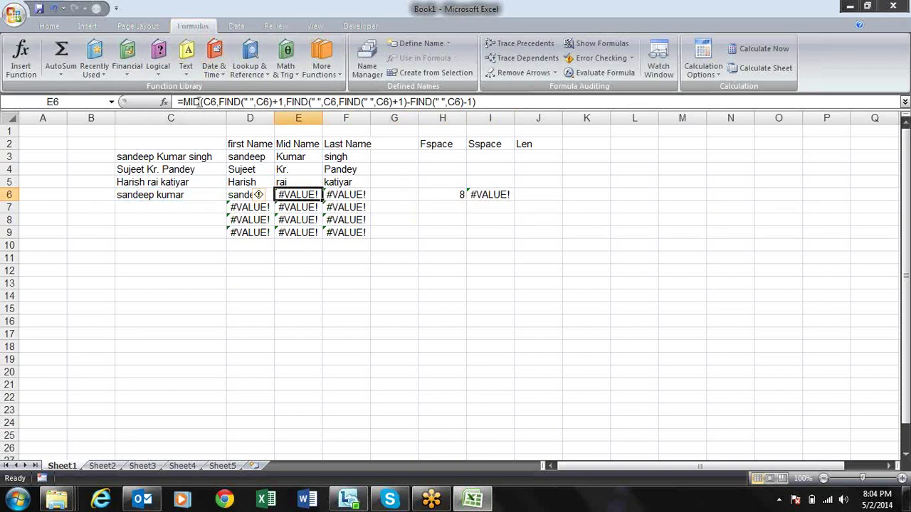
left_click(183, 101)
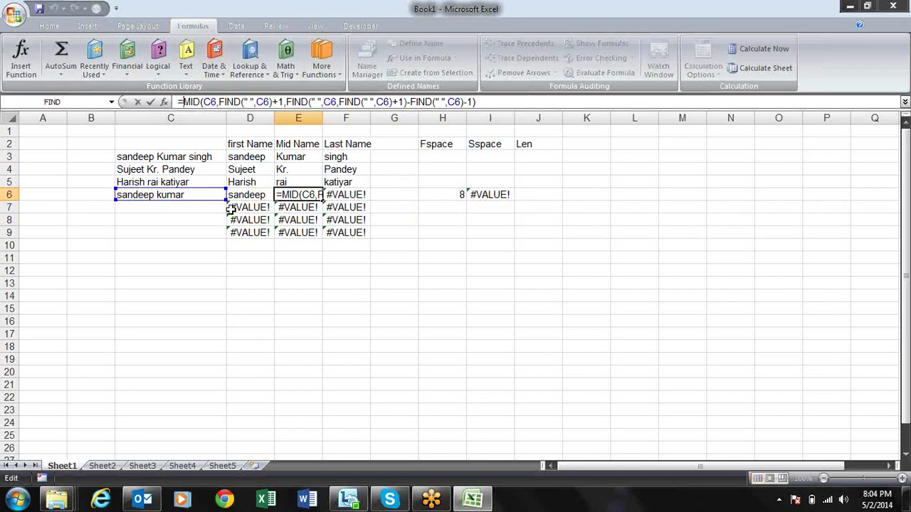
type("if")
key("Down")
key("Tab")
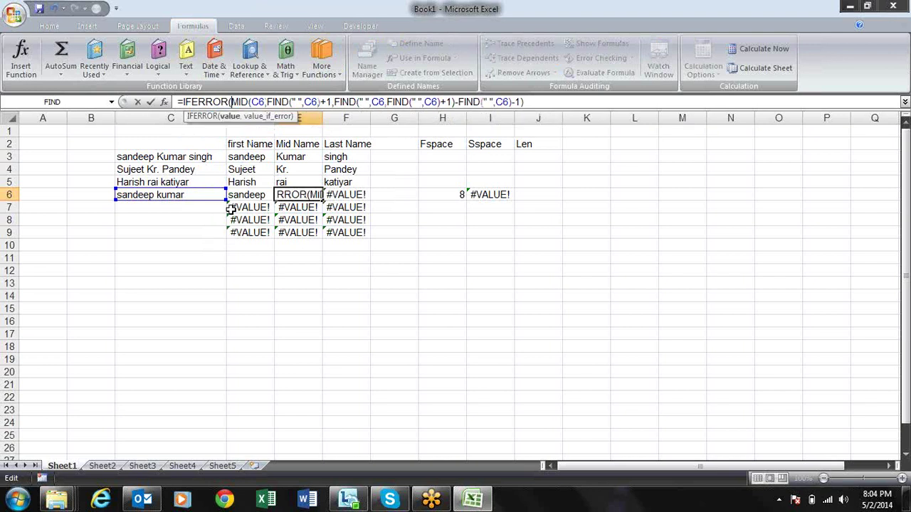
left_click(534, 102)
key("Escape")
key("Right")
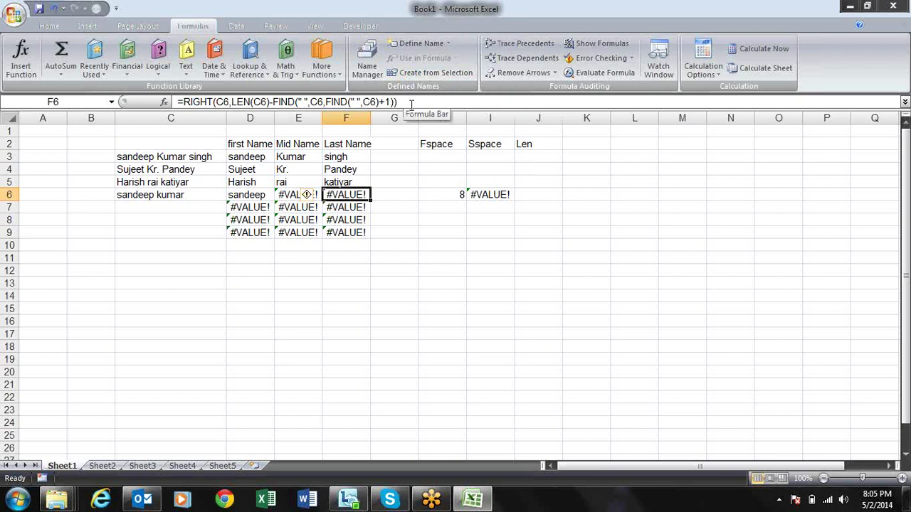
key("Up")
key("Up")
key("F2")
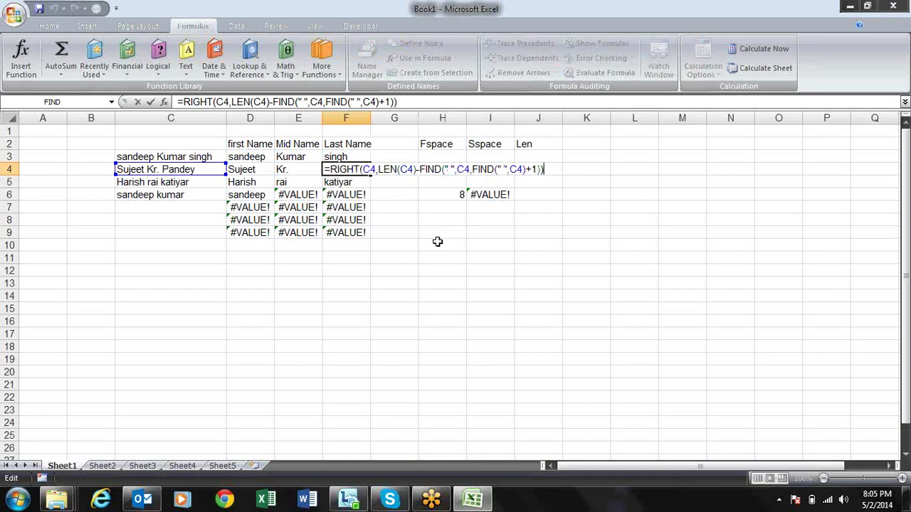
key("Return")
key("Return")
key("Left")
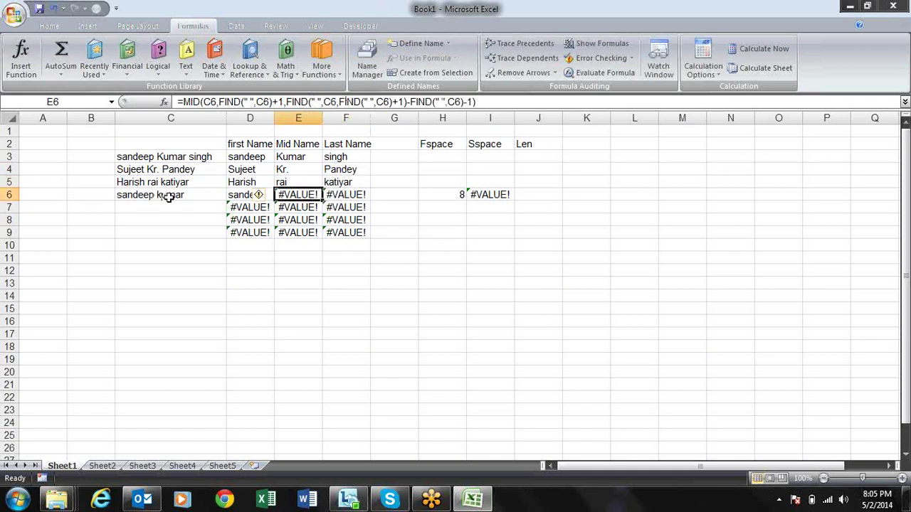
- Wrap E6's MID formula in IFERROR with fallback RIGHT(C6,LEN(C6)-FIND(" ",C6))
left_click(183, 102)
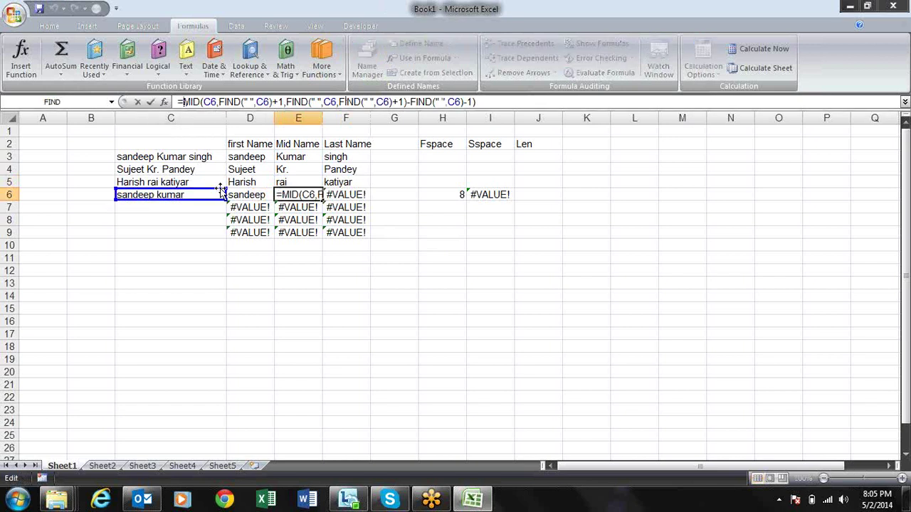
type("IFERROR(")
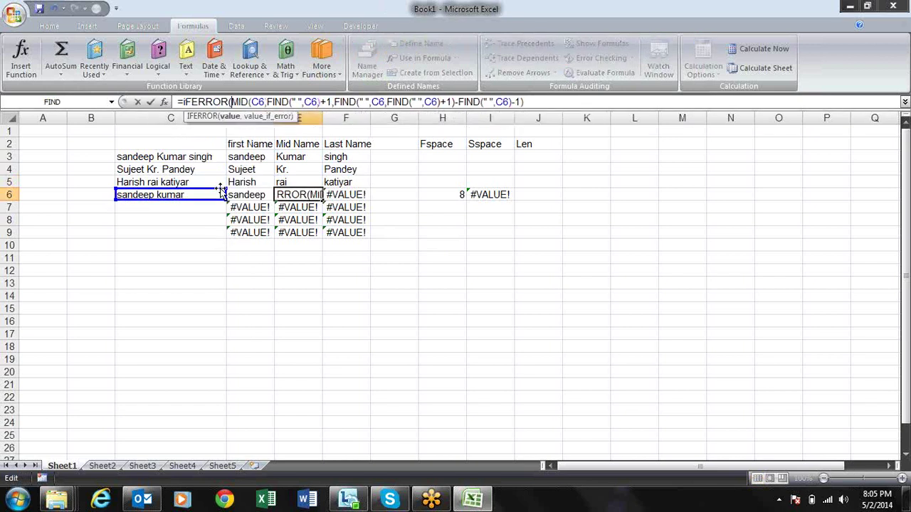
left_click(550, 103)
type(",righ")
key("Tab")
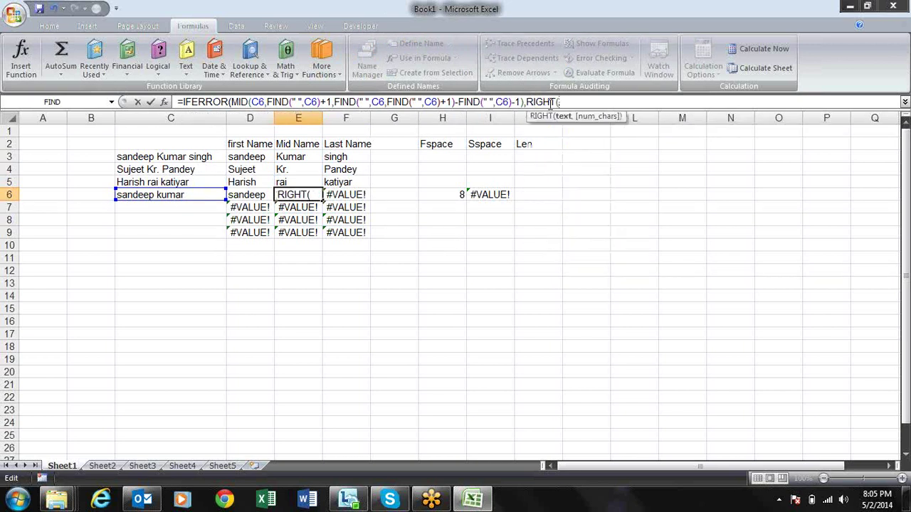
left_click(194, 194)
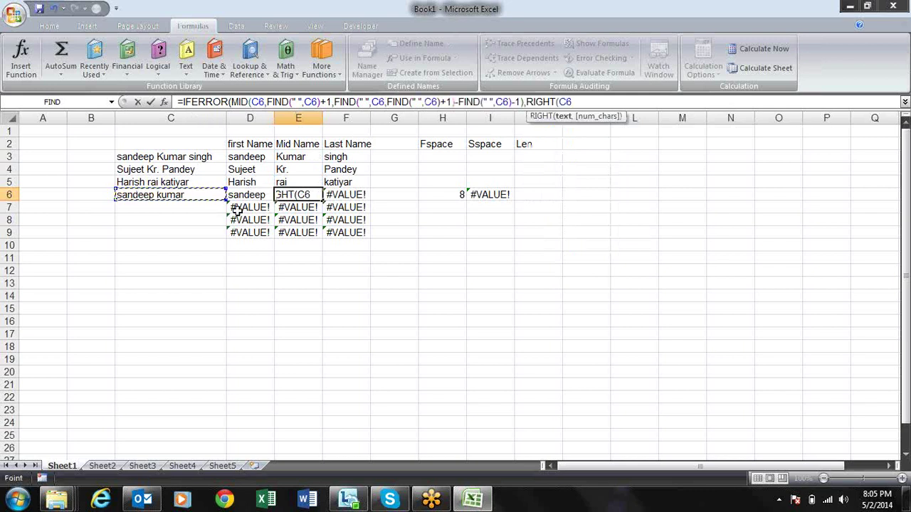
type(",")
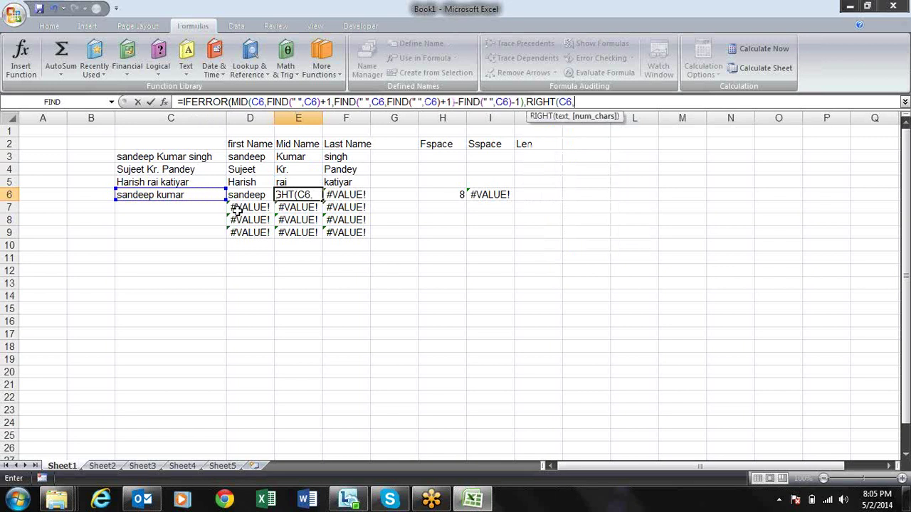
type("le")
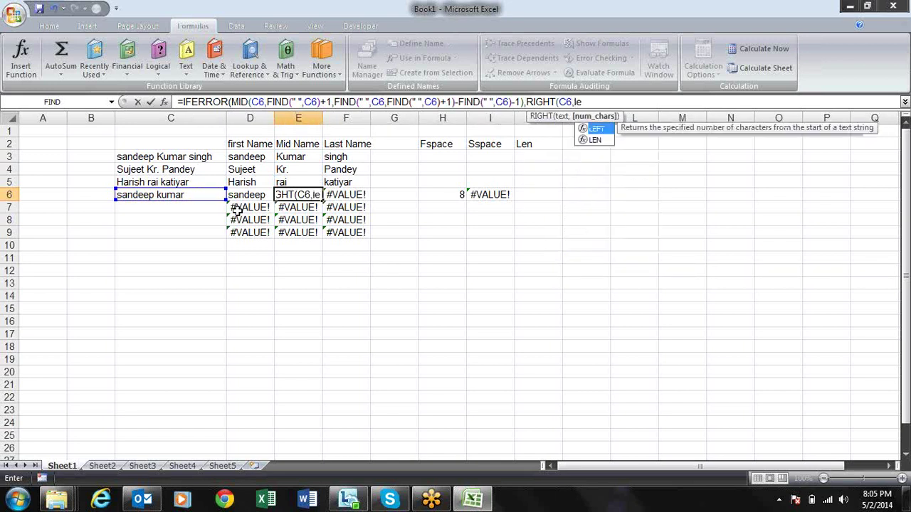
type("n")
key("Tab")
left_click(176, 195)
type(")")
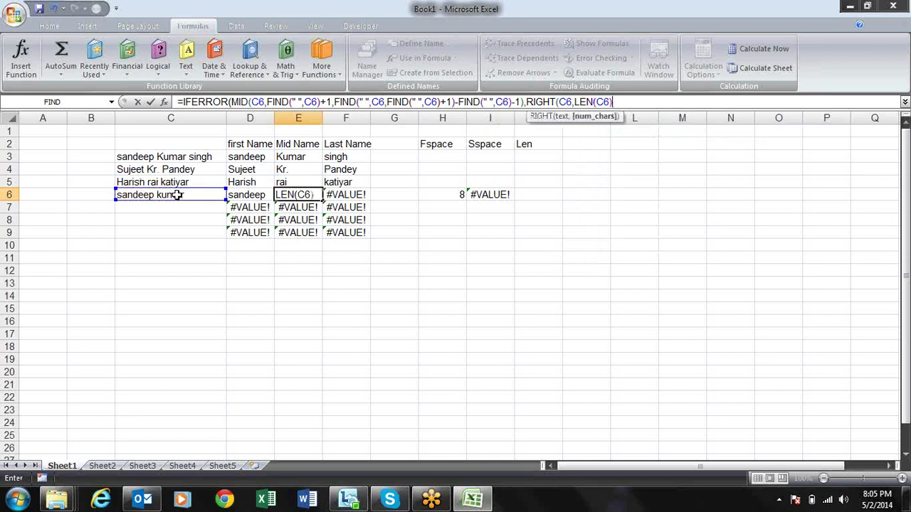
type("-")
type("fin")
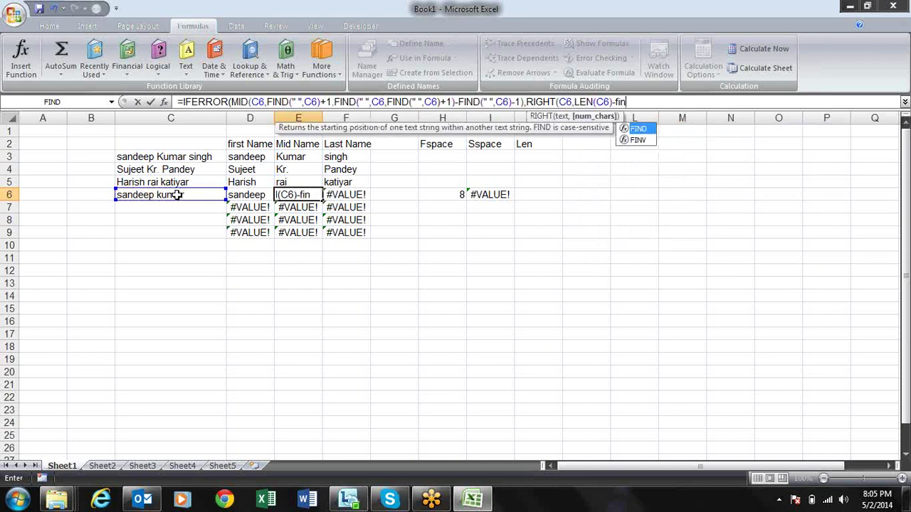
key("Tab")
type("\" \"")
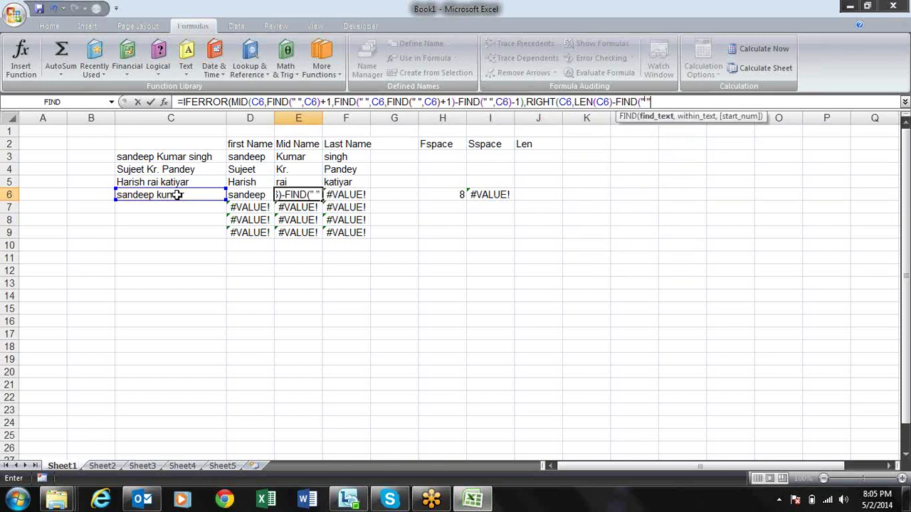
type(",")
left_click(146, 195)
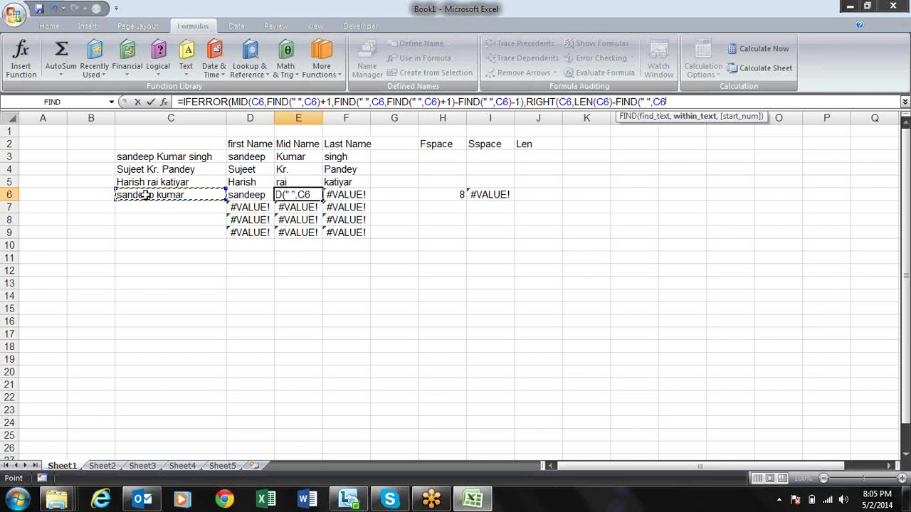
type(")")
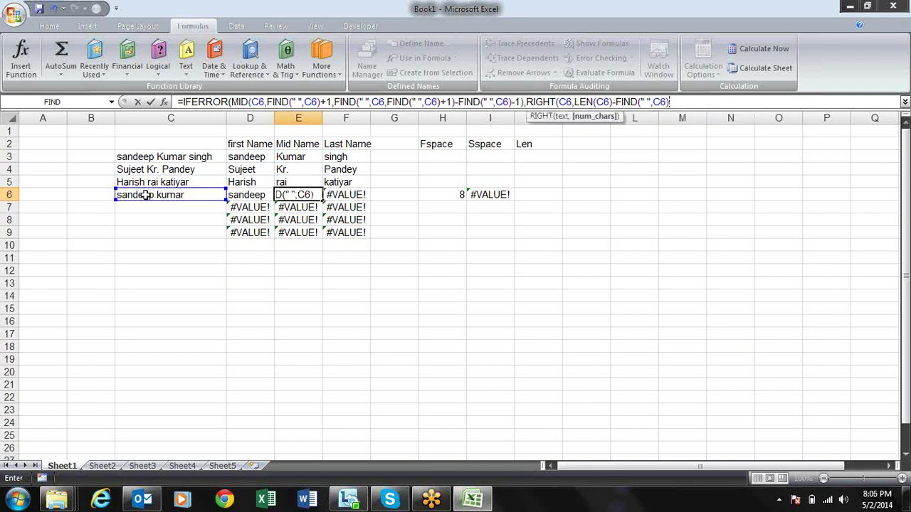
key("Return")
key("Return")
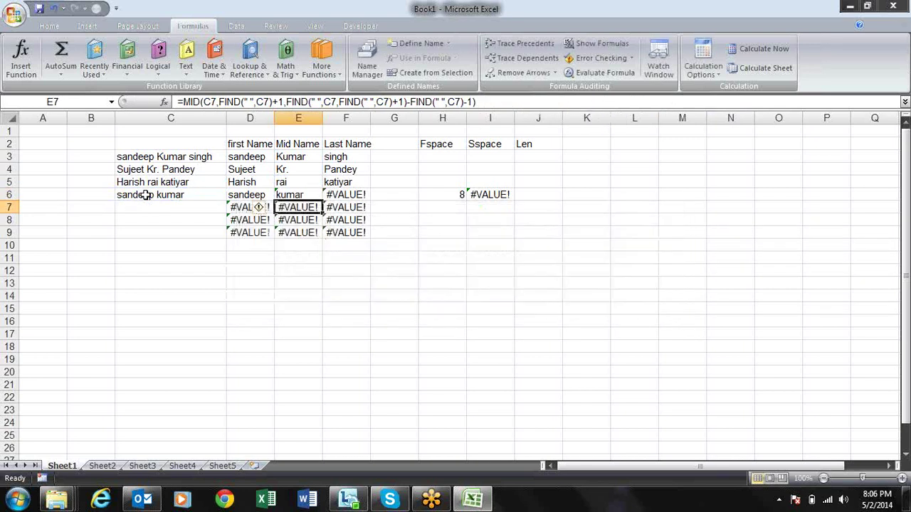
key("Up")
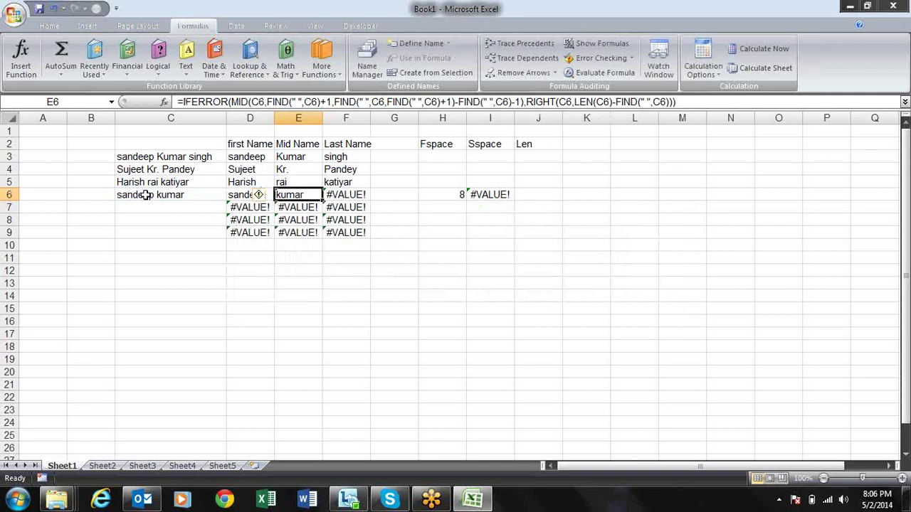
key("Right")
- Fill the Mid Name formula through E3:E6
key("Left")
mouse_move(321, 200)
left_mouse_down()
mouse_move(319, 178)
mouse_move(321, 200)
left_mouse_up()
left_click(297, 157)
left_click(377, 201)
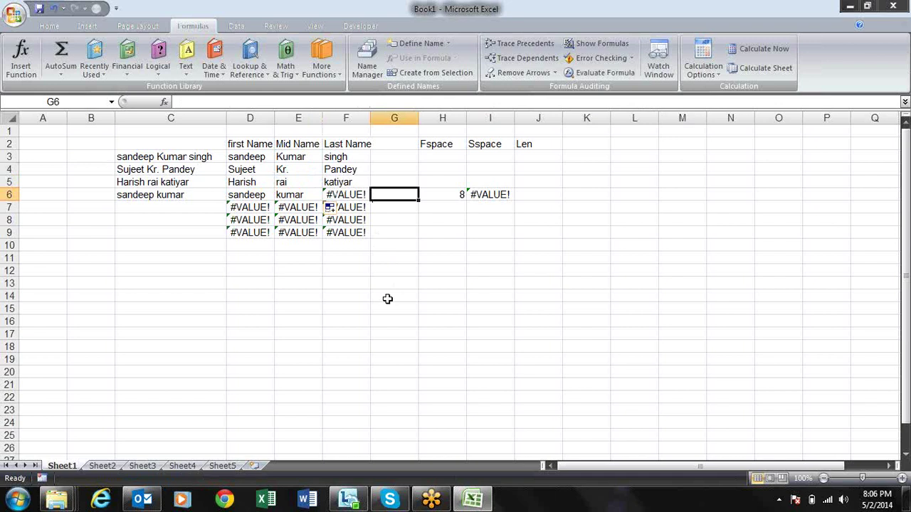
- Enter a two-word test name in C13
key("Right")
key("Right")
key("Right")
key("Left")
key("Left")
key("Left")
key("Left")
key("Right")
key("Right")
key("Right")
key("Left")
key("Down")
key("Down")
key("Down")
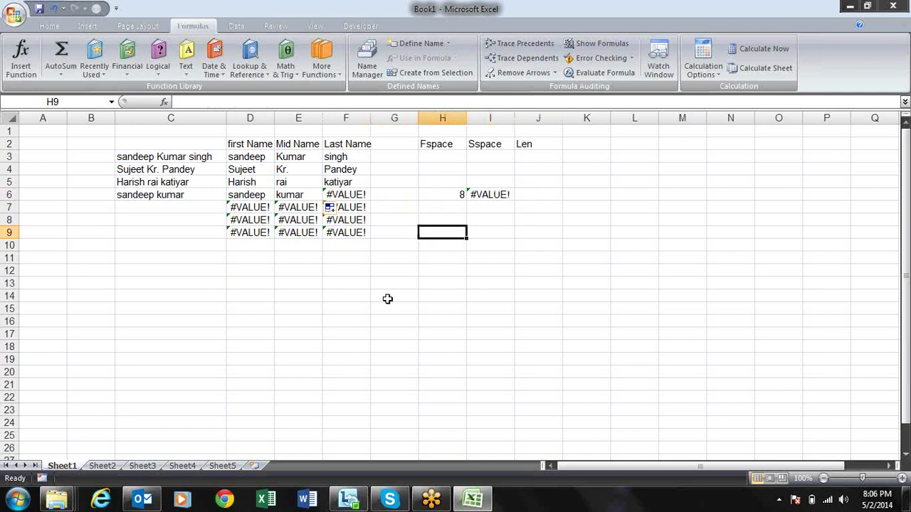
key("Down")
key("Down")
key("Down")
key("Left")
key("Left")
key("Left")
key("Left")
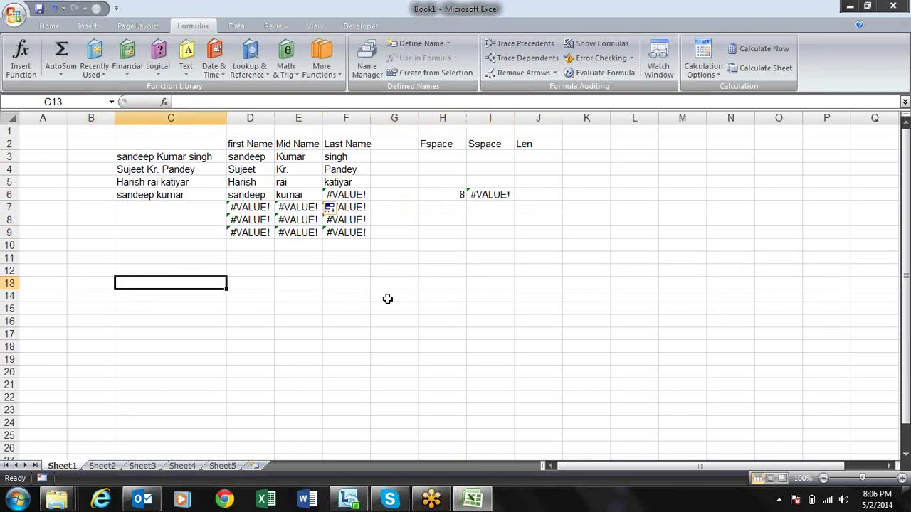
type("sandeep Singn")
key("Tab")
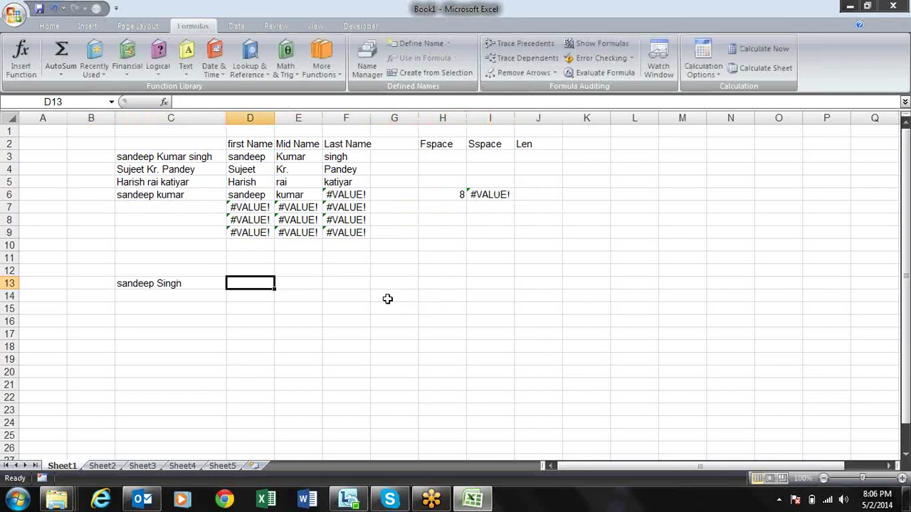
- Extract the first name in D13 with =LEFT(C13,FIND(" ",C13)-1)
type("=le")
key("Tab")
key("Left")
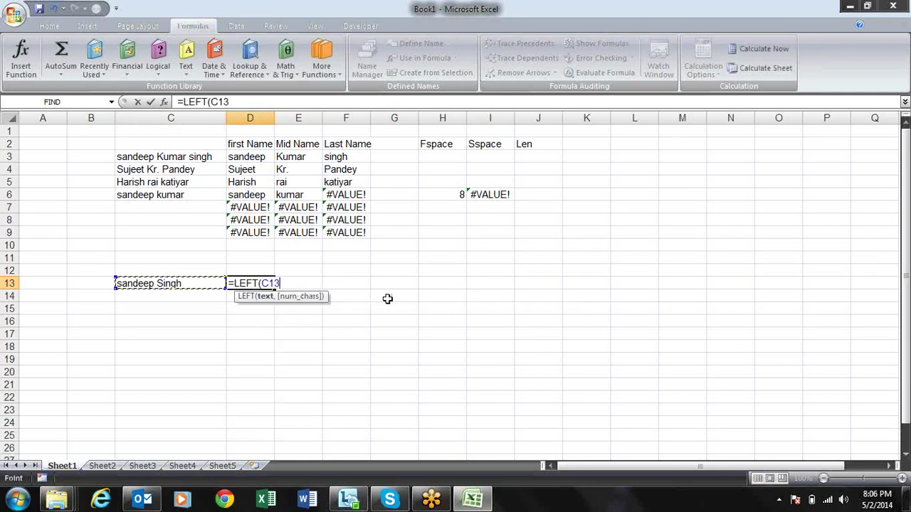
type(",")
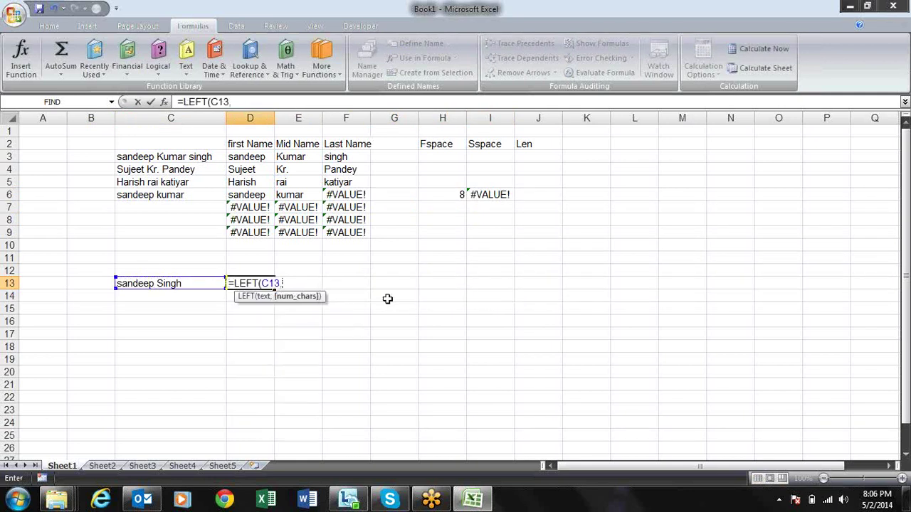
type("\"")
key("BackSpace")
type("fin")
key("Tab")
type("\" \",")
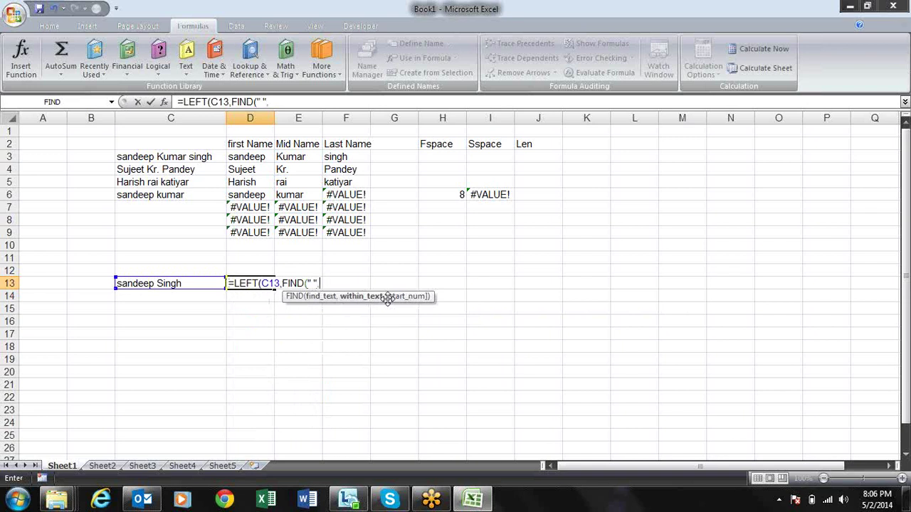
left_click(201, 283)
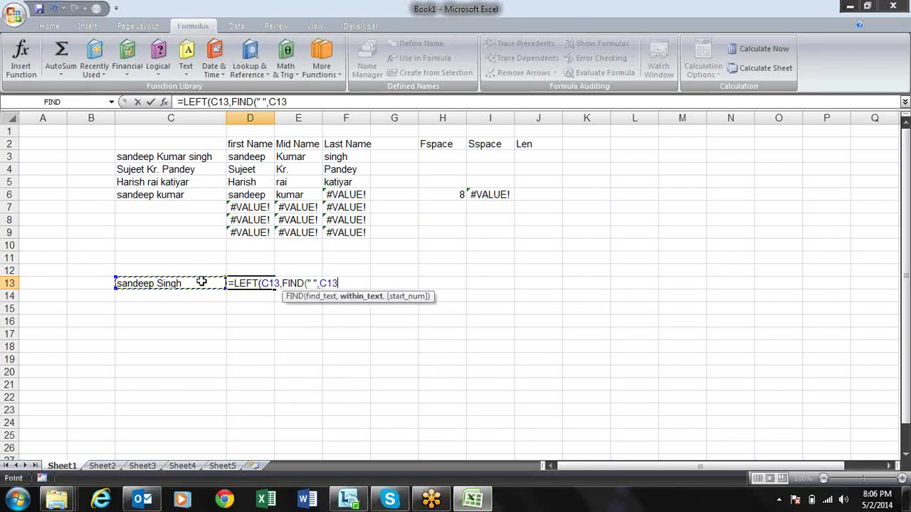
type(")-1")
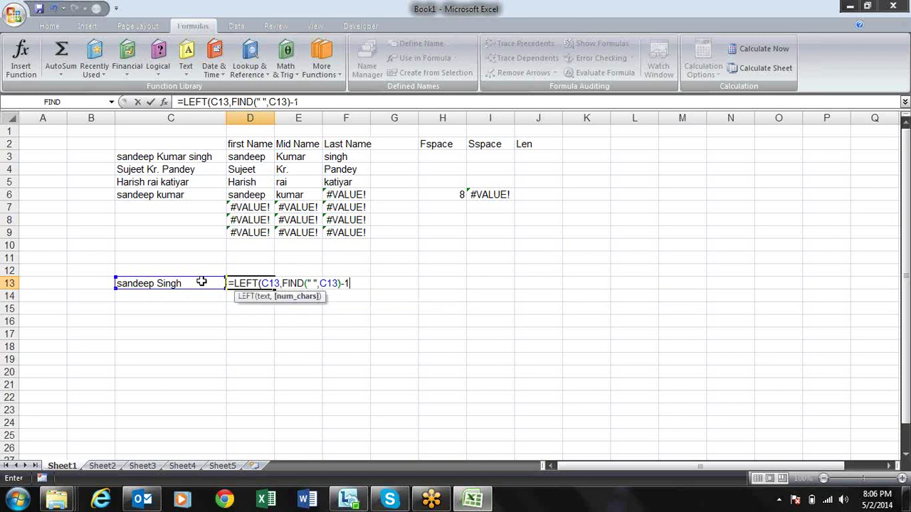
type(")")
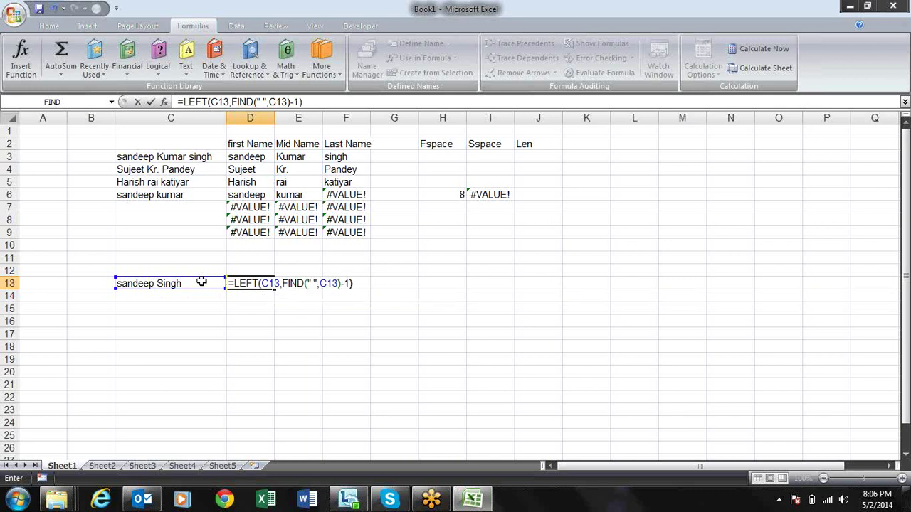
key("Return")
key("Up")
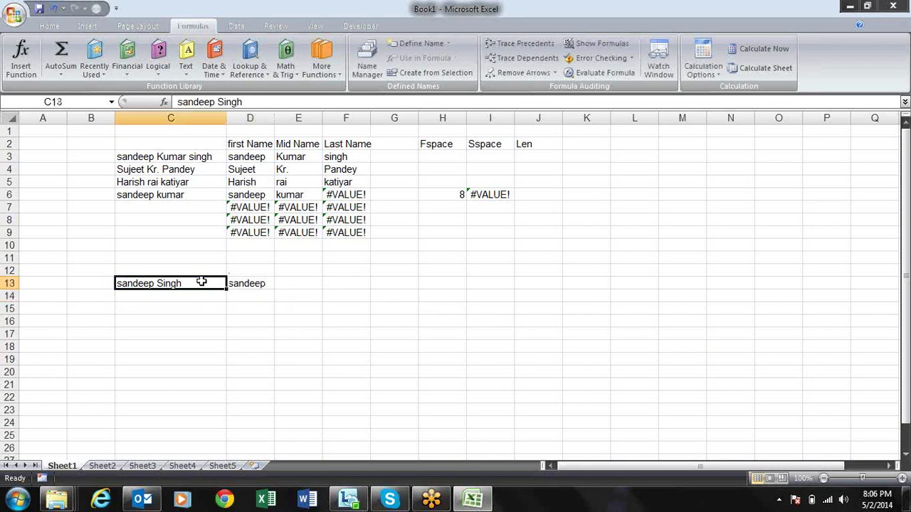
key("Right")
key("Right")
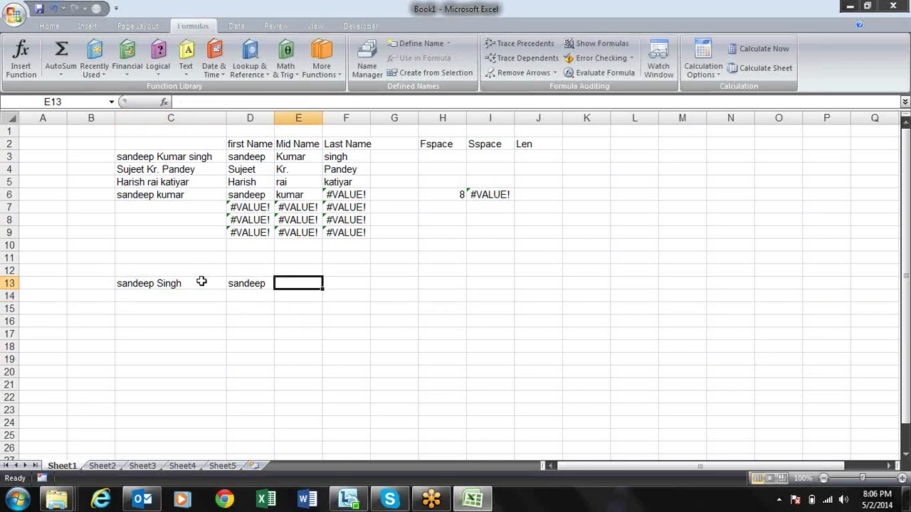
- Enter =RIGHT(C13,LEN(C13)-FIND(" ",C13)) in E13 to return the surname after the space
type("=")
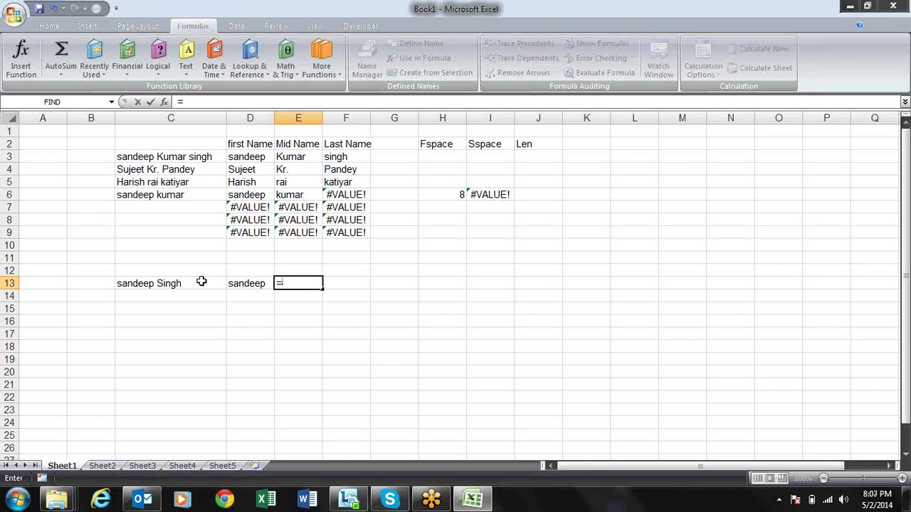
type("rig")
key("Tab")
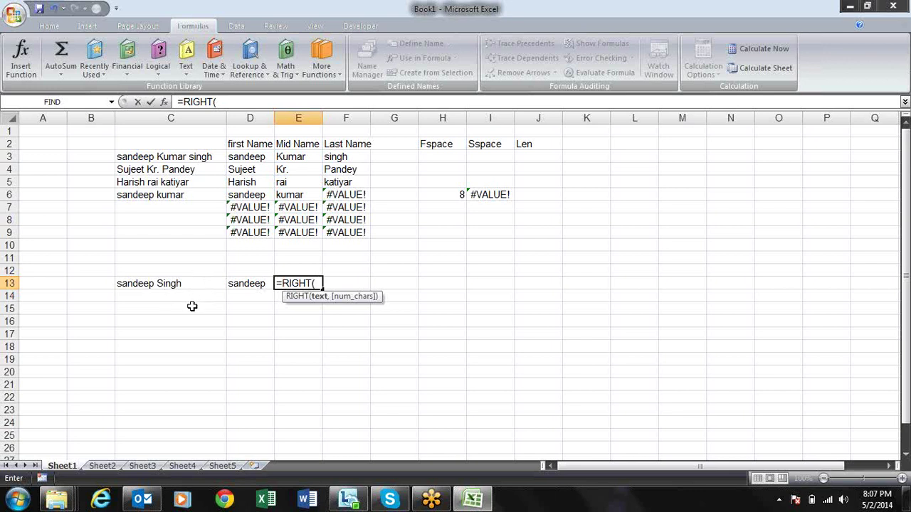
left_click(188, 283)
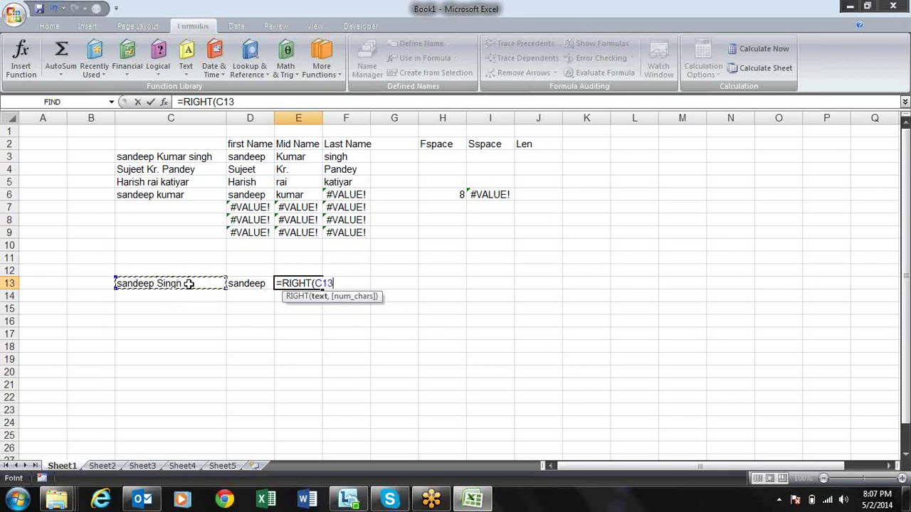
type(",len")
key("Tab")
left_click(197, 283)
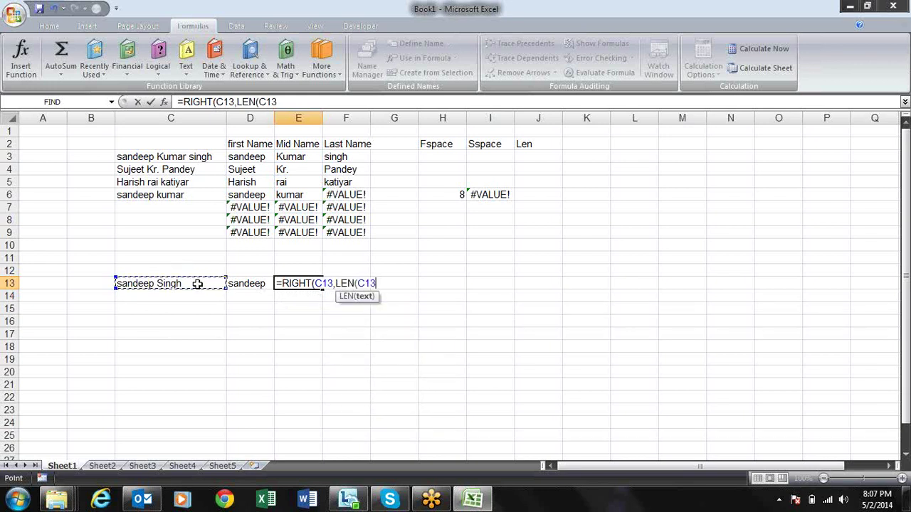
type(")-fin")
key("Tab")
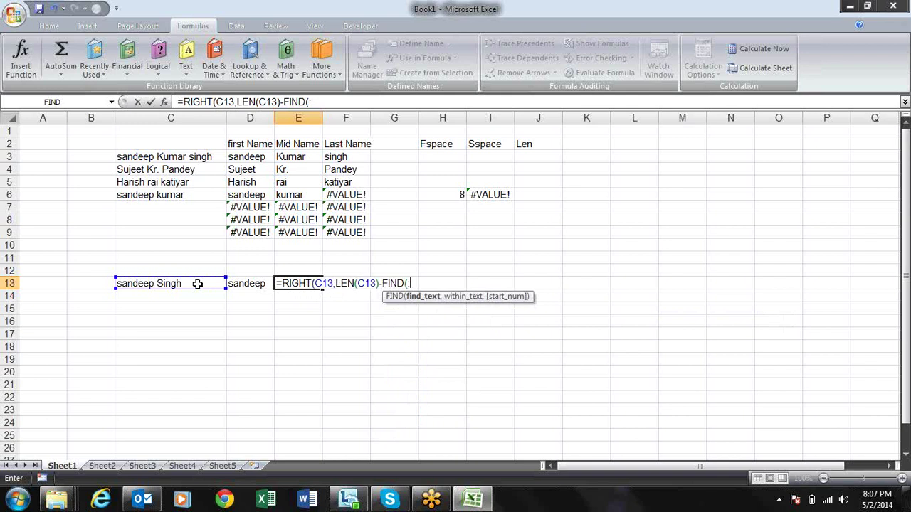
type("\" \"")
type(",")
left_click(179, 282)
type(")")
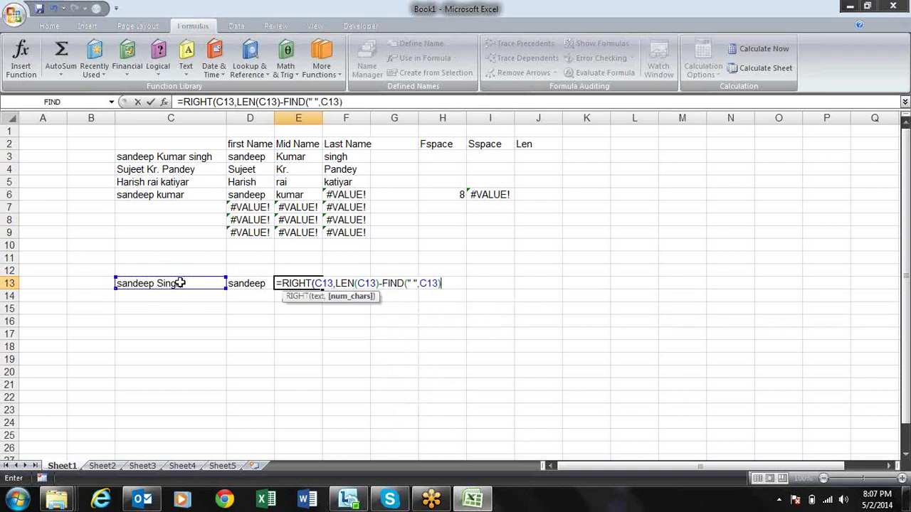
type(")")
key("Return")
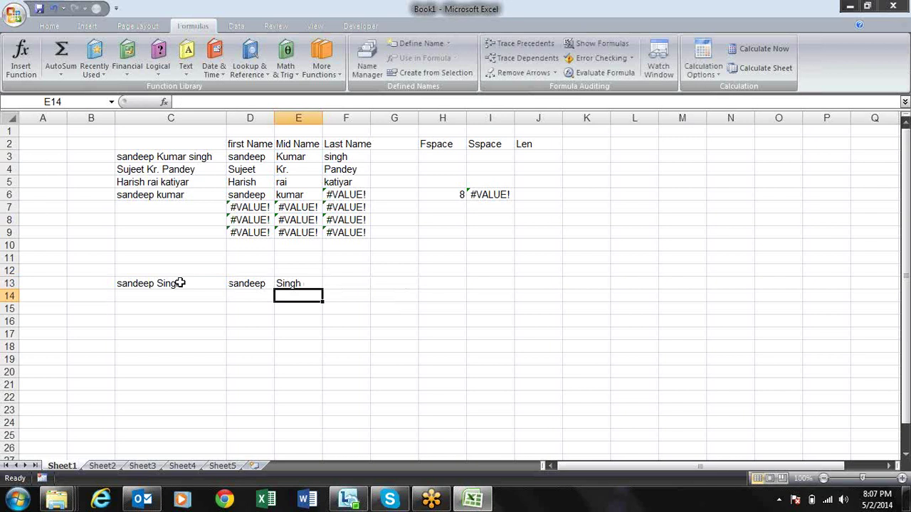
key("Up")
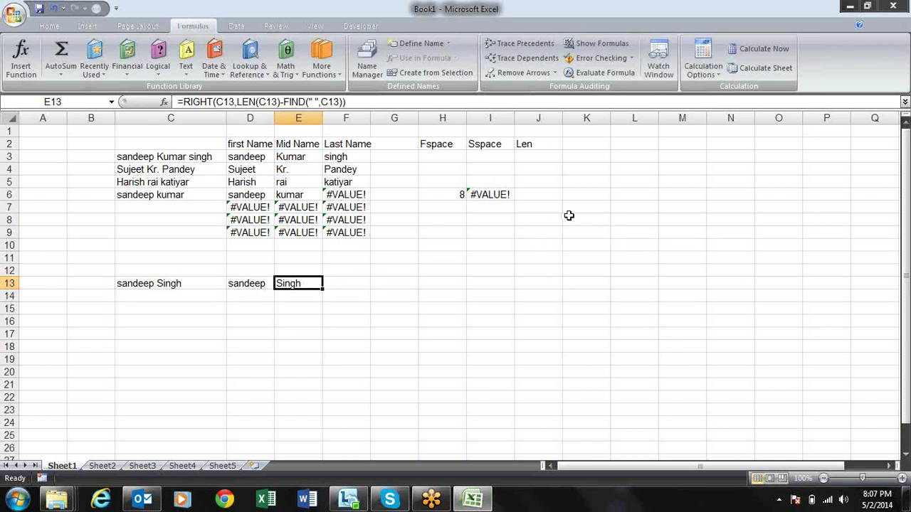
left_click(546, 197)
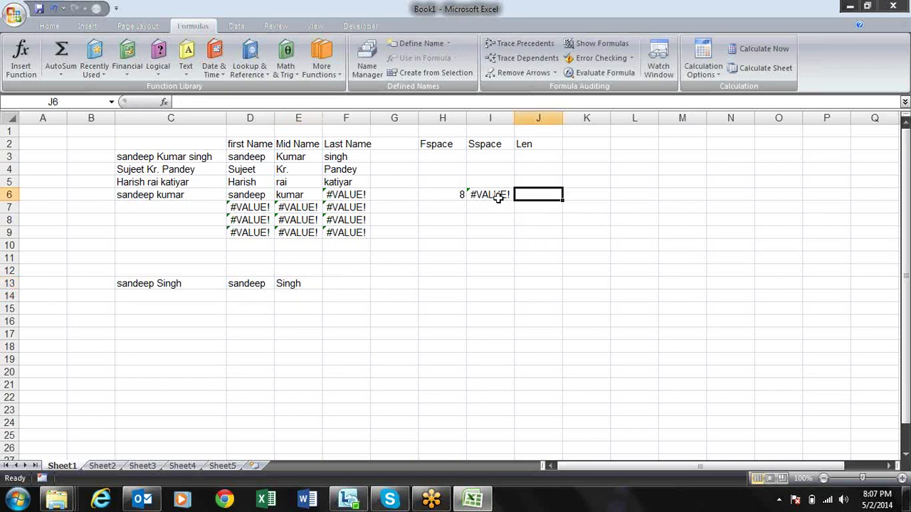
left_click(310, 194)
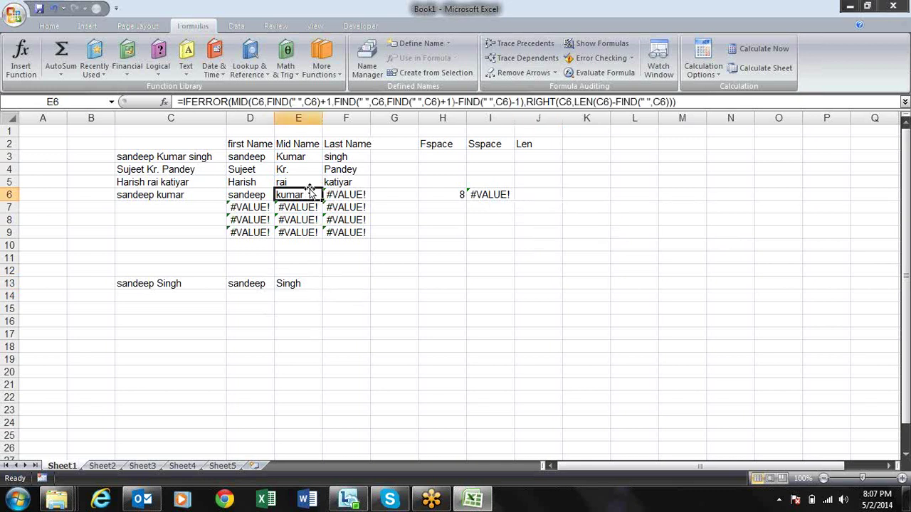
left_click(310, 184)
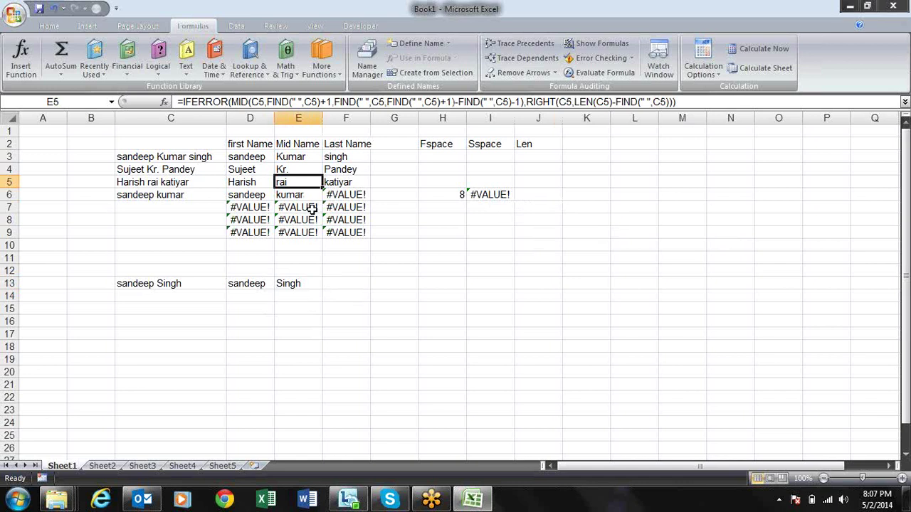
key("F2")
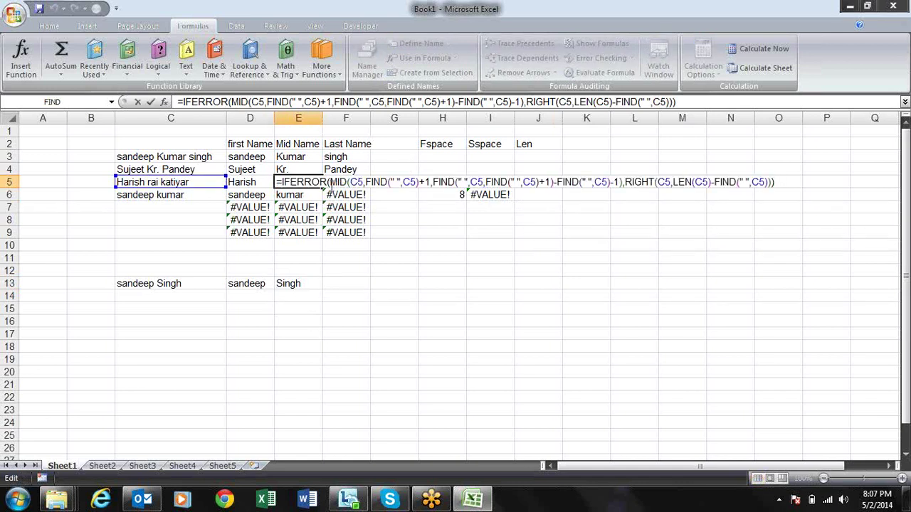
left_click(330, 184)
left_click(331, 196)
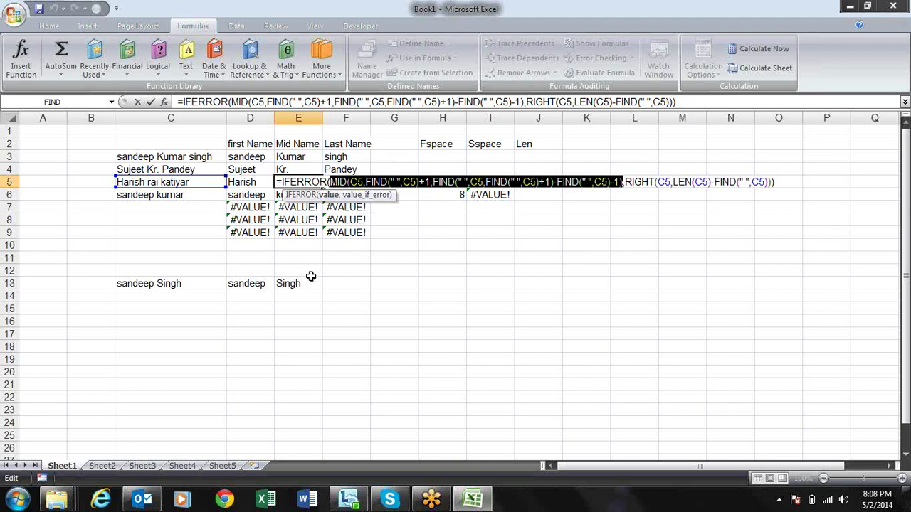
left_click(379, 195)
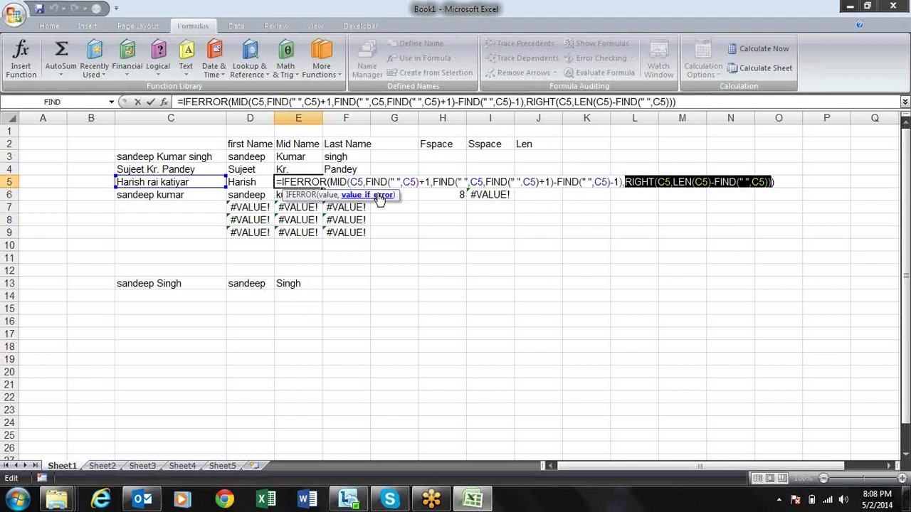
key("Return")
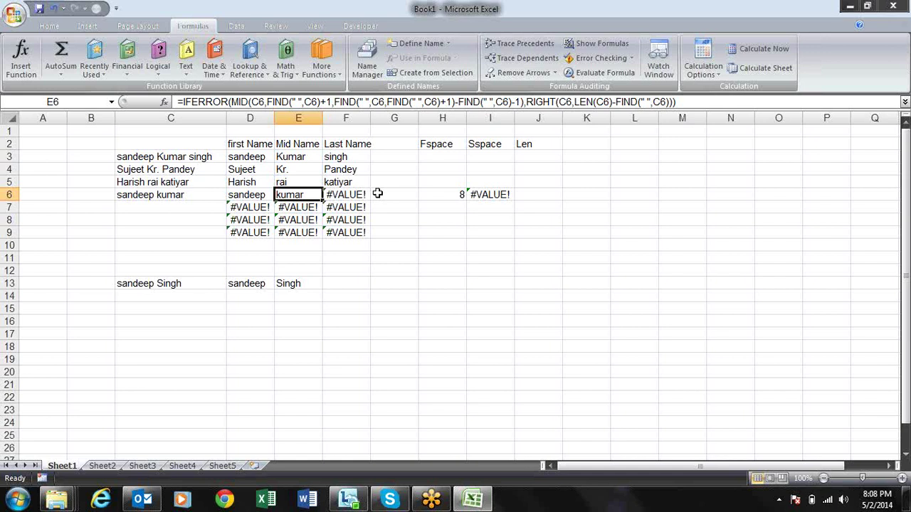
key("Left")
key("Left")
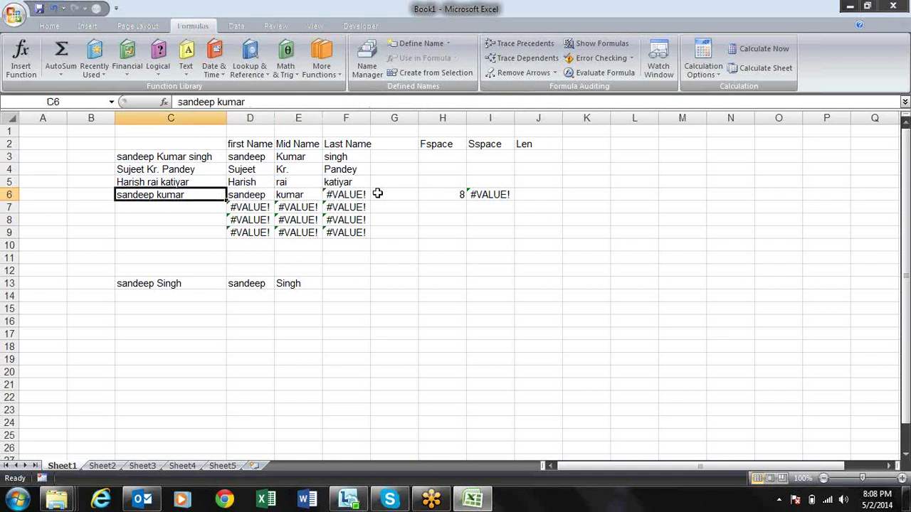
key("Right")
key("Right")
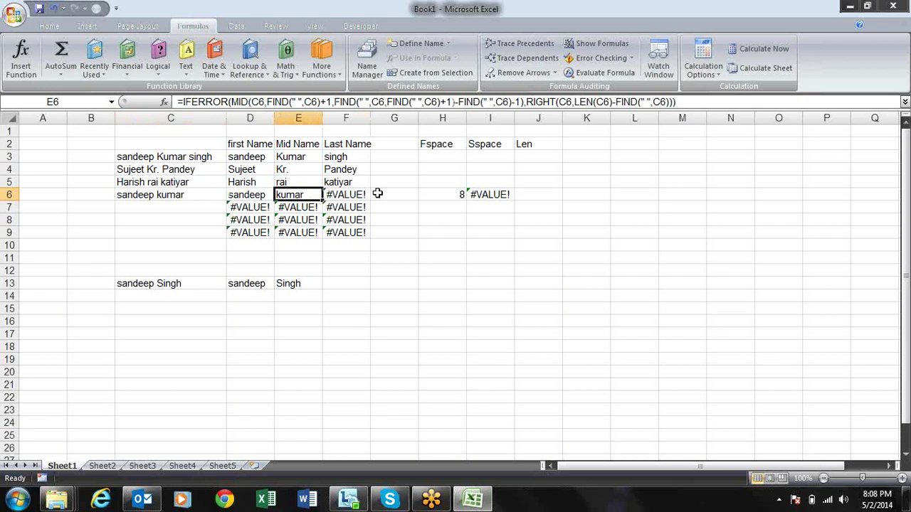
- Copy E6's Mid Name formula, then undo to restore its plain MID formula
key("Down")
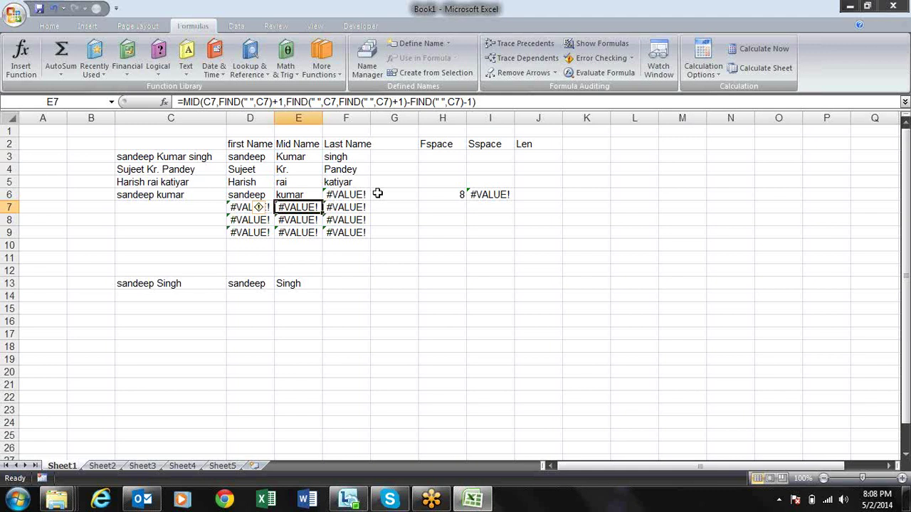
key("Up")
key("ctrl+c")
key("shift+Up")
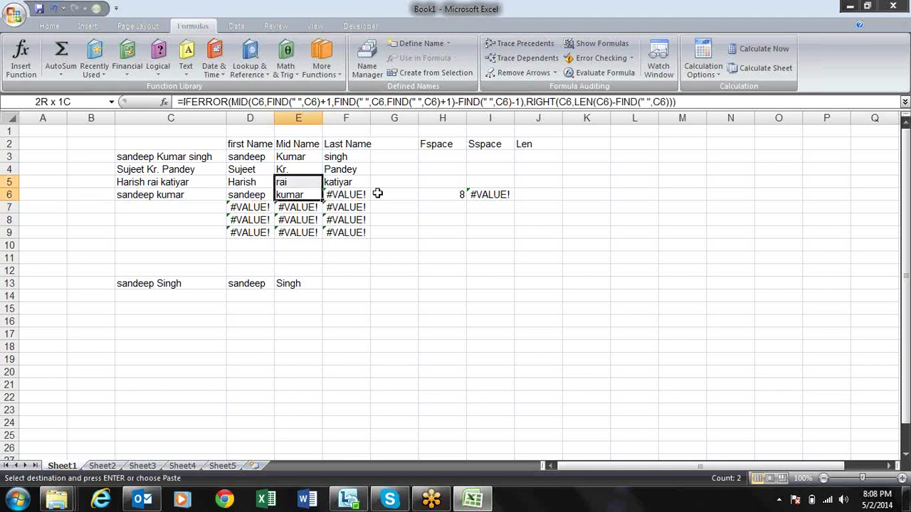
key("shift+Up")
key("shift+Up")
key("ctrl+z")
key("Down")
key("Down")
key("Up")
key("Up")
- Wrap E6's MID formula in IFERROR with "" so the two-part name's Mid Name is blank
key("F2")
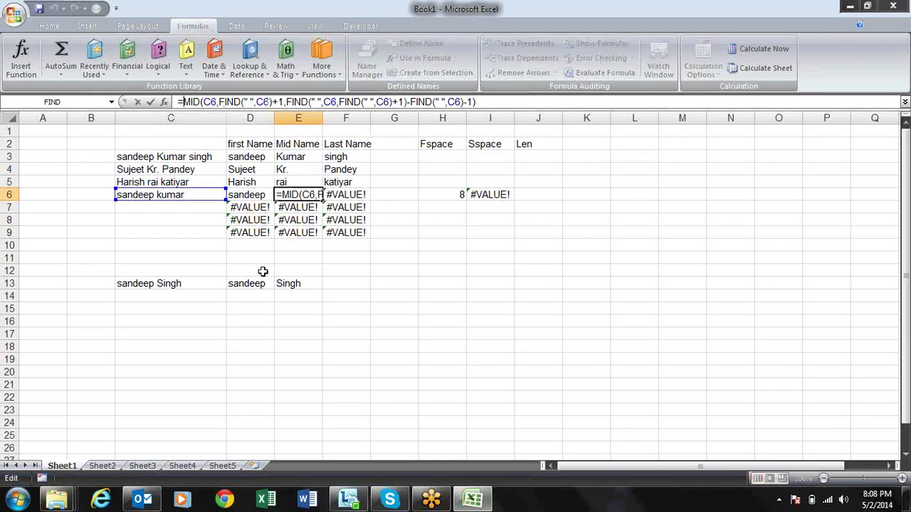
type("if")
key("Down")
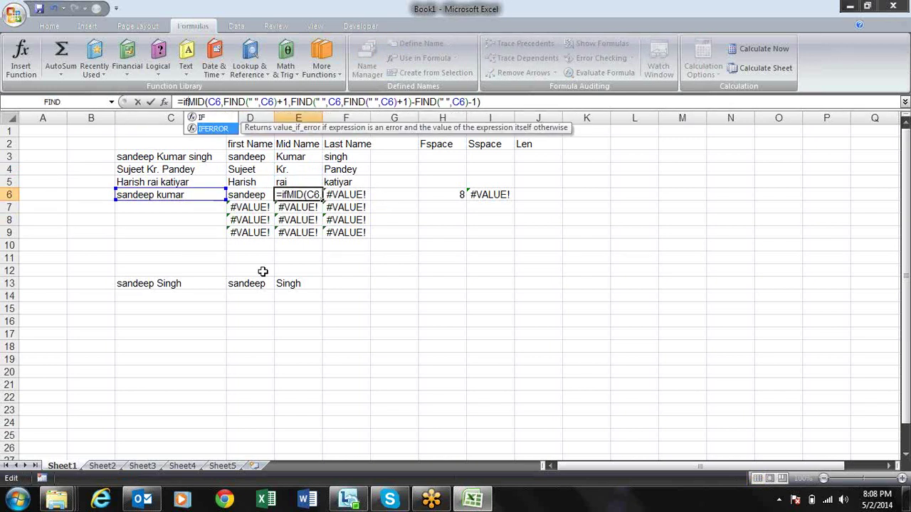
key("Tab")
key("Right")
key("Right")
key("Right")
key("Right")
key("Right")
key("Right")
key("Right")
key("Right")
key("Right")
key("Right")
key("Right")
key("Right")
key("Right")
key("Right")
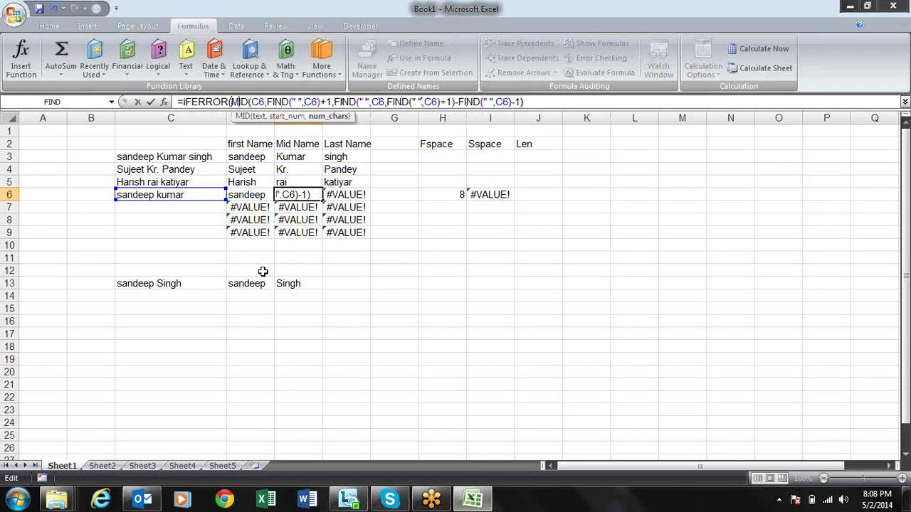
type(",\"\")")
key("Return")
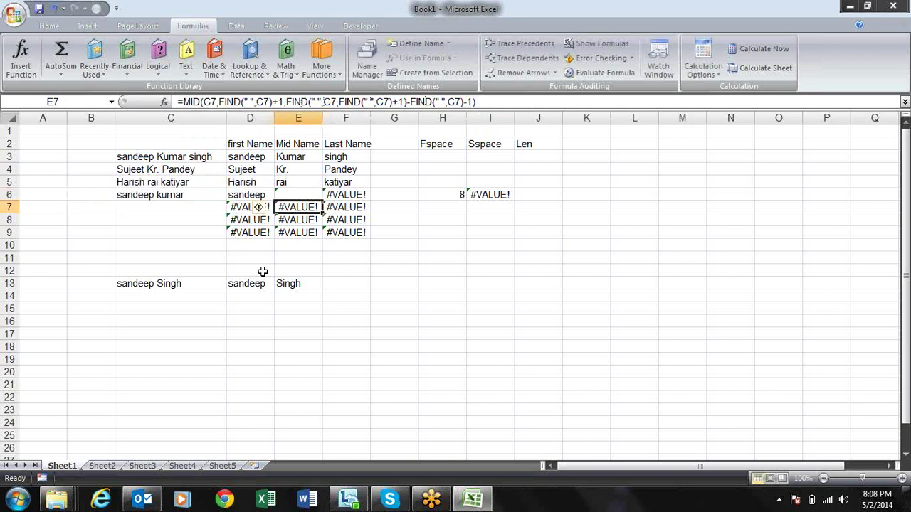
key("Up")
key("Right")
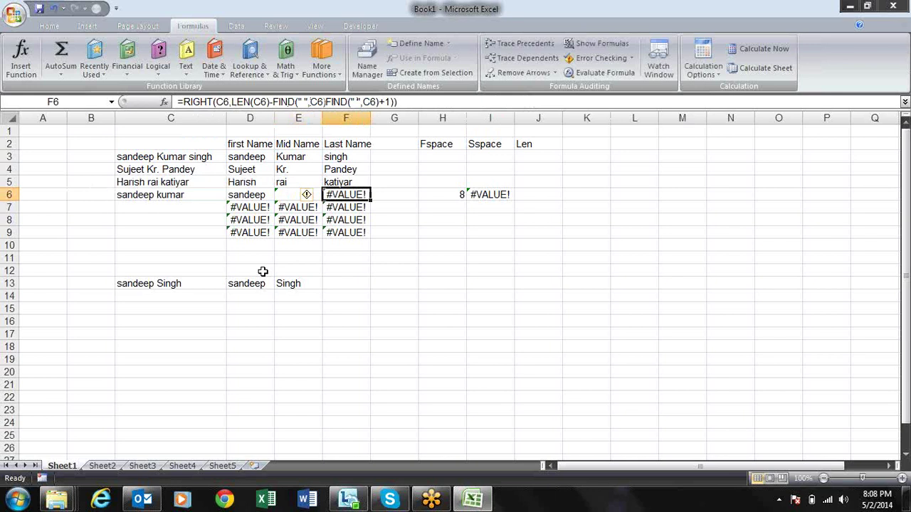
- Start wrapping F6's Last Name formula in IFERROR
key("F2")
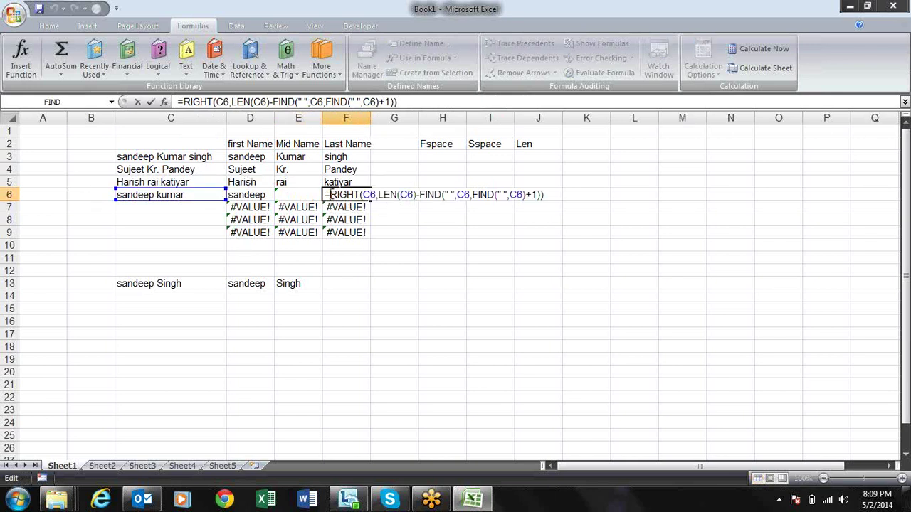
type("if")
key("Down")
key("Tab")
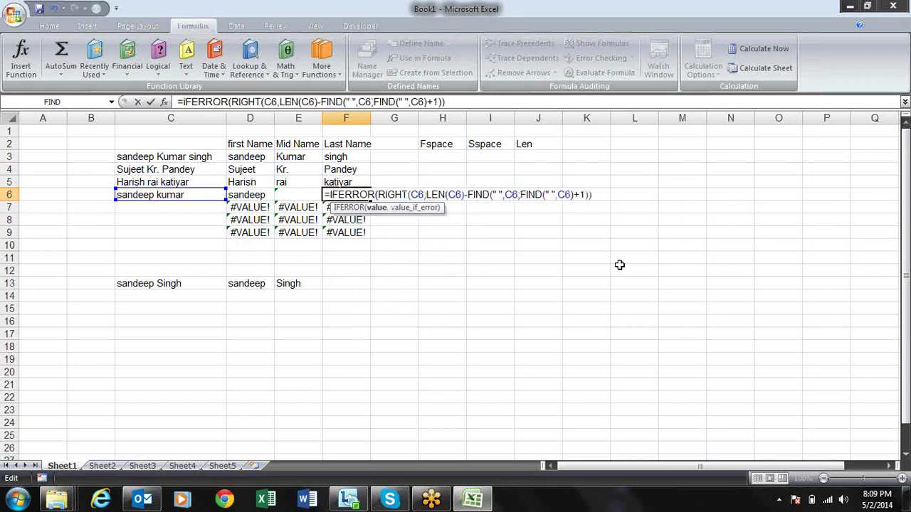
- Add the fallback RIGHT(C6,LEN(C6)-FIND(" ",C6)) so F6 shows the word after the space
type(",")
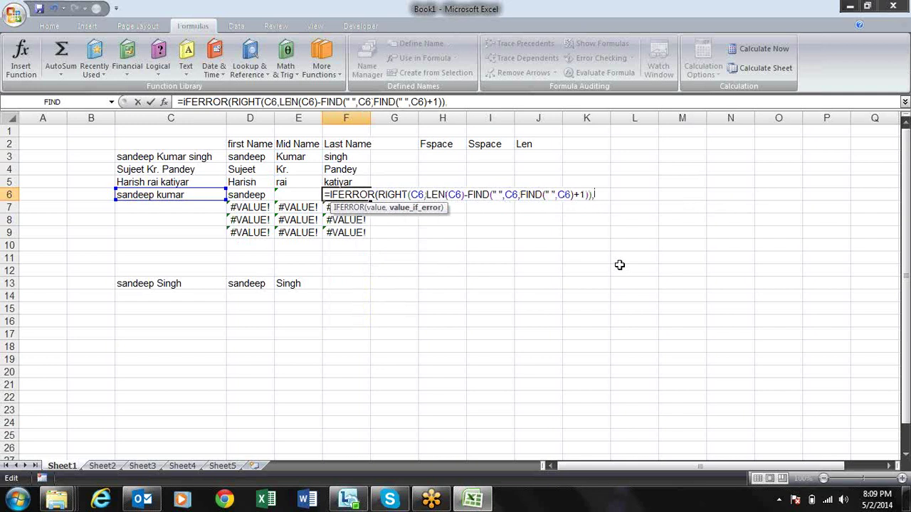
type("righ")
key("Tab")
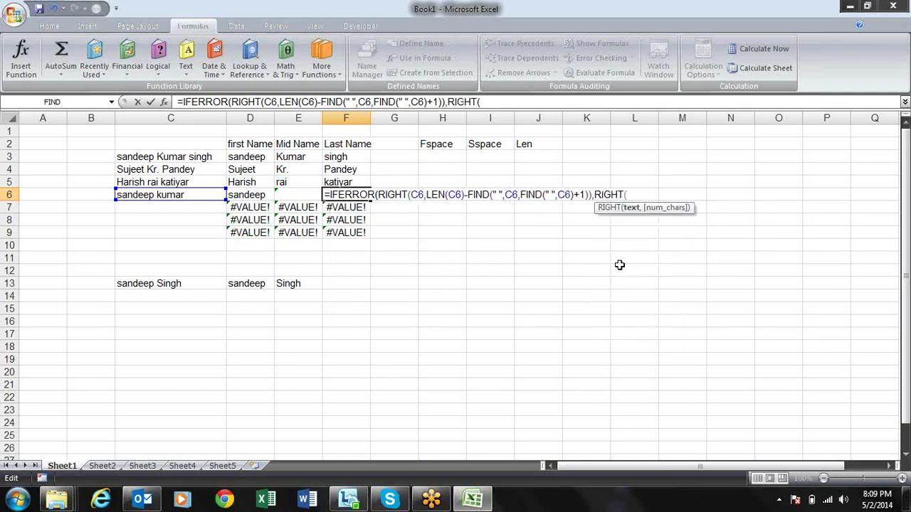
left_click(200, 194)
type(",")
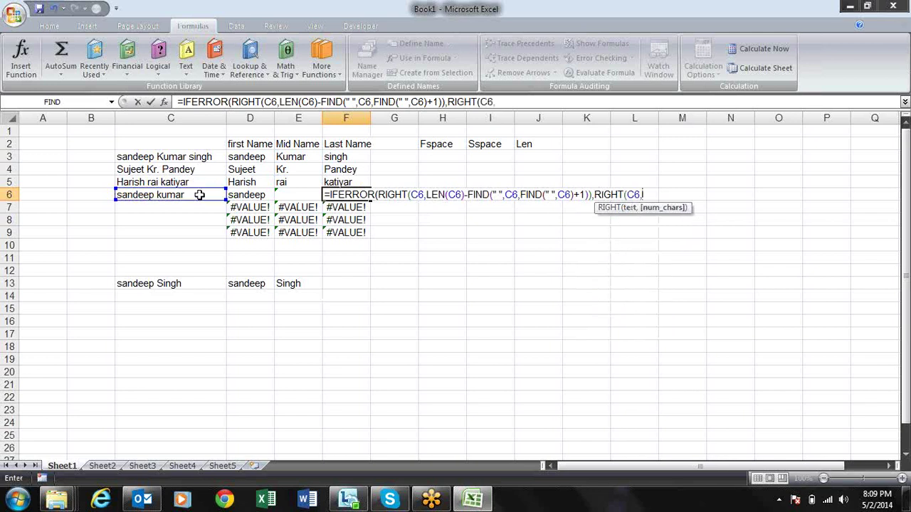
type("len")
key("Tab")
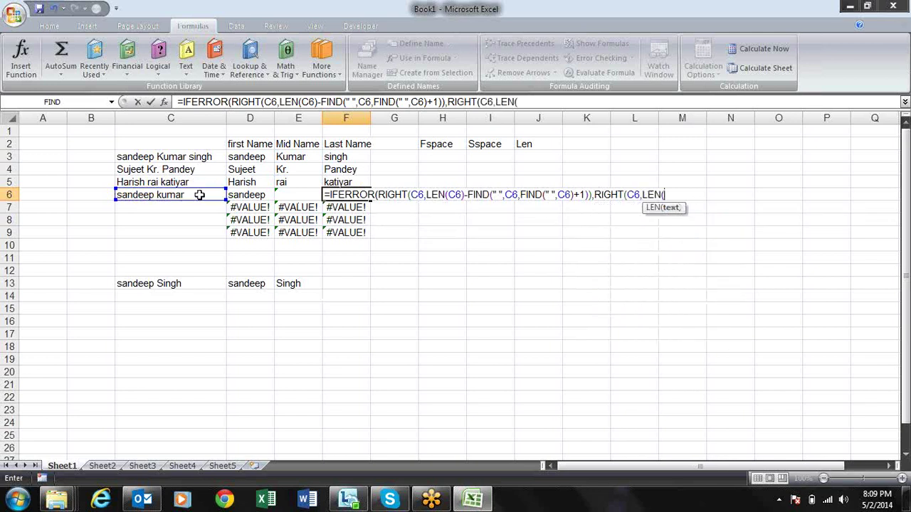
left_click(195, 194)
type(")")
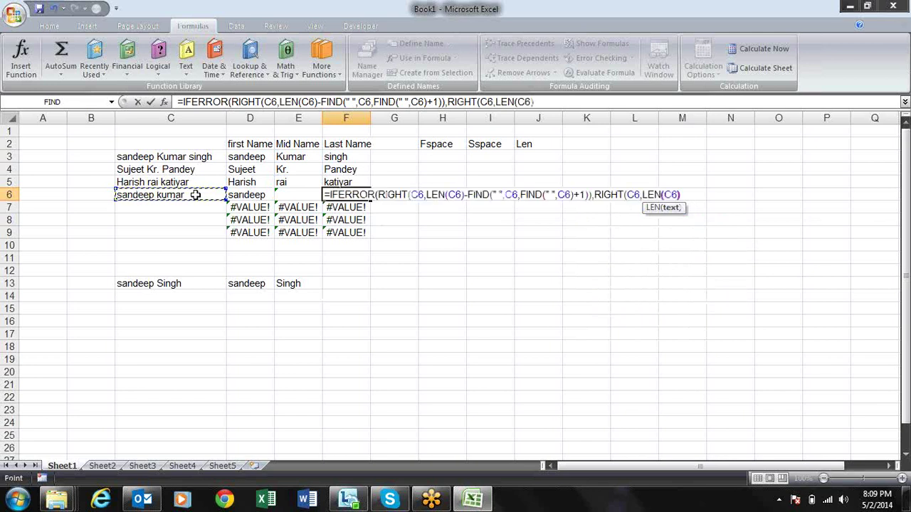
type("-fin")
key("Tab")
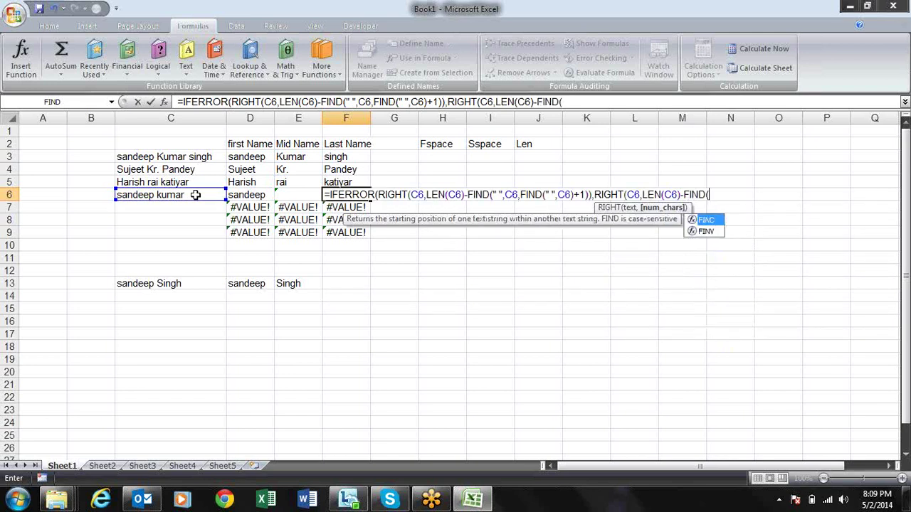
type("\" \"")
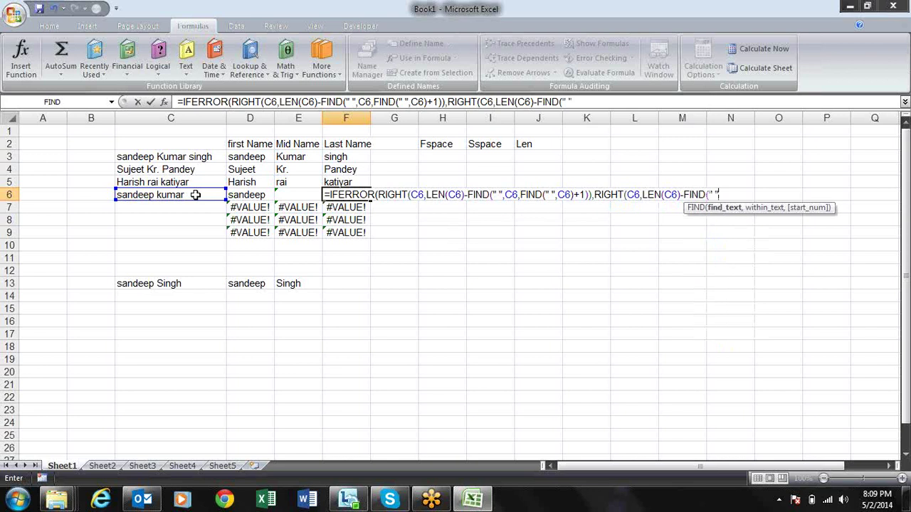
type(",")
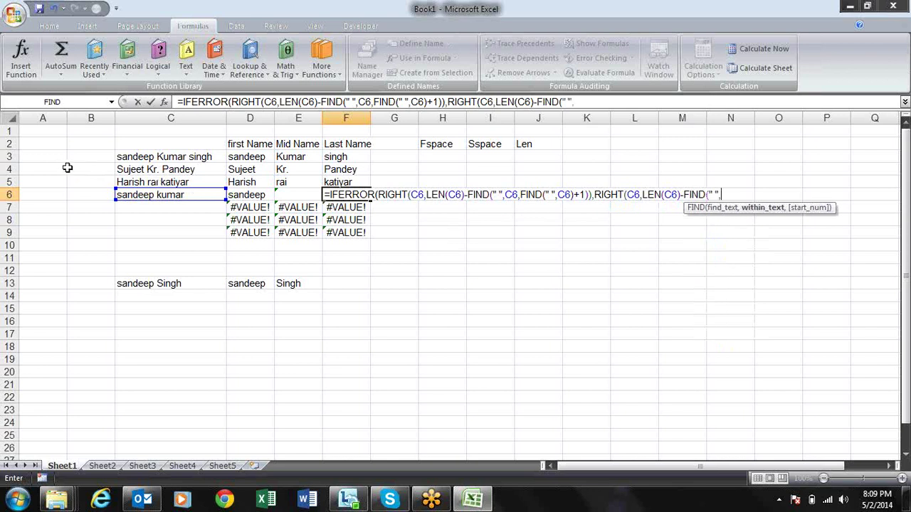
left_click(145, 195)
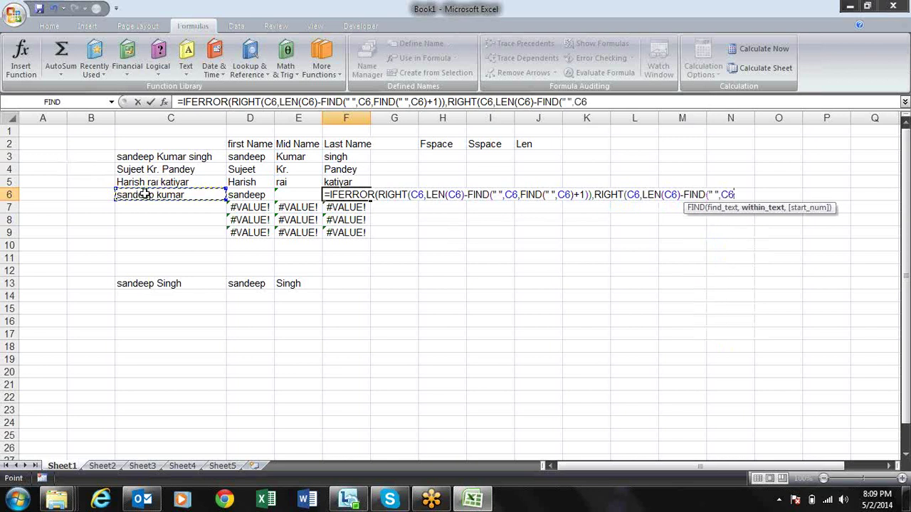
type("))")
key("Return")
key("Return")
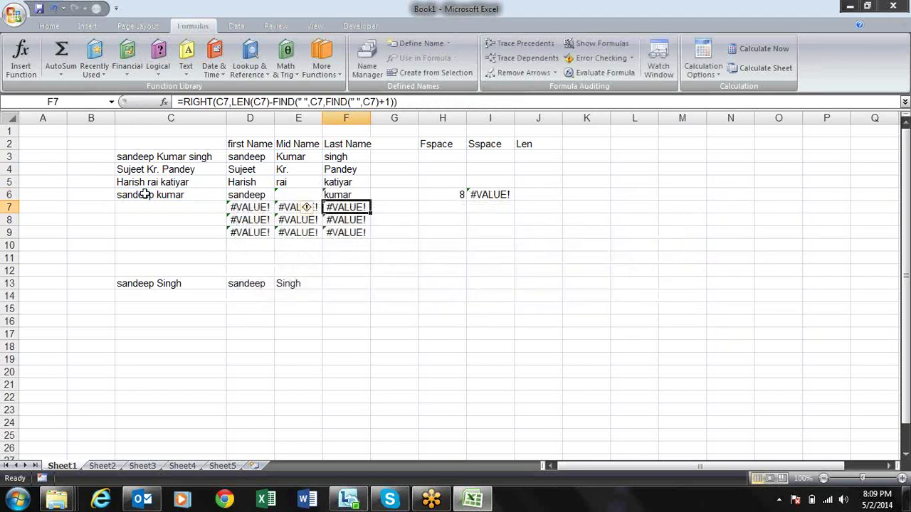
- Copy F6's Last Name formula up into F3:F5 and review the nearby formulas
key("Up")
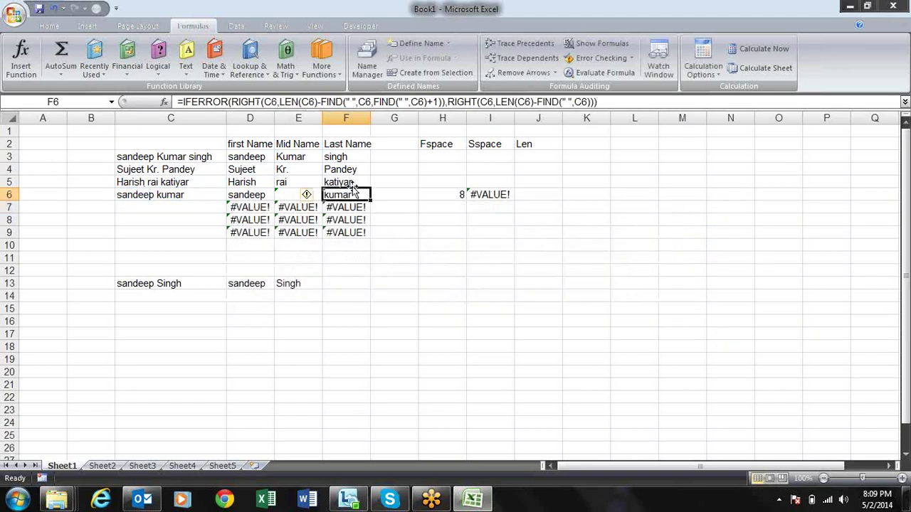
left_click_drag(371, 200, 367, 156)
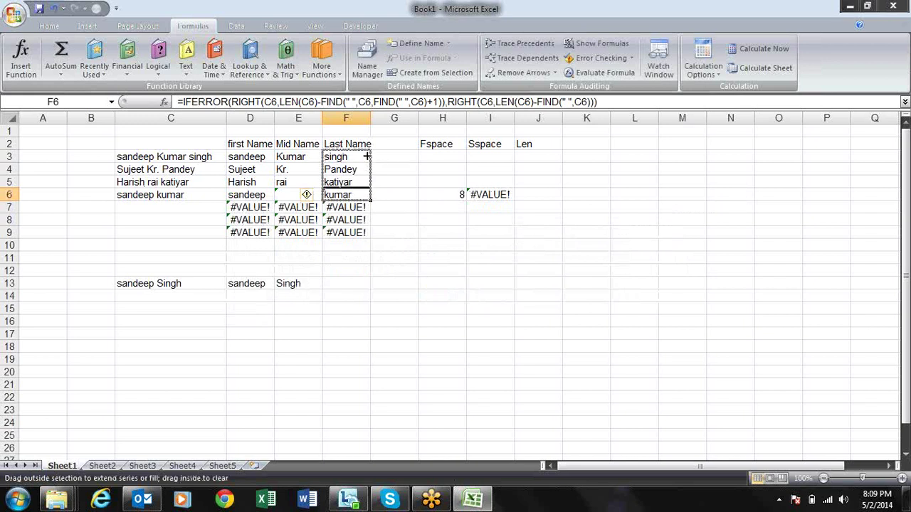
left_click(397, 223)
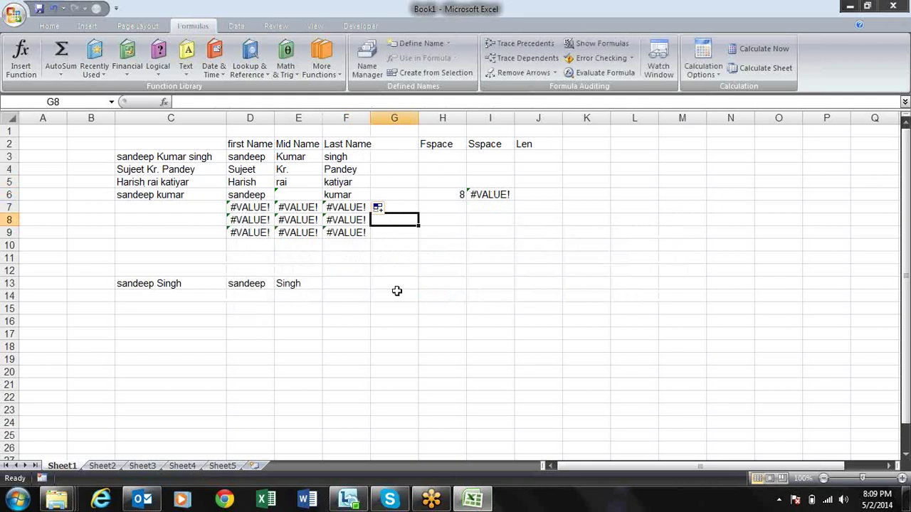
key("Left")
key("Left")
key("Left")
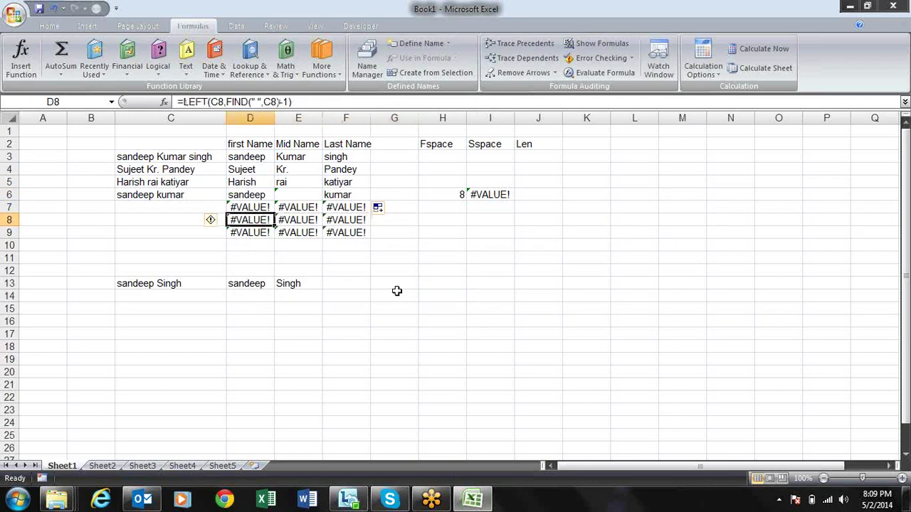
key("Right")
key("Up")
key("Up")
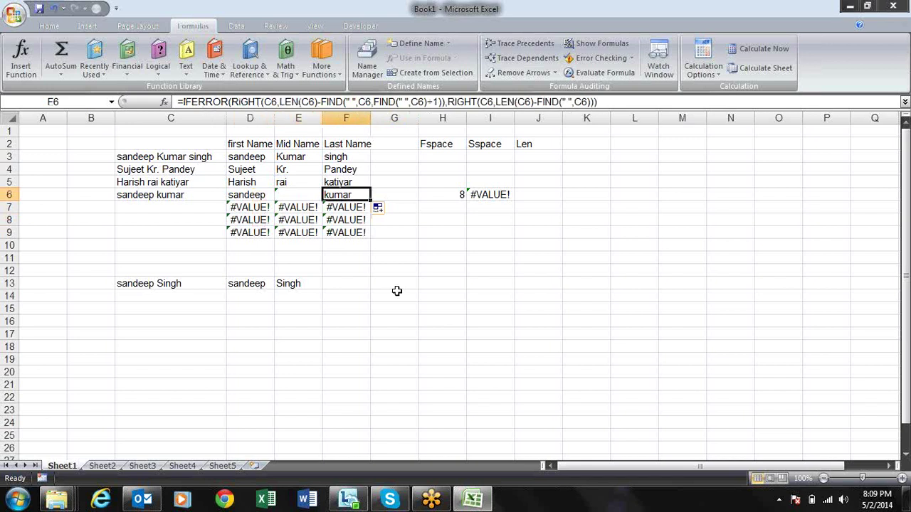
- Shorten the name in C6 to a single word by deleting the surname
left_click(194, 190)
key("F2")
key("BackSpace")
key("BackSpace")
key("BackSpace")
key("BackSpace")
key("BackSpace")
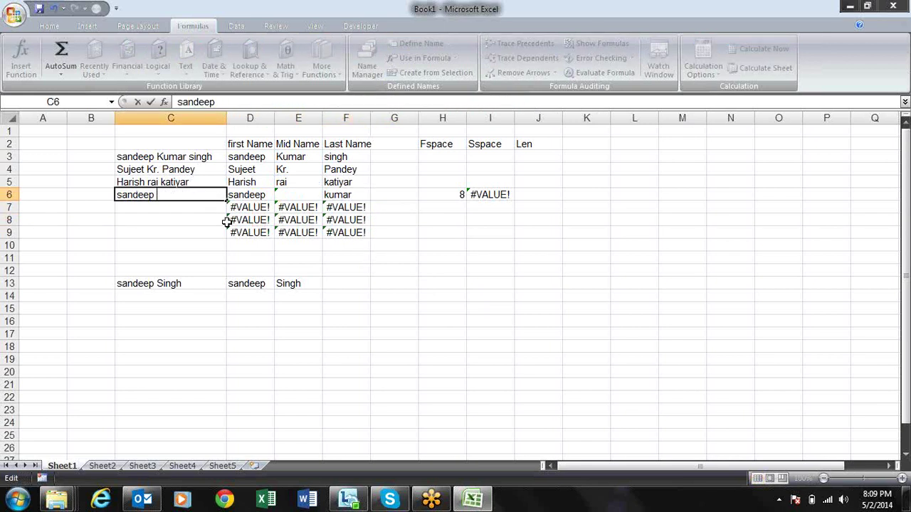
key("Return")
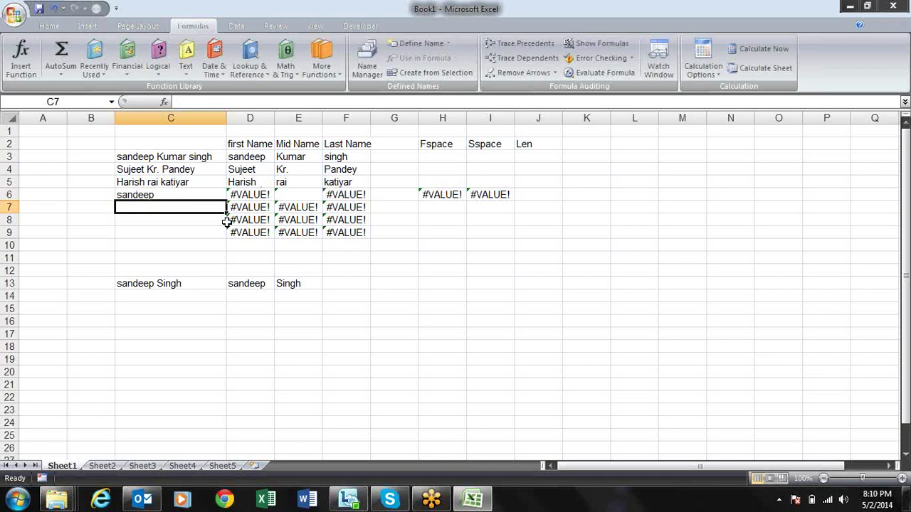
- Wrap D6's First Name formula in IFERROR falling back to C6
key("Up")
key("Right")
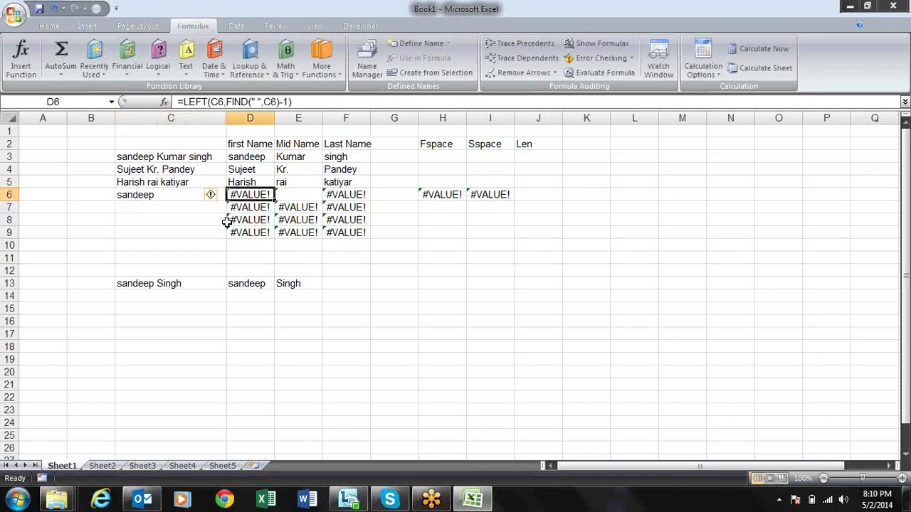
left_click(180, 101)
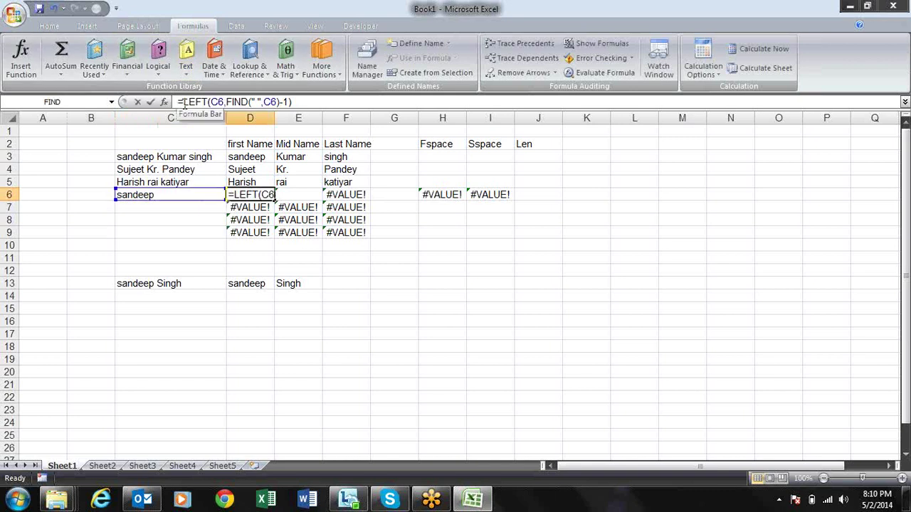
type("IFERROR(")
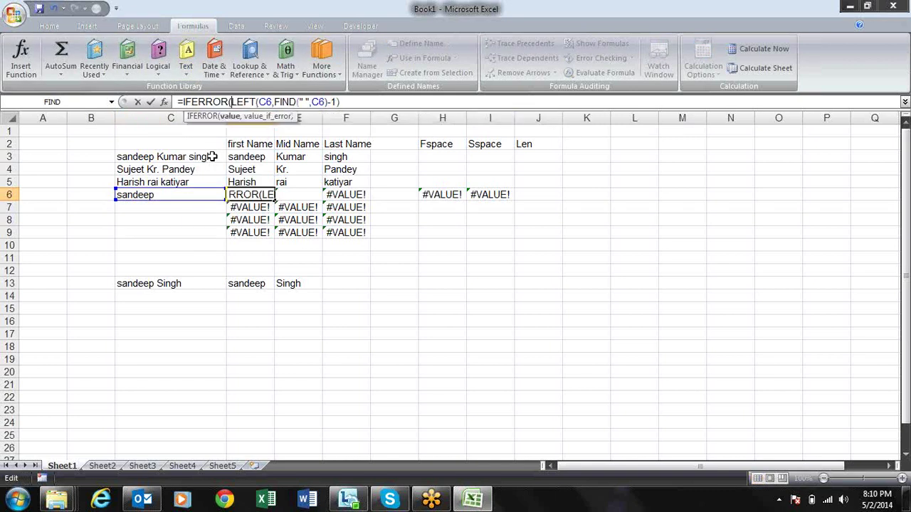
left_click(399, 102)
type(",")
left_click(179, 195)
type(")")
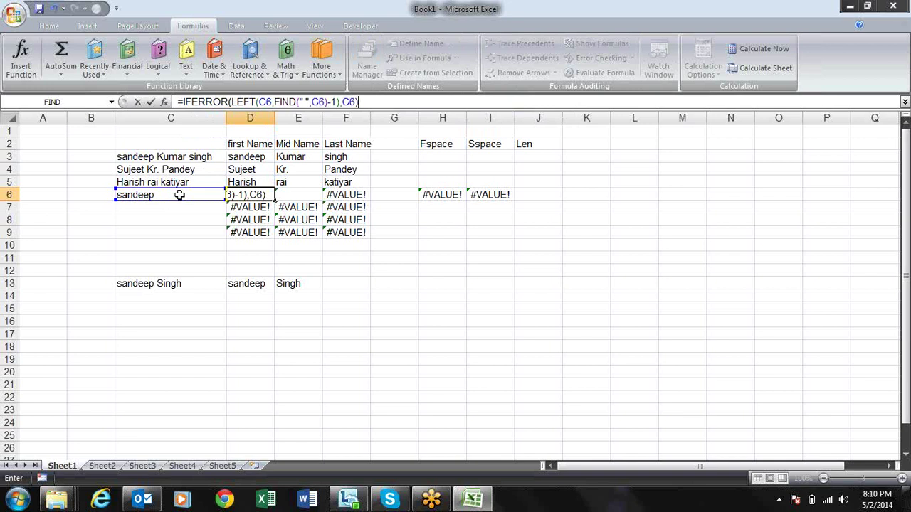
key("Return")
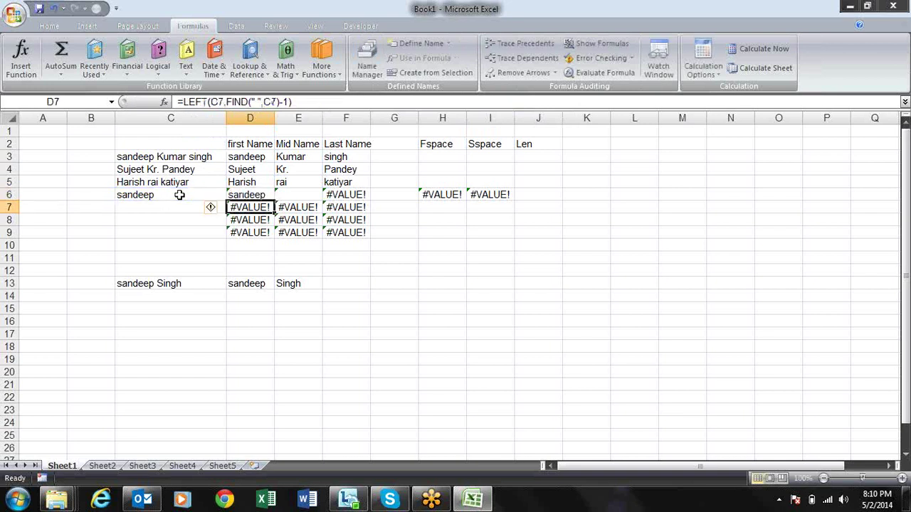
- Wrap F6's Last Name formula in an outer IFERROR returning "" on error
key("Up")
key("Right")
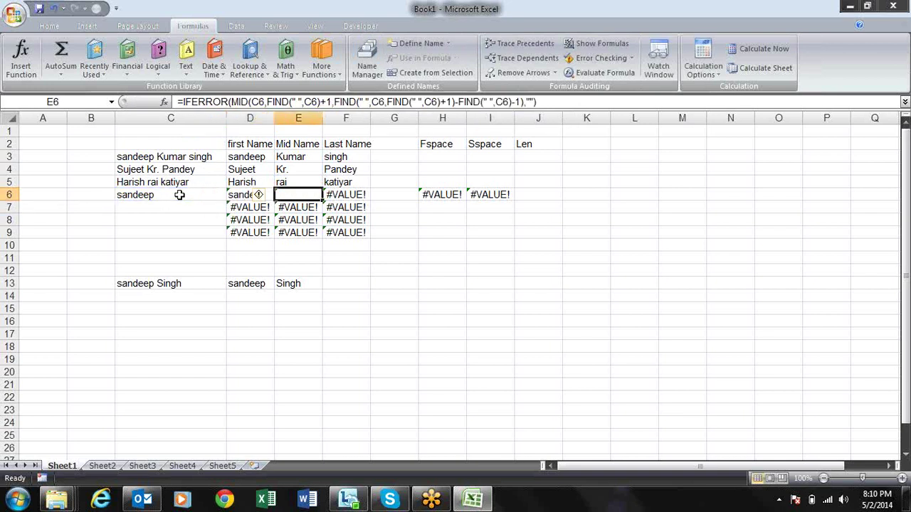
key("Right")
left_click(183, 102)
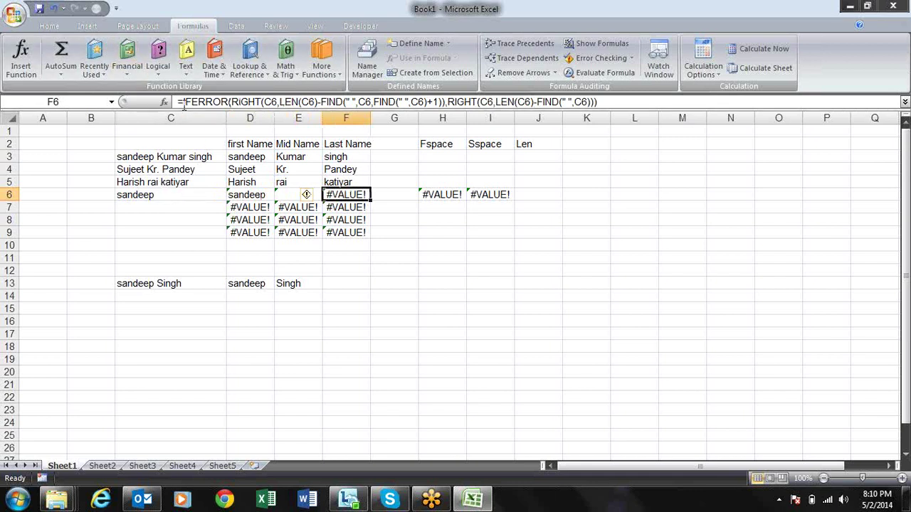
type("i")
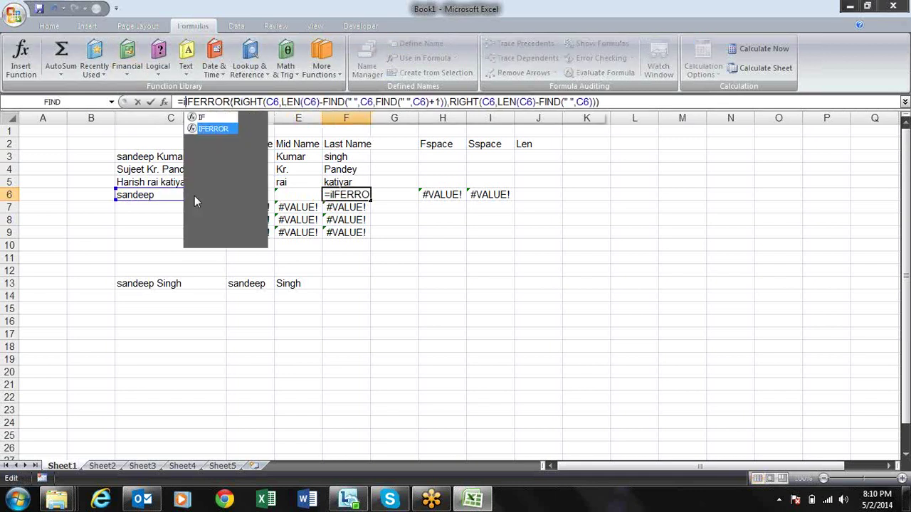
type("f")
key("Down")
key("Tab")
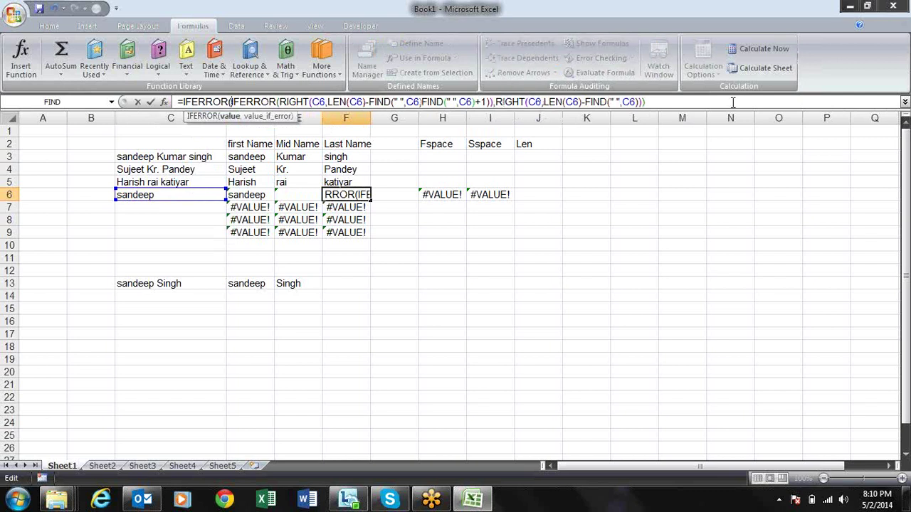
type(",\"\")")
key("Return")
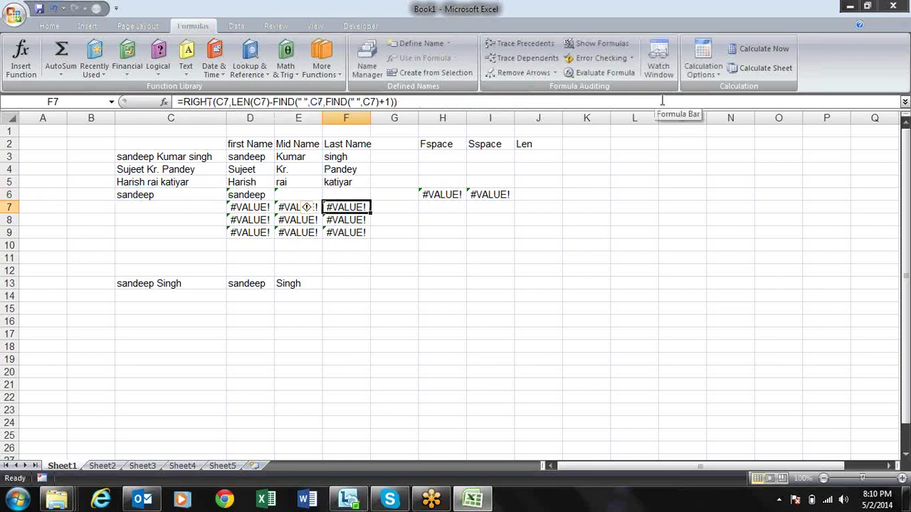
- Select the three name formulas in D6:F6
key("Up")
key("Left")
key("Left")
key("shift+Right")
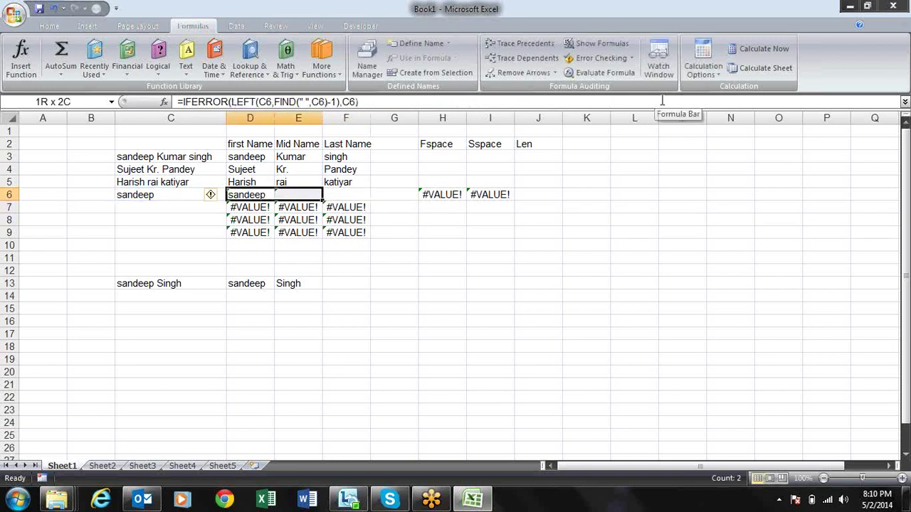
key("shift+Right")
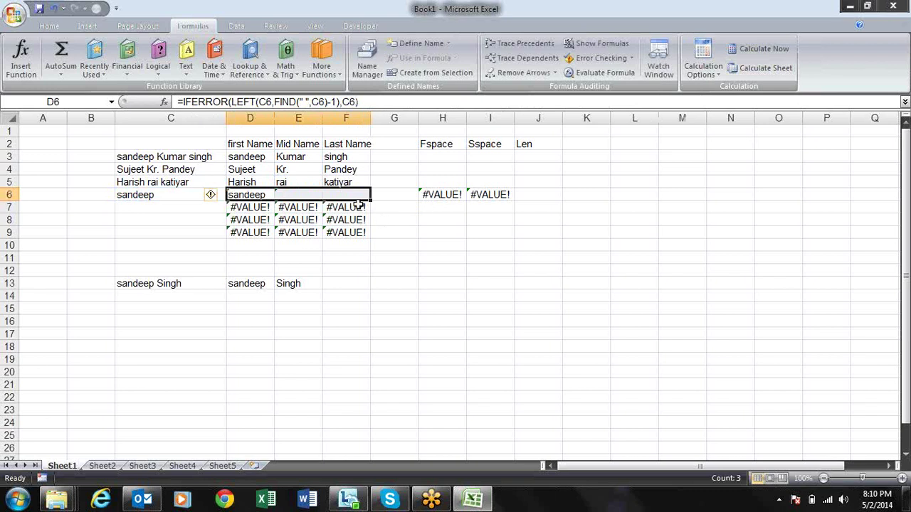
- Fill the D6:F6 formulas up to row 3 and down to row 11
left_click_drag(369, 200, 357, 151)
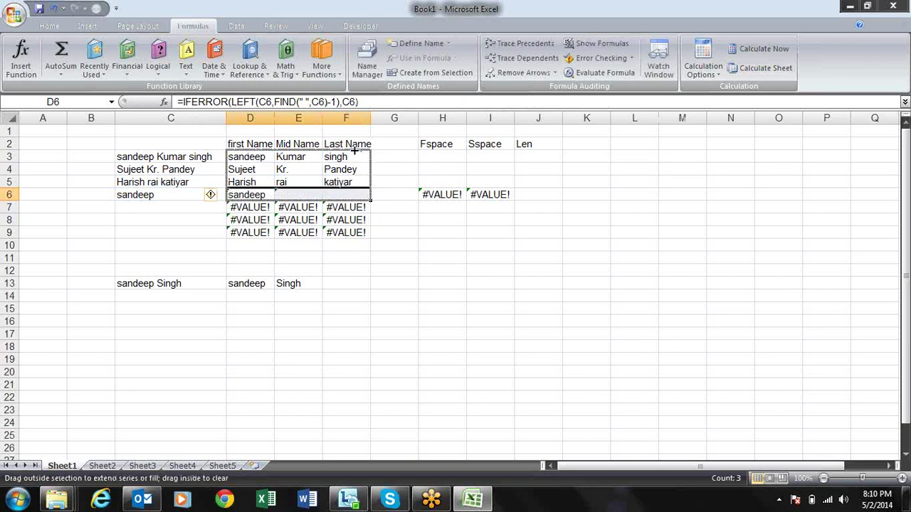
left_click_drag(370, 200, 374, 262)
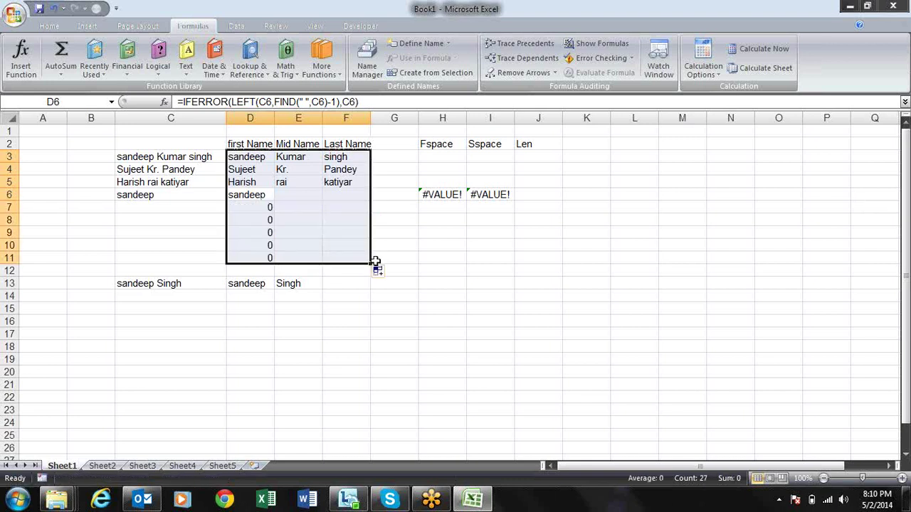
left_click(427, 235)
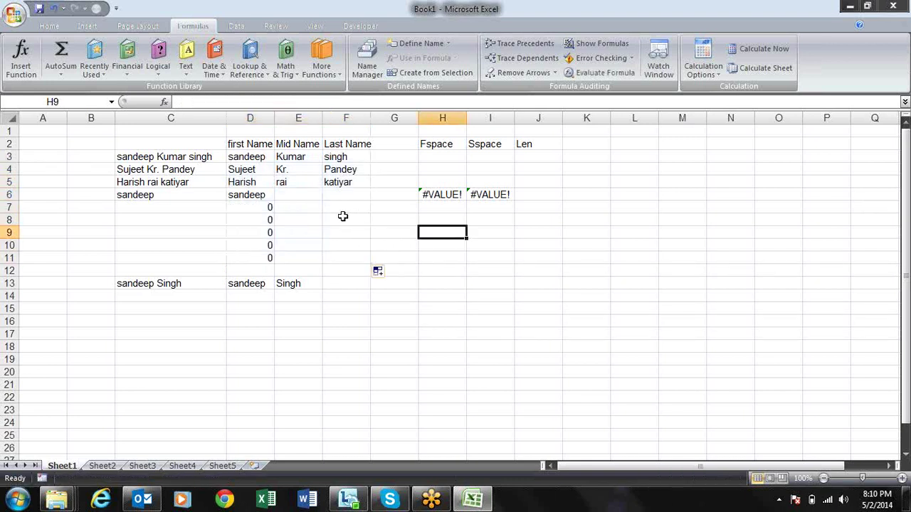
- Extend the name in C6 to two parts, then three, to test the three-column split
left_click(180, 197)
double_click(180, 197)
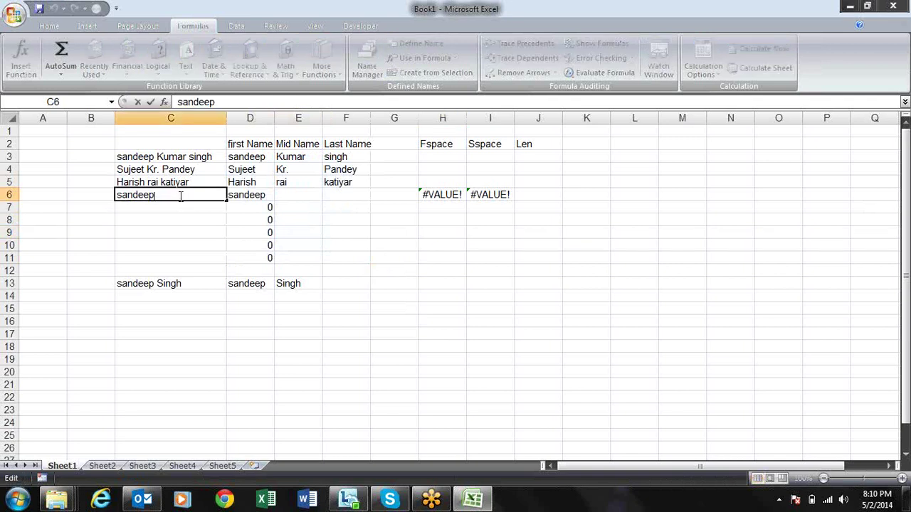
type("kumar")
key("Delete")
key("Return")
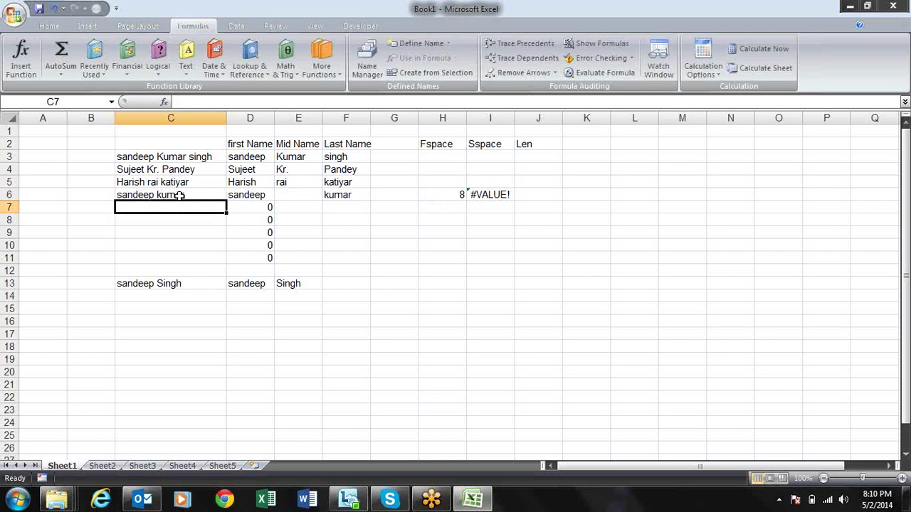
double_click(180, 196)
type("singh")
key("Return")
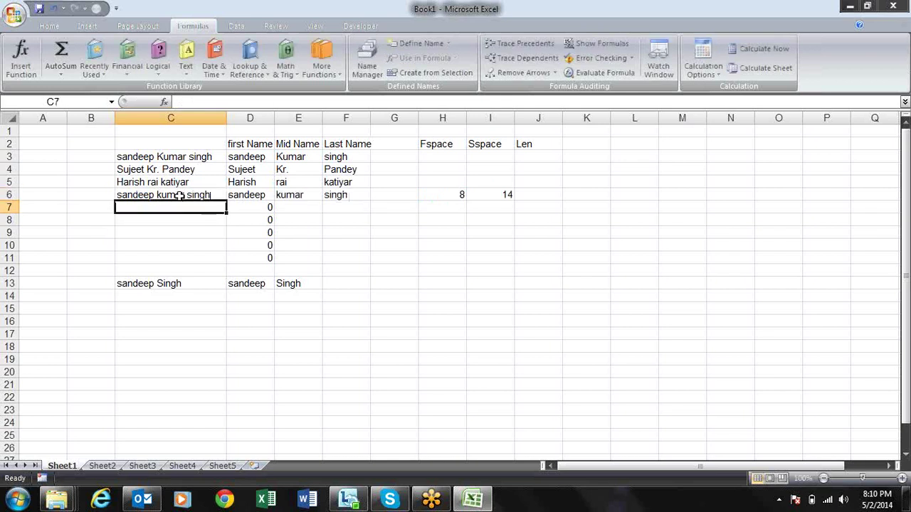
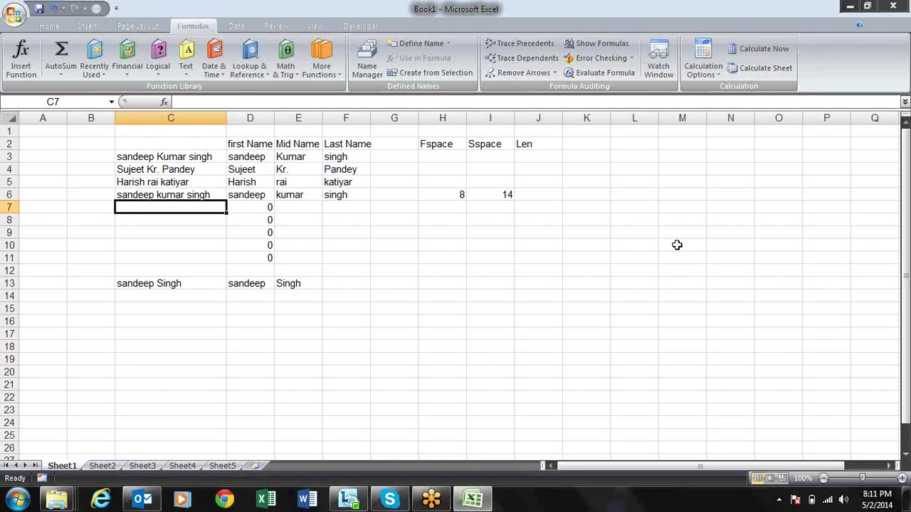
- Inspect the existing first-name formulas in D7 and D8 without changing them
key("Right")
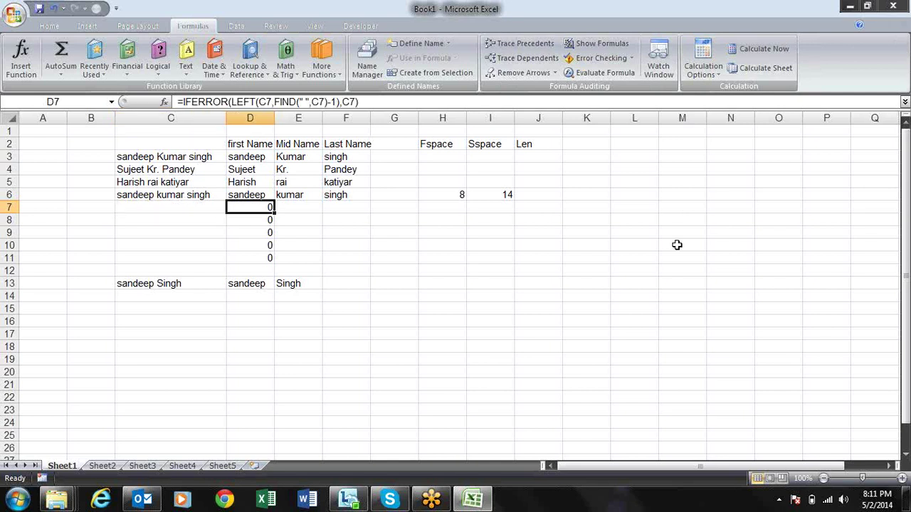
key("Down")
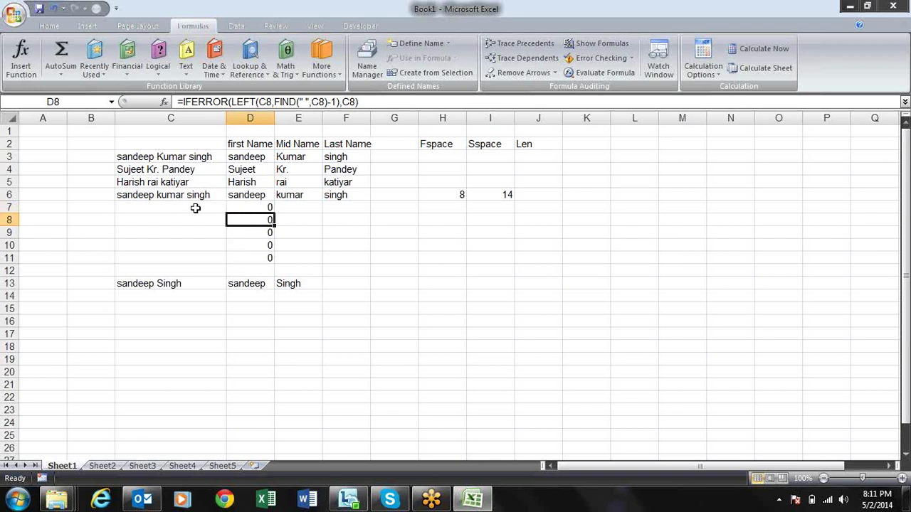
left_click(354, 103)
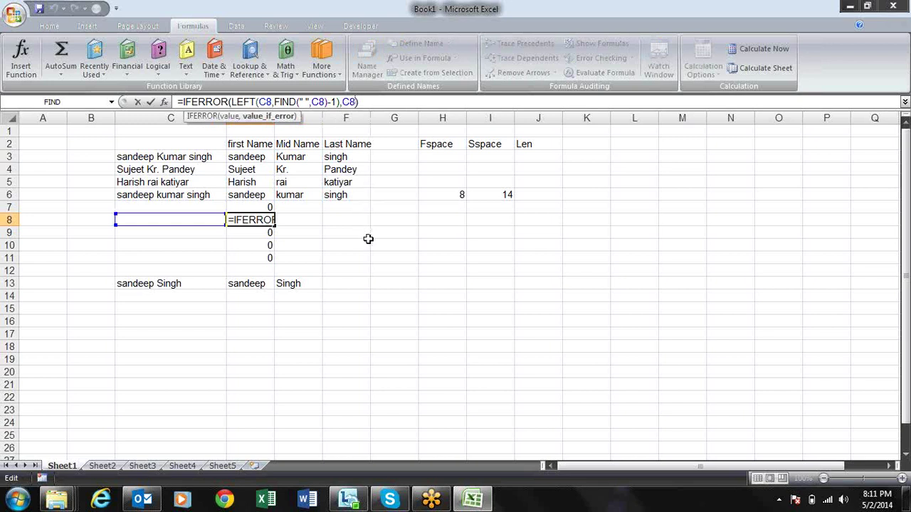
key("Return")
key("Up")
key("Up")
key("Up")
key("Down")
key("Down")
key("Down")
key("Down")
key("Down")
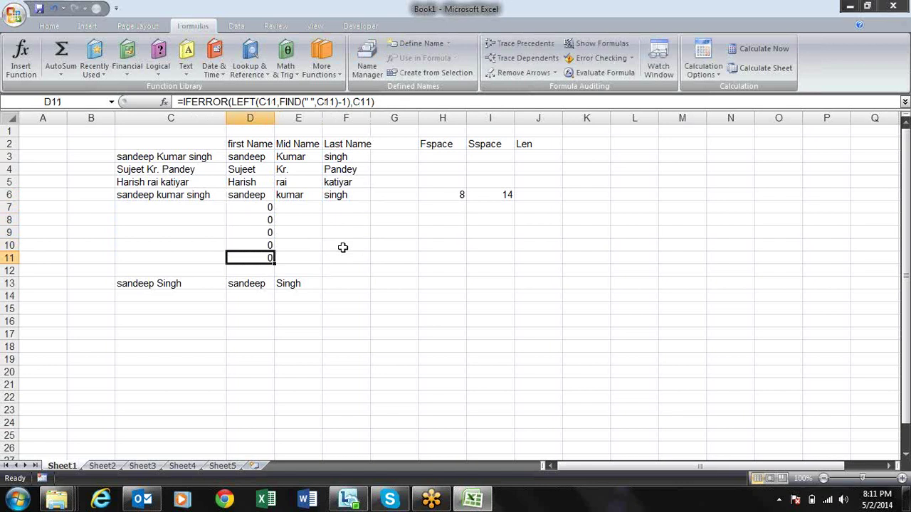
key("Up")
key("Up")
key("Up")
key("Up")
key("Up")
key("Down")
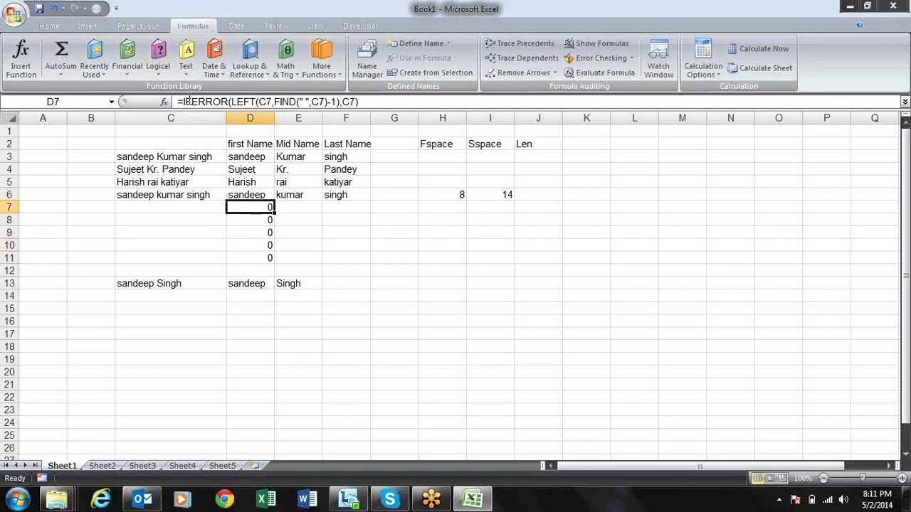
- Wrap D7's formula as =IF(IFERROR(...)=0,"",IFERROR(...)) so zero results show blank
left_click_drag(180, 102, 383, 102)
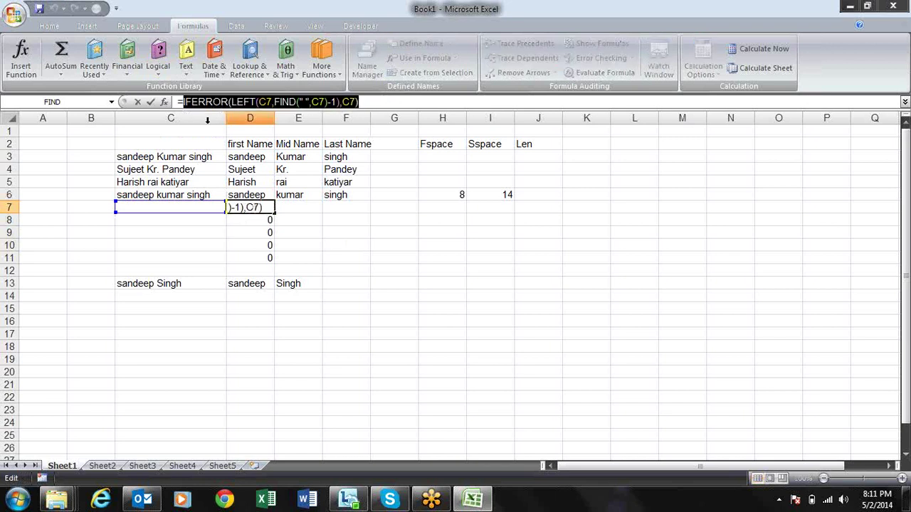
left_click(183, 102)
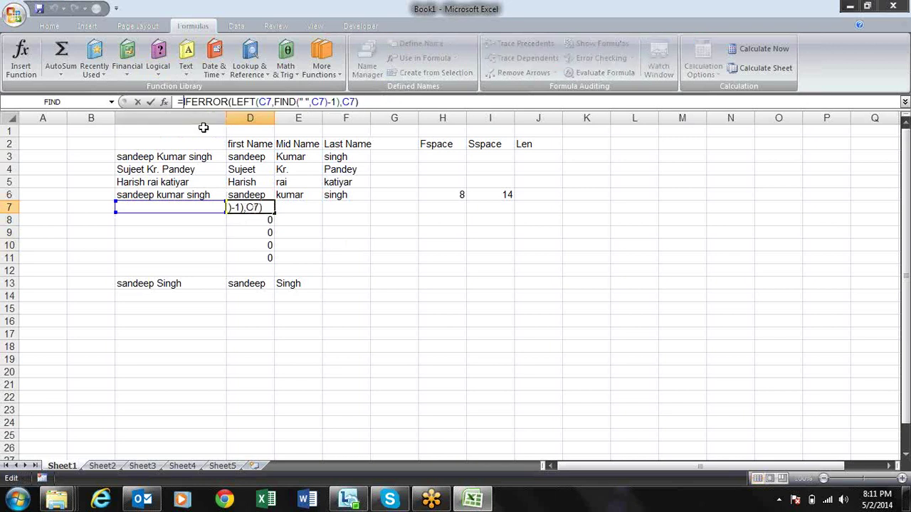
type("IF(")
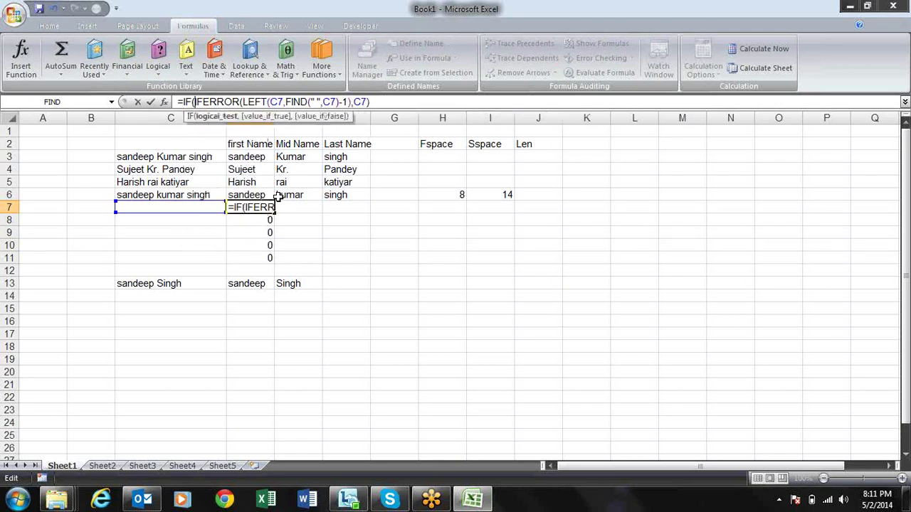
left_click(407, 103)
type("=0,")
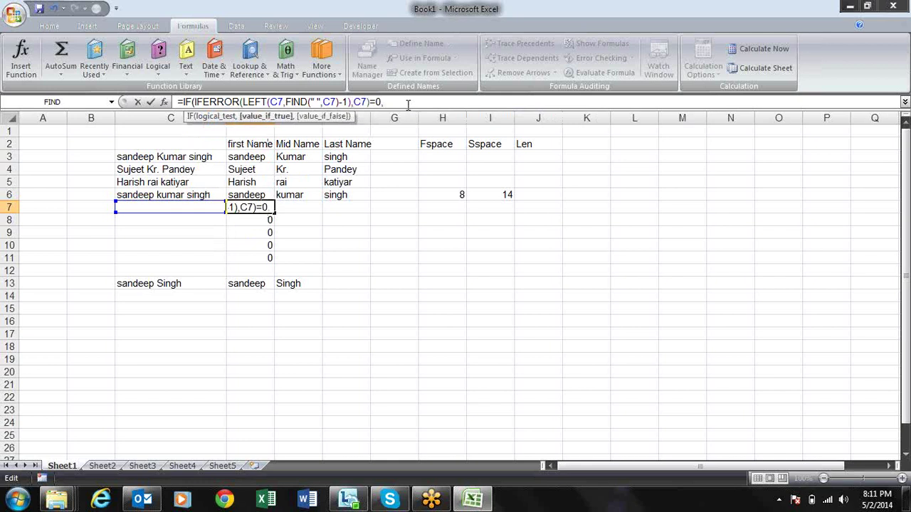
type("\"\"")
type(",")
type("IFERROR(LEFT(C7,FIND(\" \",C7)-1),C7)")
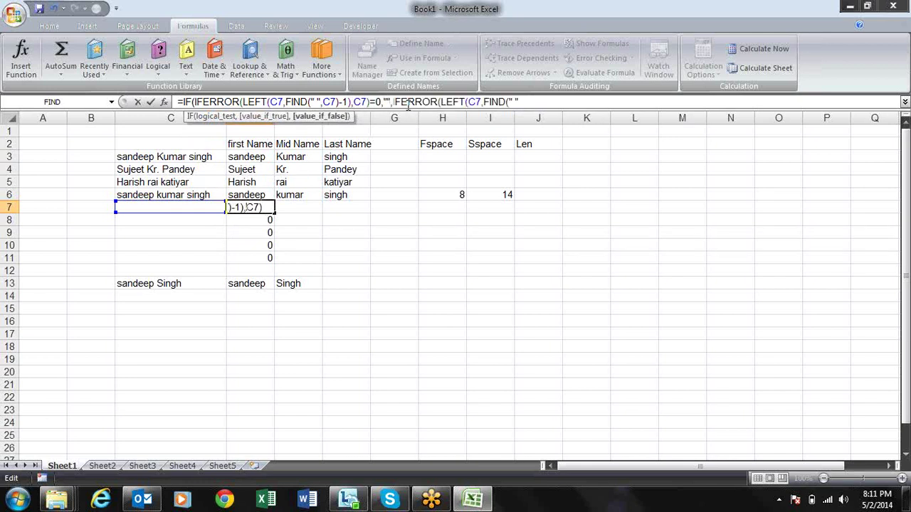
type(")")
key("Return")
- Fill the new formula down to D11, then fill D11:F11 back up through row 3
key("Up")
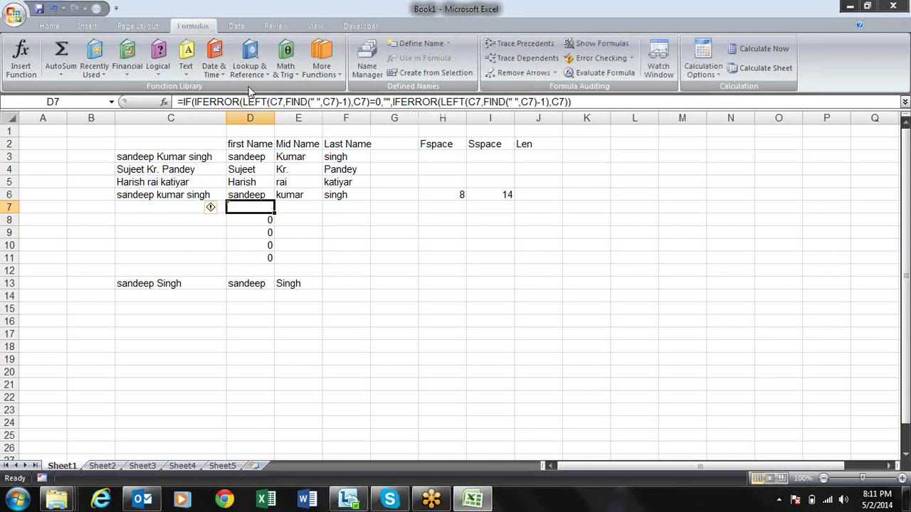
left_click_drag(275, 213, 278, 262)
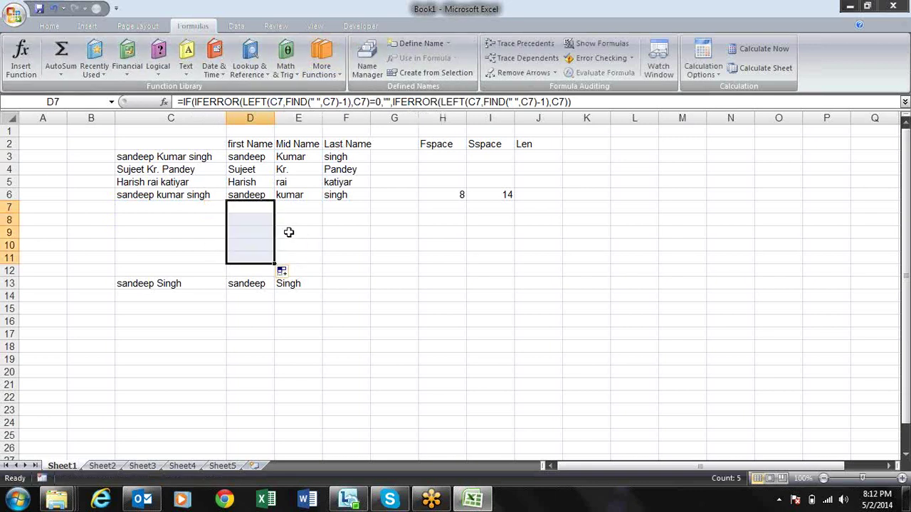
left_click(295, 256)
left_click_drag(346, 257, 259, 257)
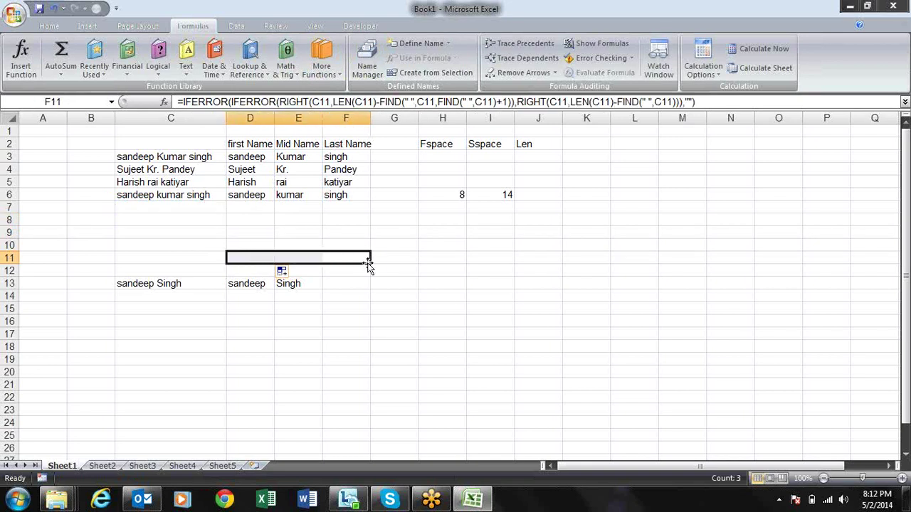
left_click_drag(374, 264, 369, 155)
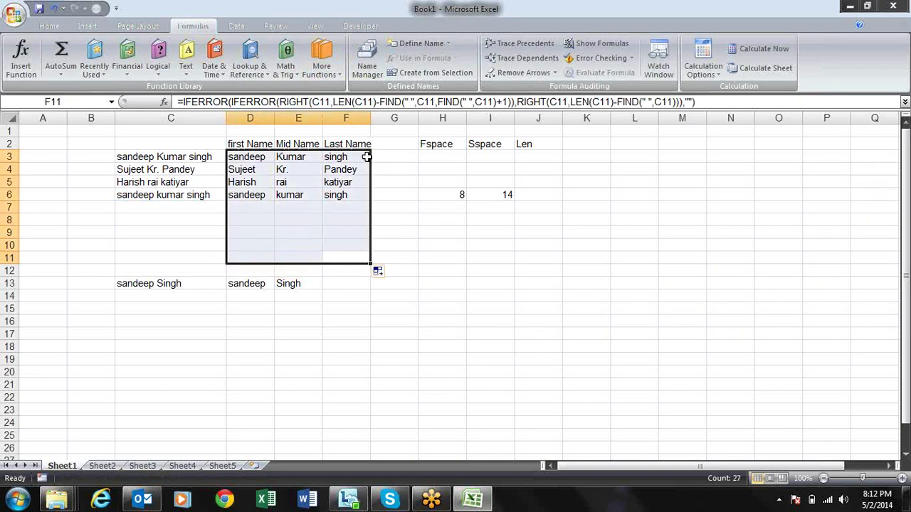
left_click(392, 183)
left_click(264, 156)
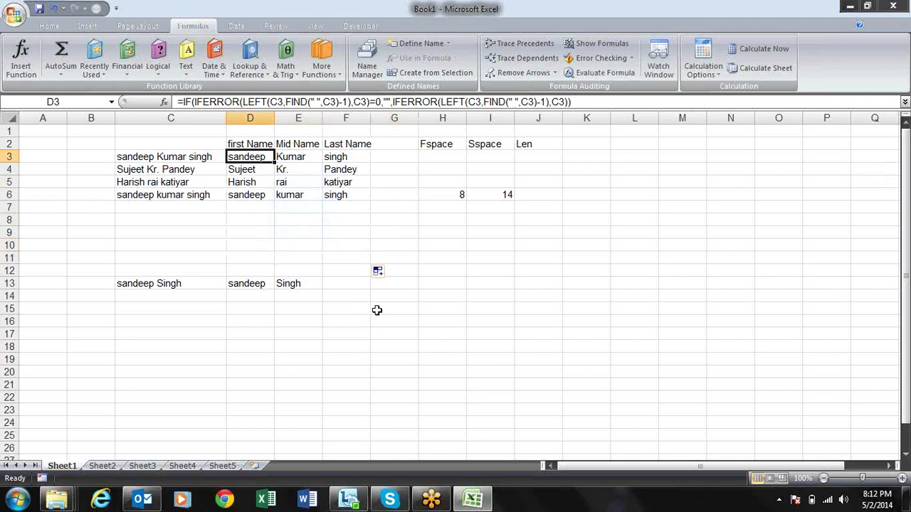
- Enter the test name 's k' in C7, trimming off the extra surname typed first
key("Down")
key("Down")
key("Down")
key("Left")
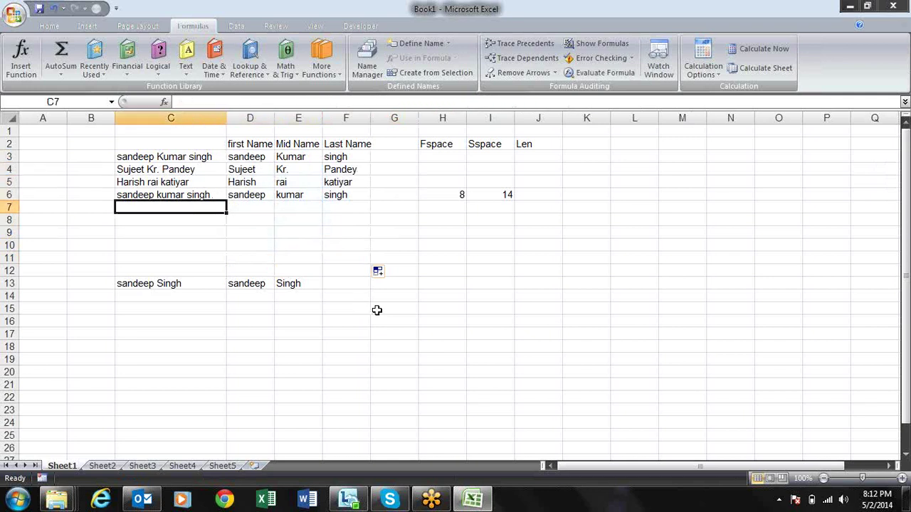
type("s ka")
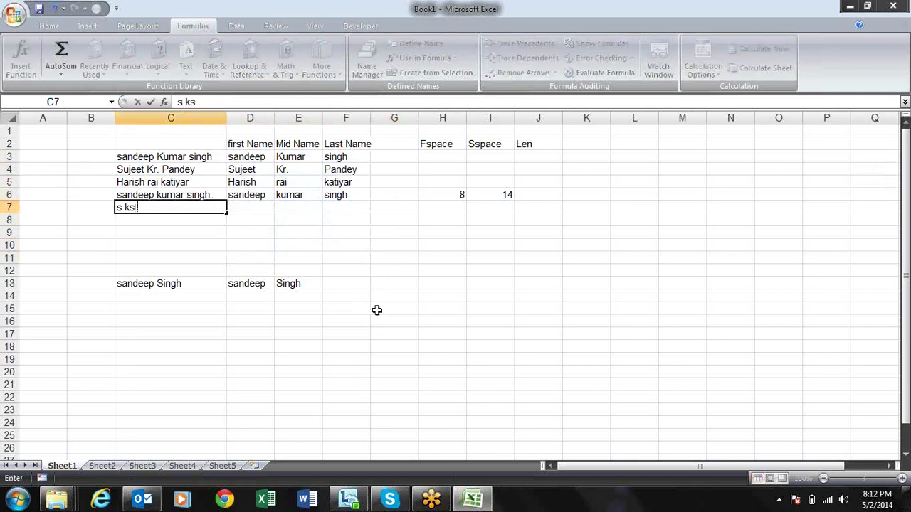
key("BackSpace")
type("singh")
key("Return")
key("Up")
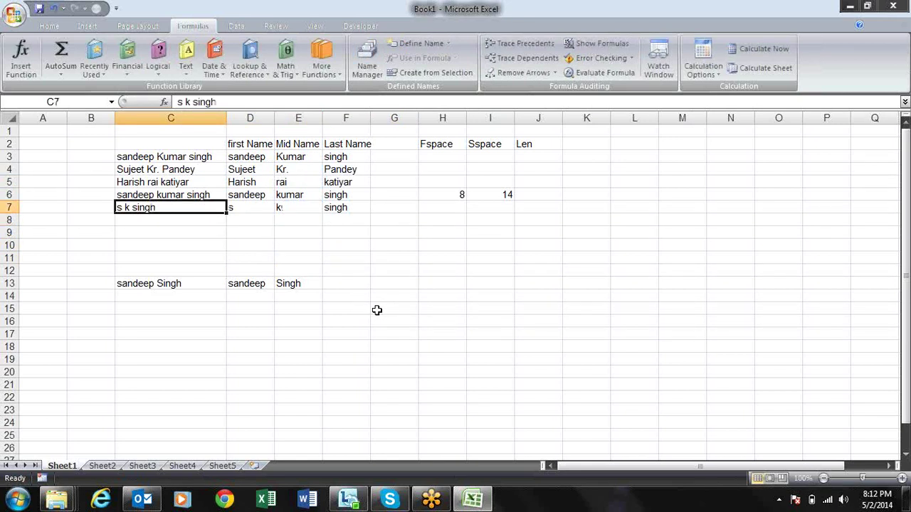
key("F2")
key("BackSpace")
key("BackSpace")
key("BackSpace")
key("BackSpace")
key("BackSpace")
key("BackSpace")
key("Return")
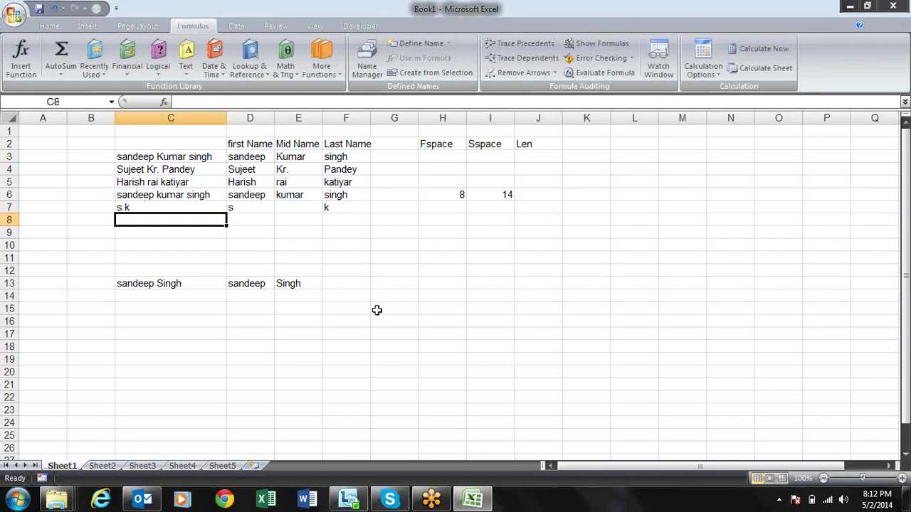
key("Up")
key("Up")
key("Up")
key("Up")
key("Up")
key("Right")
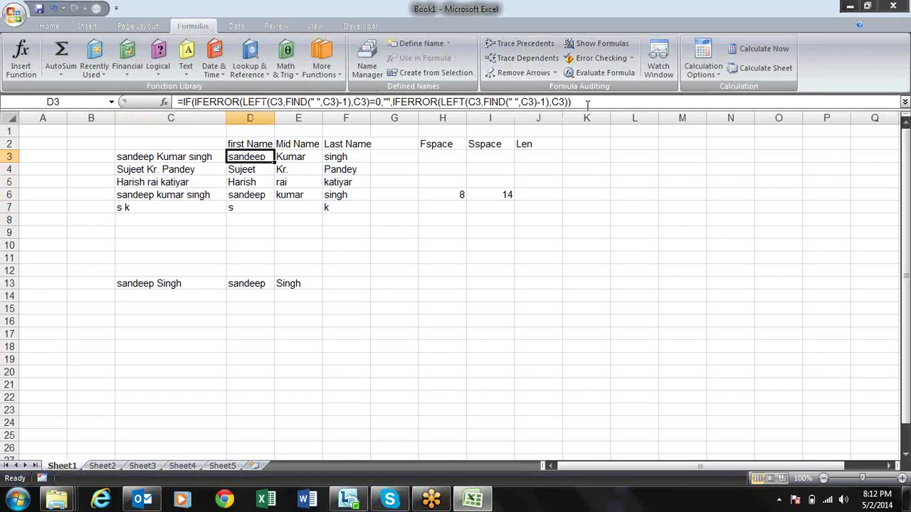
- Review the first-, middle- and last-name formulas in D3:F6 without changing them
left_click_drag(587, 104, 178, 103)
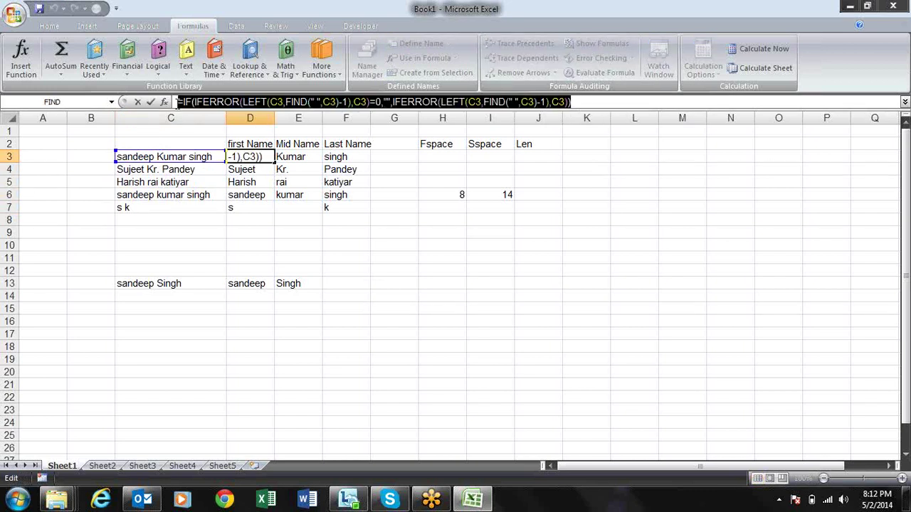
key("Escape")
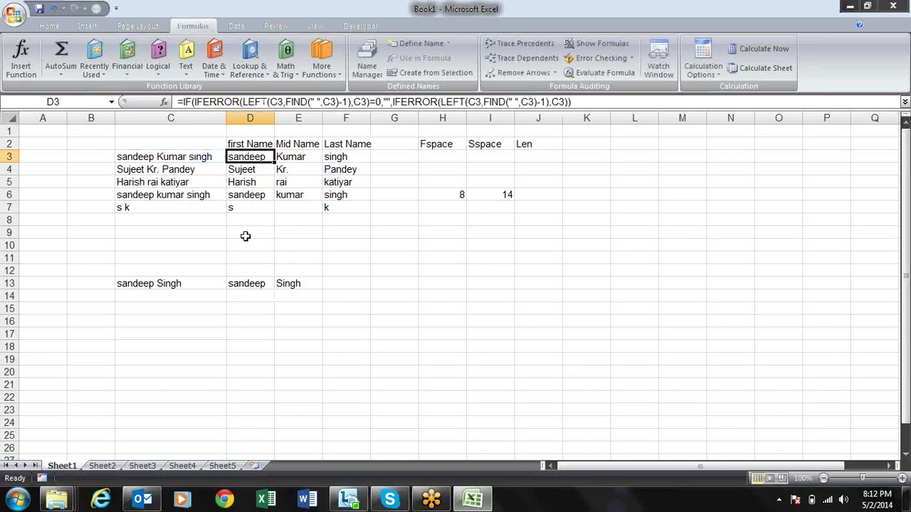
key("Down")
key("Down")
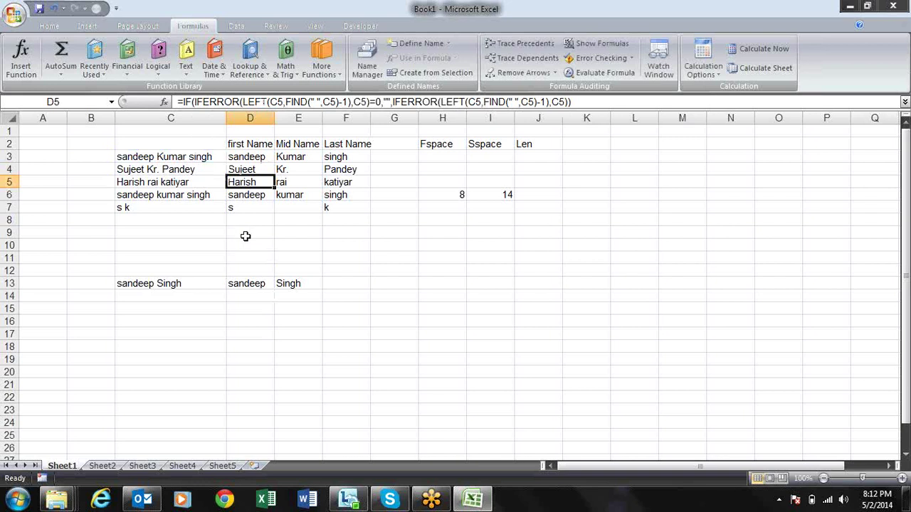
key("Down")
key("Right")
key("Up")
key("Up")
key("Up")
key("Up")
key("Down")
key("Down")
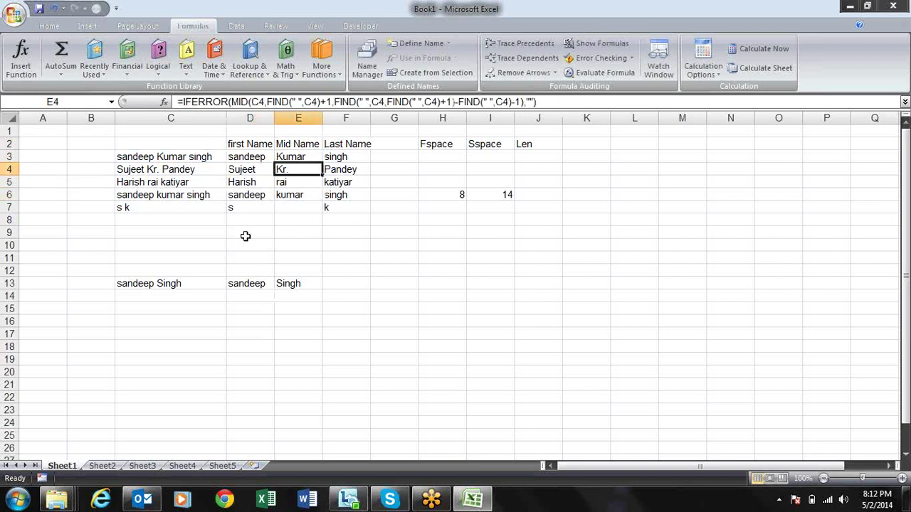
key("Down")
key("Down")
key("Right")
key("Up")
key("Up")
key("Up")
key("Down")
key("Down")
key("Down")
key("Down")
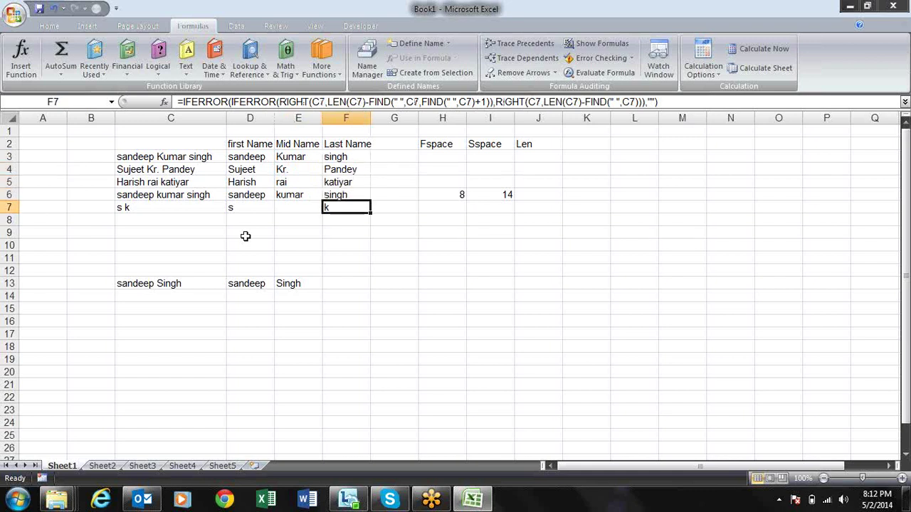
key("Up")
key("Up")
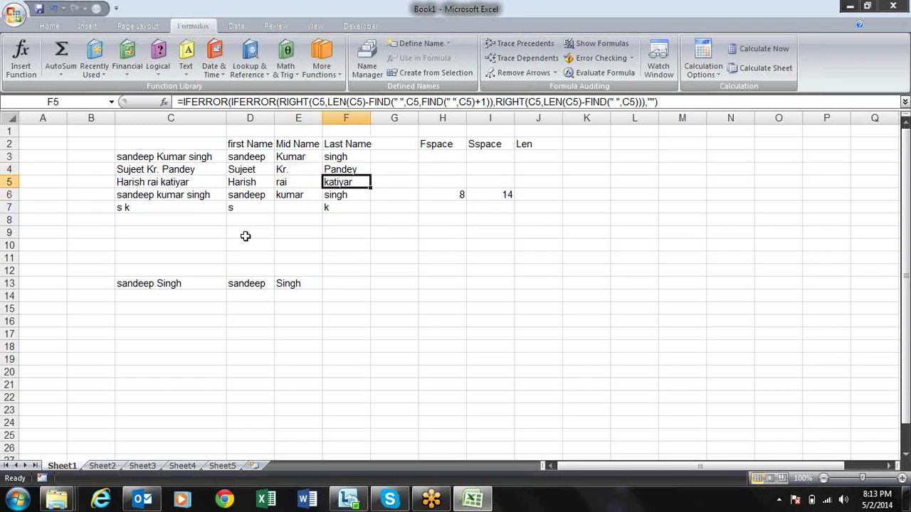
key("Down")
- Check the E6 and F6 formulas and clear the helper values 8 and 14 in H6:I6
key("Right")
key("Right")
key("Left")
key("Left")
key("F2")
key("Return")
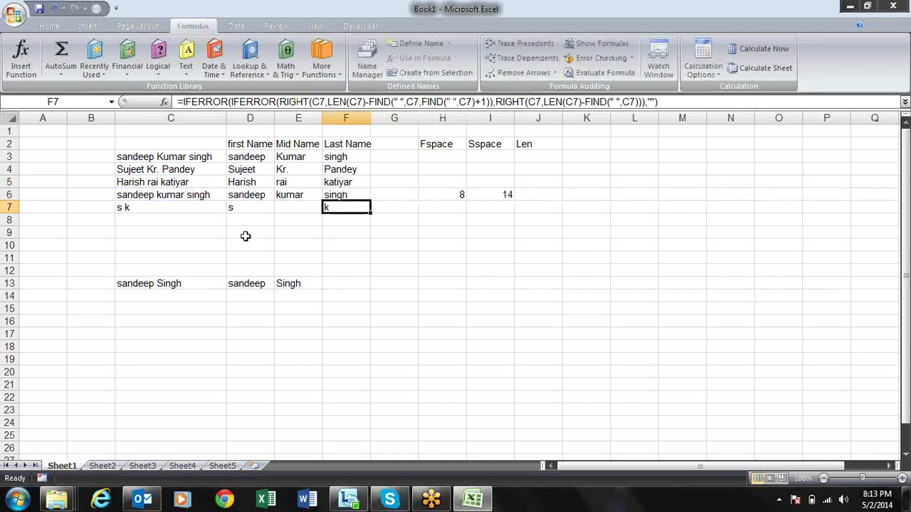
- Verify the Last Name column F returns the final word of each full name
key("Left")
key("Up")
key("F2")
key("Return")
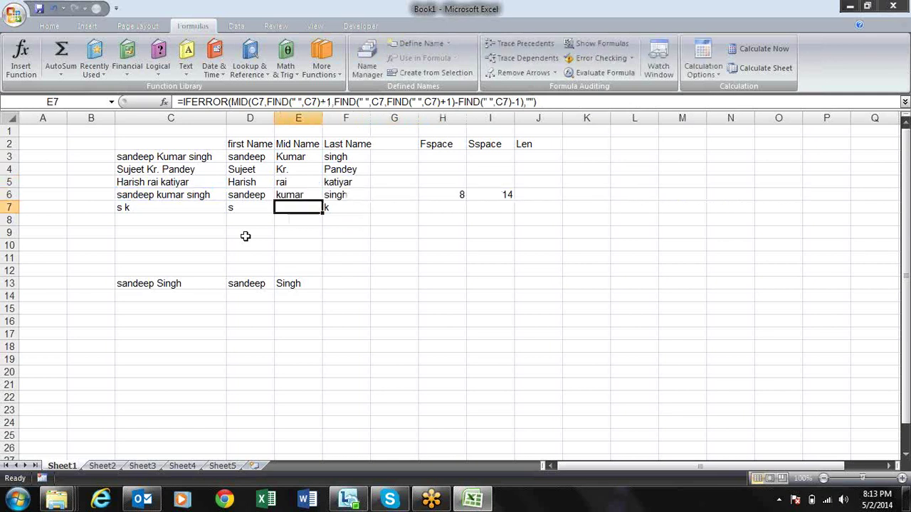
key("Up")
key("Right")
key("Right")
key("Right")
key("shift+Right")
key("Delete")
key("Left")
key("Left")
key("Left")
key("Left")
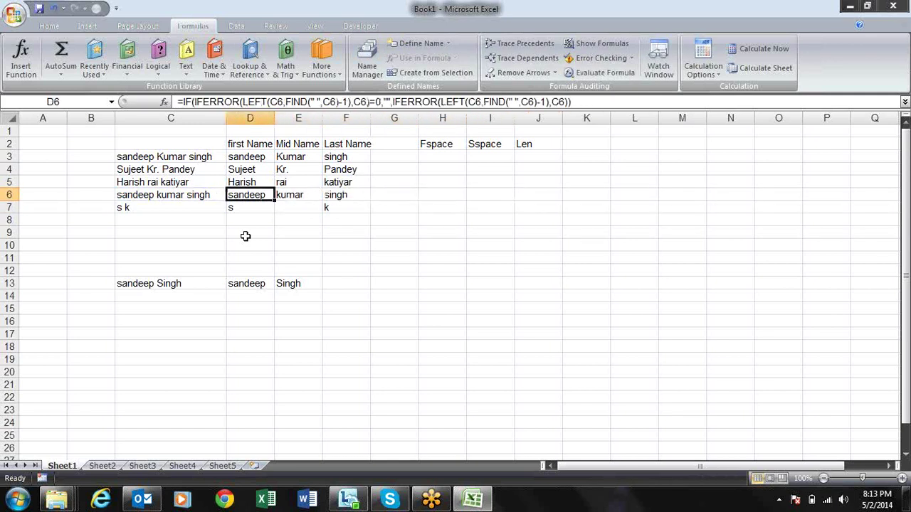
key("Up")
key("Up")
key("Up")
key("Right")
key("Right")
key("Down")
key("Down")
key("Down")
key("Down")
key("Left")
key("Left")
key("Up")
key("Up")
key("Up")
key("Right")
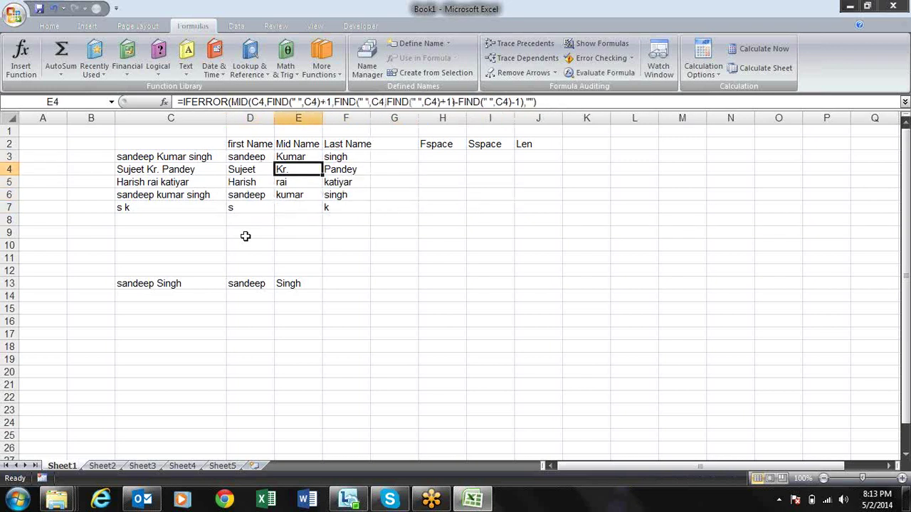
key("Right")
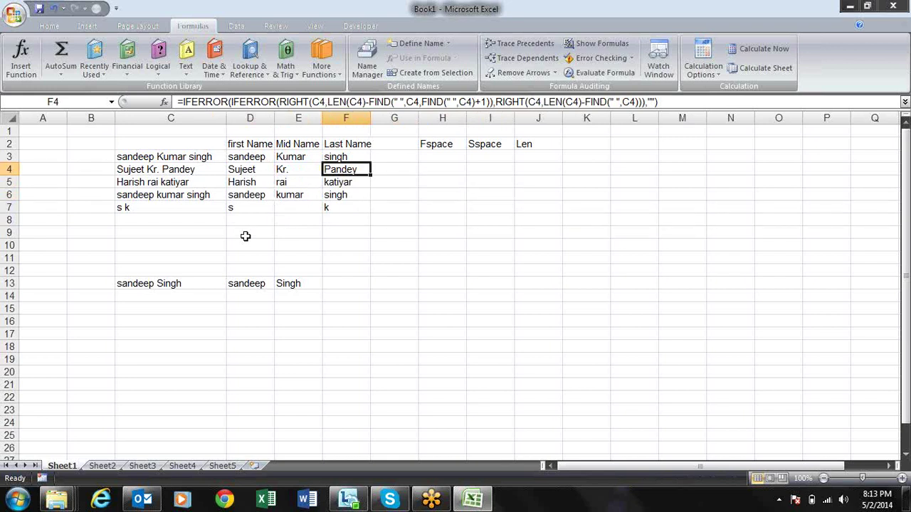
key("Down")
key("Down")
key("Up")
key("Up")
key("Up")
key("Down")
key("Down")
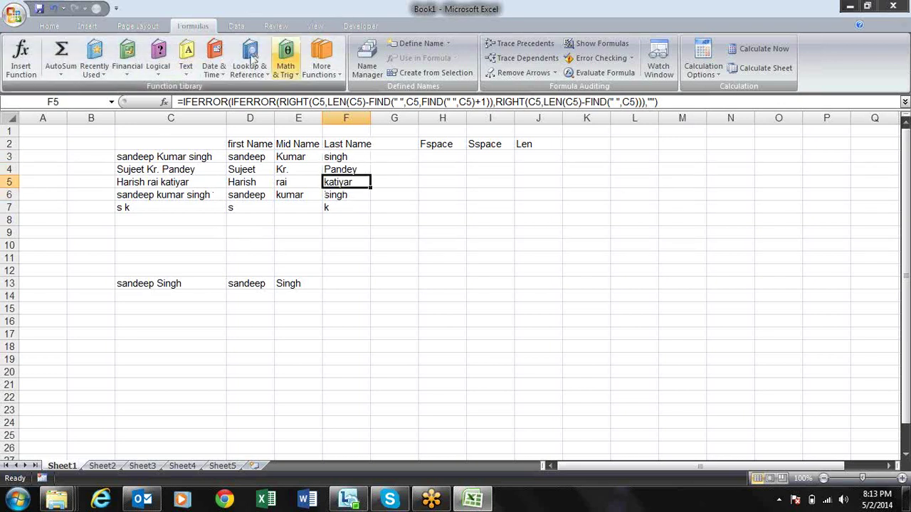
- Browse the Text functions list and re-check the name cells and formulas in C5:F7
left_click(186, 60)
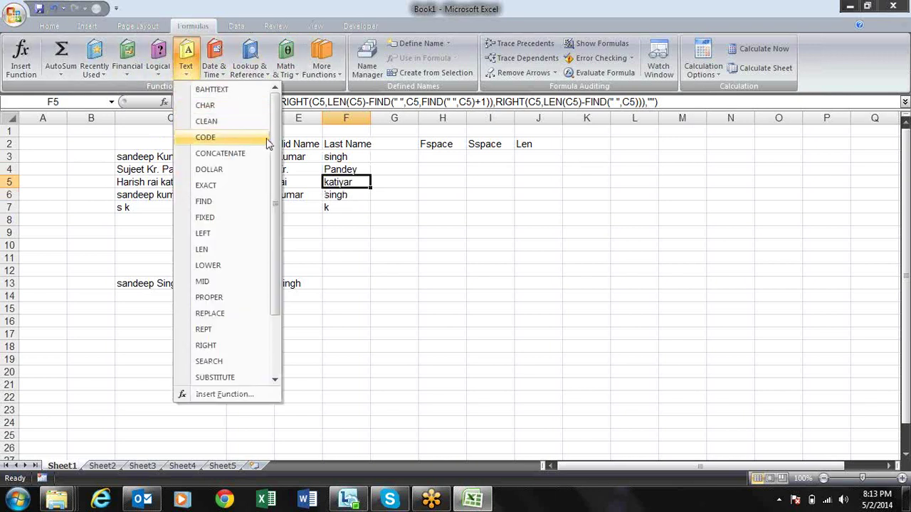
left_click_drag(276, 186, 276, 246)
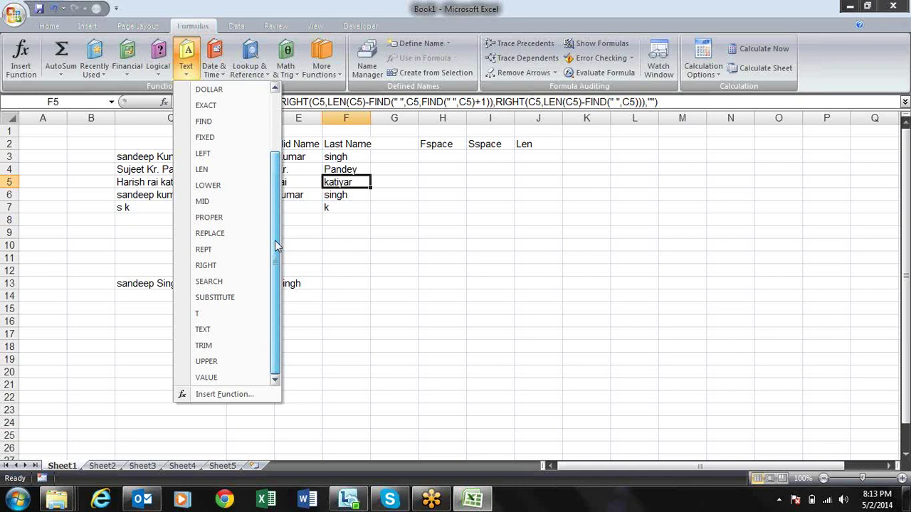
left_click_drag(276, 246, 277, 182)
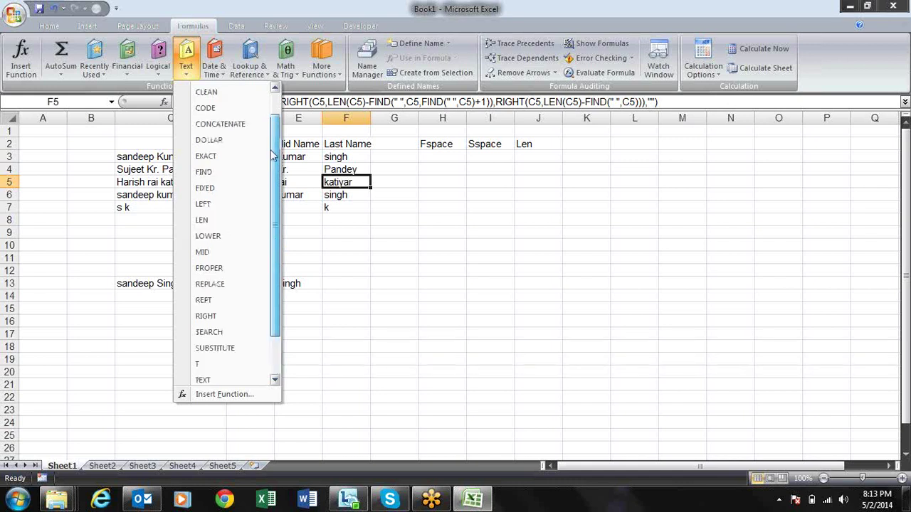
left_click(367, 293)
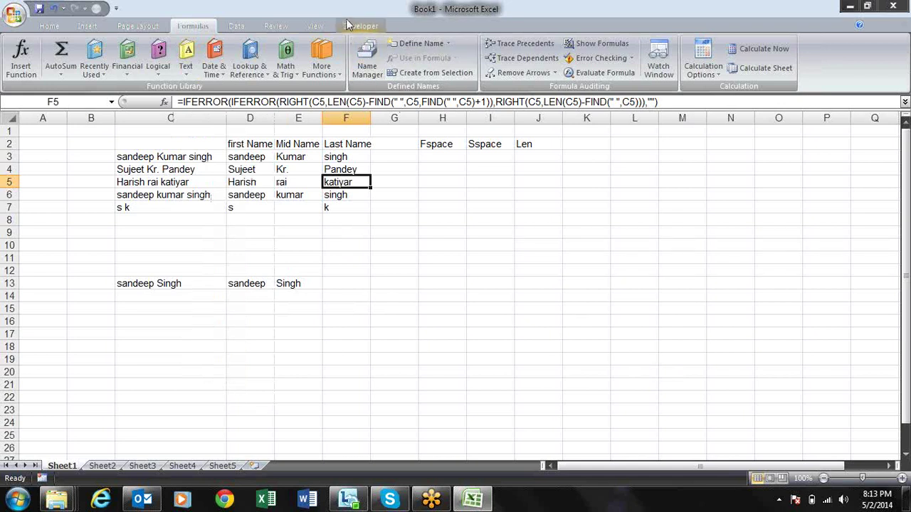
left_click(297, 207)
left_click(333, 212)
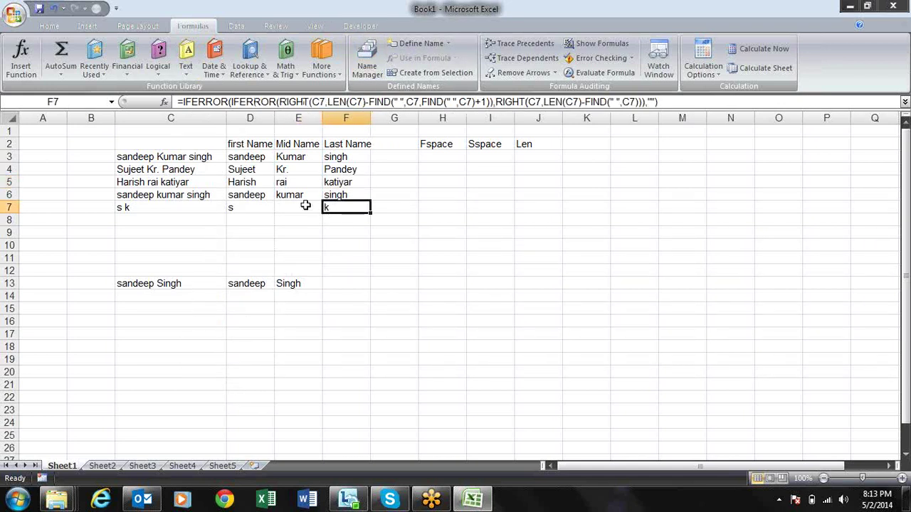
left_click(302, 206)
left_click(238, 212)
left_click(221, 208)
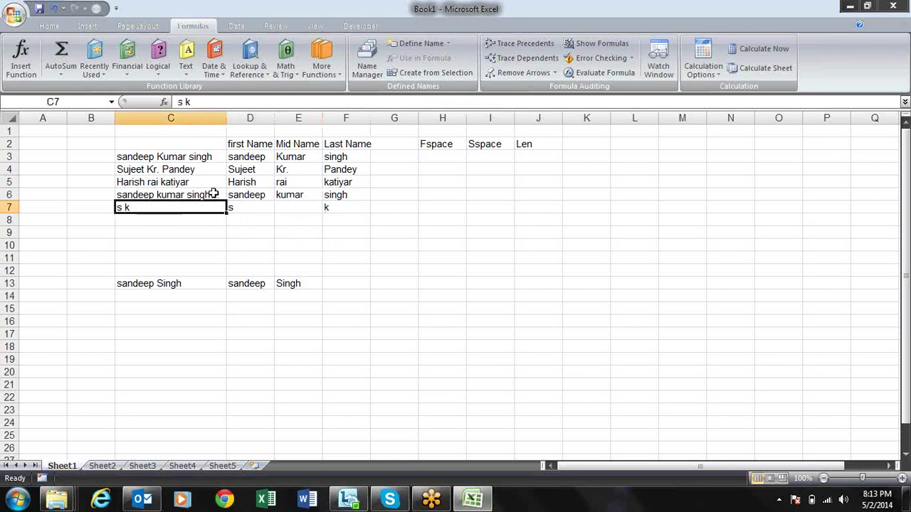
left_click_drag(214, 183, 212, 191)
left_click(262, 156)
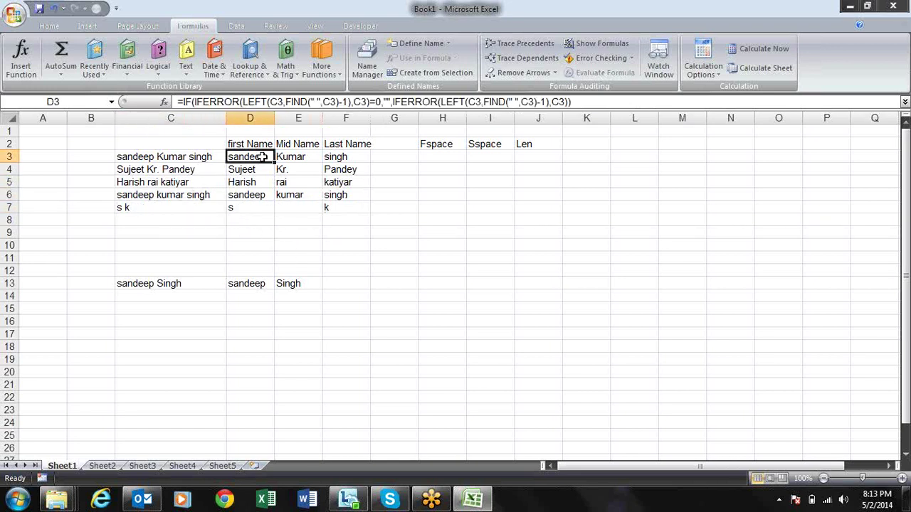
- Browse the Date & Time and Math & Trig function lists, then switch to Sheet2
left_click(214, 69)
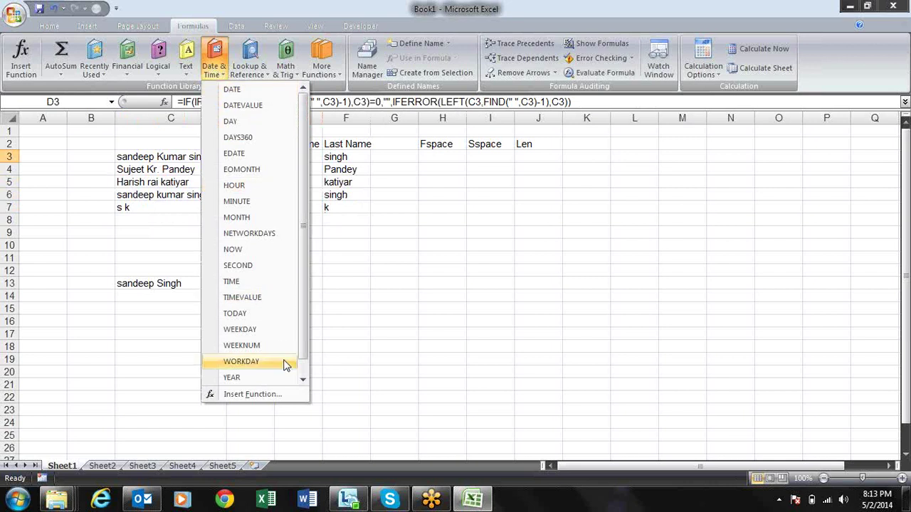
left_click_drag(304, 347, 305, 203)
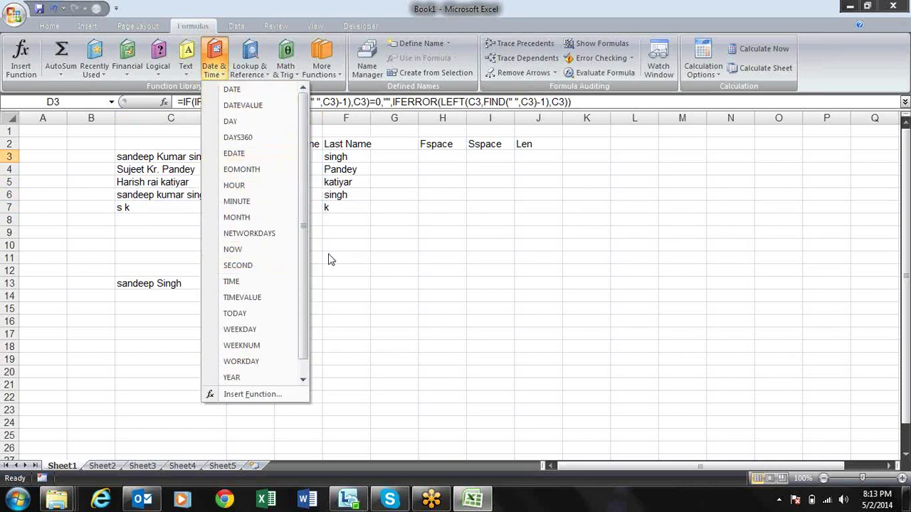
left_click(403, 254)
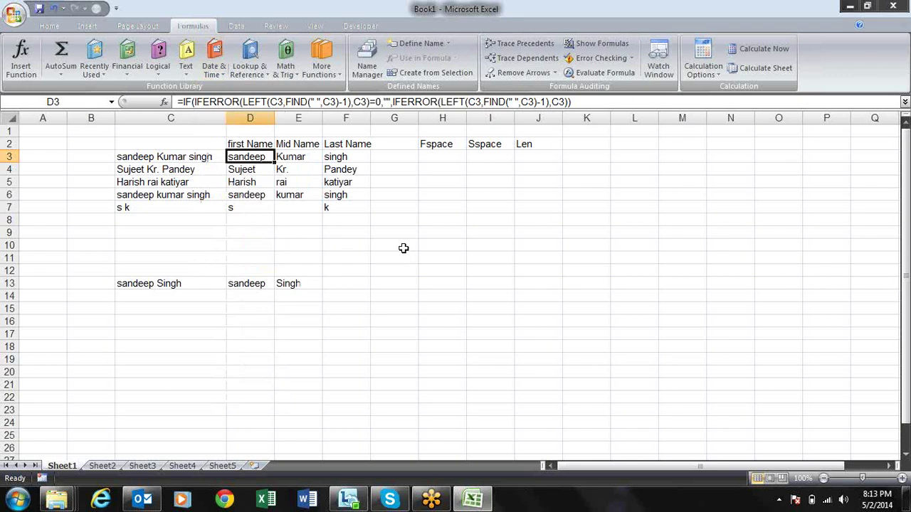
left_click(285, 64)
left_click(455, 277)
left_click(102, 465)
key("Down")
key("Down")
key("Up")
key("Up")
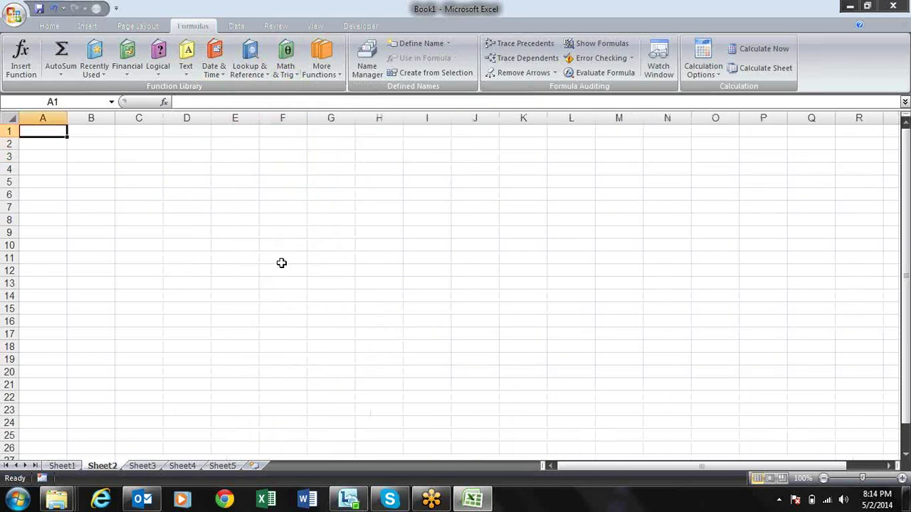
- Cancel a stray entry in A1 after glancing at the Math & Trig function list
type("M")
key("BackSpace")
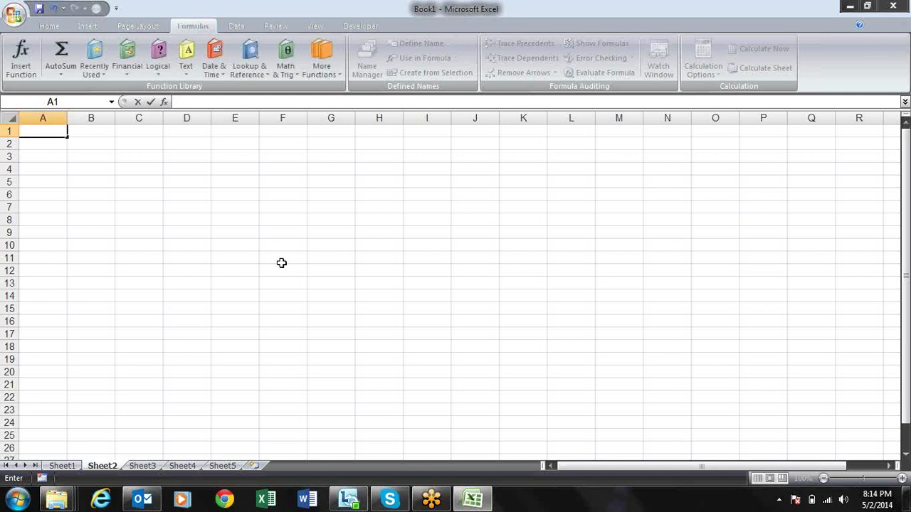
left_click(285, 66)
left_click(143, 145)
key("Return")
key("Return")
key("Up")
key("Up")
key("Down")
- Enter 12, 45, 65, -98, 45, -98 and -56 into A2:A8
type("12")
key("Return")
type("45")
key("Return")
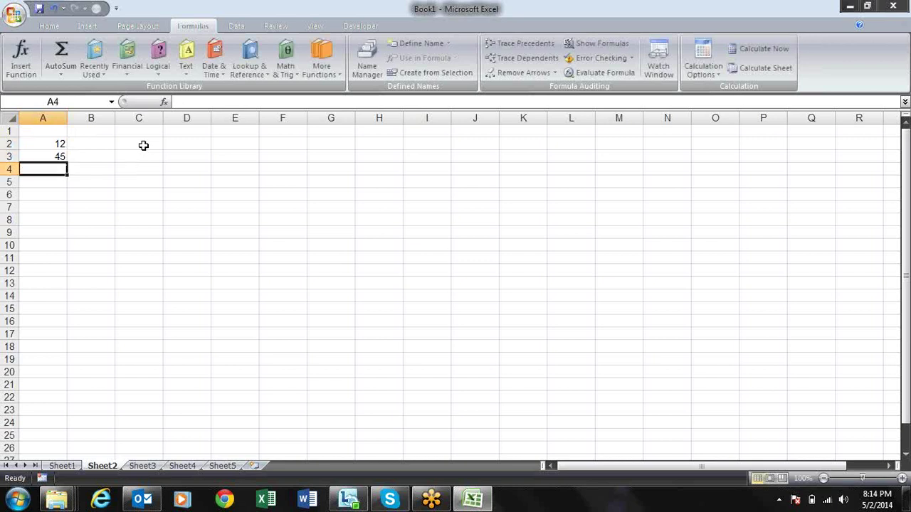
type("65")
key("Return")
type("=")
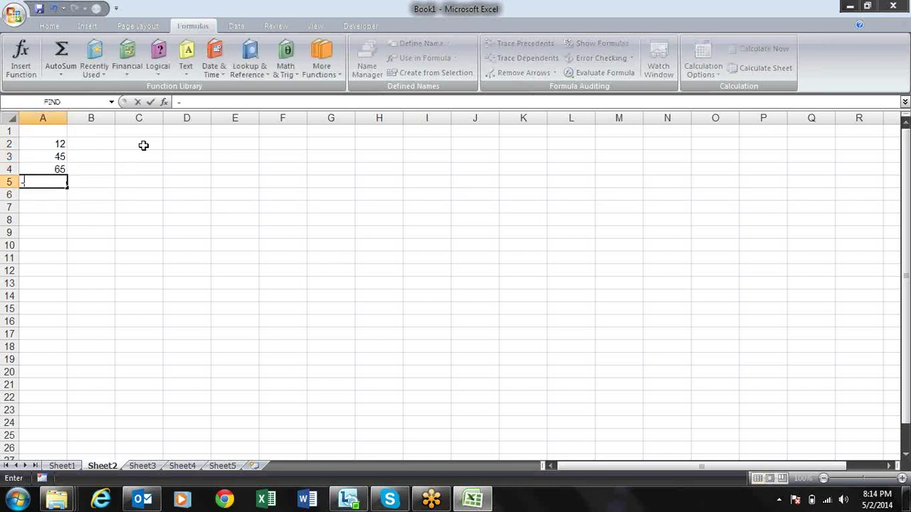
type("98")
key("Return")
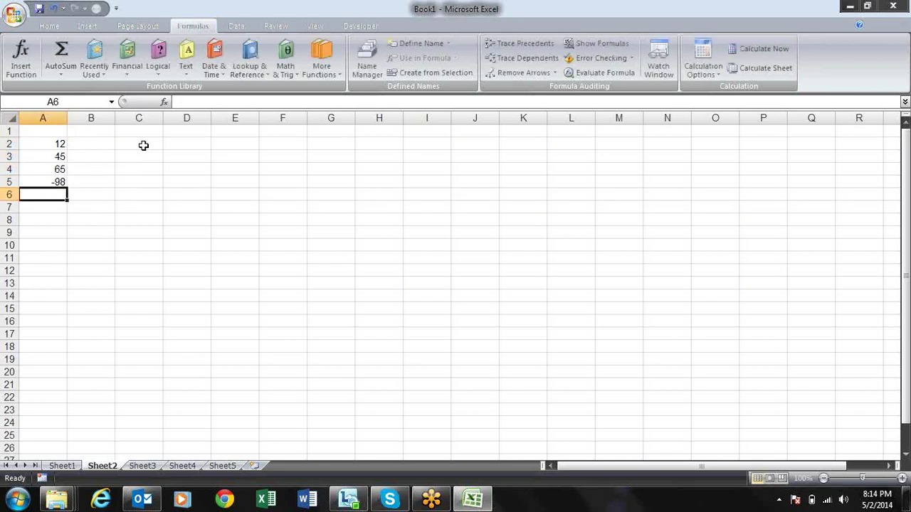
type("45")
key("Return")
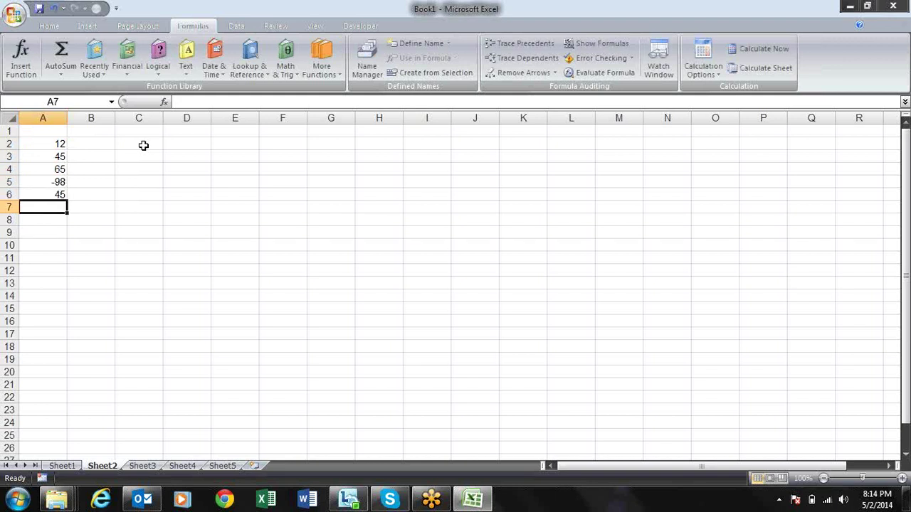
type("-98")
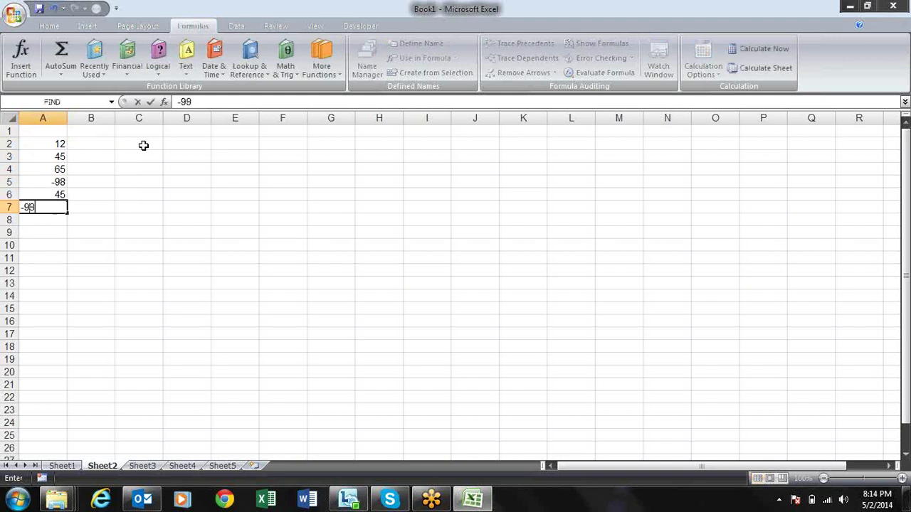
key("Return")
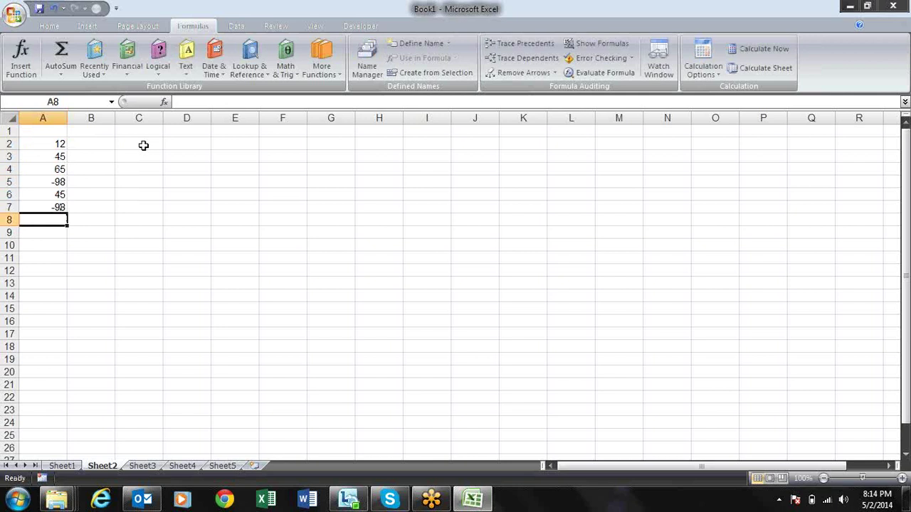
type("-56")
key("Return")
- Enter =ABS(A2) in B2 and fill it down to B8
key("Up")
key("Up")
key("Up")
key("Up")
key("Up")
key("Up")
key("Up")
key("Right")
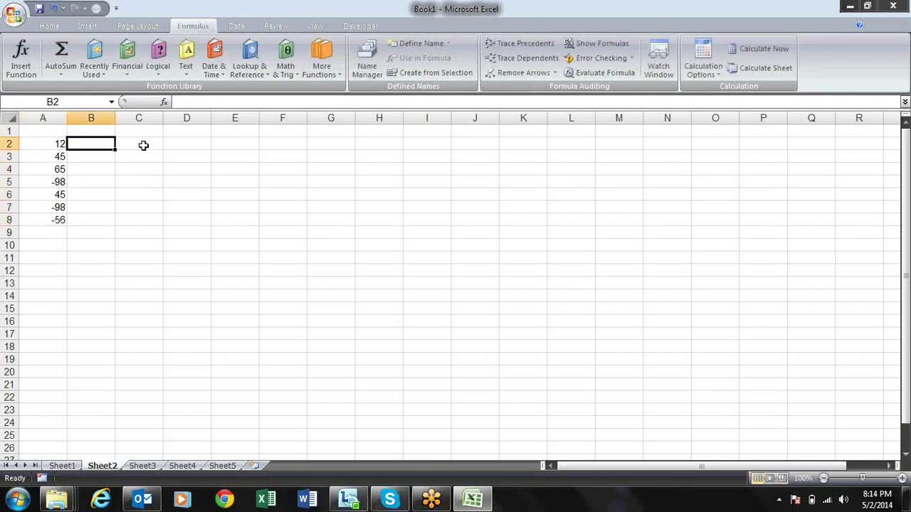
type("=")
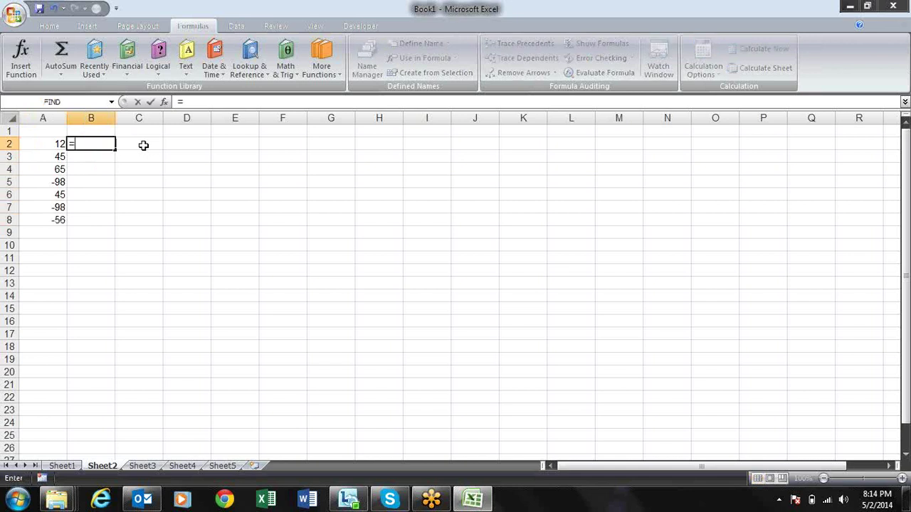
type("ab")
key("Tab")
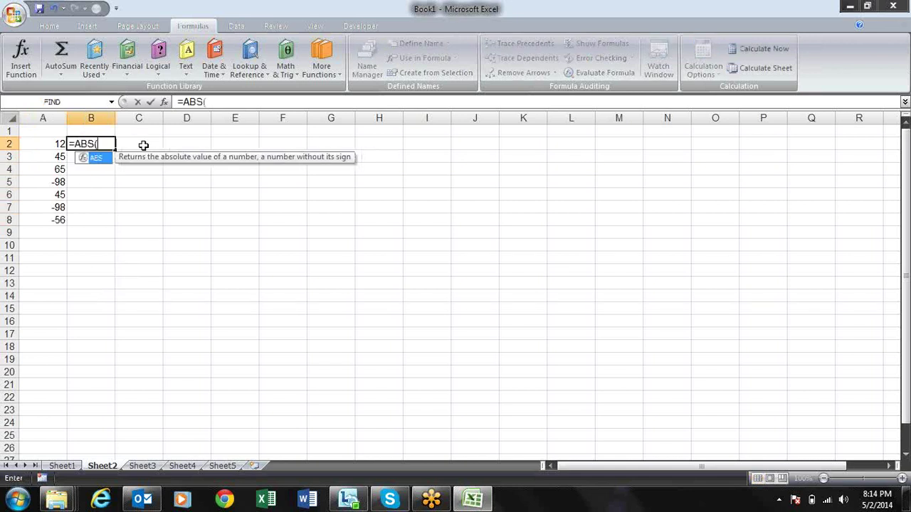
key("Left")
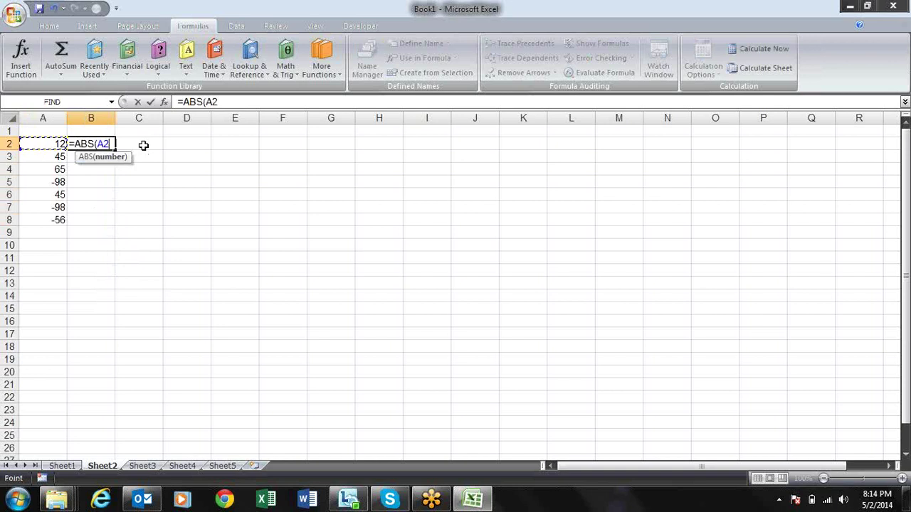
type(")")
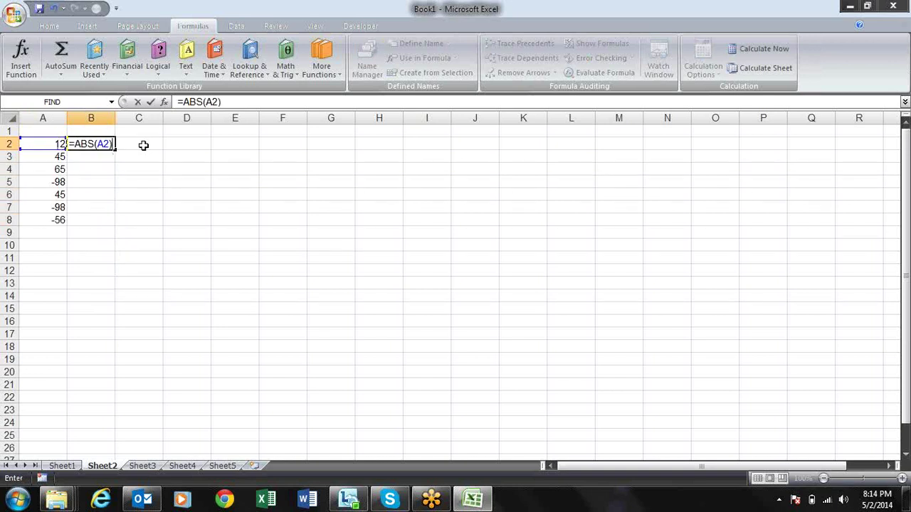
key("Return")
key("Up")
left_click_drag(114, 149, 109, 229)
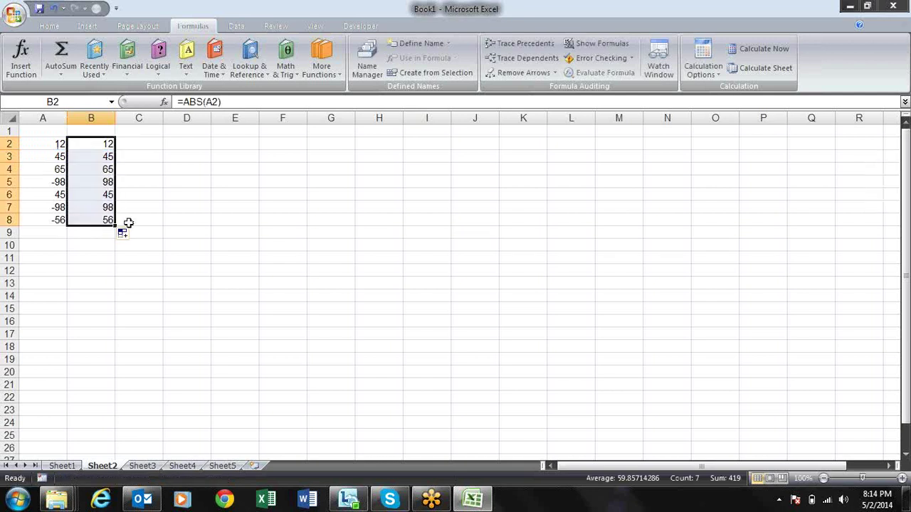
left_click(171, 218)
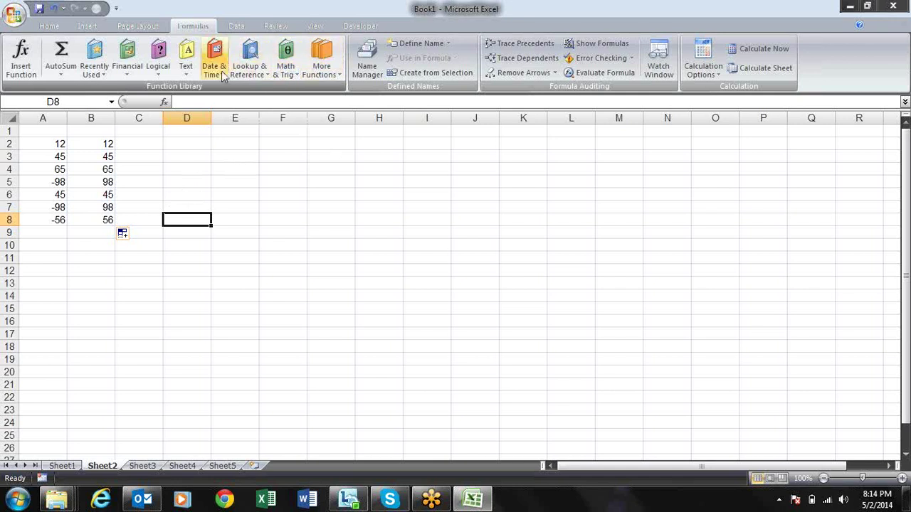
- Add the headings 'Ceiling' in F2 and 'floor' in G2
left_click(285, 65)
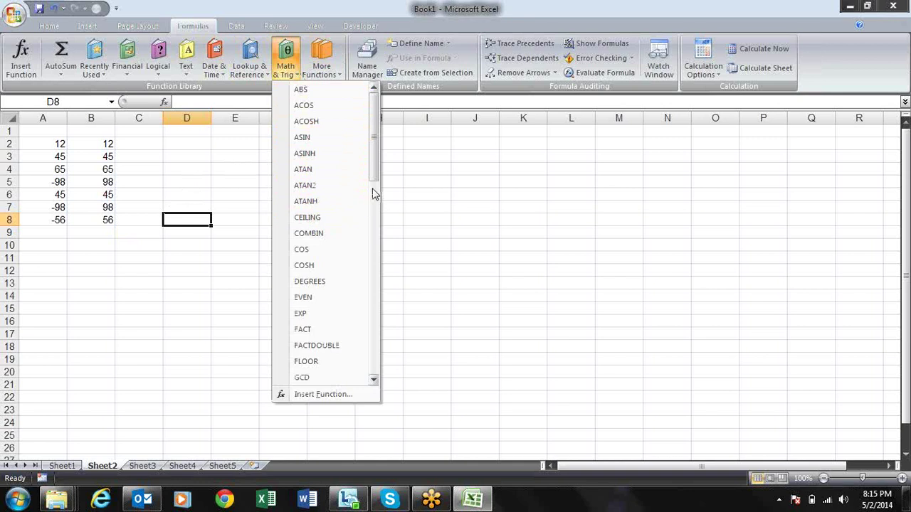
left_click(459, 169)
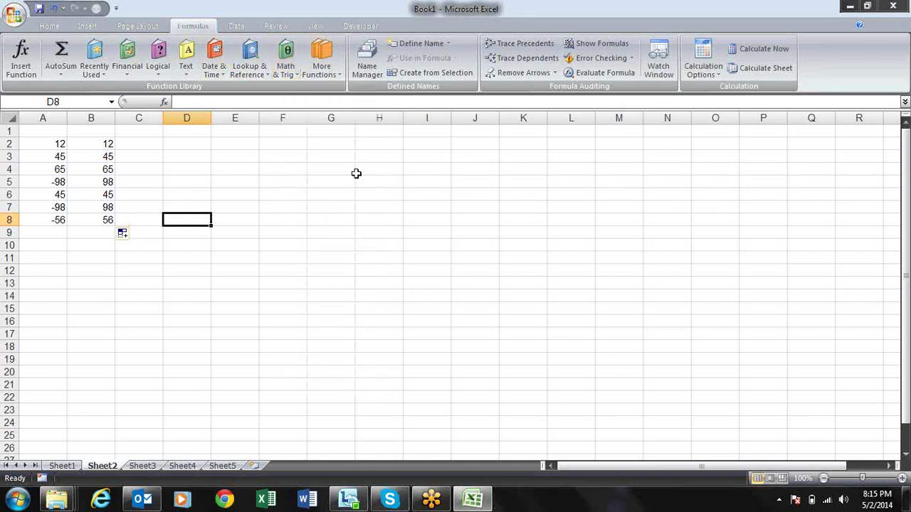
left_click(283, 146)
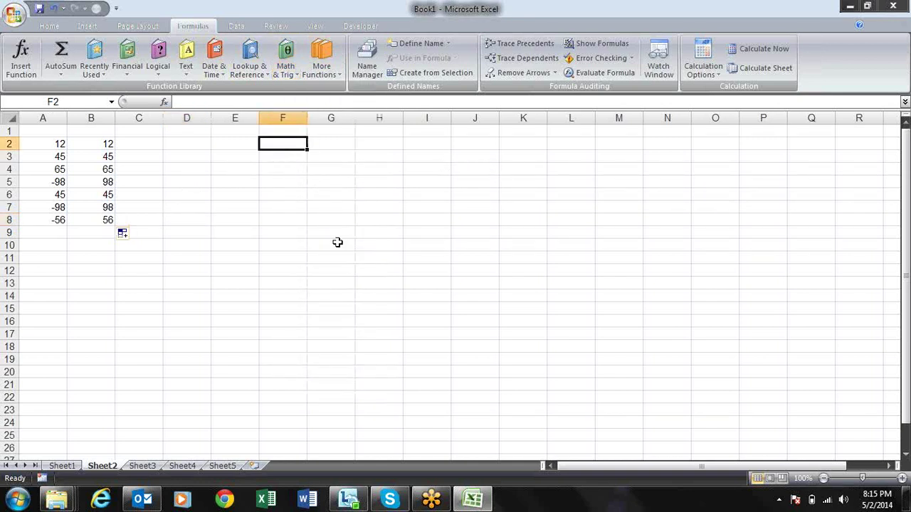
type("Ceiling")
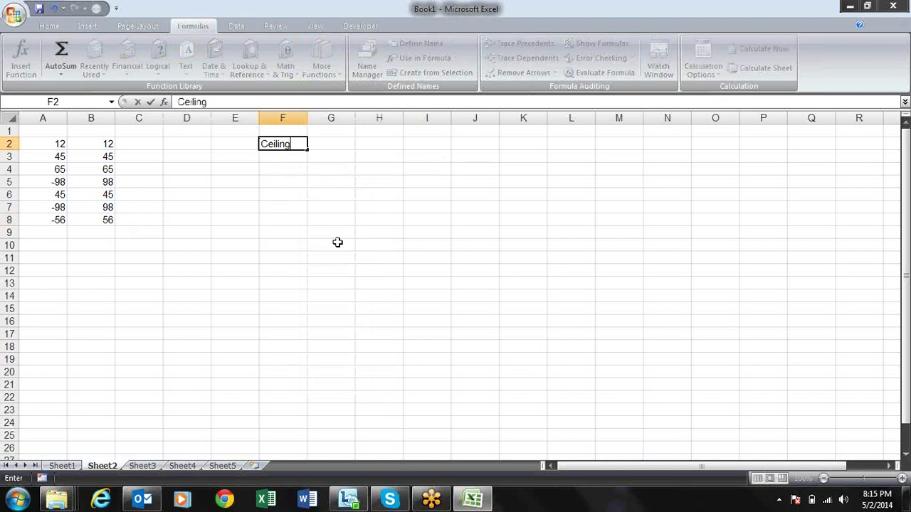
key("Tab")
type("floor")
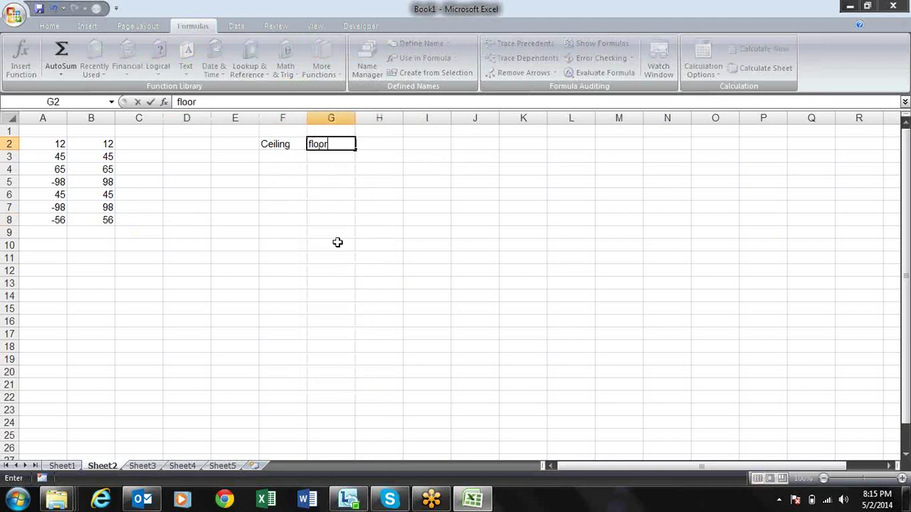
key("Return")
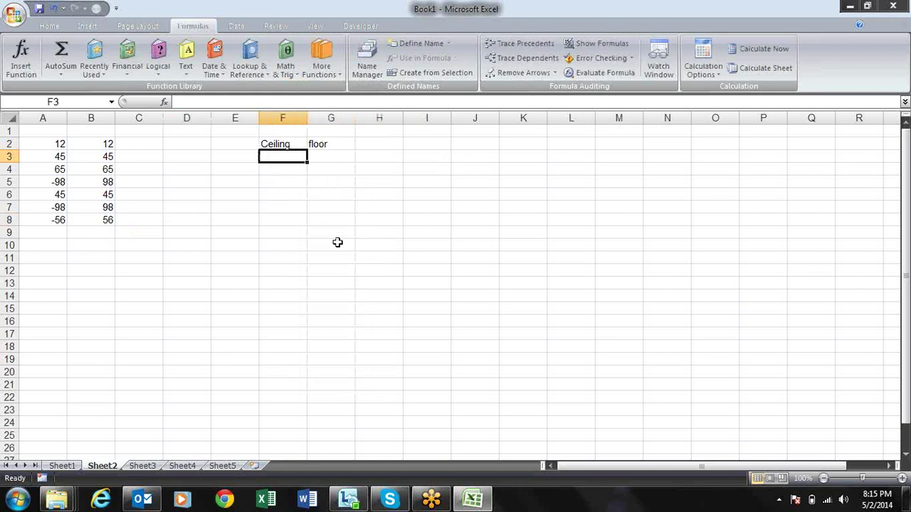
- Enter 1 and 2 in E3:E4 and extend the series to 21 down to E23
key("Left")
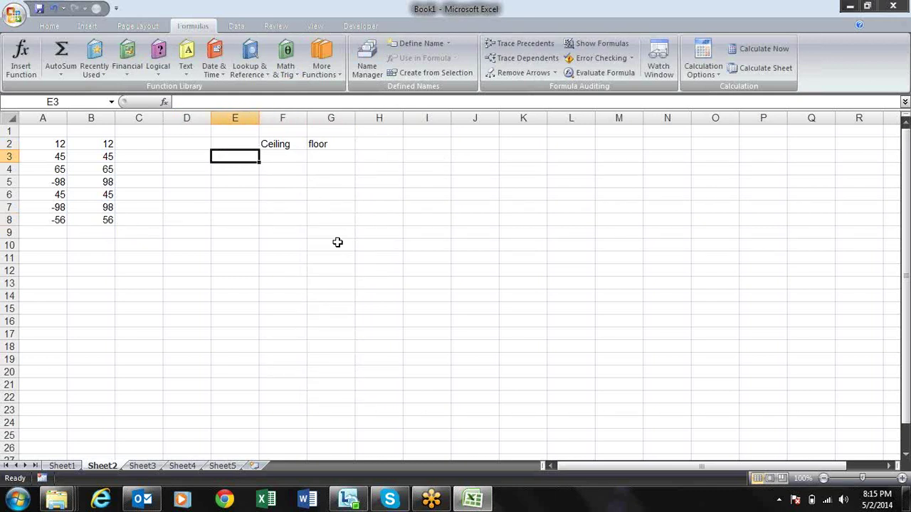
type("12")
key("BackSpace")
key("Return")
type("23")
key("Return")
key("Up")
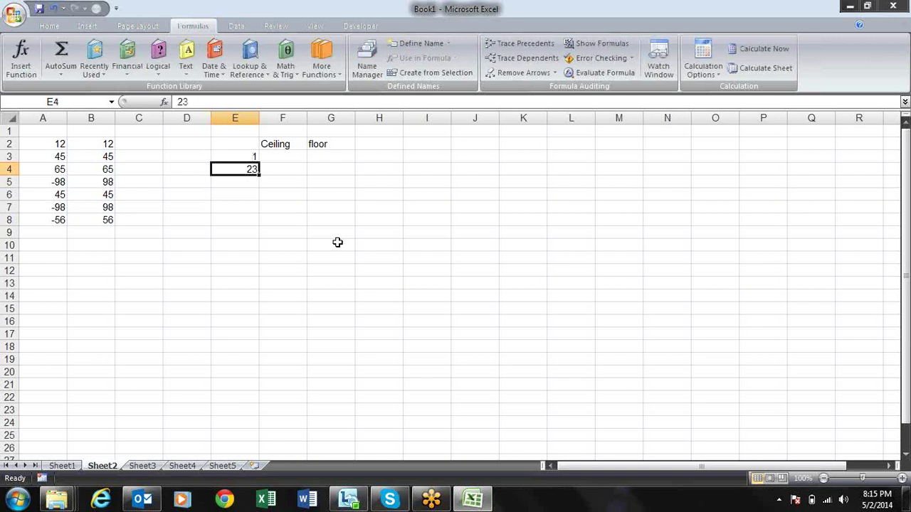
type("2")
key("Up")
key("shift+Down")
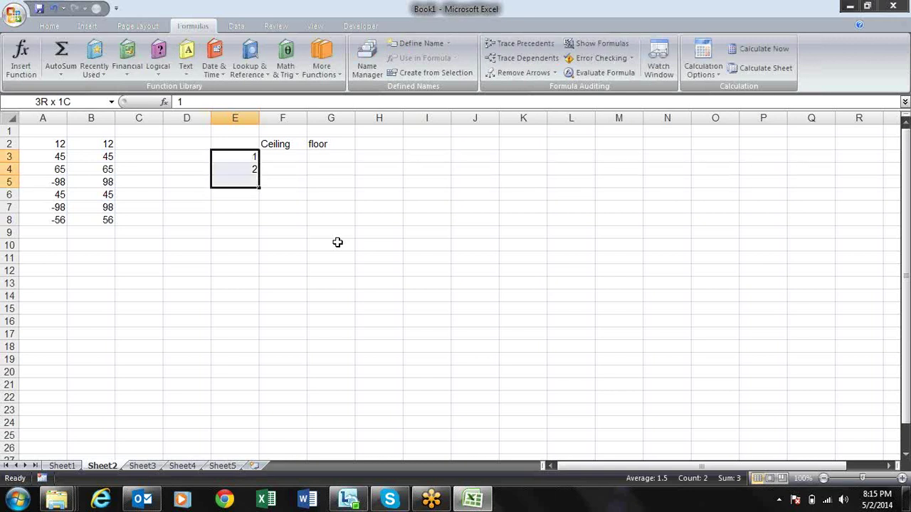
left_click_drag(261, 177, 255, 415)
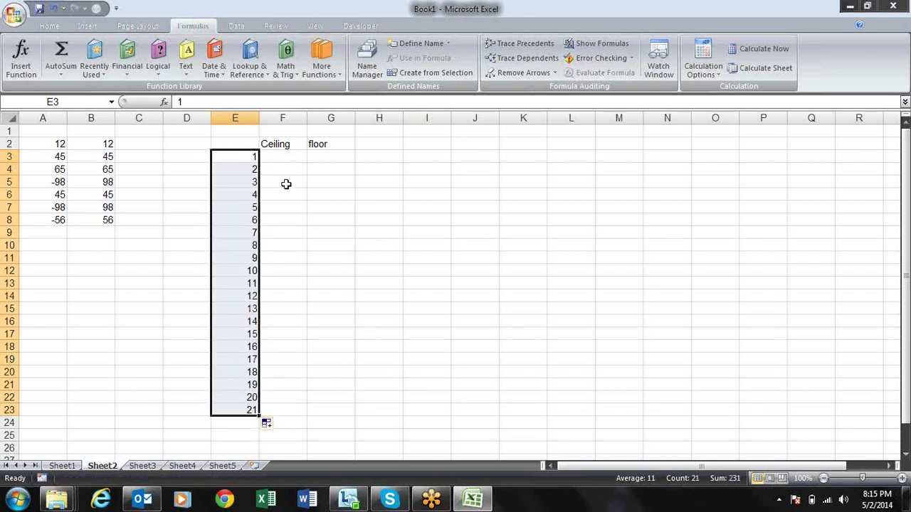
left_click(282, 158)
- Enter =CEILING(E3,7) in F3 and fill it down to F23, giving 7, 14 and 21
type("=")
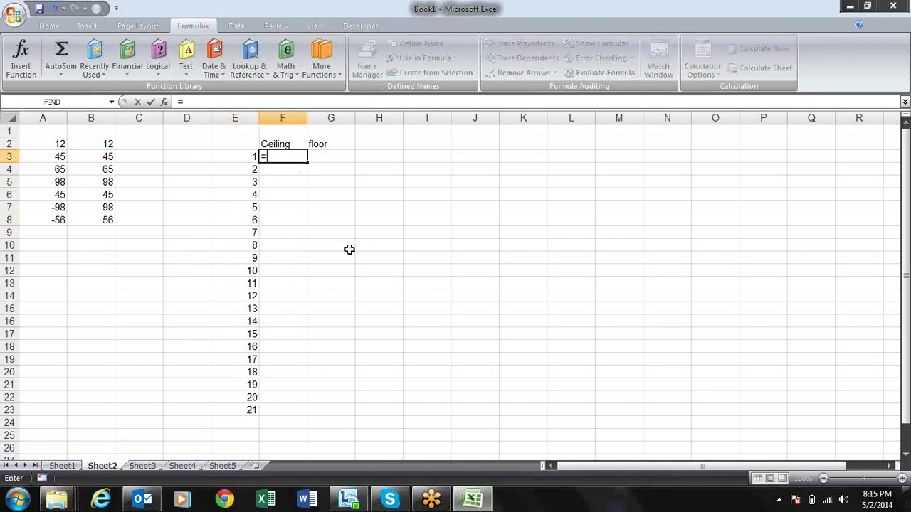
type("CEILING(")
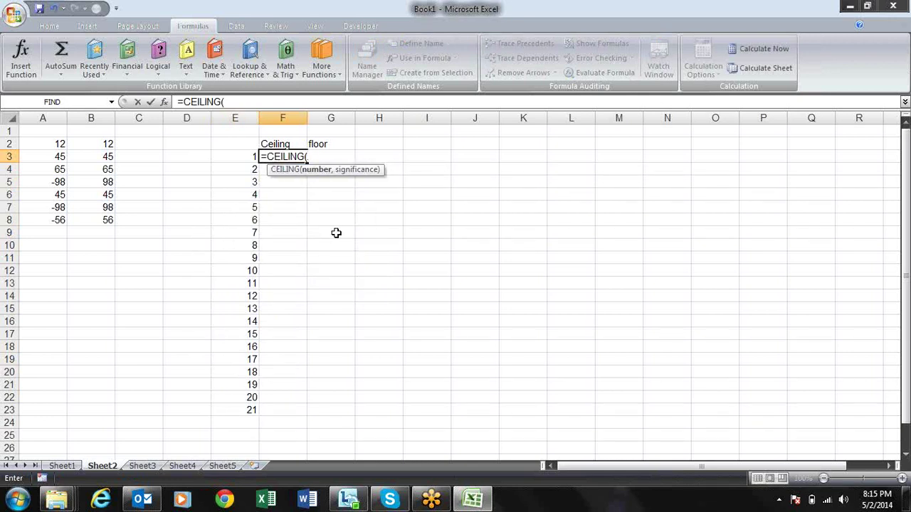
left_click(252, 157)
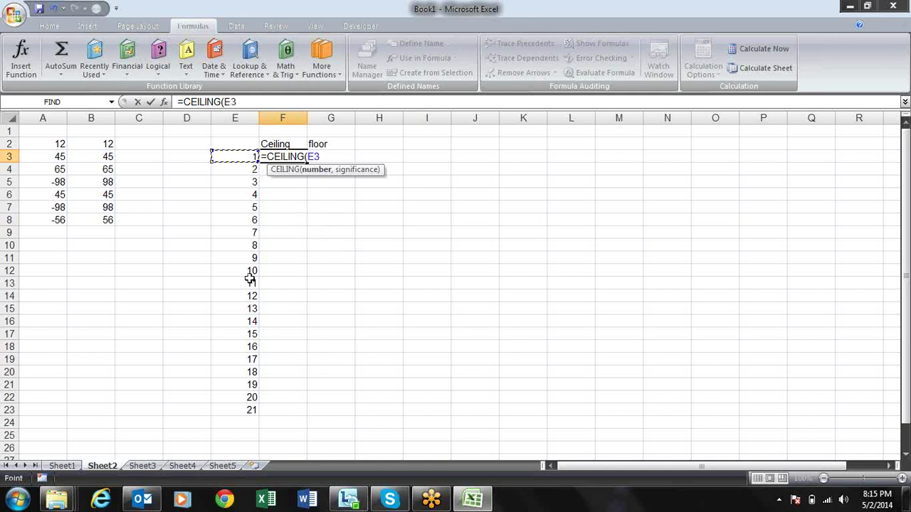
type(",")
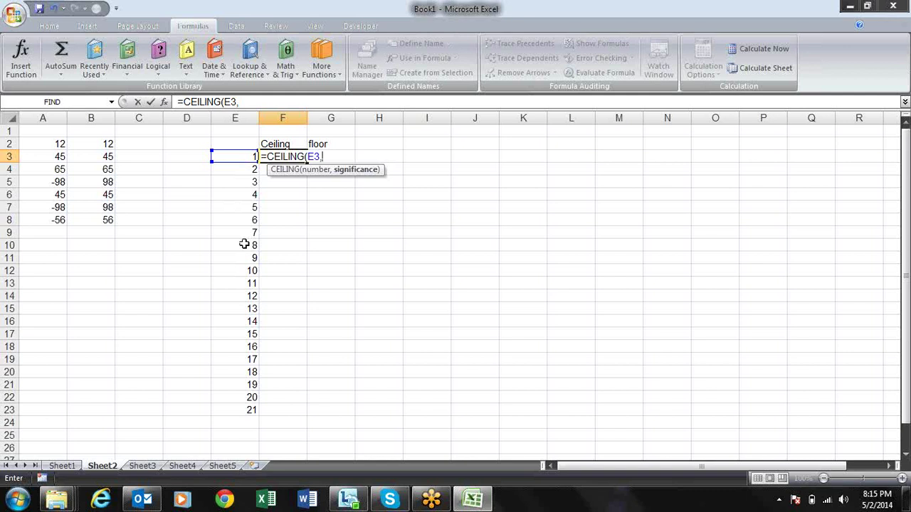
type("7")
type(")")
key("Return")
key("Up")
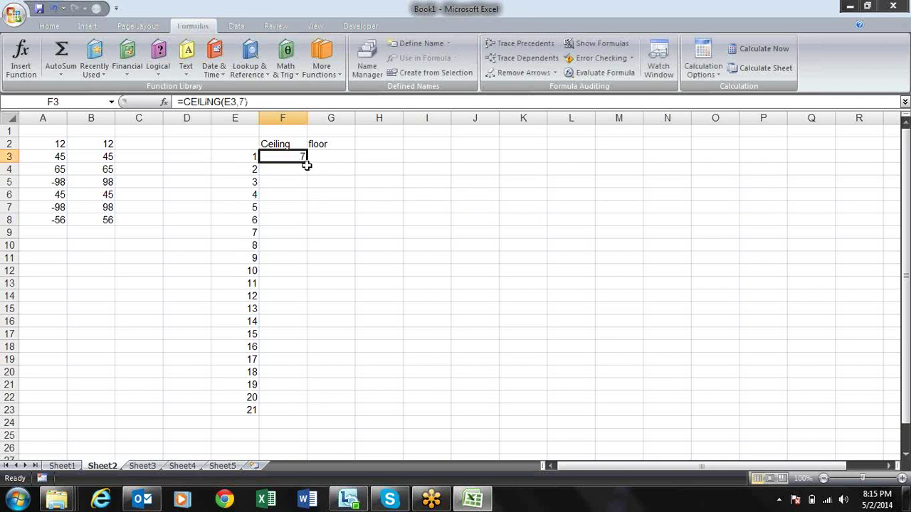
left_click_drag(306, 162, 308, 420)
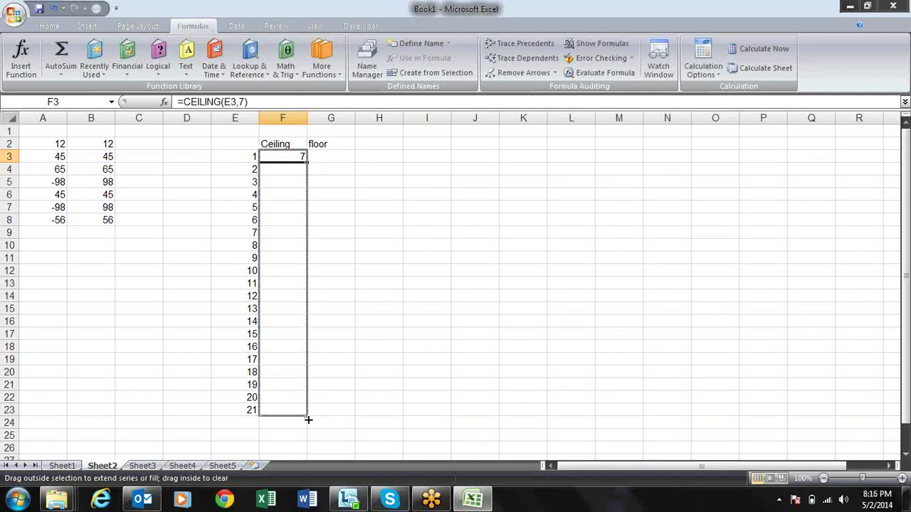
left_click(344, 157)
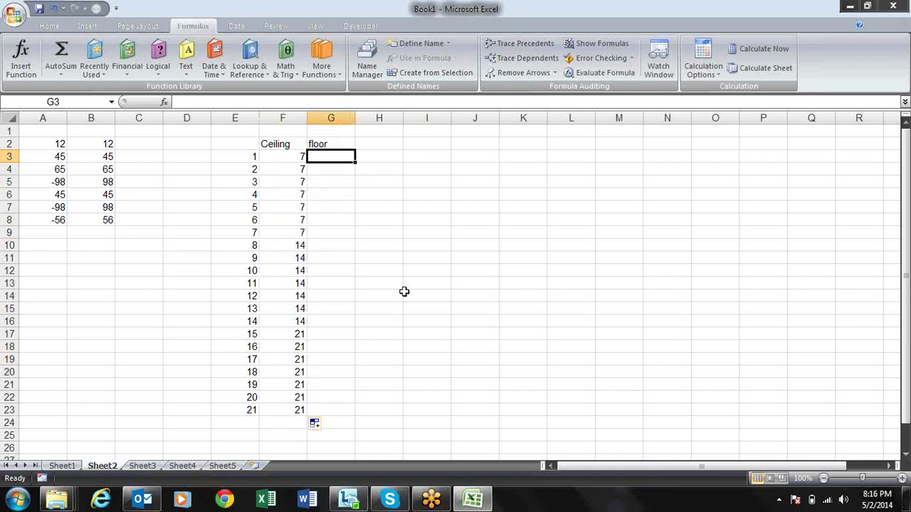
- Enter =FLOOR(E3,7) in G3 and fill it down to G23
type("=fl")
key("Tab")
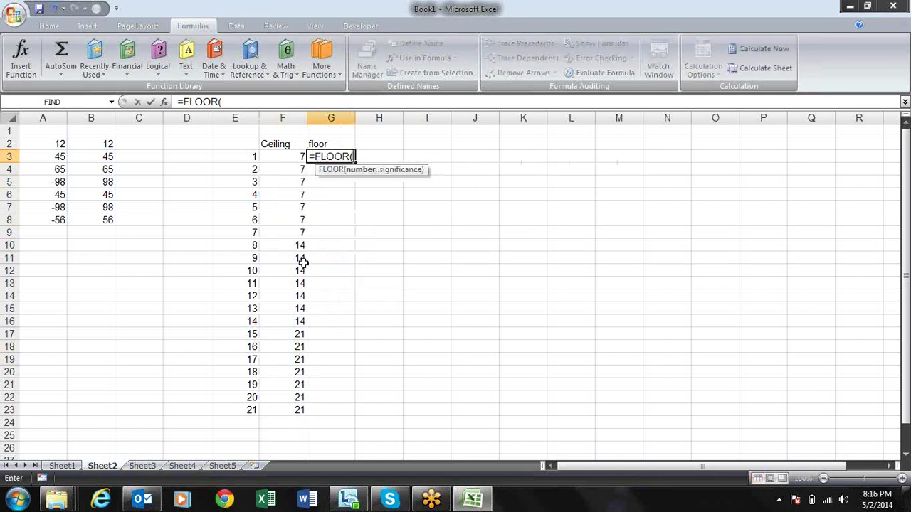
left_click(252, 154)
type(",")
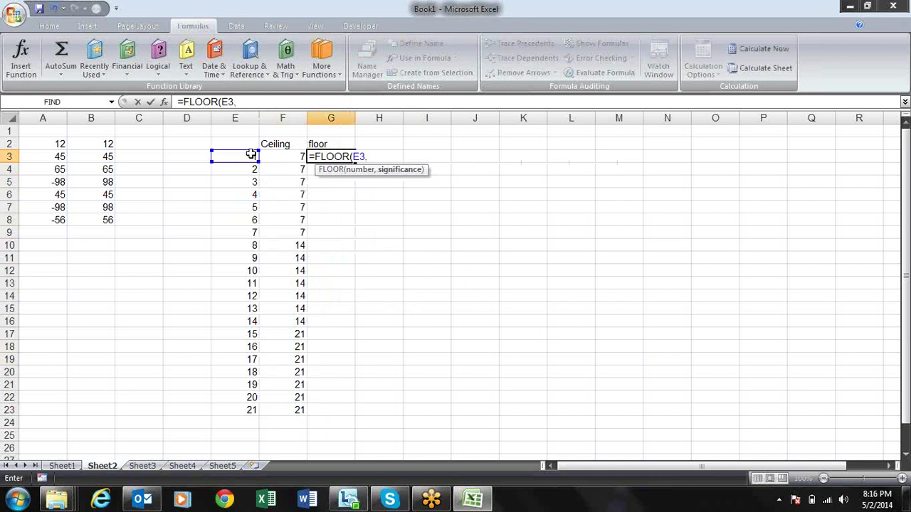
type("7)")
key("Return")
key("Up")
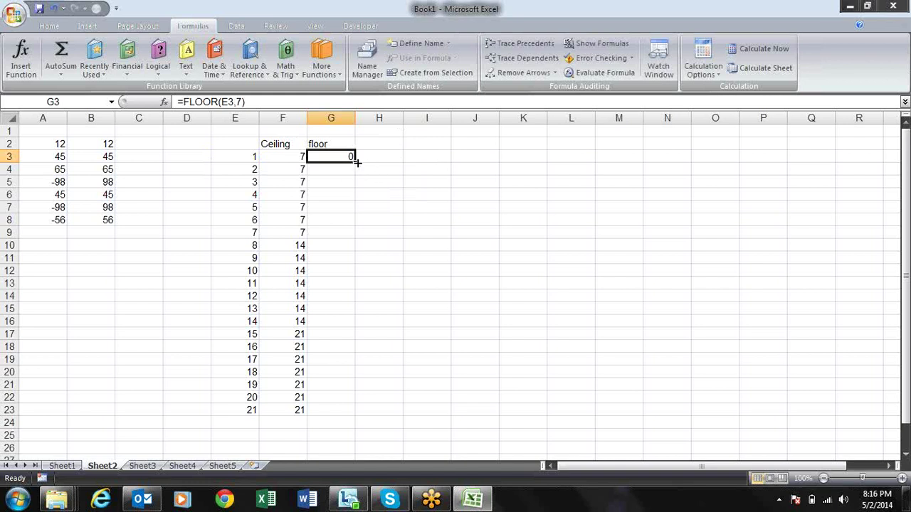
left_click_drag(355, 162, 342, 417)
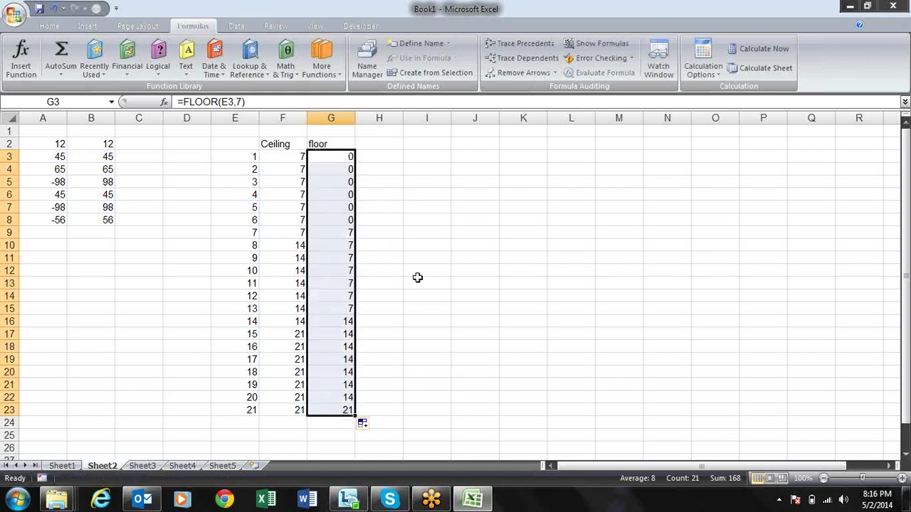
- Review the CEILING formulas and results in F4, F9, F10, F16 and F17:F23
left_click(396, 242)
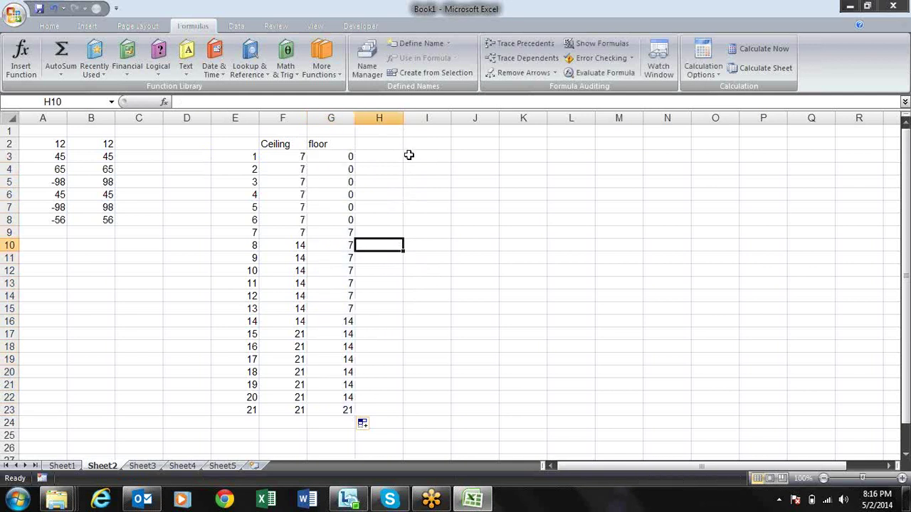
left_click(299, 168)
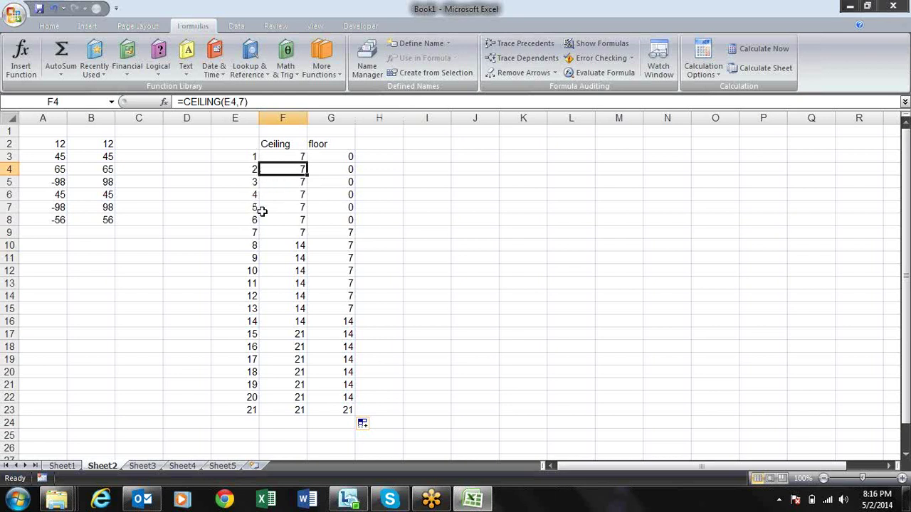
left_click(302, 230)
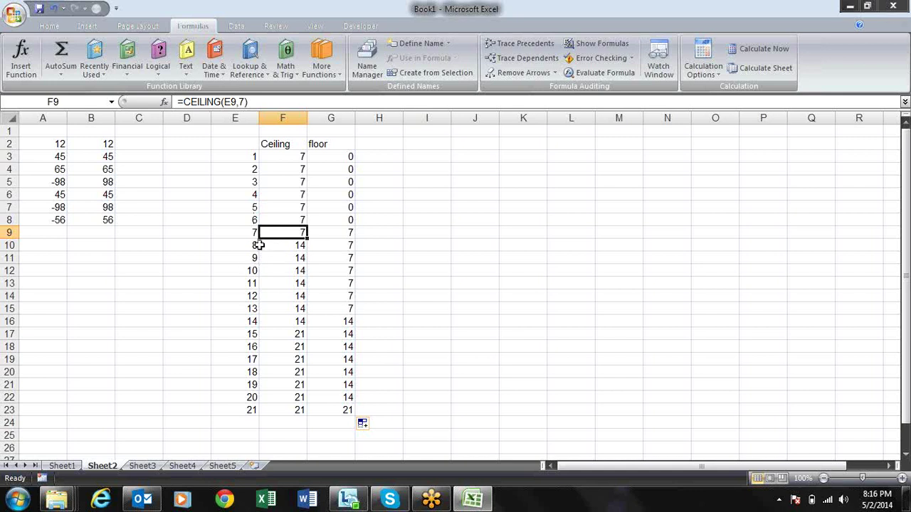
left_click(285, 245)
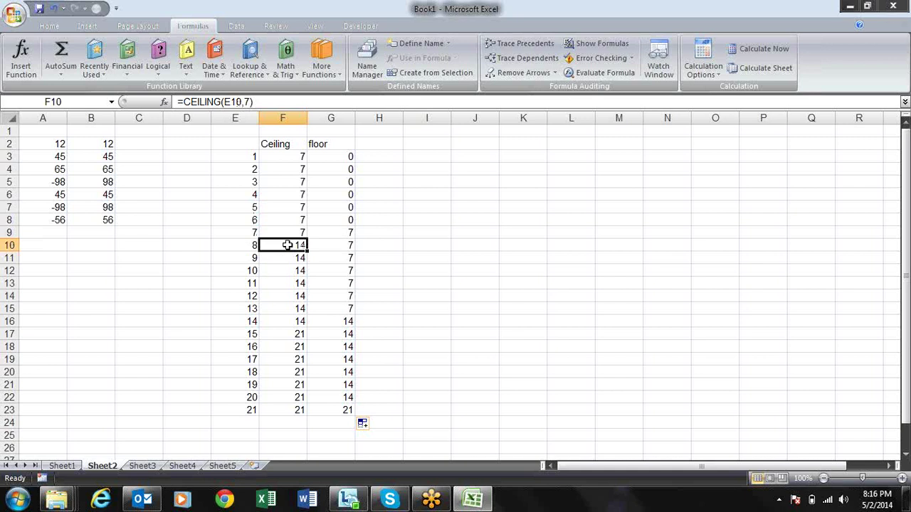
left_click(279, 324)
left_click(258, 335)
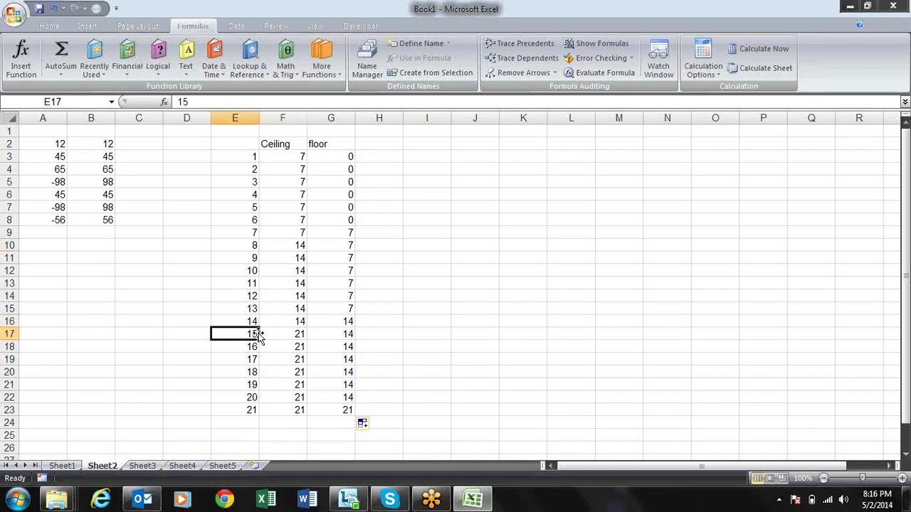
left_click_drag(287, 332, 281, 412)
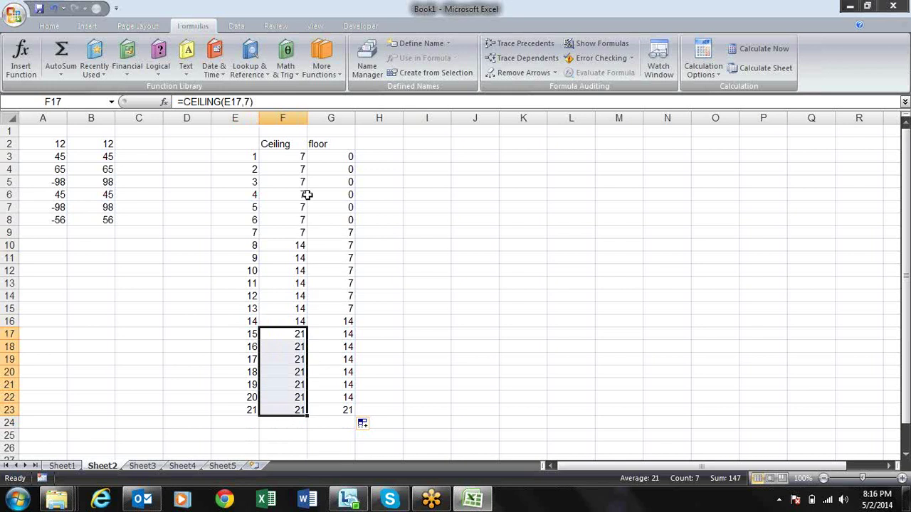
left_click(291, 155)
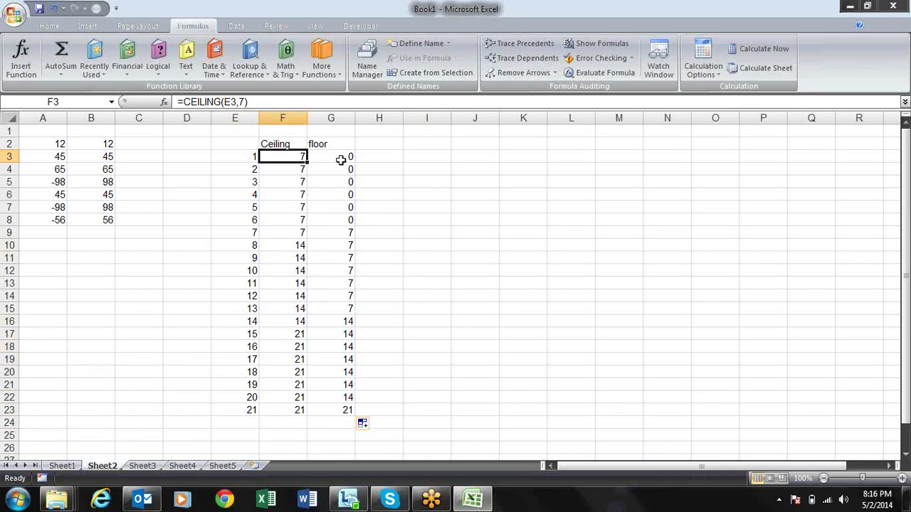
left_click(299, 144)
- Make the Ceiling and floor headings in F2 and G2 bold
key("ctrl+b")
key("Right")
key("ctrl+b")
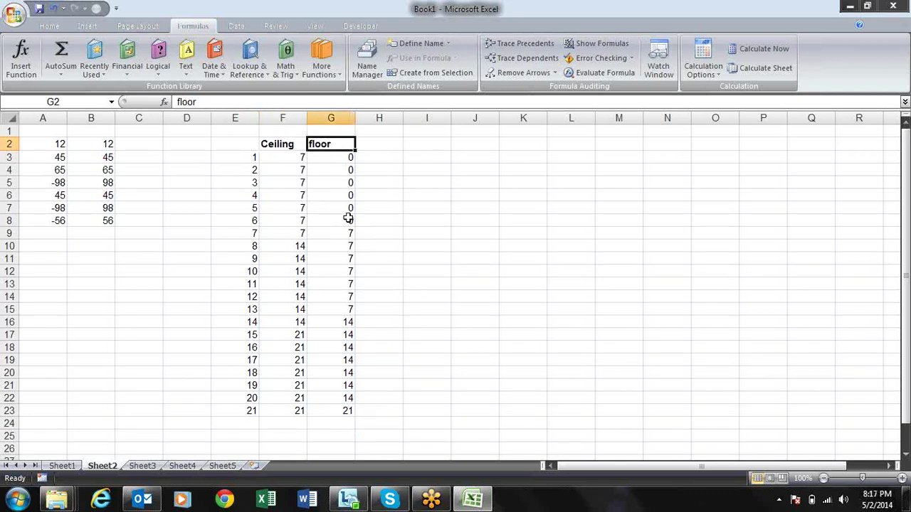
key("Down")
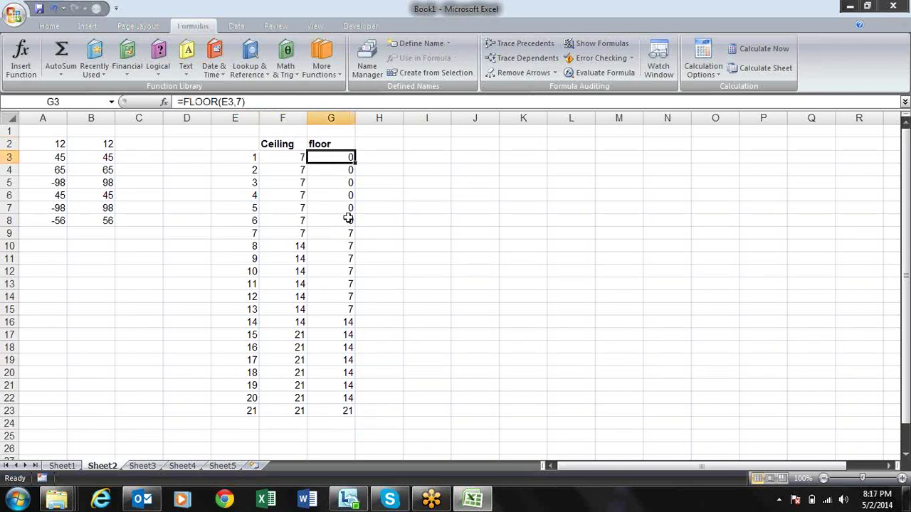
- Step through the ceiling and floor results in columns F and G
key("Left")
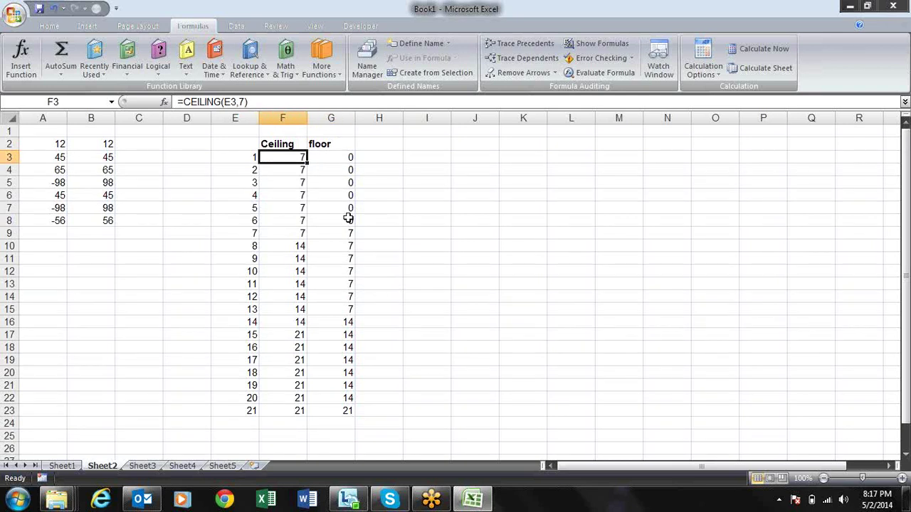
key("Down")
key("Down")
key("Down")
key("Up")
key("Up")
key("Up")
key("Down")
key("Down")
key("Down")
key("Down")
key("Down")
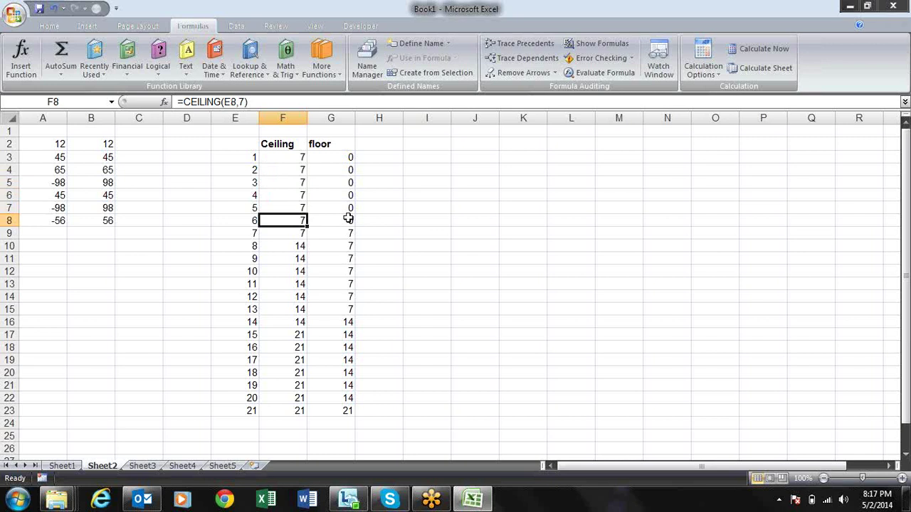
key("Right")
key("Up")
key("Up")
key("Up")
key("Up")
key("Down")
key("Down")
key("Down")
key("Down")
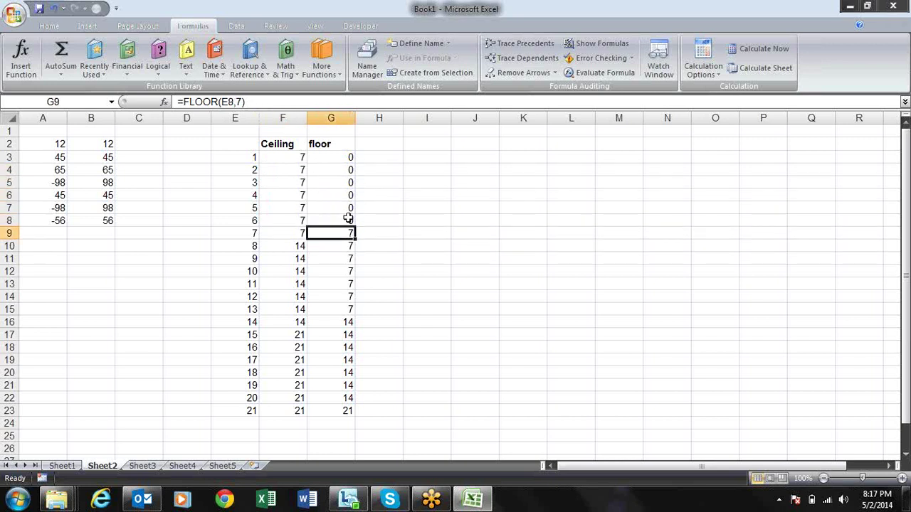
key("Down")
key("Down")
key("Up")
key("Up")
key("Down")
key("Down")
key("Down")
key("Down")
key("Down")
key("Down")
key("Down")
key("Down")
key("Down")
key("Down")
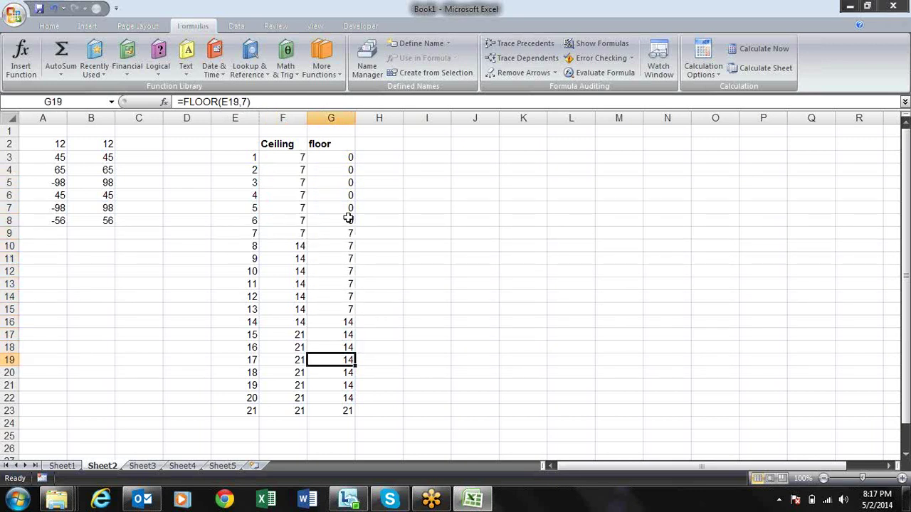
key("Up")
key("Up")
key("Up")
key("Up")
key("Up")
key("Up")
key("Up")
key("Up")
key("Up")
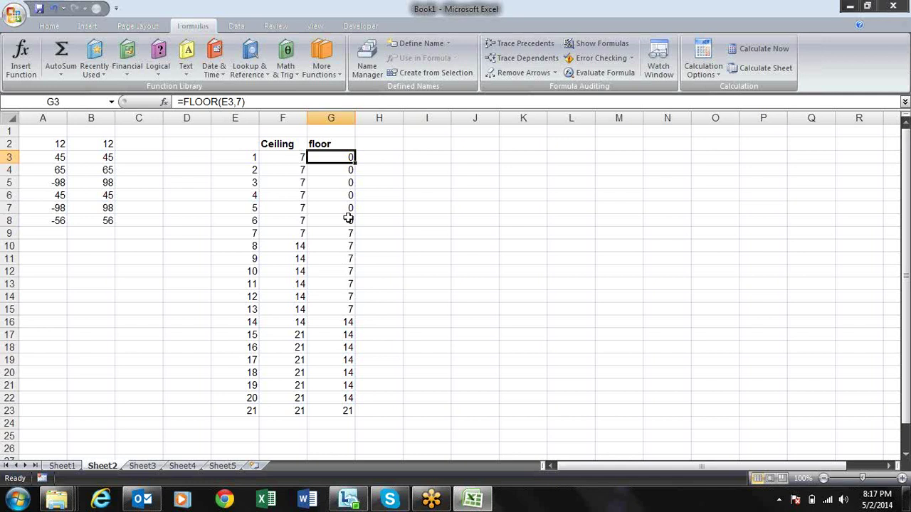
key("Left")
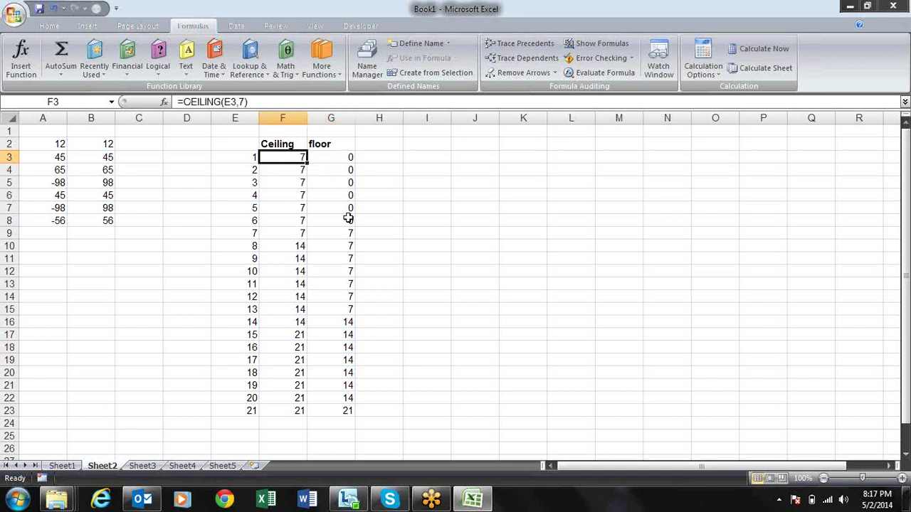
key("Left")
- Select the numbers in blocks of seven (E3:E9, E10:E16, E17:E23), then return to F3
key("shift+Down")
key("shift+Down")
key("shift+Down")
key("shift+Down")
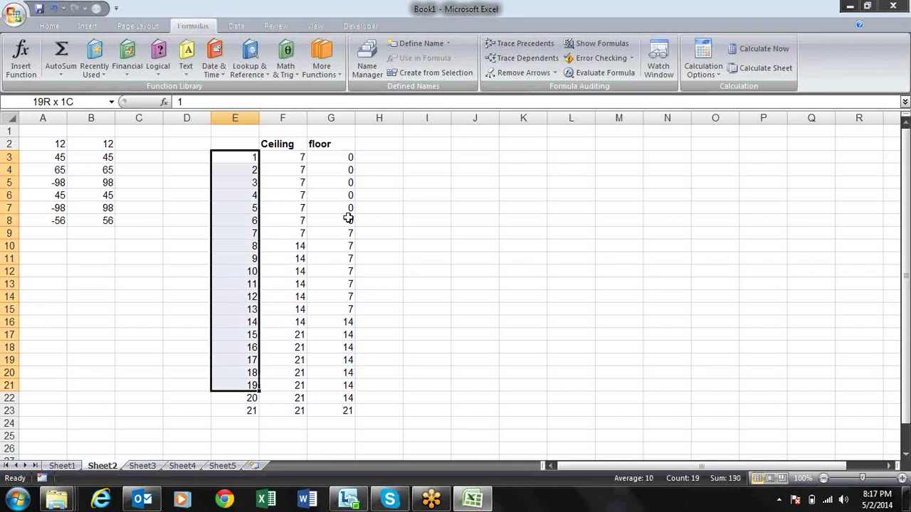
key("shift+Down")
key("shift+Down")
key("shift+Down")
key("Up")
key("Down")
key("shift+Down")
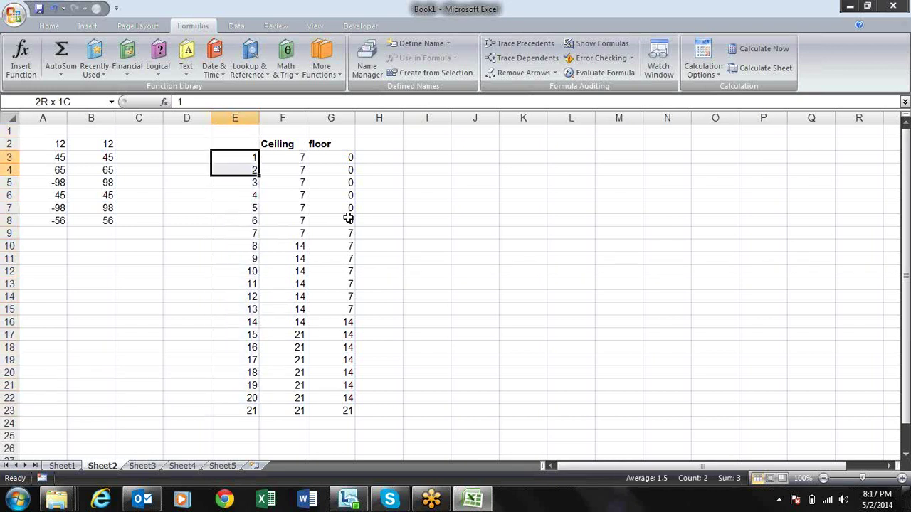
key("shift+Down")
key("shift+Down")
key("shift+Down")
key("shift+Up")
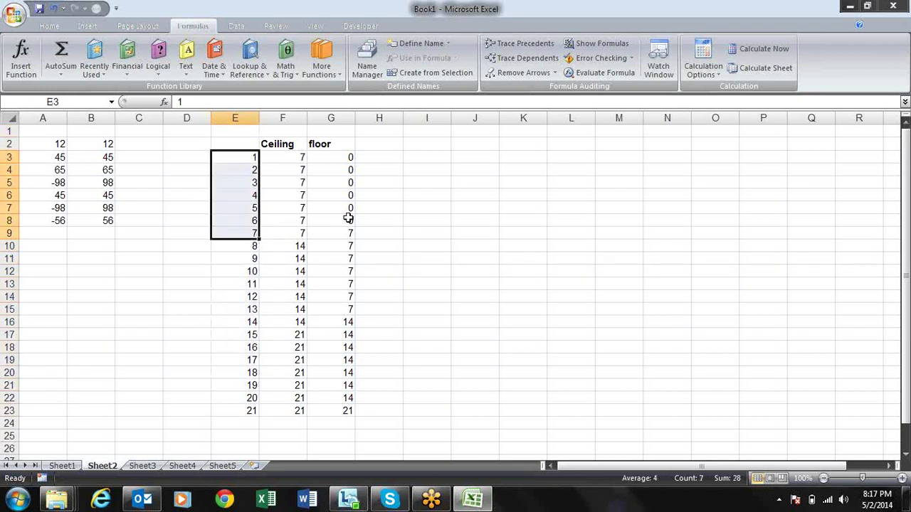
key("Down")
key("Down")
key("Down")
key("Down")
key("Up")
key("shift+Down")
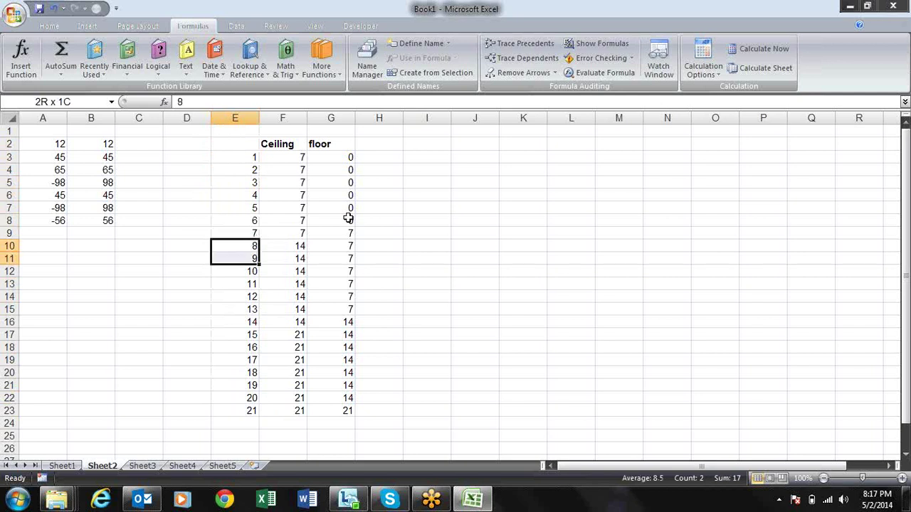
key("shift+Down")
key("shift+Down")
key("shift+Down")
key("Down")
key("Down")
key("Down")
key("Down")
key("Down")
key("Down")
key("Down")
key("shift+Down")
key("shift+Down")
key("shift+Down")
key("shift+Down")
key("shift+Down")
key("shift+Down")
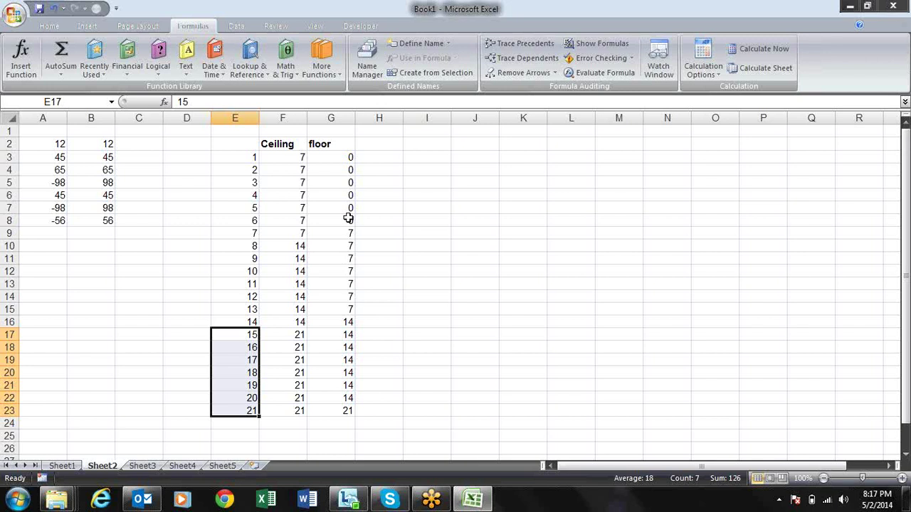
key("Up")
key("Up")
key("Up")
key("Up")
key("Up")
key("Up")
key("Up")
key("Up")
key("Up")
key("Up")
key("Up")
key("Up")
key("Down")
key("Right")
- Change F3 to =CEILING(E3,7)/7 and fill it down to F23
key("F2")
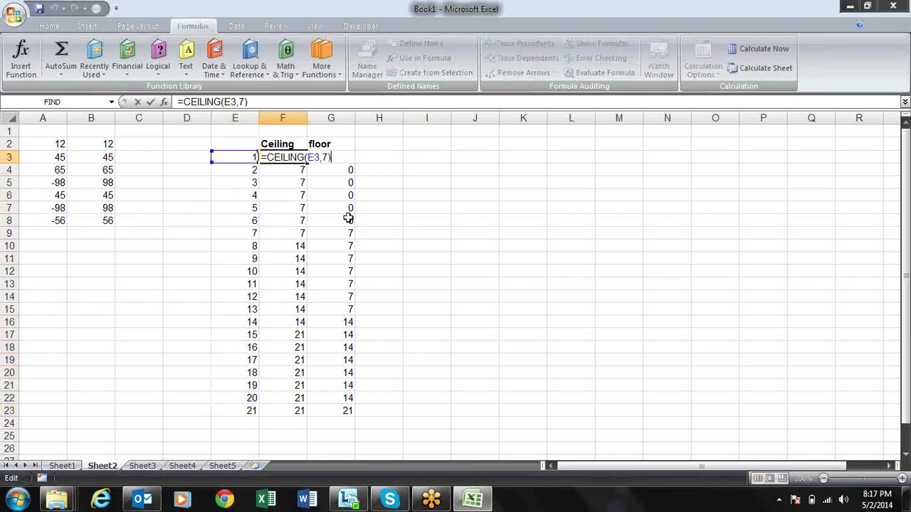
type("/")
type("7")
key("Return")
key("Up")
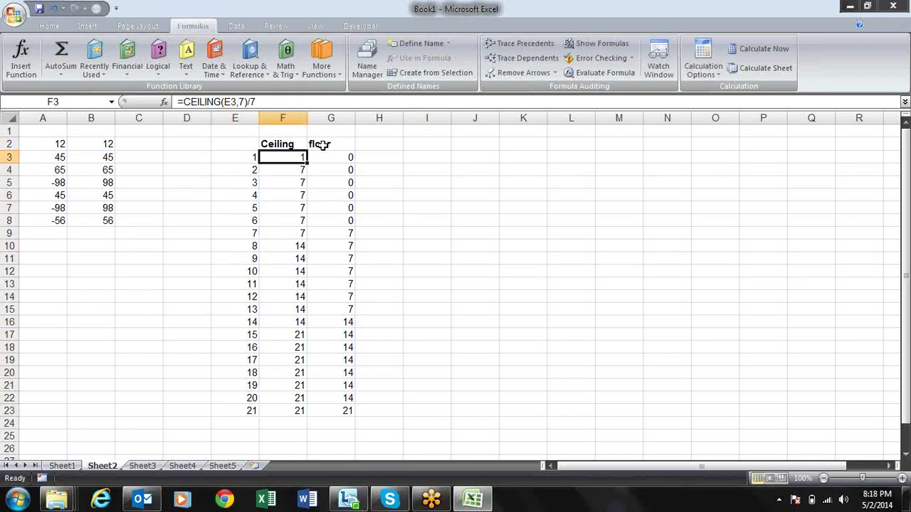
double_click(306, 162)
- Change G3 to =FLOOR(E3,7)/7 and fill it down to G23
left_click(351, 154)
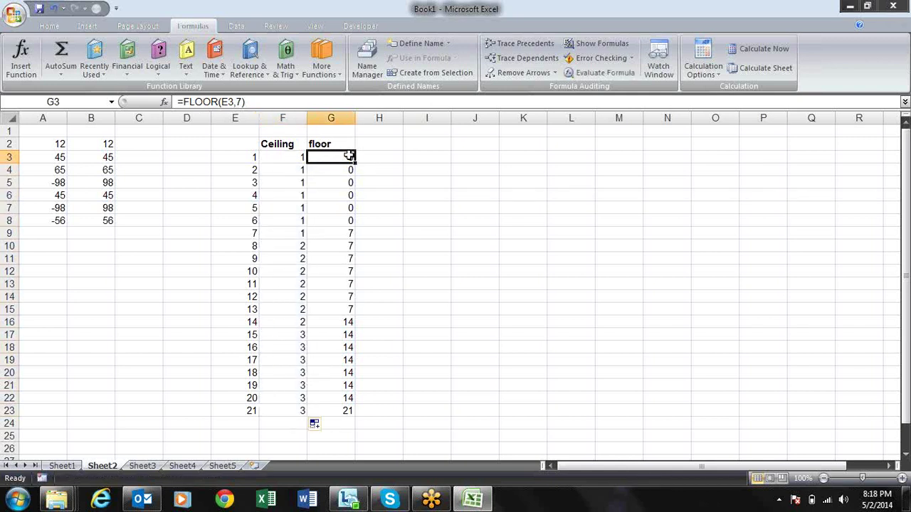
key("F2")
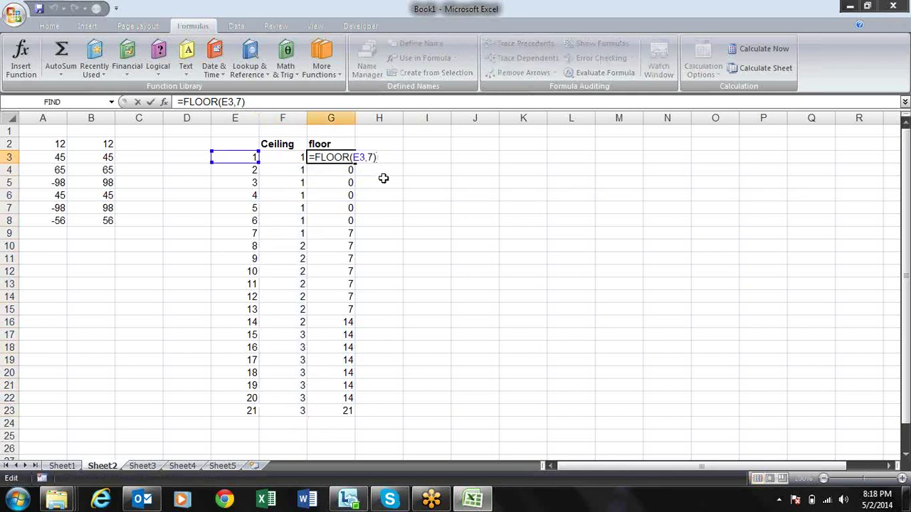
type("/7")
key("Return")
key("Up")
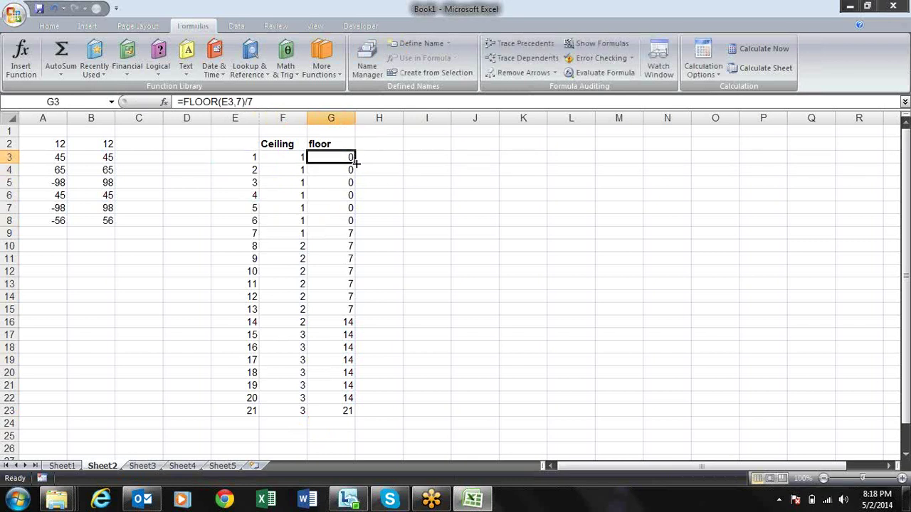
double_click(355, 163)
key("Right")
key("Right")
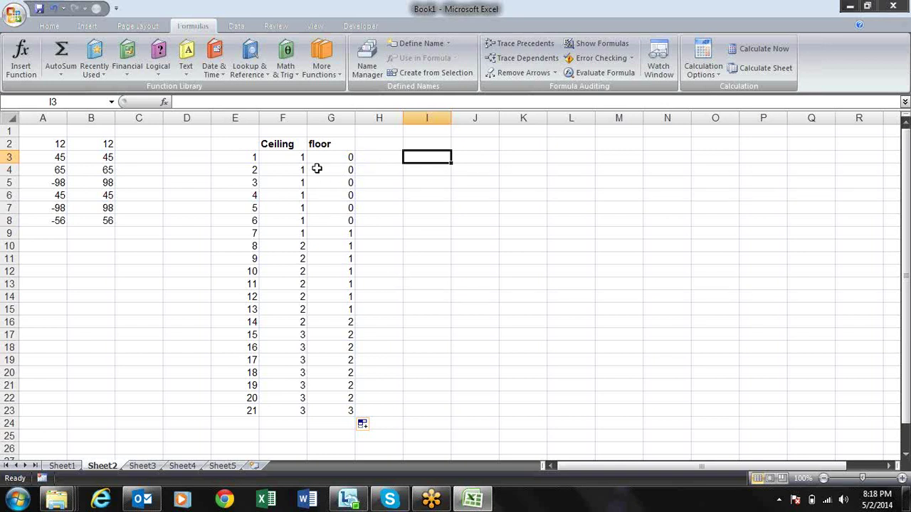
mouse_move(252, 155)
left_mouse_down()
mouse_move(231, 361)
mouse_move(244, 412)
left_mouse_up()
left_click_drag(296, 158, 297, 226)
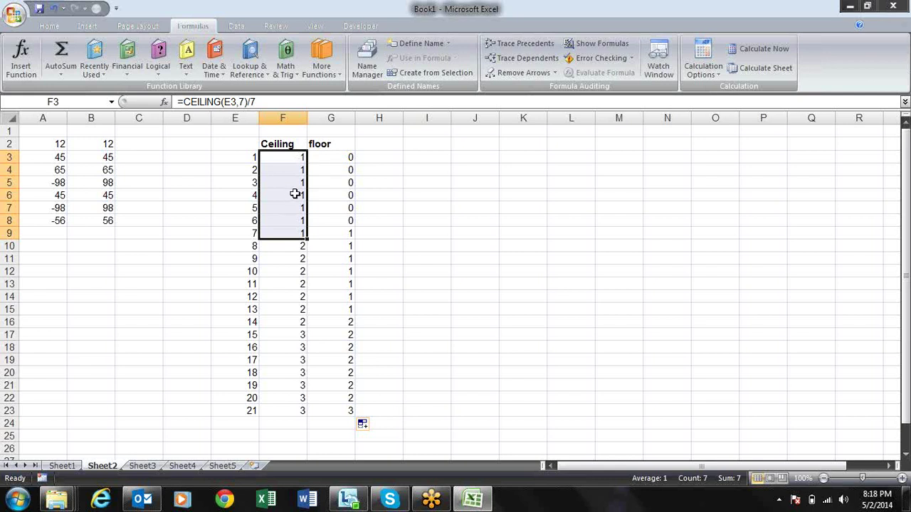
left_click_drag(299, 249, 302, 419)
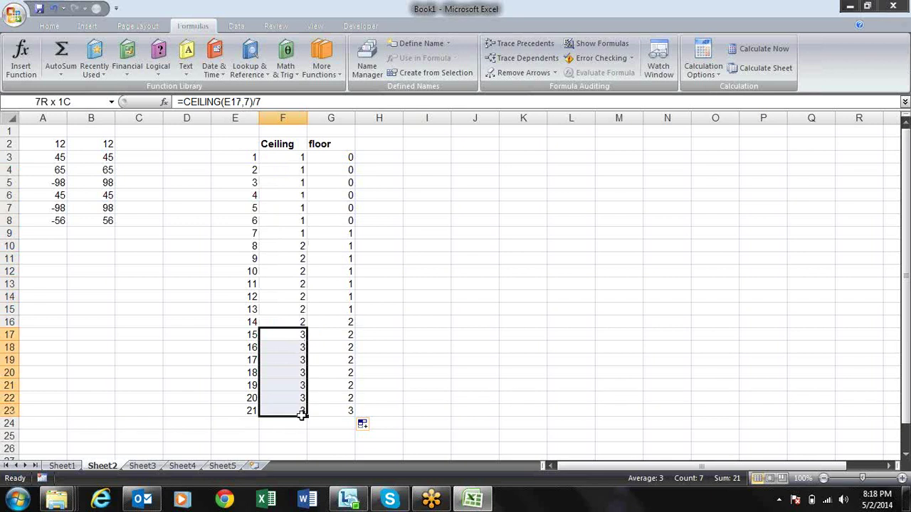
left_click(333, 166)
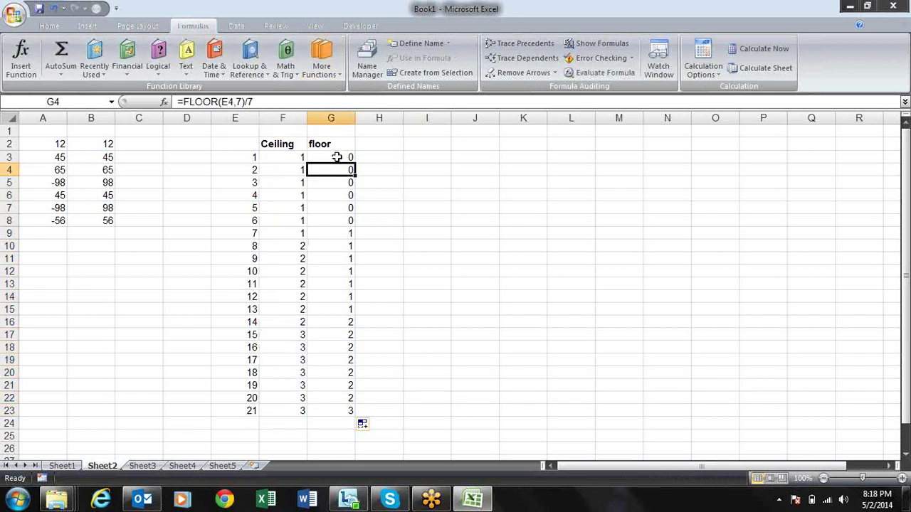
left_click_drag(337, 157, 337, 172)
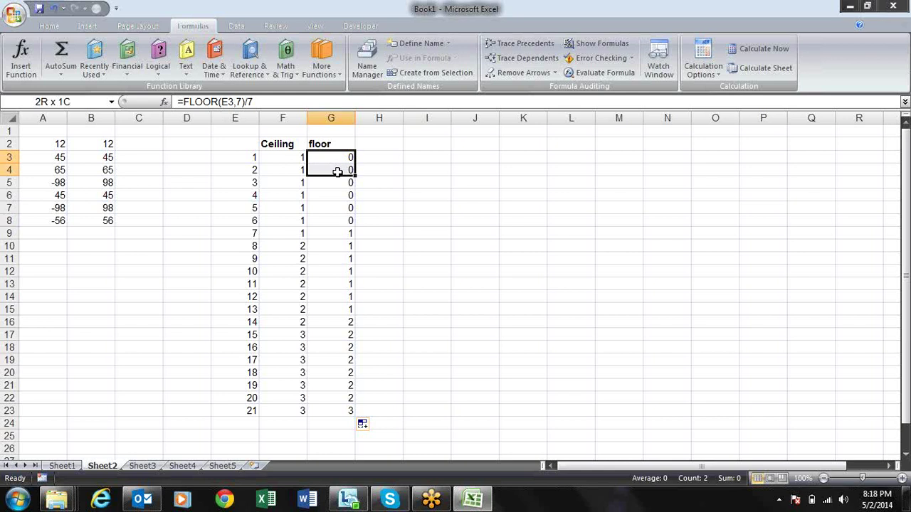
left_click_drag(337, 171, 345, 227)
left_click(344, 233)
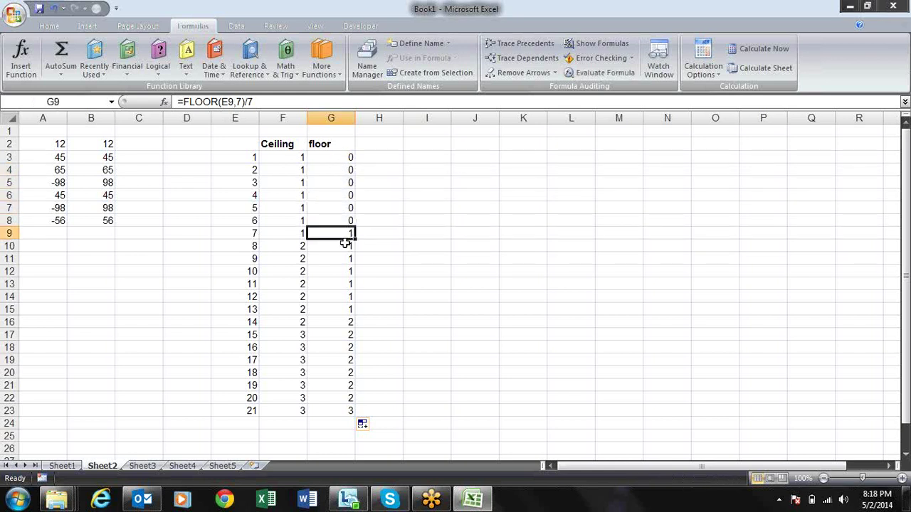
left_click(348, 259)
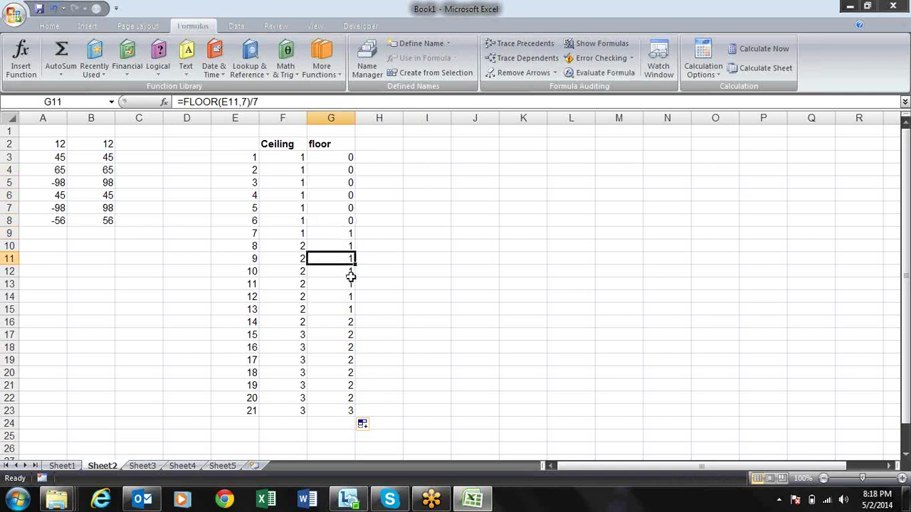
key("Down")
key("Down")
key("Down")
key("Down")
key("Down")
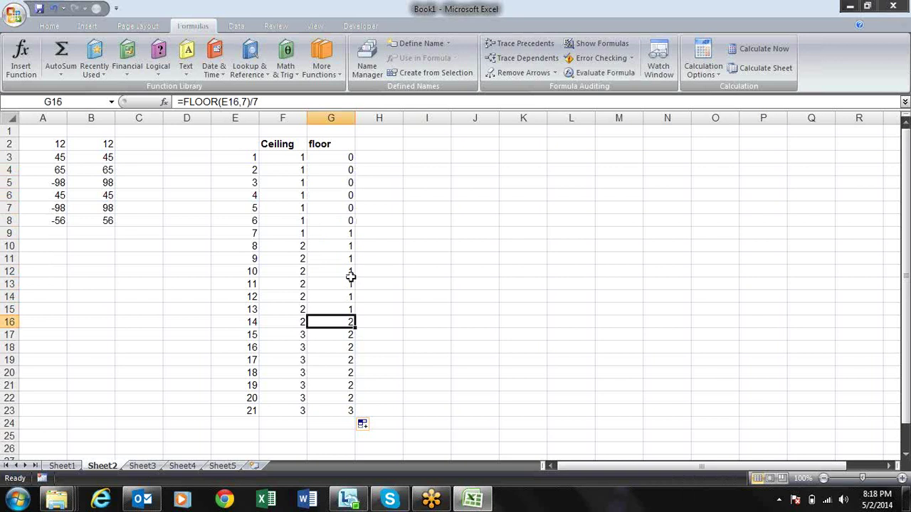
key("Up")
key("Up")
key("shift+Down")
key("shift+Down")
key("shift+Down")
key("shift+Down")
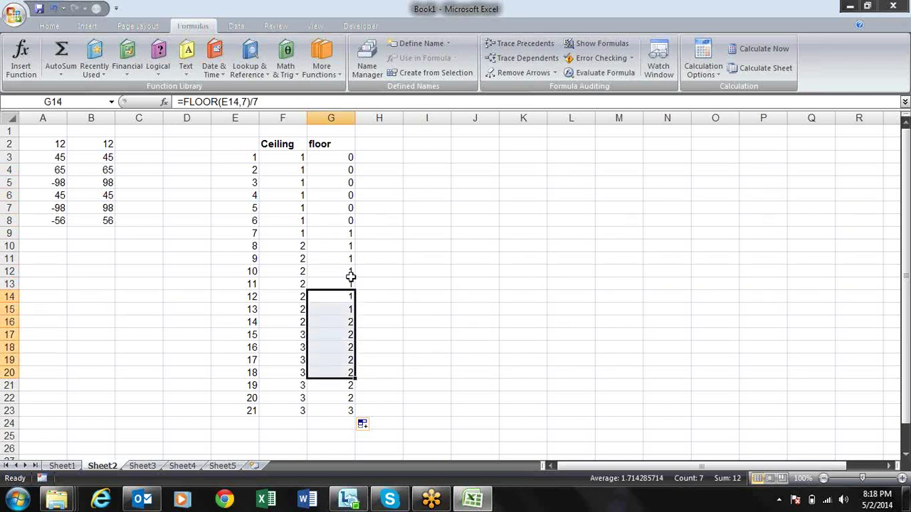
key("Left")
key("Up")
key("Up")
key("Up")
key("shift+Down")
key("shift+Down")
key("shift+Down")
key("shift+Down")
key("Down")
key("Down")
key("Down")
key("Down")
key("Down")
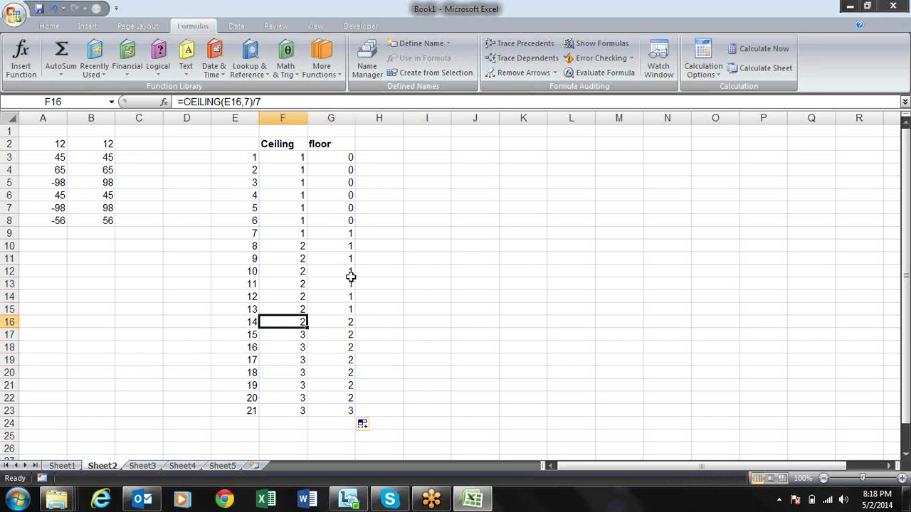
key("Up")
key("Up")
key("Up")
key("Up")
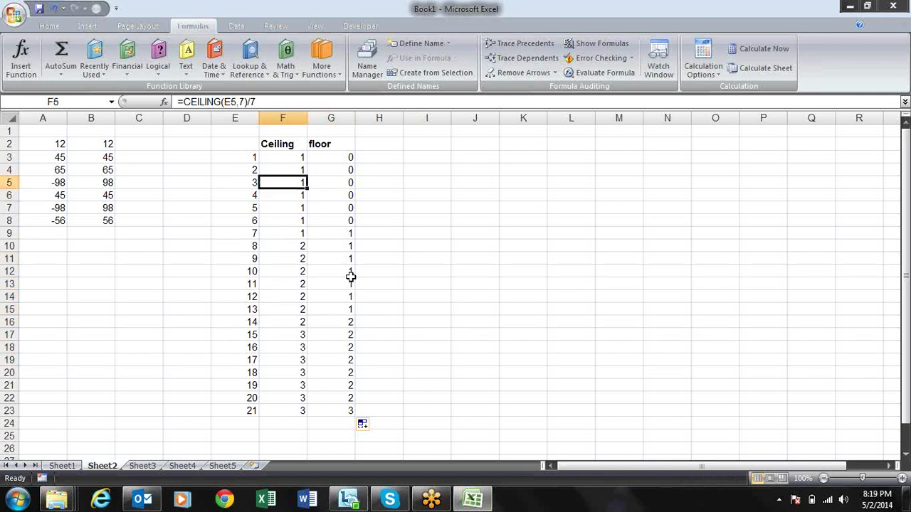
key("Up")
key("Up")
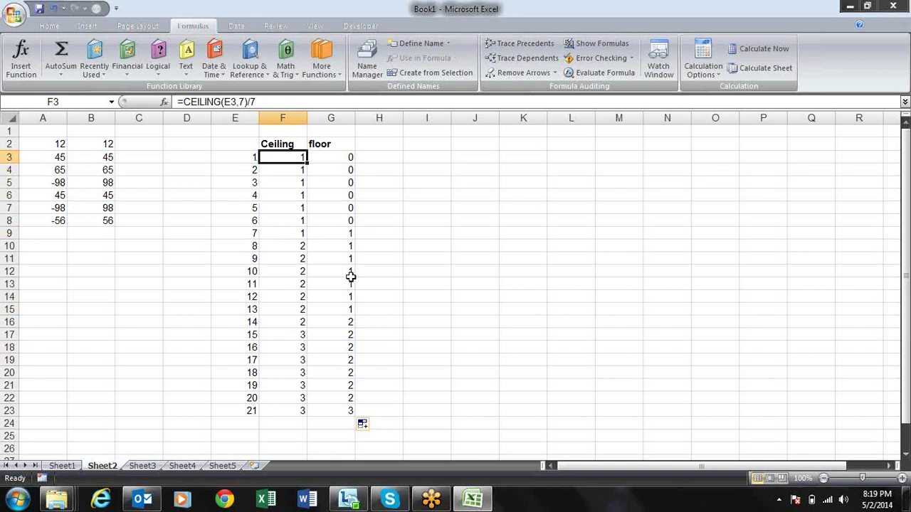
key("Left")
key("Right")
key("Right")
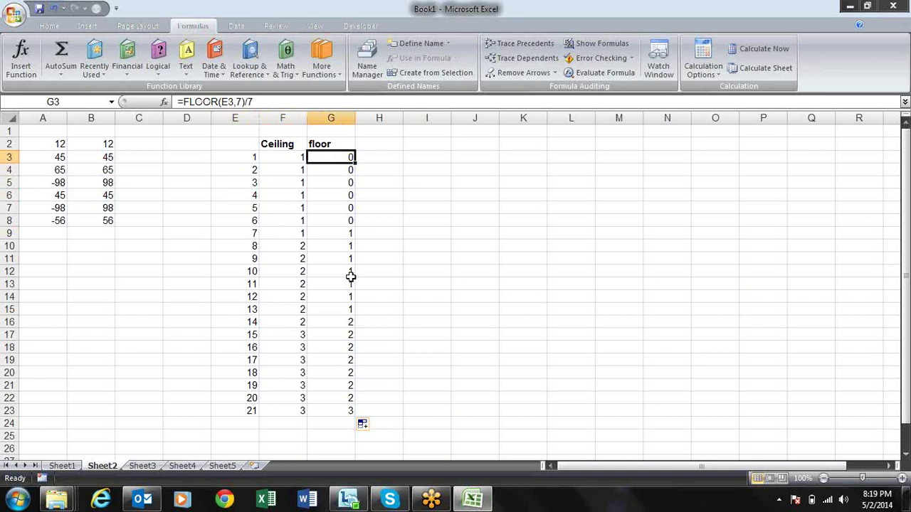
key("Left")
key("Left")
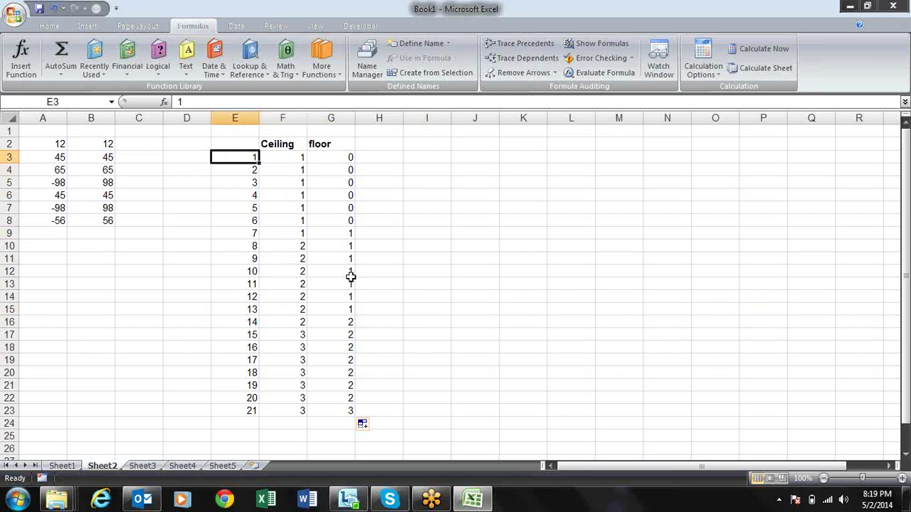
key("Down")
key("Right")
key("Left")
key("Up")
key("Right")
key("Down")
key("Down")
key("Down")
key("Down")
key("Up")
key("Up")
key("Up")
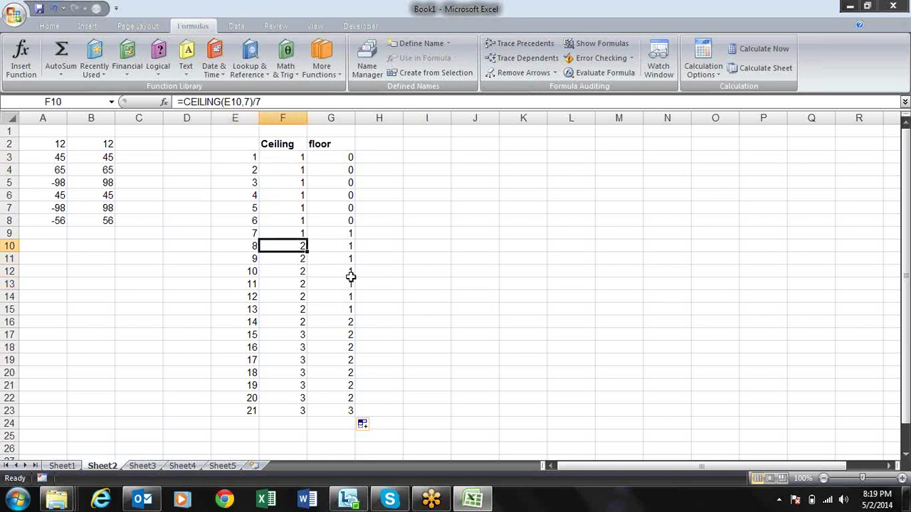
key("Down")
key("Down")
key("Down")
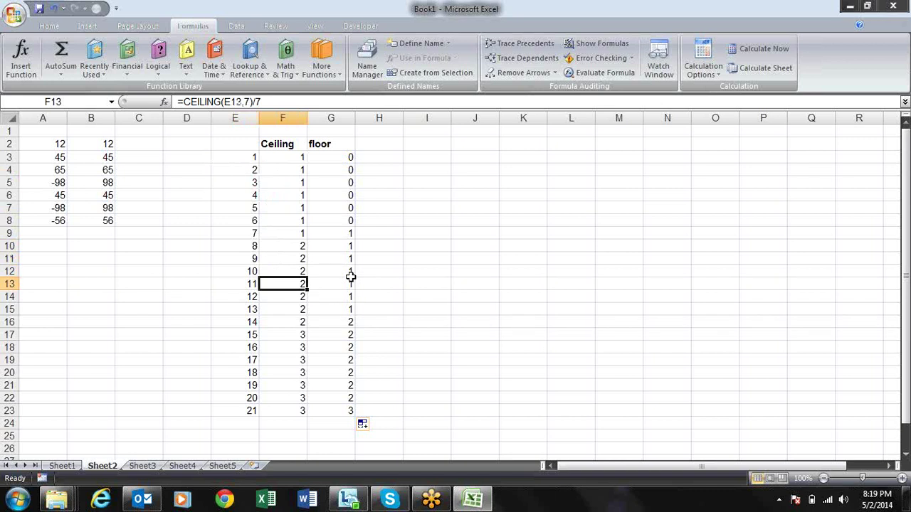
key("Up")
key("Up")
key("Up")
key("Up")
key("Up")
key("Up")
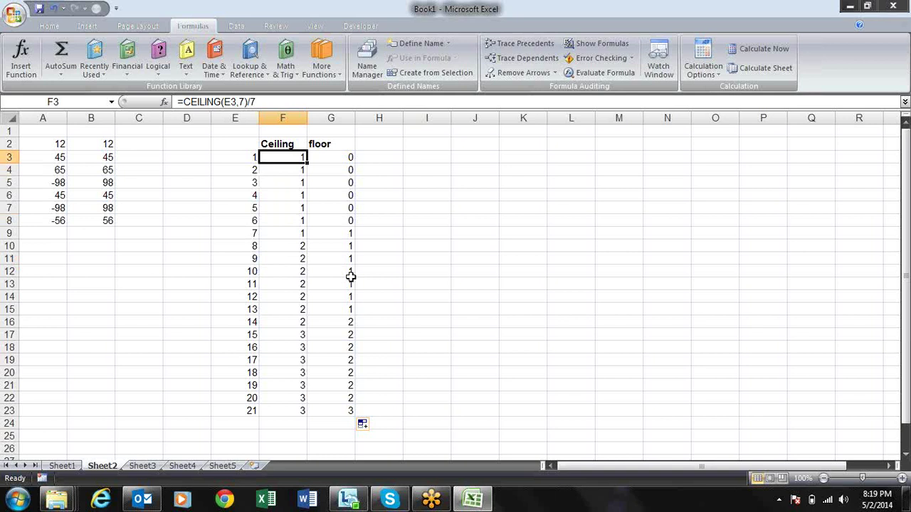
key("Left")
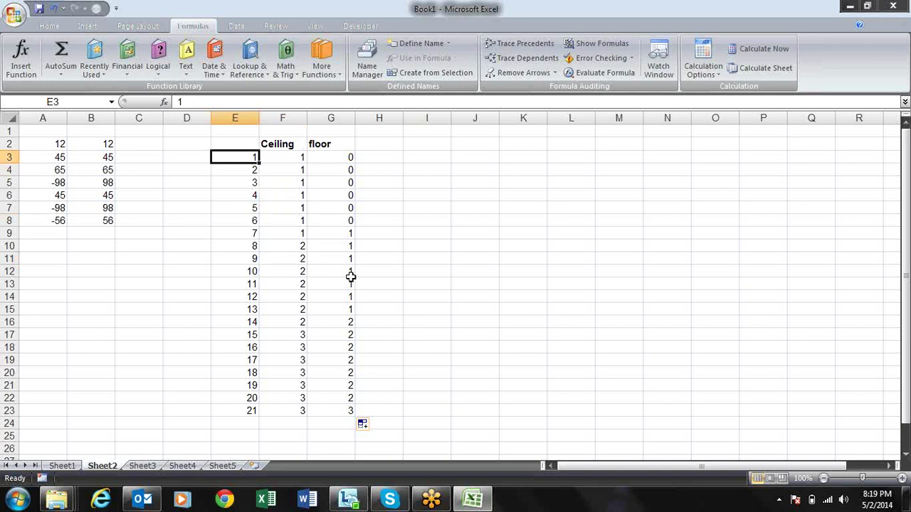
key("Right")
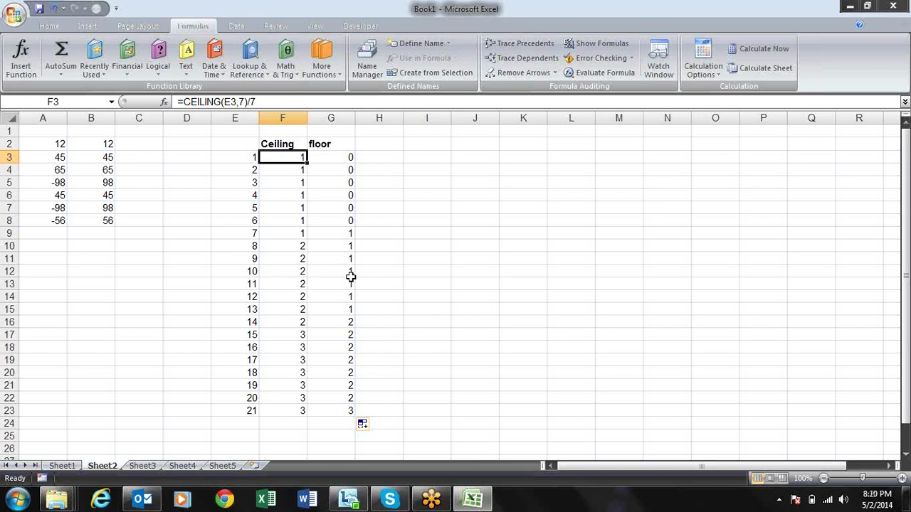
key("Right")
key("Right")
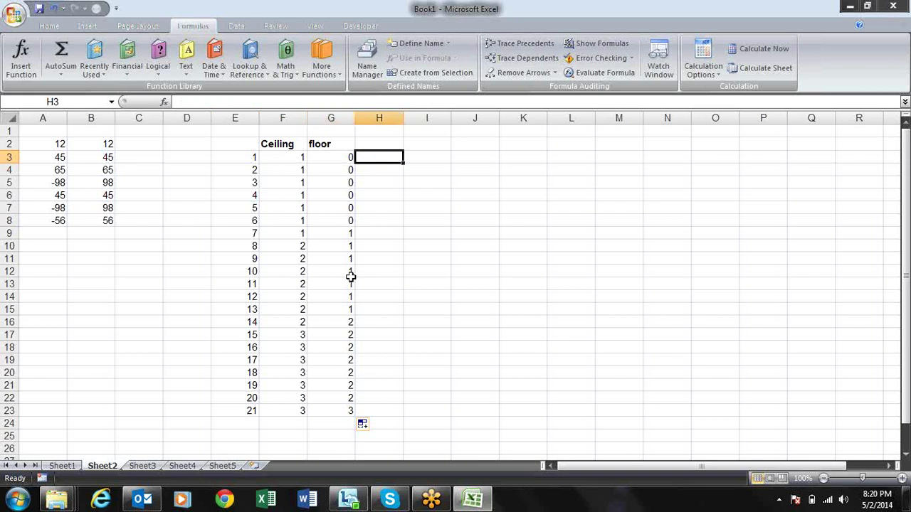
key("Right")
key("Right")
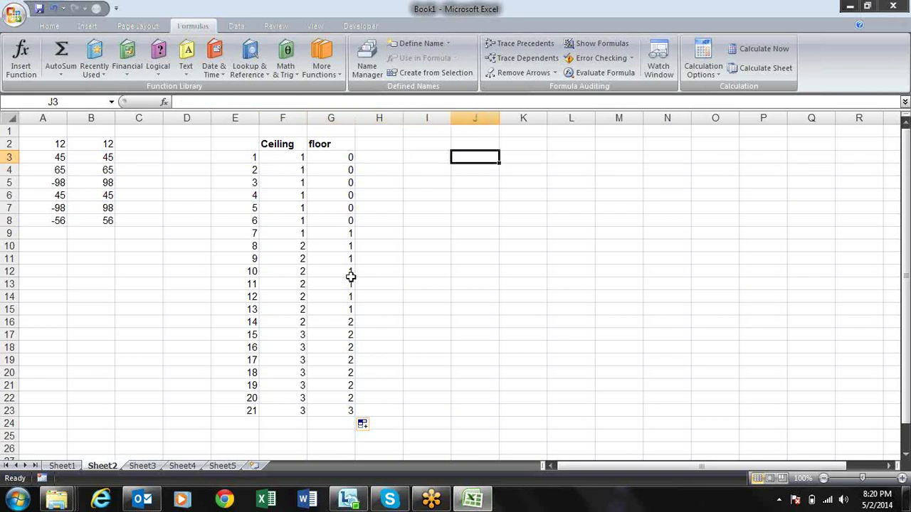
- Enter trial values 99 and 100 in J3:J4, then delete them
type("99")
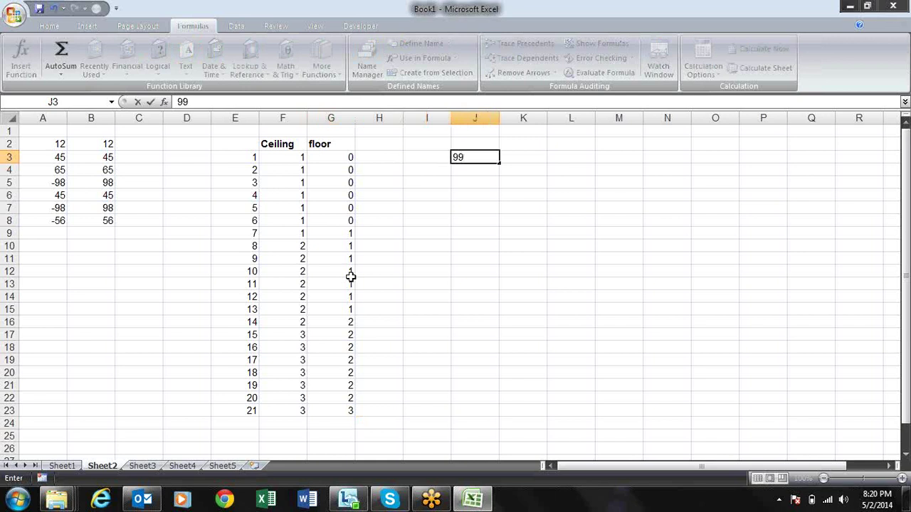
key("Return")
type("100")
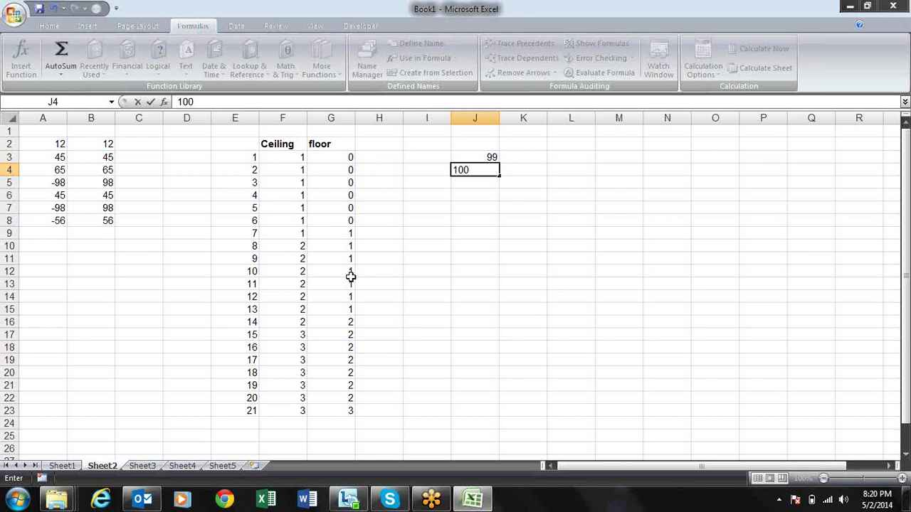
key("Return")
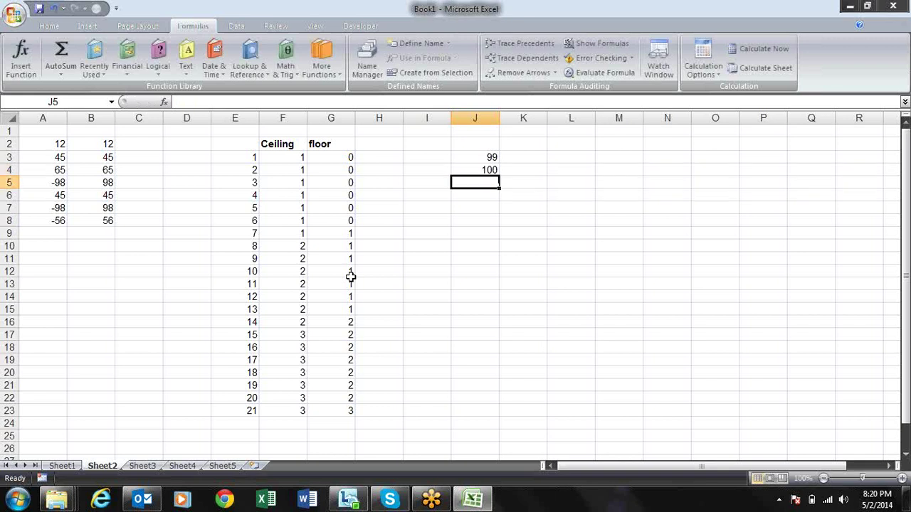
key("Up")
key("Right")
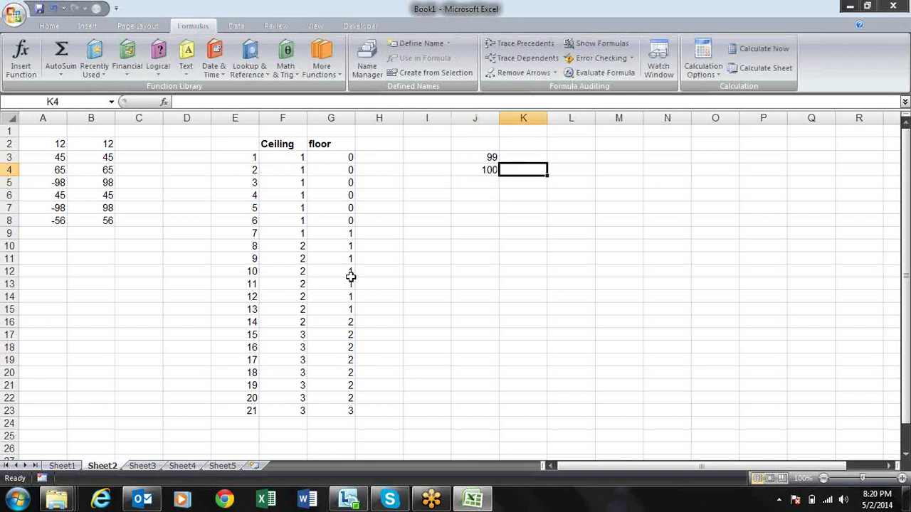
key("Left")
key("shift+Up")
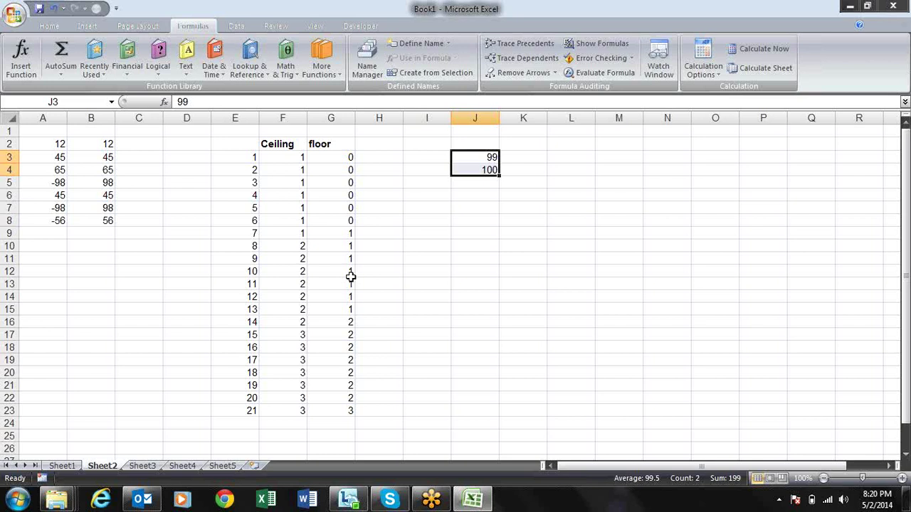
key("Delete")
- Review the CEILING and FLOOR formulas in row 3 and F10
key("Left")
key("Left")
key("Left")
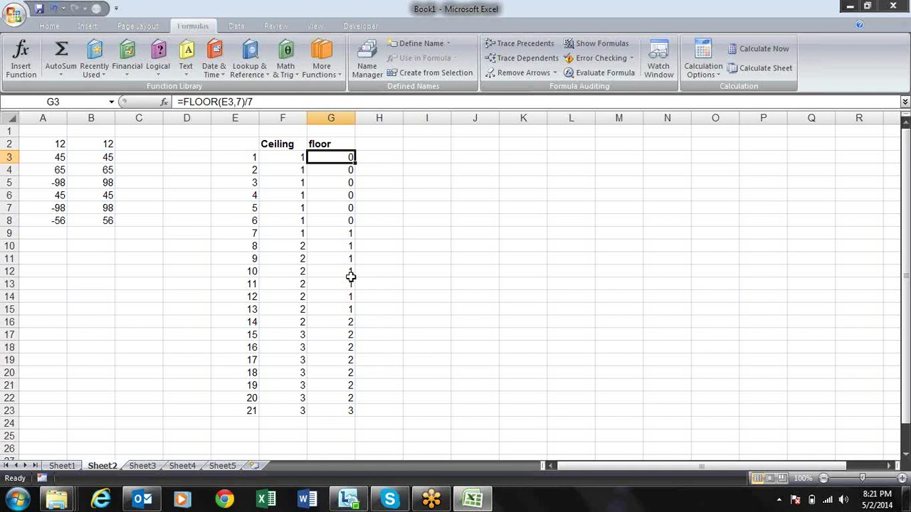
key("Left")
key("Right")
key("Right")
key("Left")
key("Left")
key("Right")
key("Right")
key("Right")
key("Left")
key("Left")
key("Left")
key("Down")
key("Down")
key("Down")
key("Down")
key("Up")
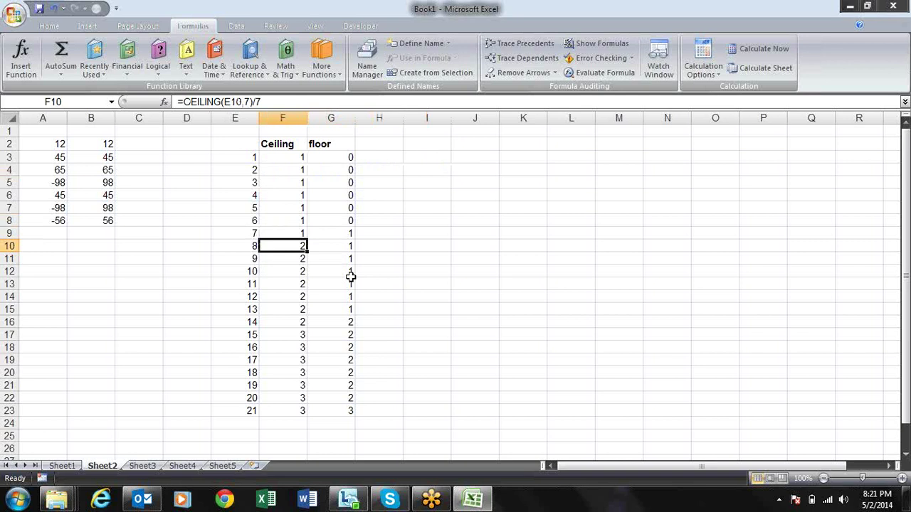
key("Up")
key("Up")
key("Up")
key("Up")
key("Up")
key("Up")
key("Up")
key("Right")
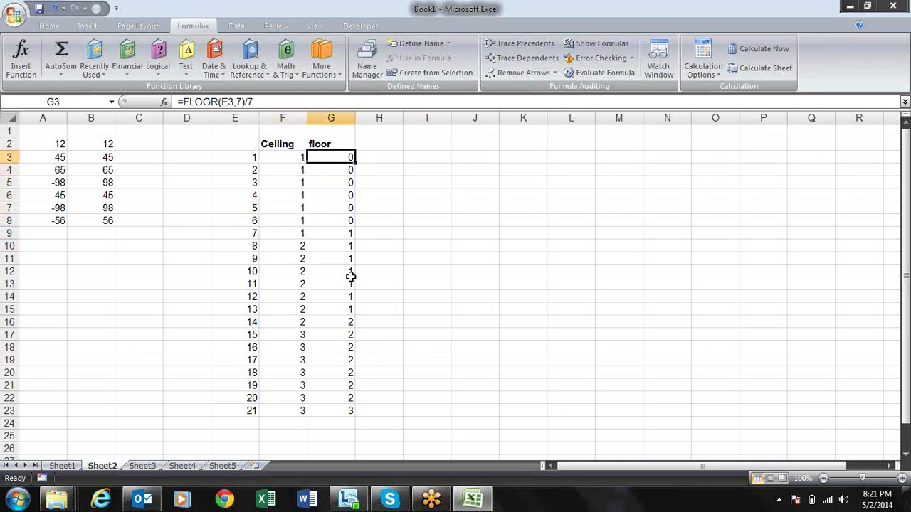
key("Right")
key("Right")
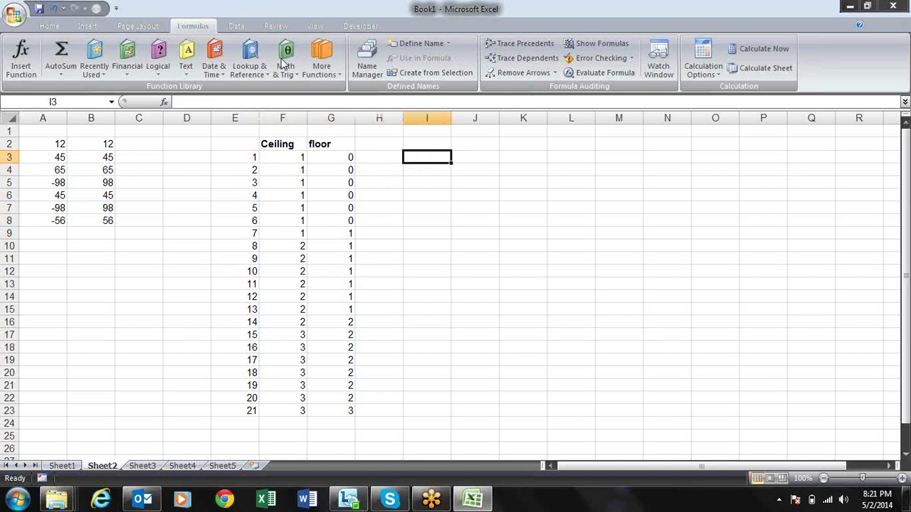
- Browse the Math & Trig function list, then enter 5 in J3 and 3 in J4
left_click(251, 61)
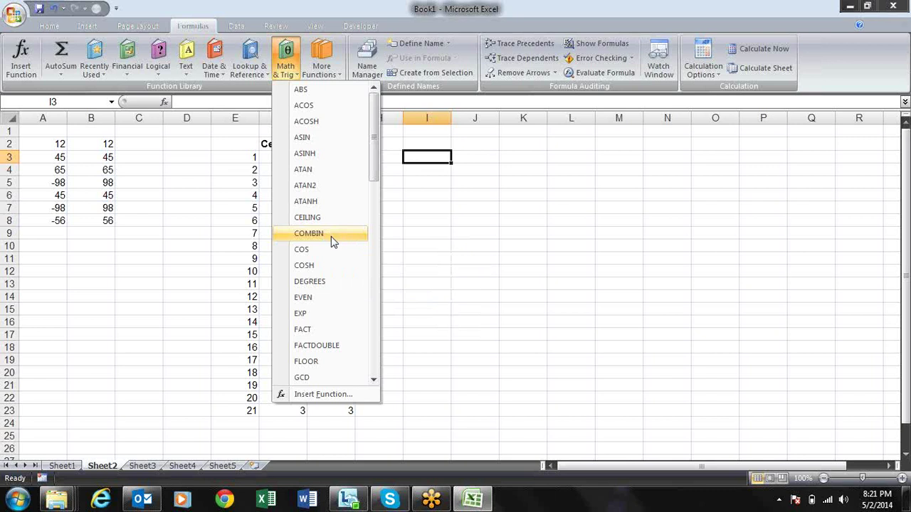
left_click(484, 183)
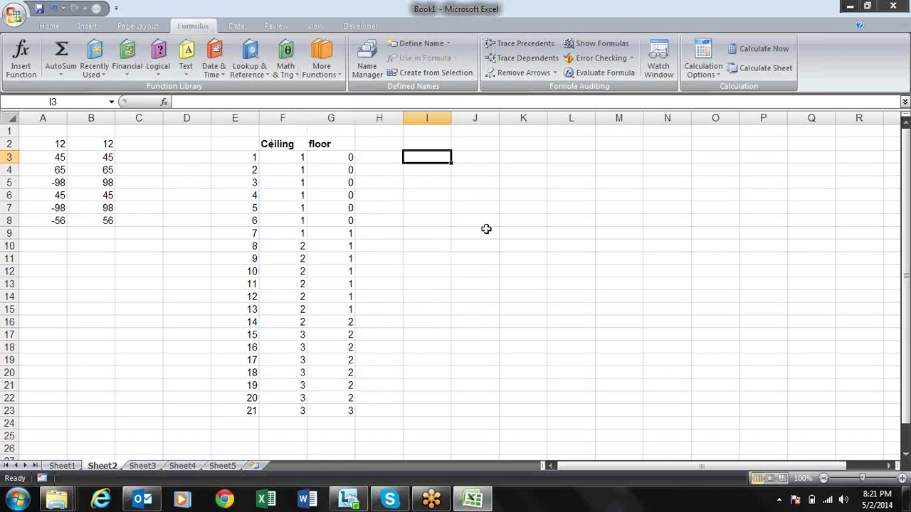
key("Right")
key("Right")
key("Left")
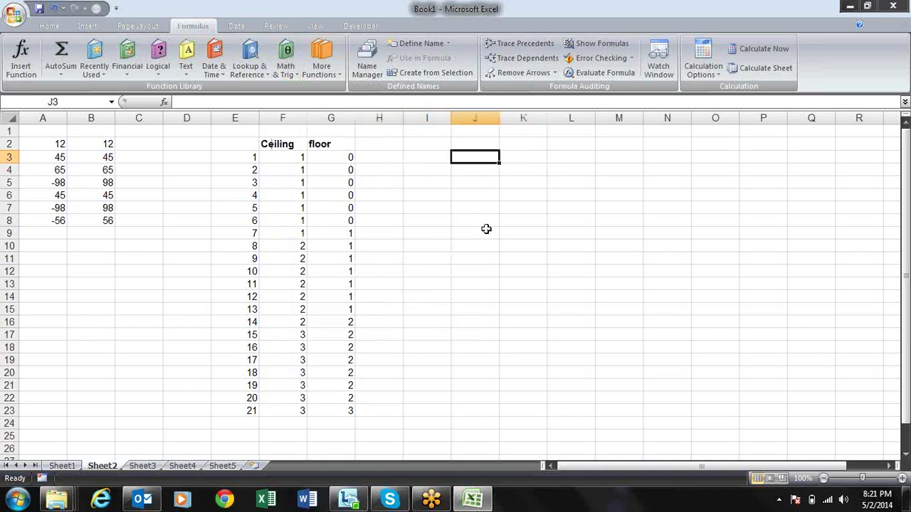
type("5")
key("Return")
key("Return")
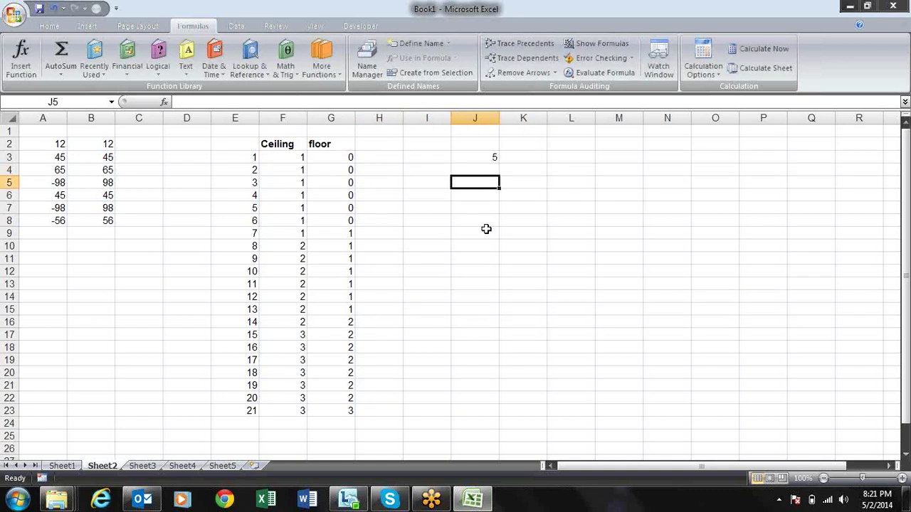
type("=")
key("Escape")
key("Up")
type("3")
key("Return")
- Enter =COMBIN(J3,J4) in J5, giving 10
type("=con")
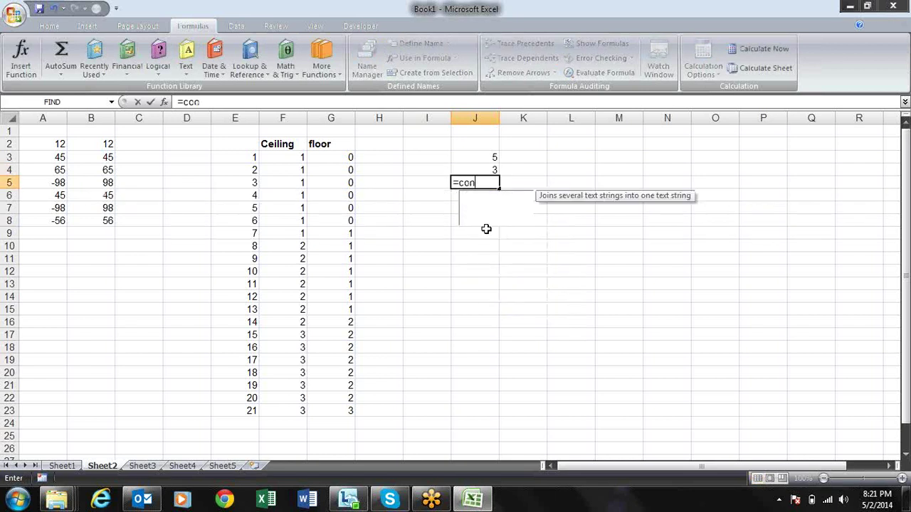
key("BackSpace")
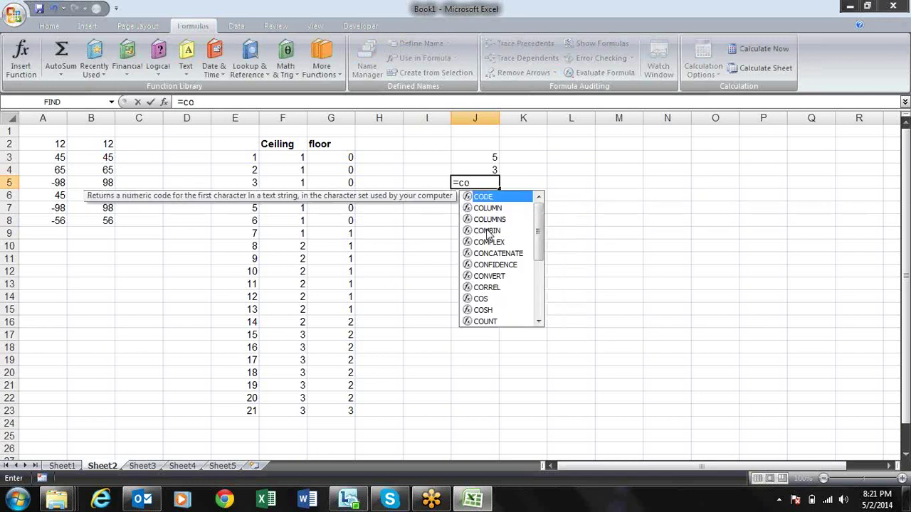
type("m")
key("Tab")
key("Up")
key("Up")
type(",")
key("Up")
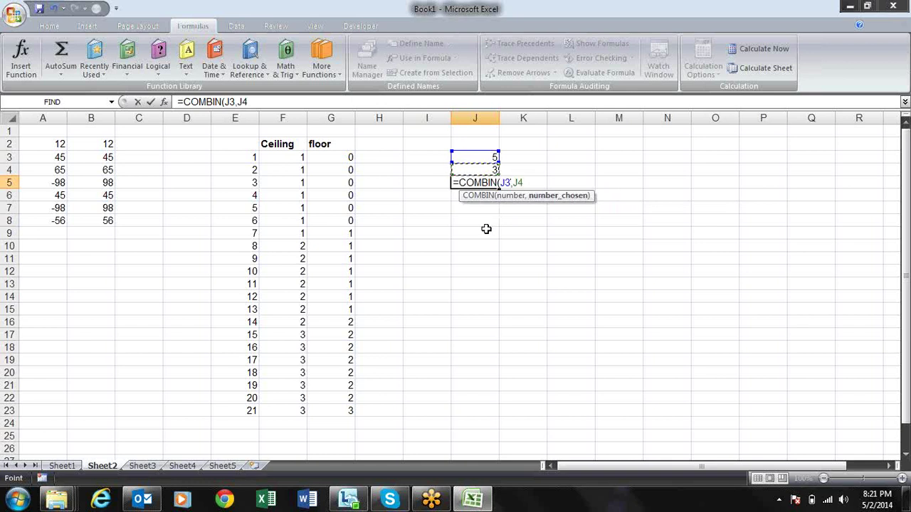
type(")")
key("Return")
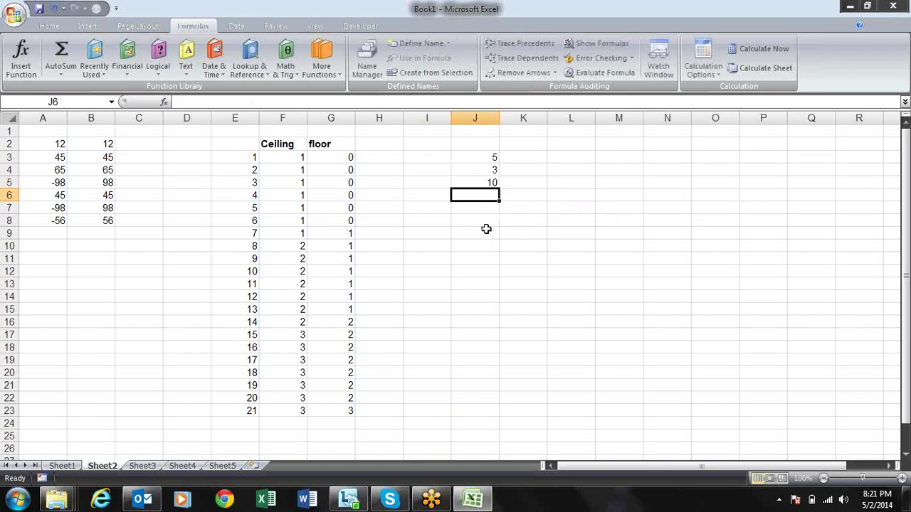
key("Up")
key("Up")
key("Right")
key("Left")
key("Up")
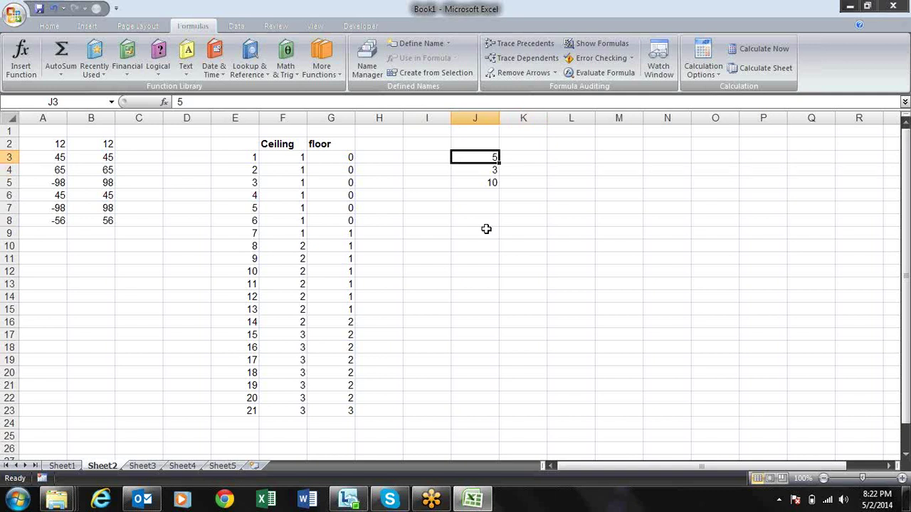
key("Down")
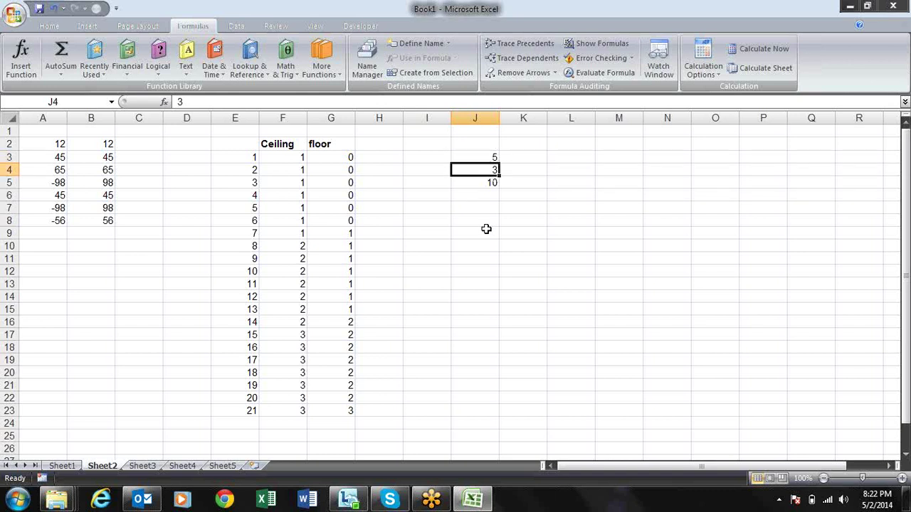
key("Up")
key("Down")
key("Right")
key("Up")
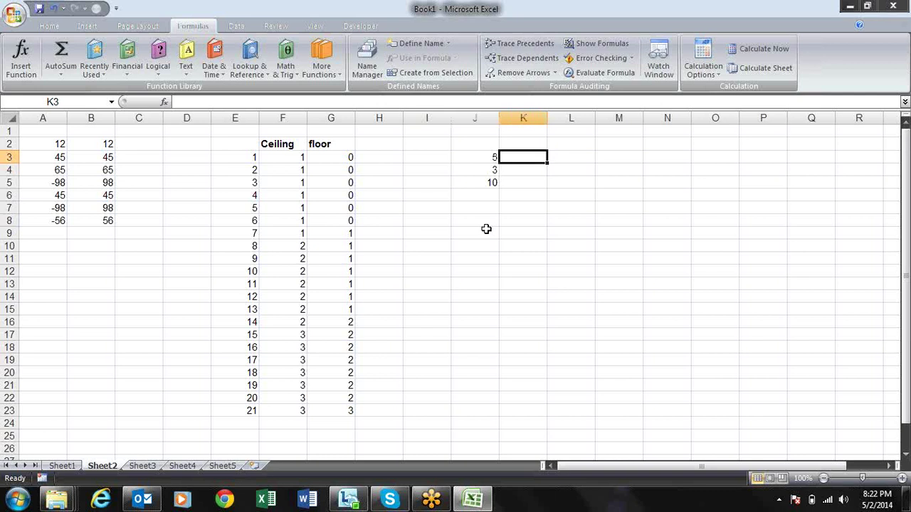
key("Right")
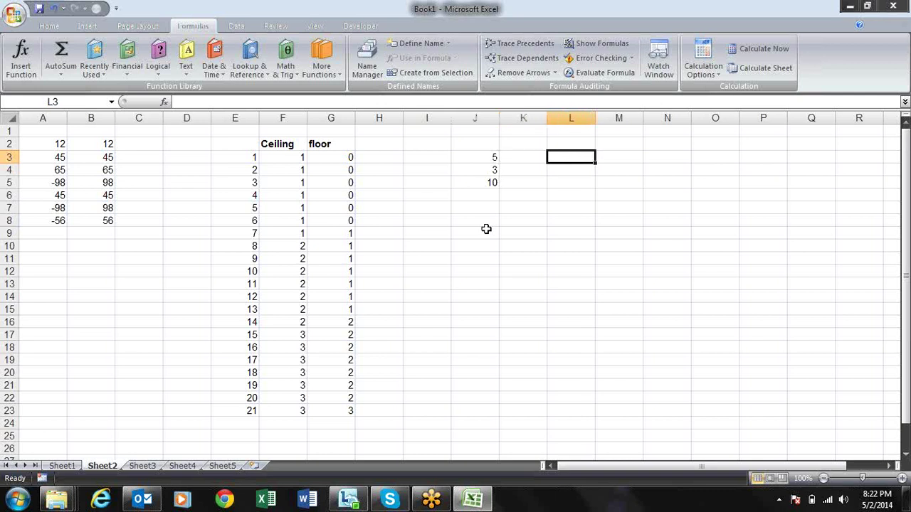
key("Down")
key("Down")
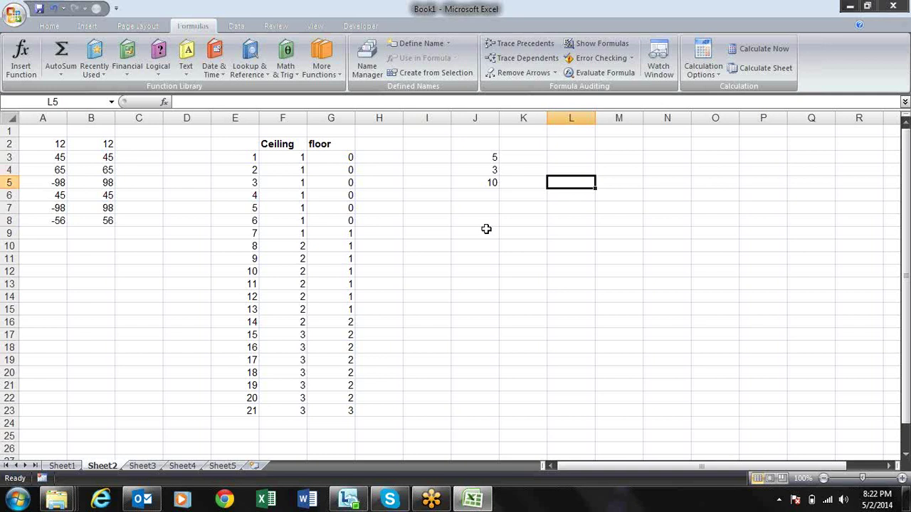
key("Up")
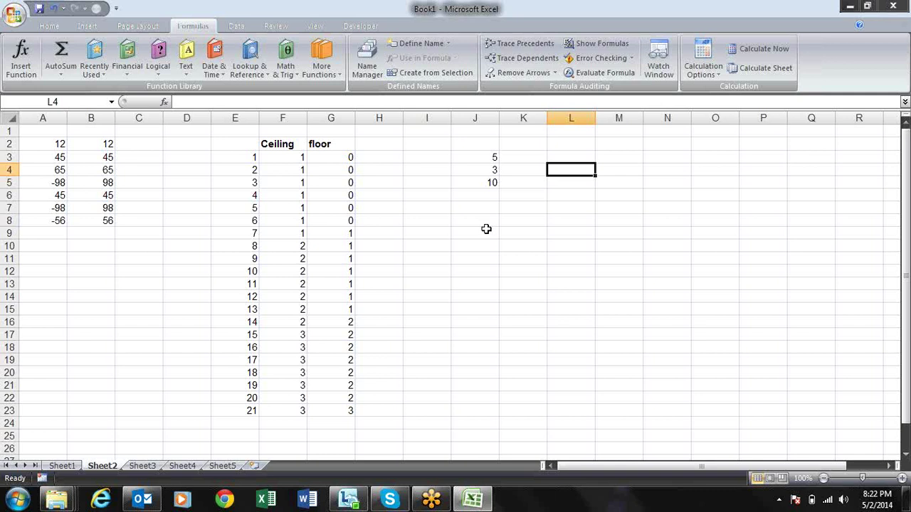
key("Up")
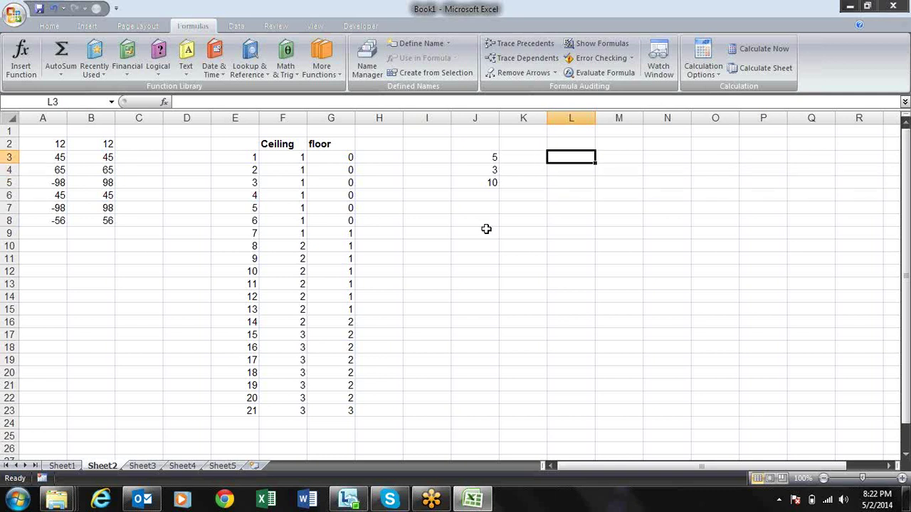
- Enter a name in L3 and change J4 to 4 so COMBIN shows 5
type("sandee")
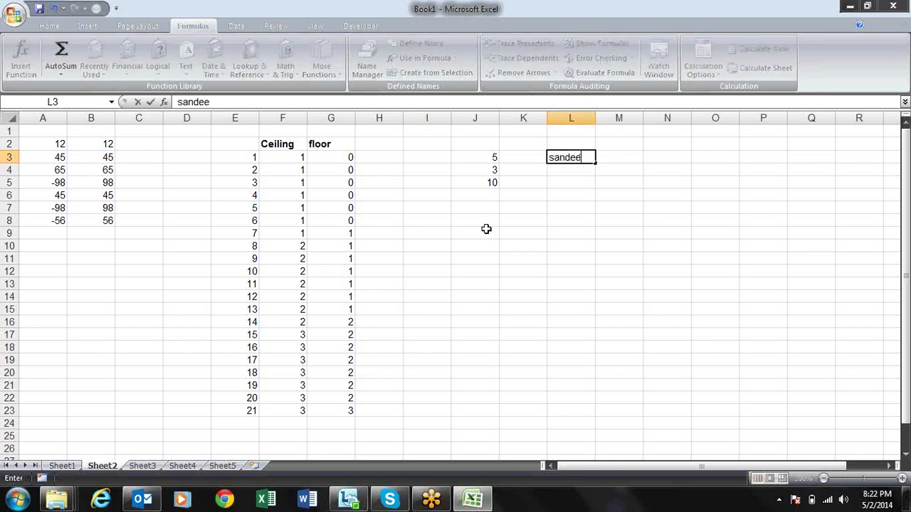
type("p")
key("Return")
key("Up")
key("Left")
key("Left")
key("Down")
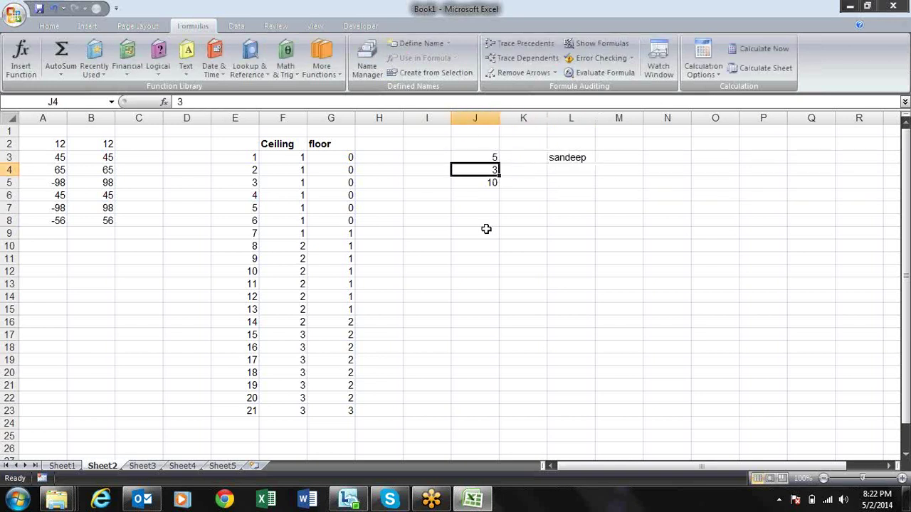
type("4")
key("Return")
key("Right")
key("Left")
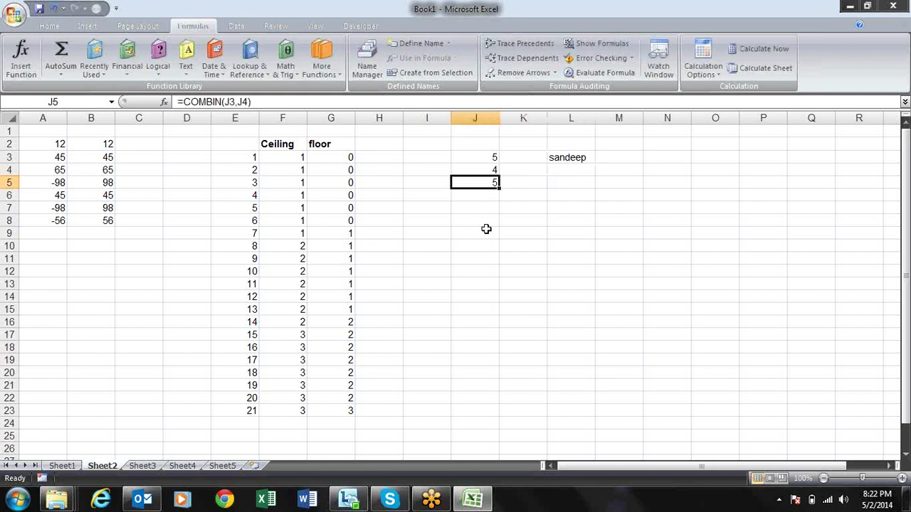
- Autofill the name series from L3 down to L8, then clear L8
key("Up")
key("Right")
key("Right")
key("Up")
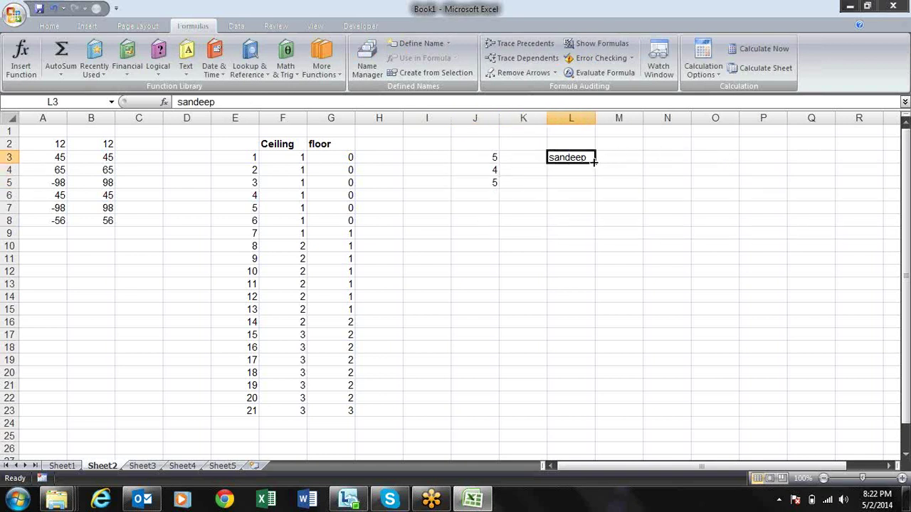
left_click_drag(596, 163, 600, 233)
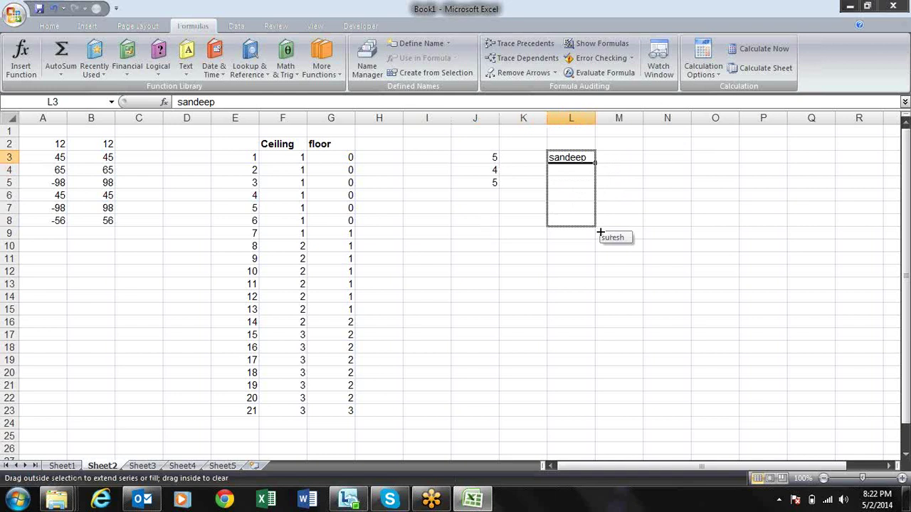
left_click_drag(600, 233, 600, 233)
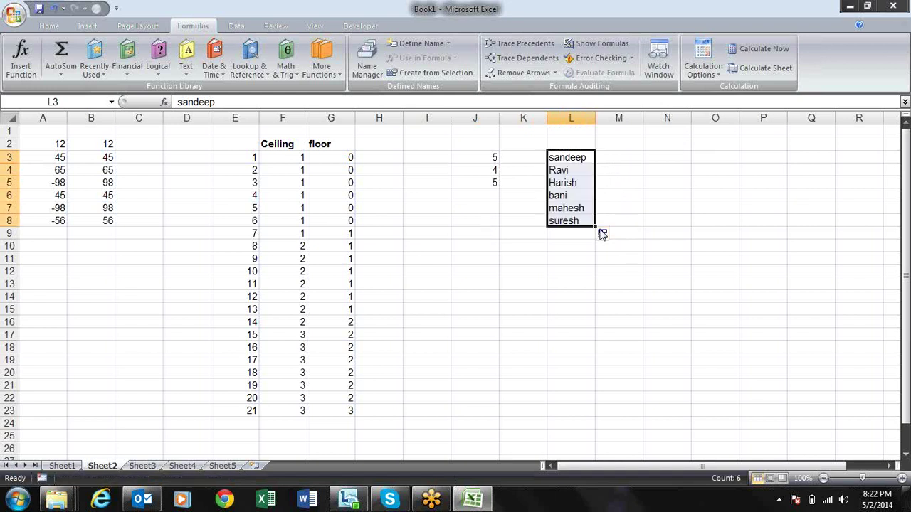
left_click(590, 221)
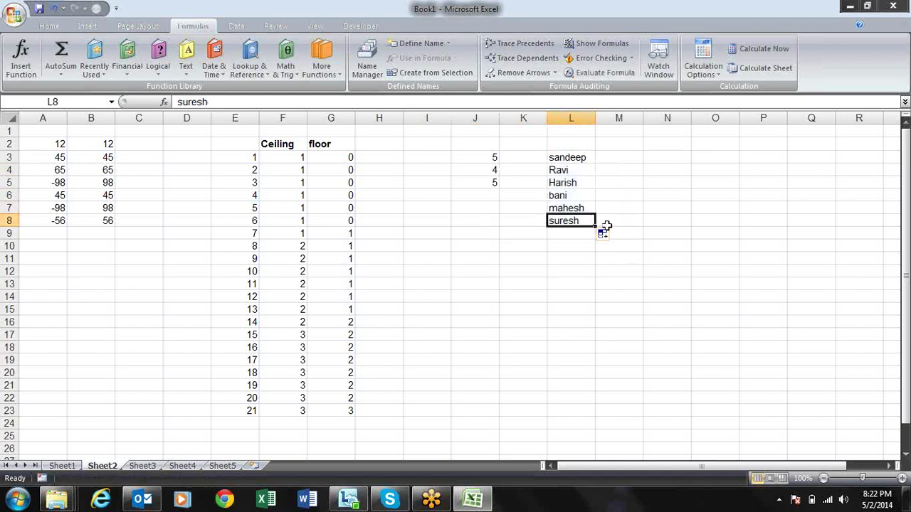
key("Delete")
- Move mahesh from L7 into J9
key("Up")
key("Up")
key("Up")
key("Up")
key("Left")
key("Left")
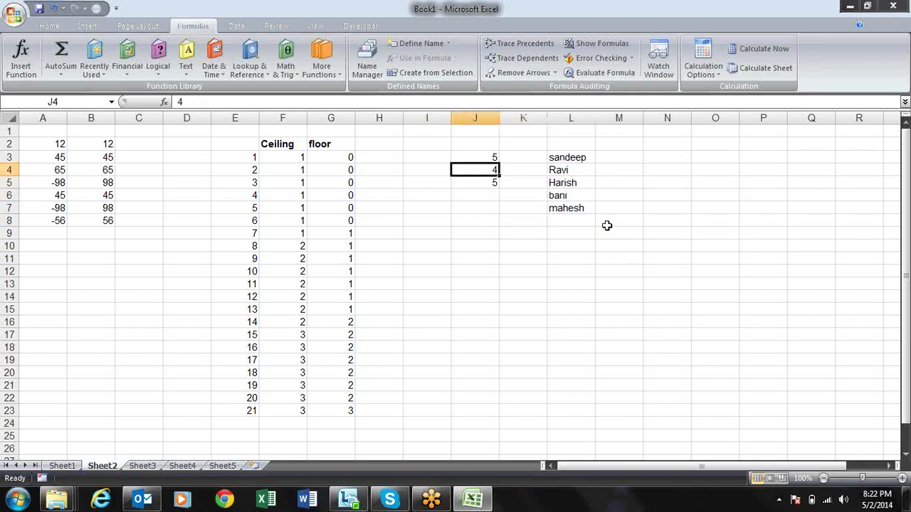
key("Right")
key("Right")
key("Down")
key("Down")
key("Down")
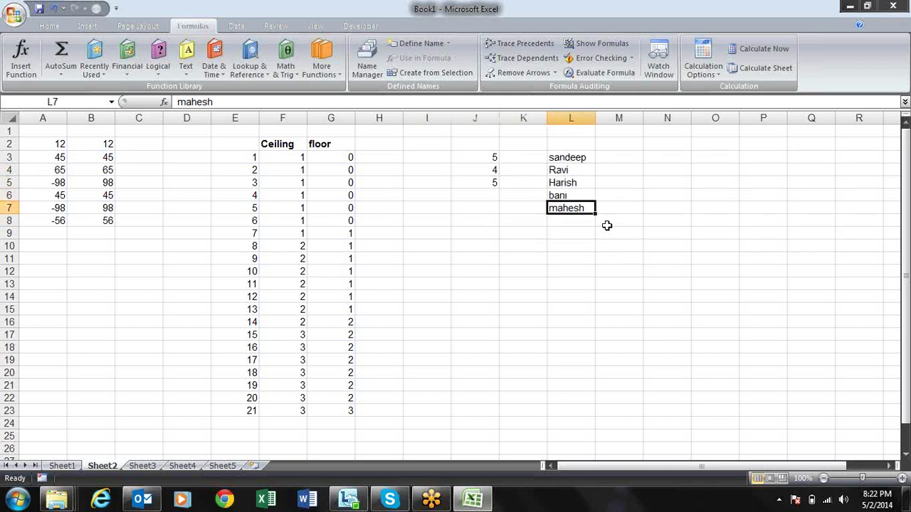
key("ctrl+c")
key("Left")
key("Left")
- Copy the names in L3:L5 into M3:M5
key("Down")
key("Down")
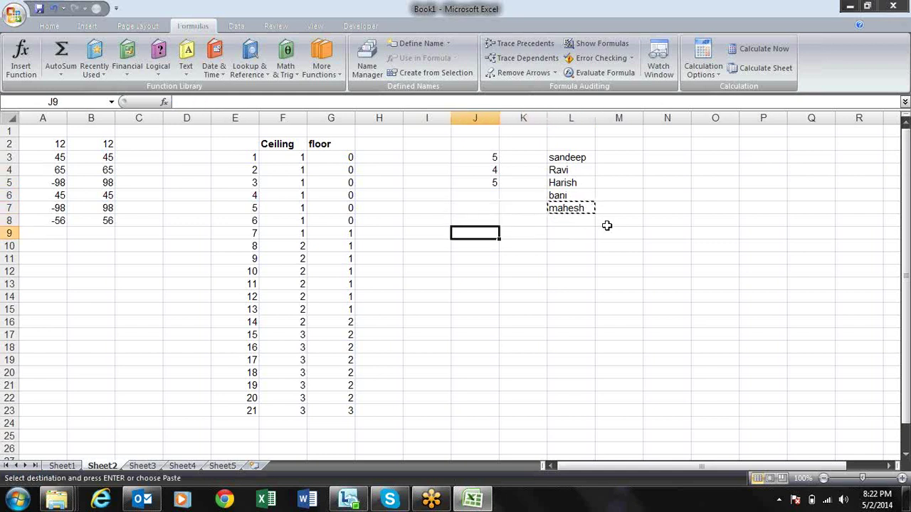
key("ctrl+v")
key("Right")
key("Up")
key("Up")
key("Up")
key("Up")
key("Up")
key("Right")
key("Down")
key("Down")
key("Up")
key("Up")
key("Up")
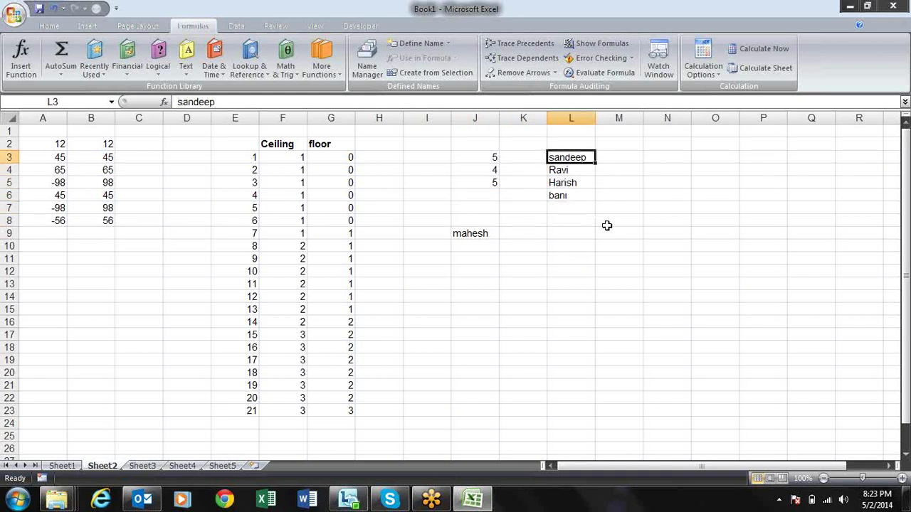
key("shift+Down")
key("shift+Down")
key("ctrl+c")
key("ctrl+Right")
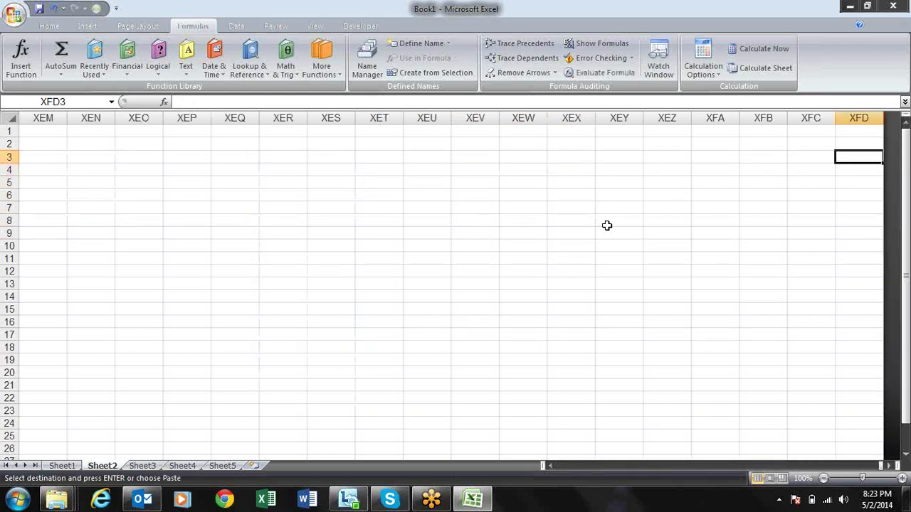
key("ctrl+Left")
key("Left")
key("Left")
key("Left")
key("ctrl+Left")
key("ctrl+Right")
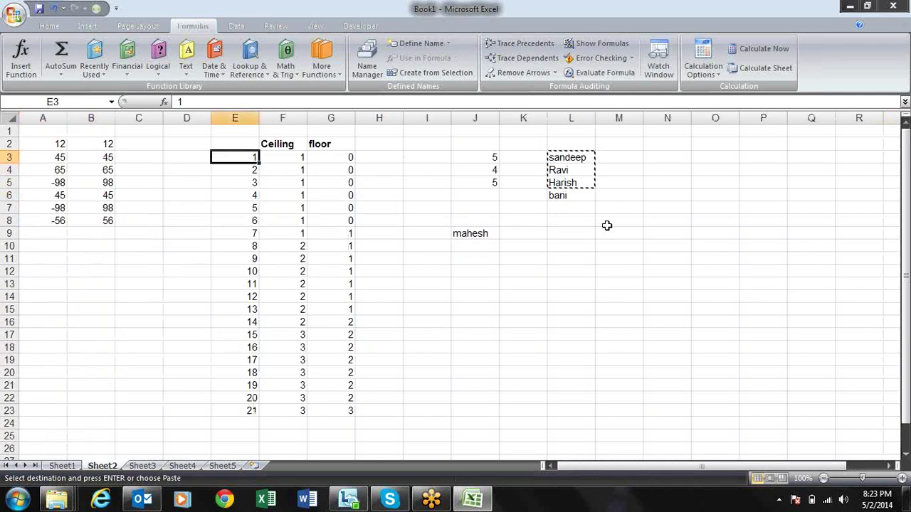
key("ctrl+Right")
key("ctrl+Right")
key("ctrl+Right")
key("Right")
- Copy mahesh from J9 into M6
key("Down")
key("Down")
key("Down")
key("Down")
key("Left")
key("Left")
key("Left")
key("Down")
key("ctrl+c")
key("ctrl+Right")
key("ctrl+Left")
key("Right")
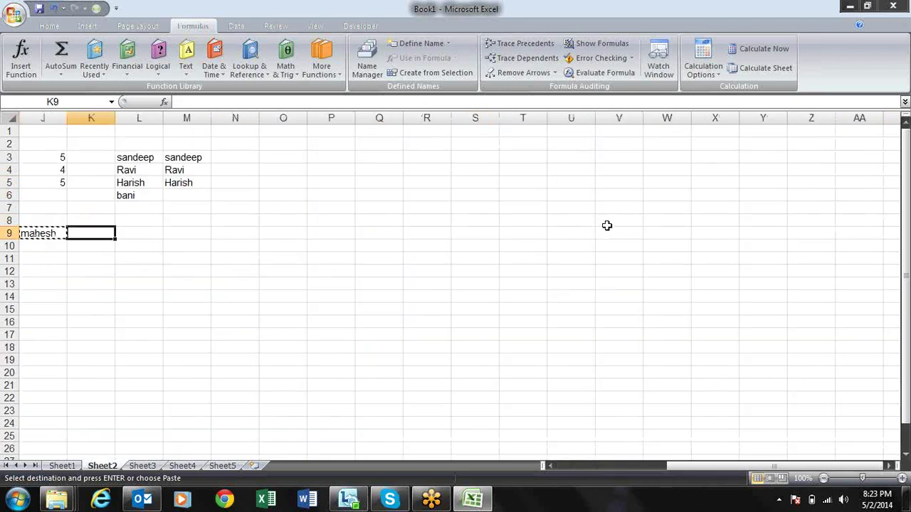
key("Right")
key("Right")
key("Up")
key("Up")
key("Up")
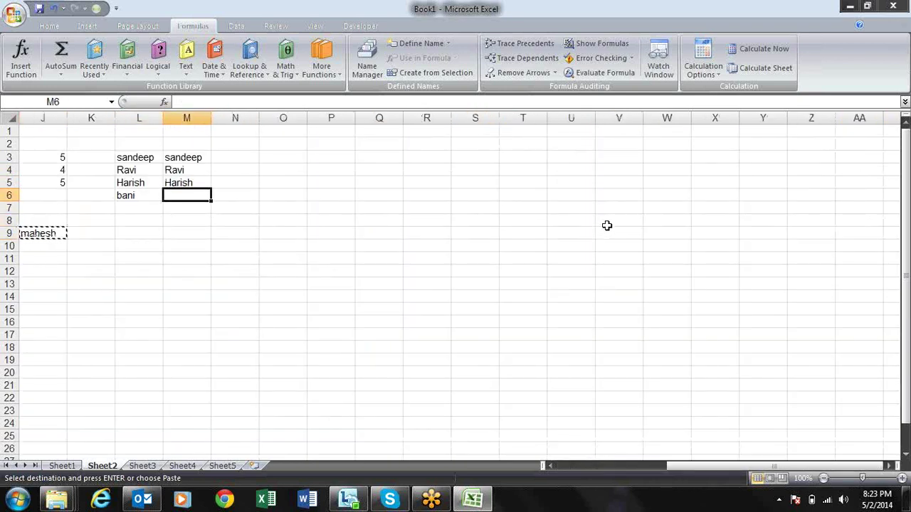
key("ctrl+v")
key("Escape")
- Select and copy the names in M3:M6, then cancel that copy
key("Left")
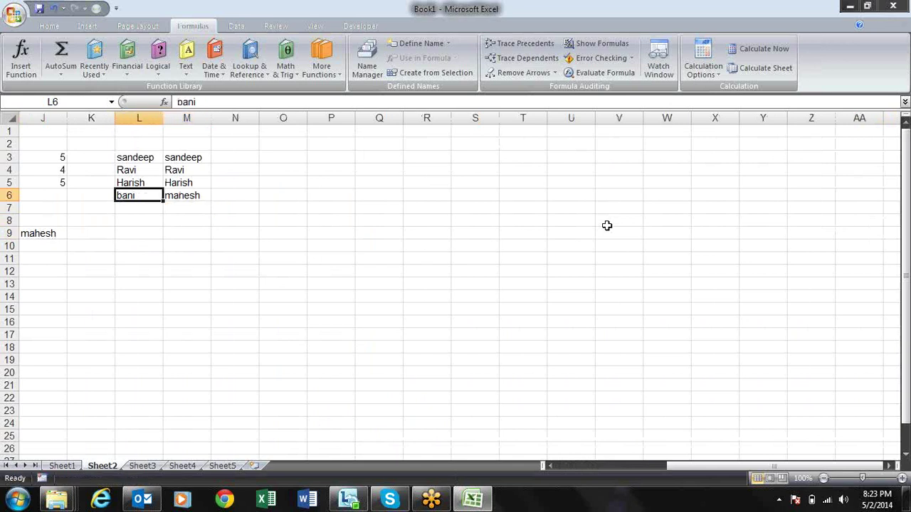
key("Home")
key("Right")
key("Right")
key("Right")
key("Right")
key("Right")
key("Right")
key("Up")
key("Up")
key("Up")
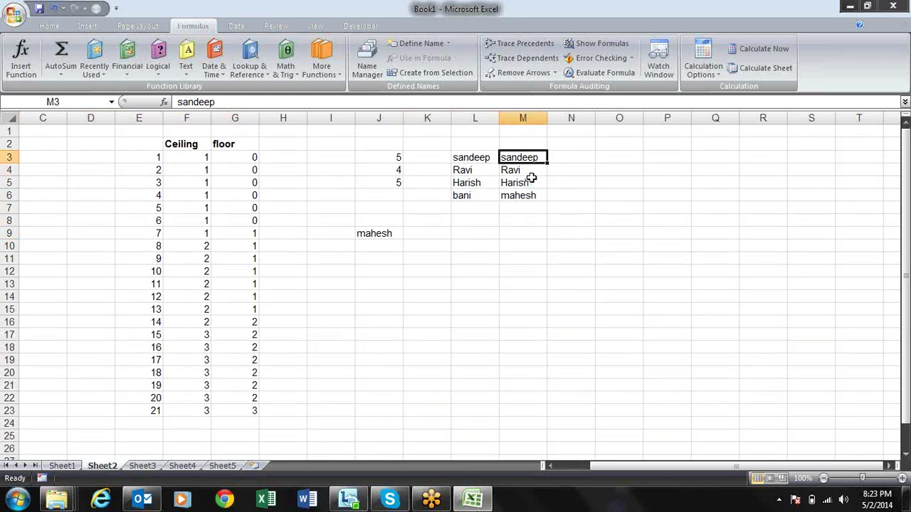
left_click(530, 171, "ctrl")
left_click(530, 182, "ctrl")
left_click(532, 195, "ctrl")
key("ctrl+c")
key("Escape")
- Copy sandeep, Ravi and mahesh from M3, M4 and M6 into N3:N5
key("Up")
key("Up")
key("Up")
key("shift+Down")
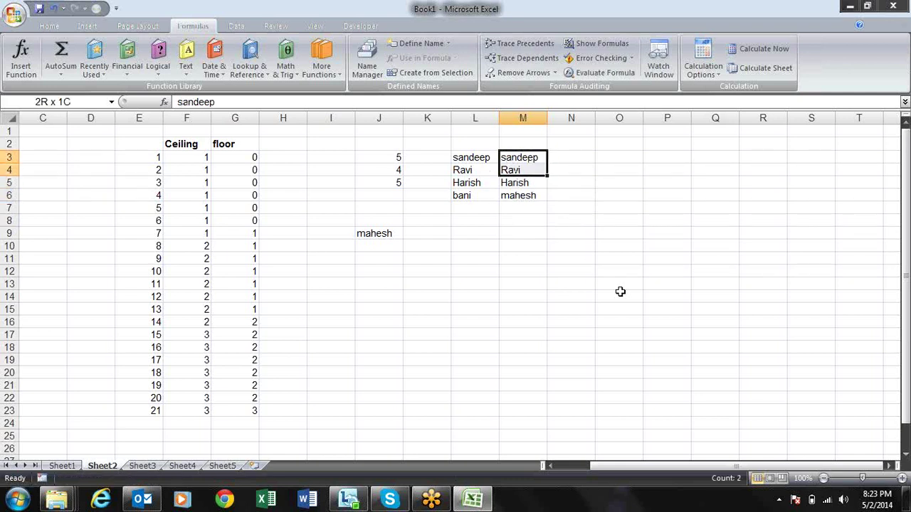
left_click(536, 197, "ctrl")
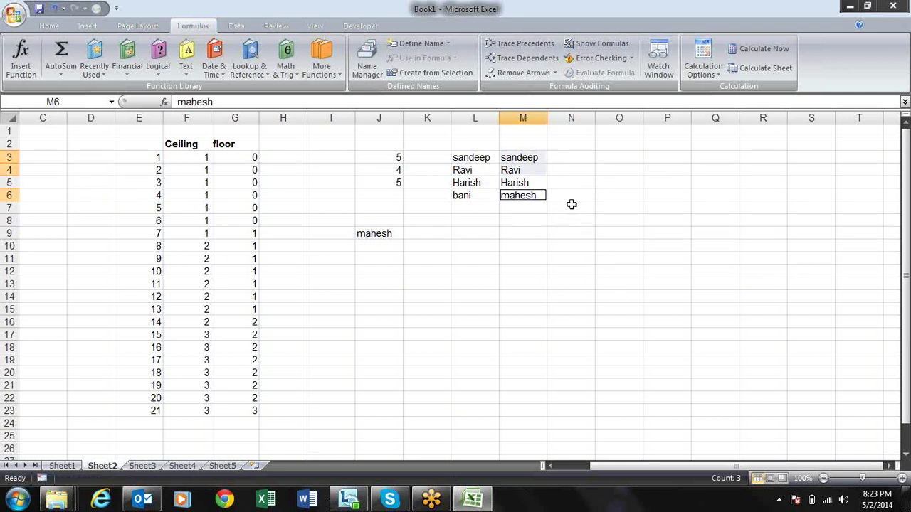
key("ctrl+c")
left_click(573, 148)
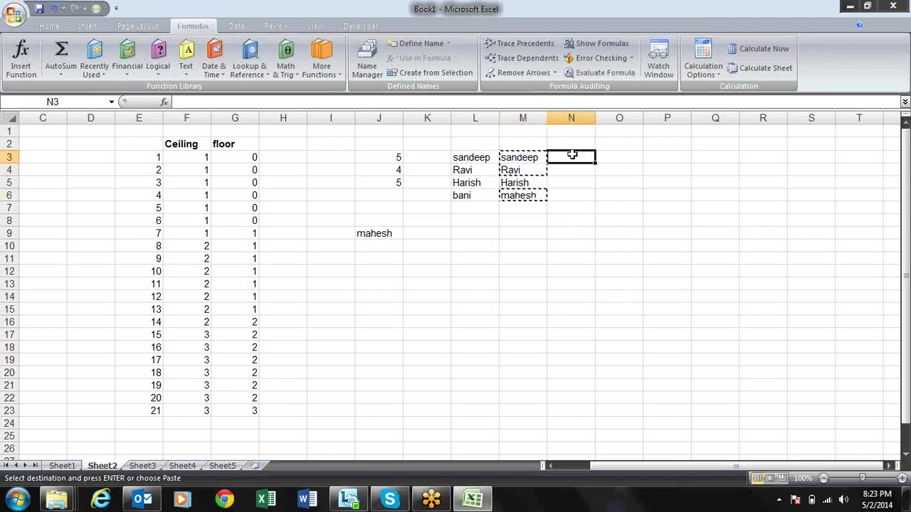
key("ctrl+v")
key("Escape")
- Copy bani from L6 into N6
left_click(466, 195)
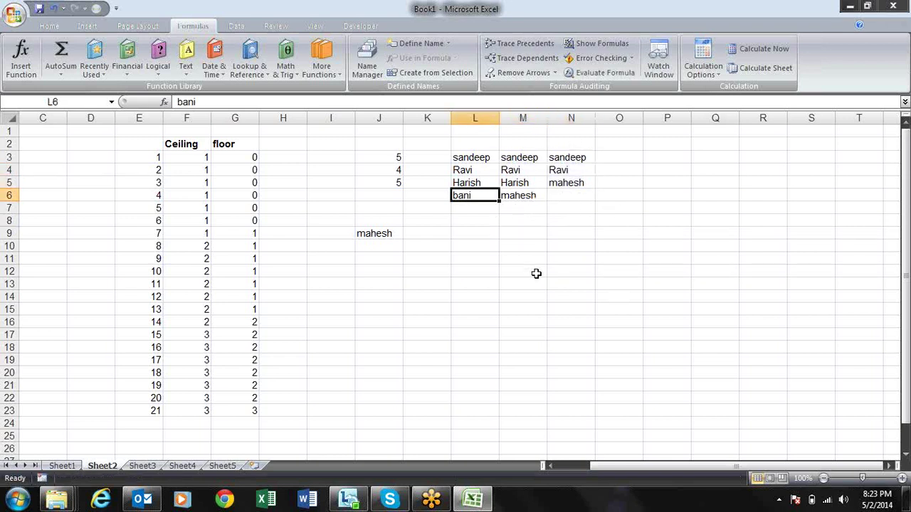
key("ctrl+c")
key("Right")
key("ctrl+v")
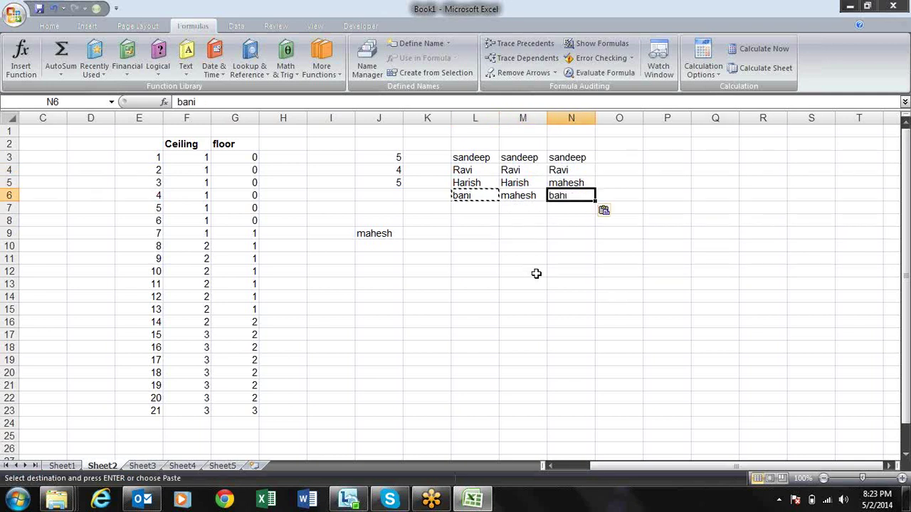
key("Escape")
- Copy Ravi, mahesh and bani from N4:N6 into O3:O5
key("Up")
key("Up")
key("shift+Down")
key("shift+Down")
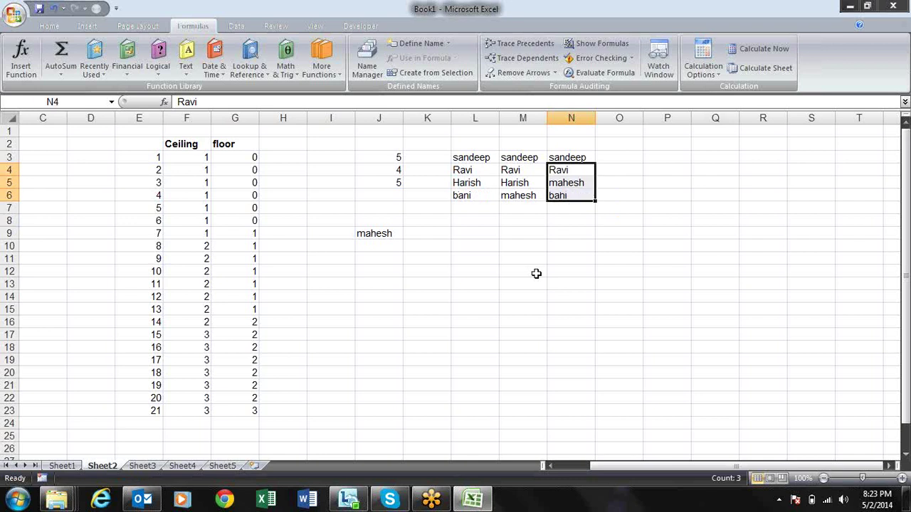
key("ctrl+c")
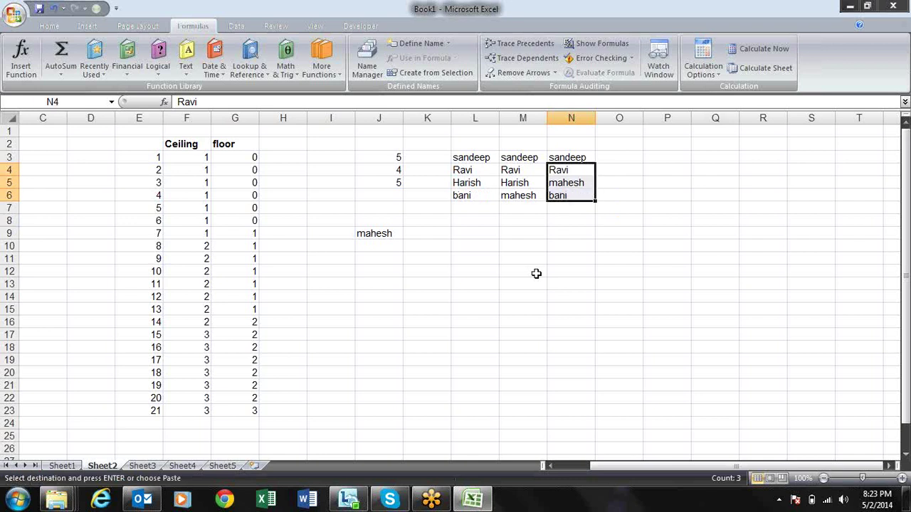
key("Up")
key("Right")
key("Return")
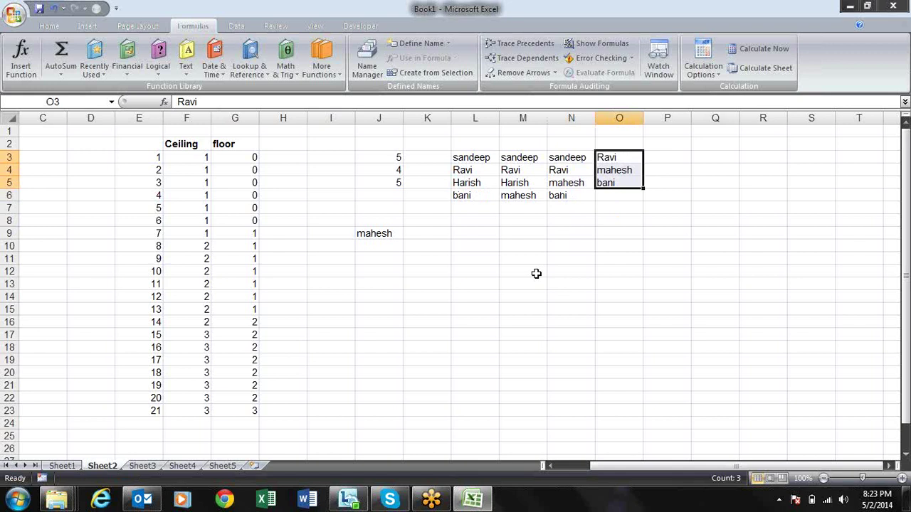
key("Down")
key("Down")
key("Down")
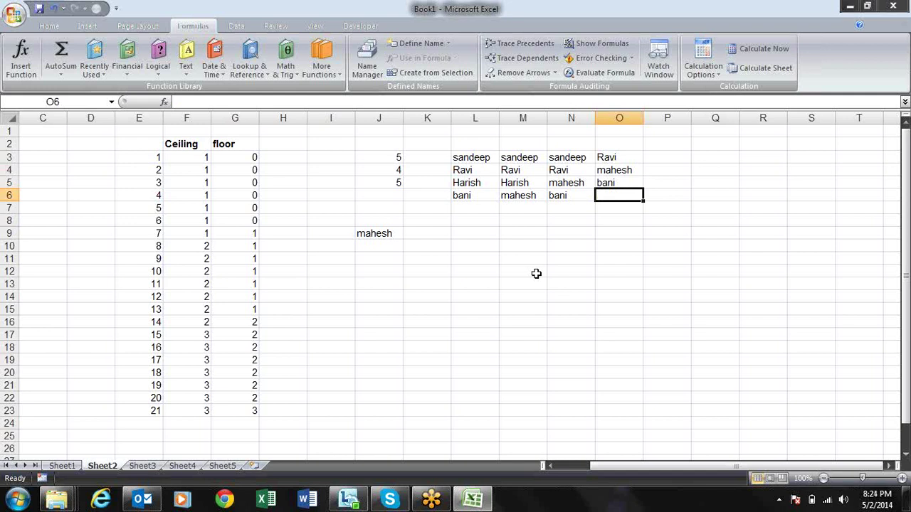
- Enter Harish in O6, correcting the misspelled 'Hrish'
type("Hrish")
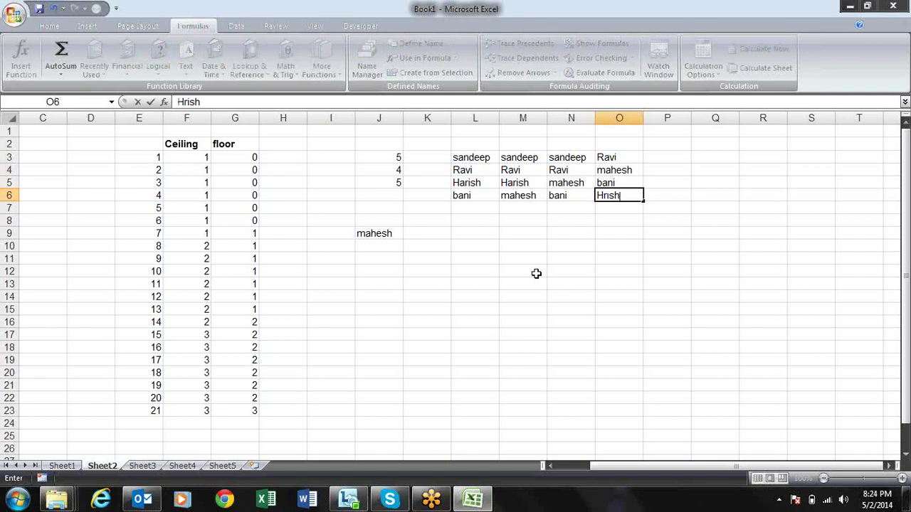
key("Return")
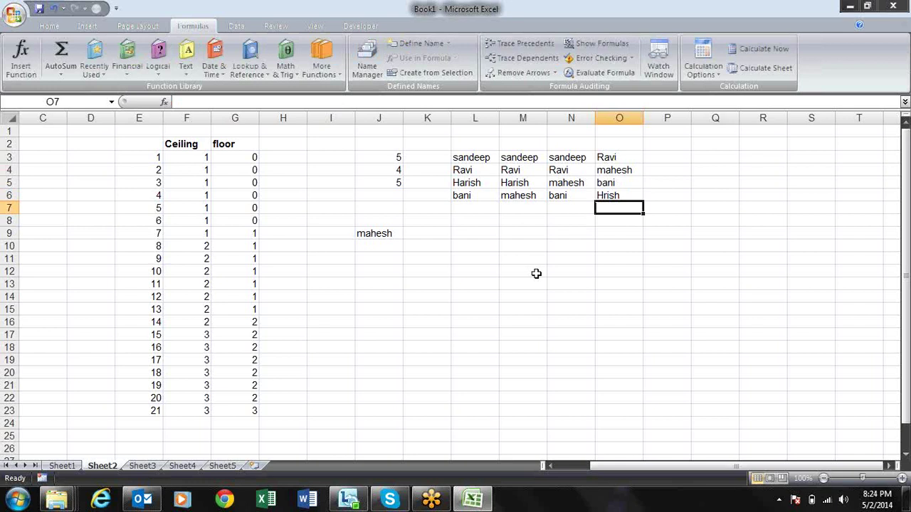
key("Up")
key("F2")
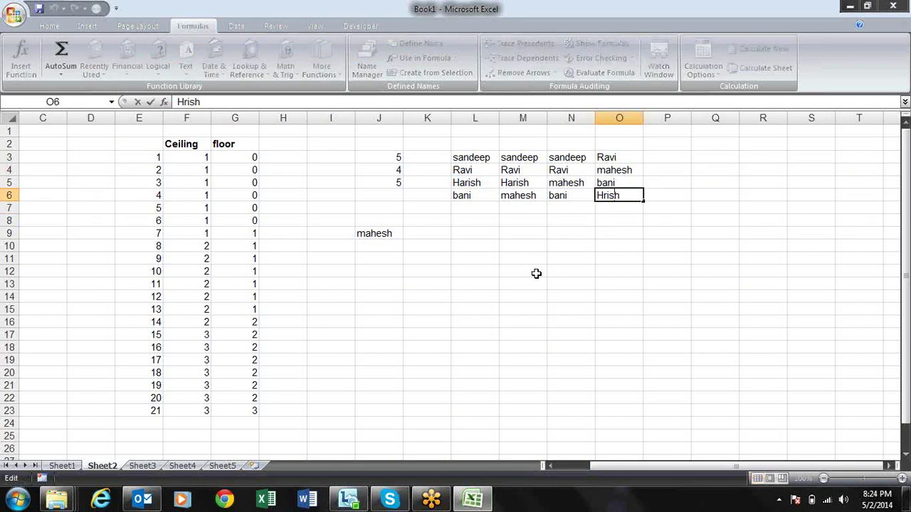
type("a")
key("Return")
key("Up")
key("Up")
key("Up")
key("Up")
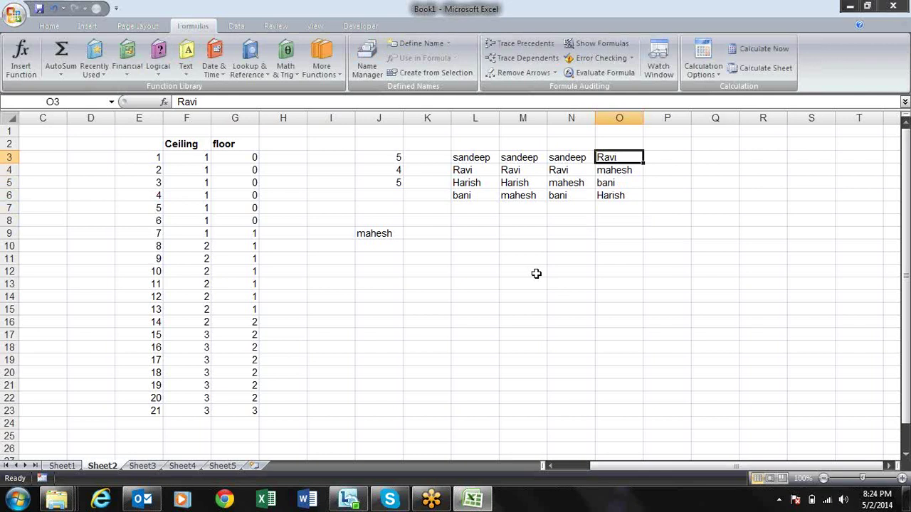
- Copy mahesh, bani and Harish from O4:O6 into P3:P5
key("shift+Down")
key("shift+Down")
key("shift+Down")
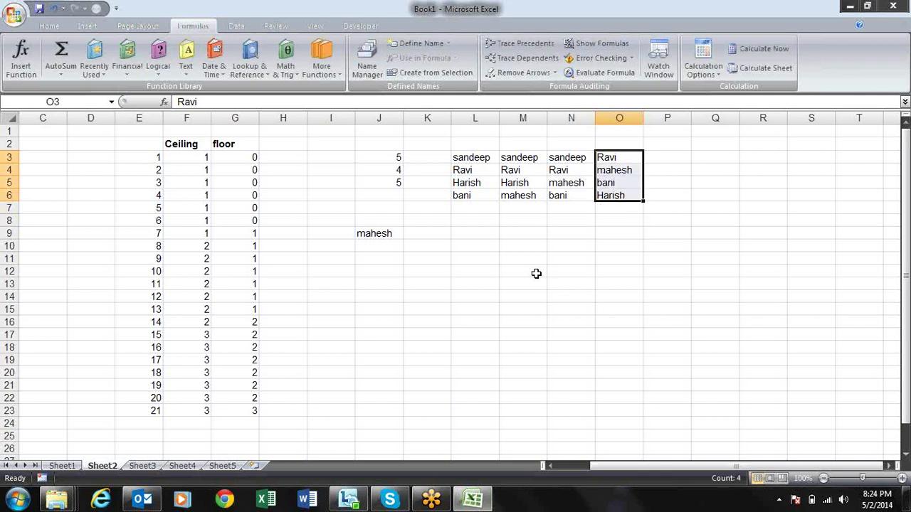
key("Down")
key("shift+Down")
key("shift+Down")
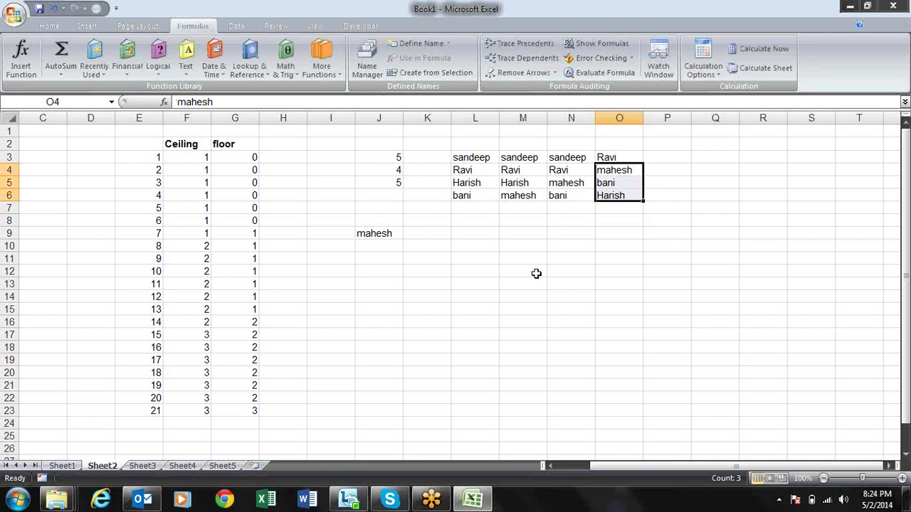
key("ctrl+c")
key("Right")
key("Up")
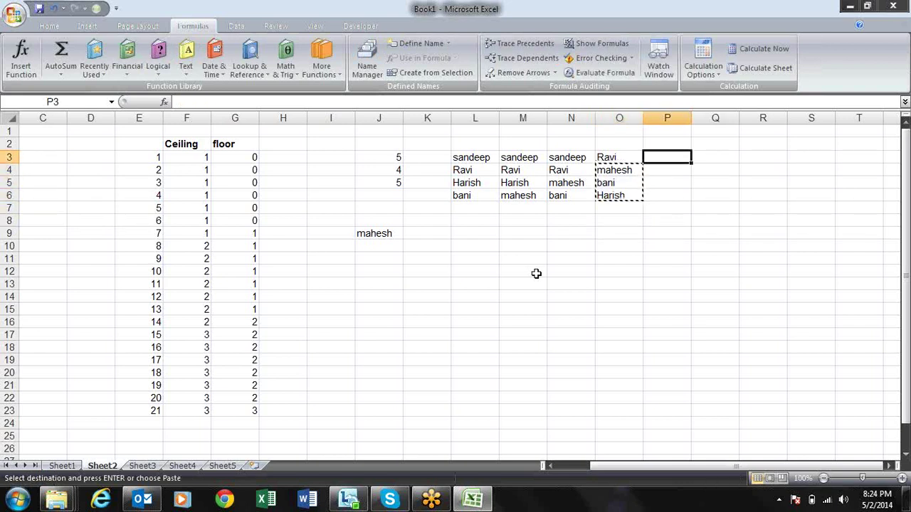
key("Return")
key("Down")
key("Down")
key("Down")
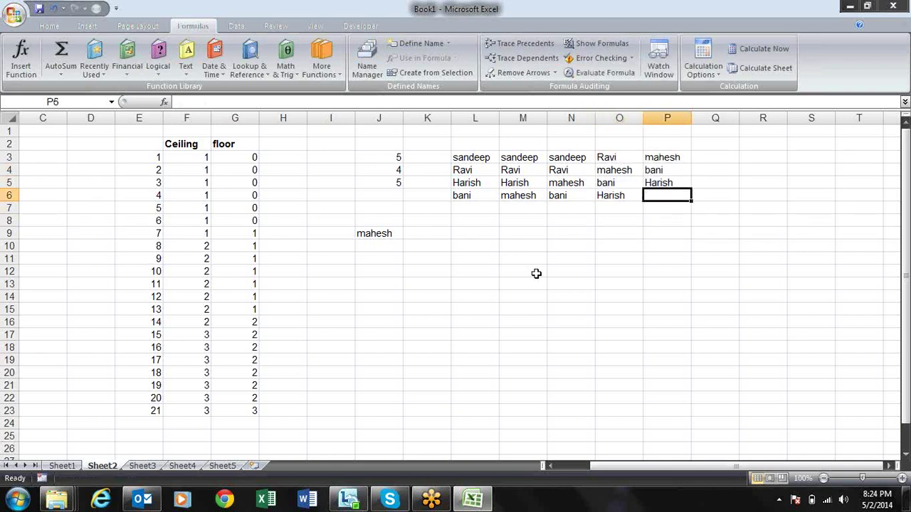
- Review Harish in O6 and bani in N6, then return toward mahesh in J9
key("Left")
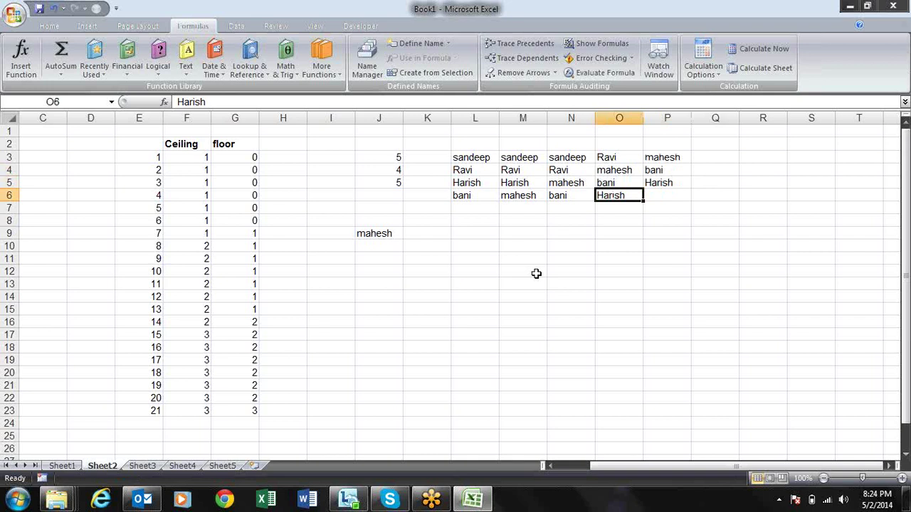
key("Left")
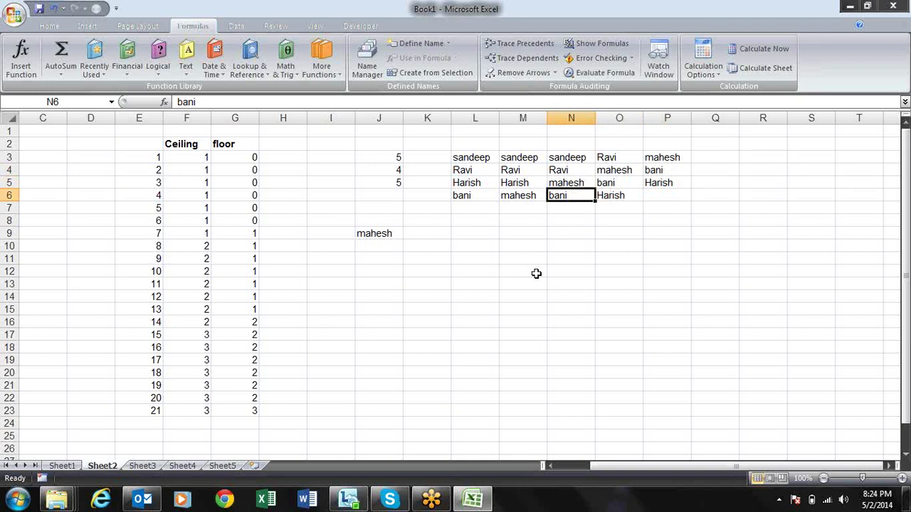
key("Up")
key("Up")
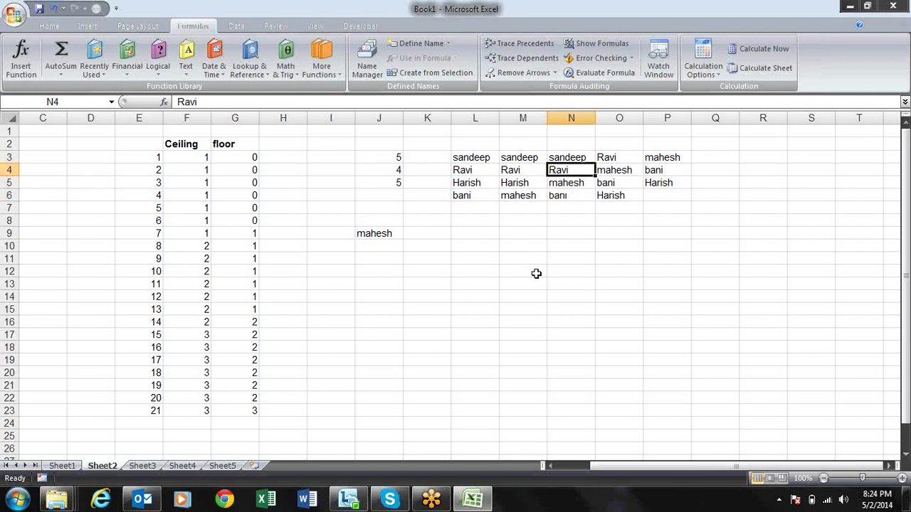
key("Up")
key("Left")
key("Left")
key("Down")
key("Down")
key("Down")
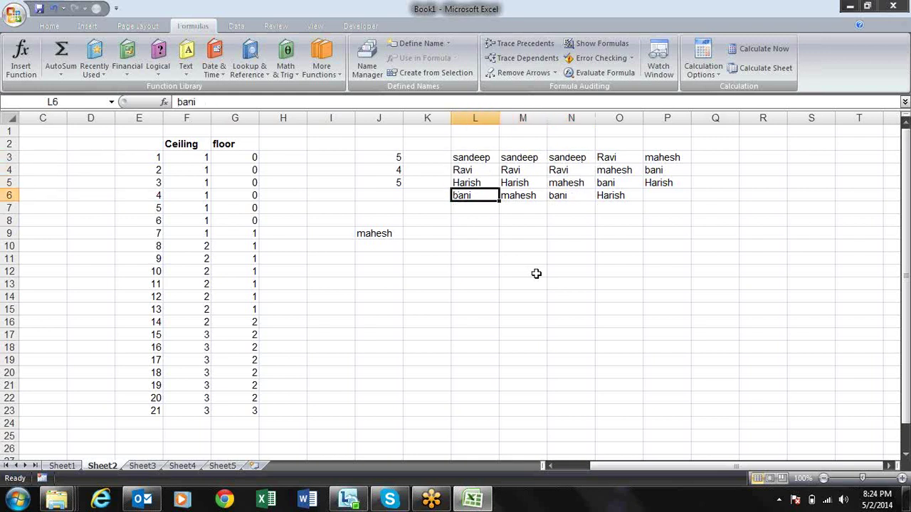
key("Left")
- Copy mahesh from J9 back into L7
key("Down")
key("Down")
key("Down")
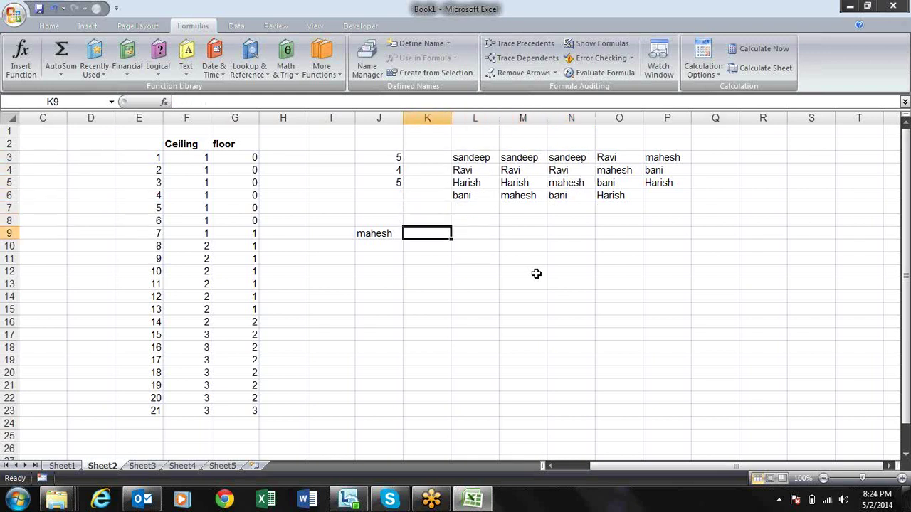
key("Left")
key("ctrl+c")
key("Up")
key("Up")
key("Right")
key("Right")
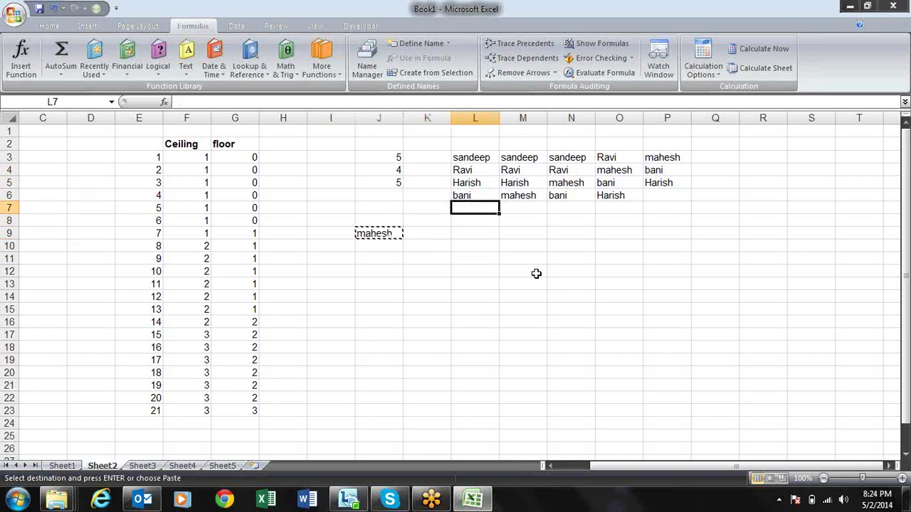
key("Return")
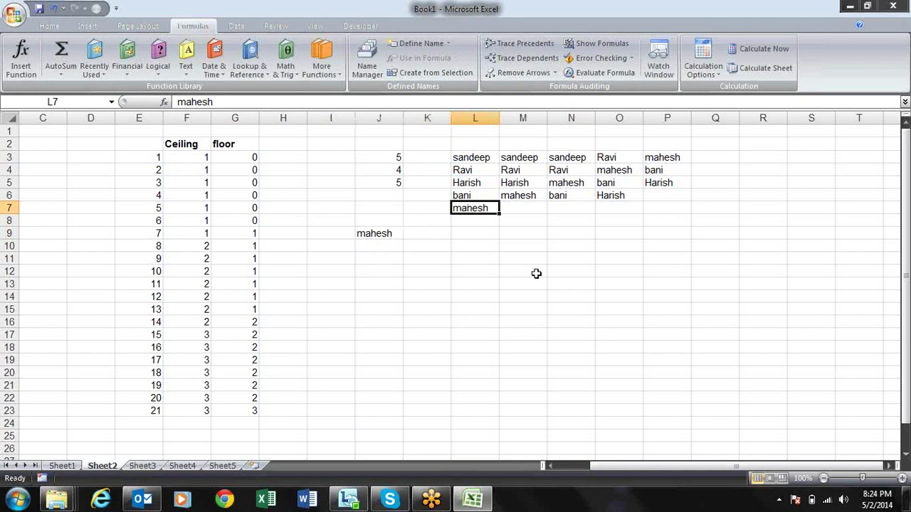
- Clear the jumbled names from M3:P6
key("Up")
key("Up")
key("Up")
key("Up")
key("Right")
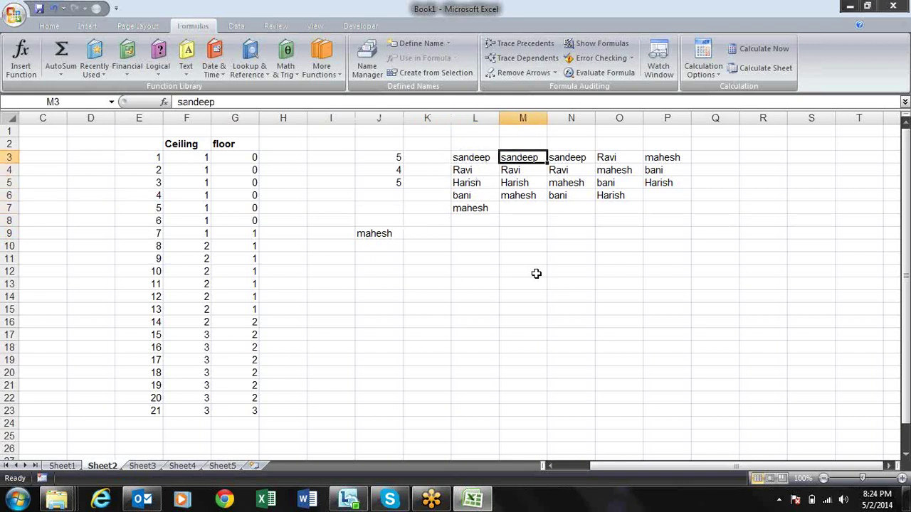
key("shift+Right")
key("shift+Right")
key("shift+Right")
key("shift+Down")
key("shift+Down")
key("shift+Down")
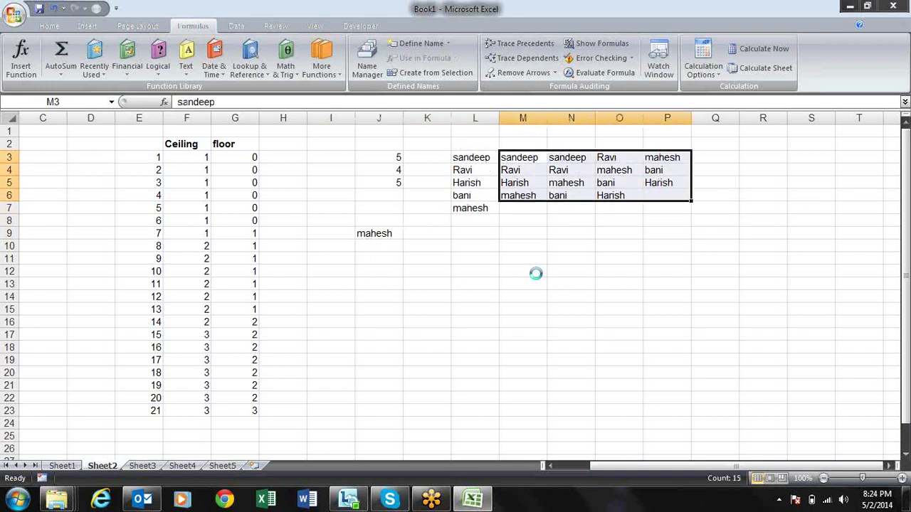
key("Delete")
- Copy the L3:L7 name list and paste it into columns M, N, O and P starting at row 3
key("Left")
key("ctrl+shift+Down")
key("ctrl+c")
key("ctrl+Right")
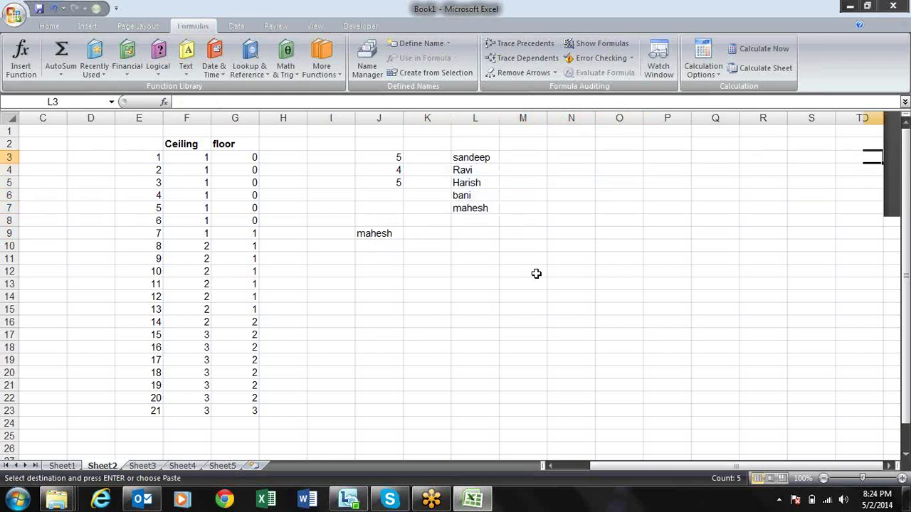
key("ctrl+Left")
key("ctrl+Left")
key("Home")
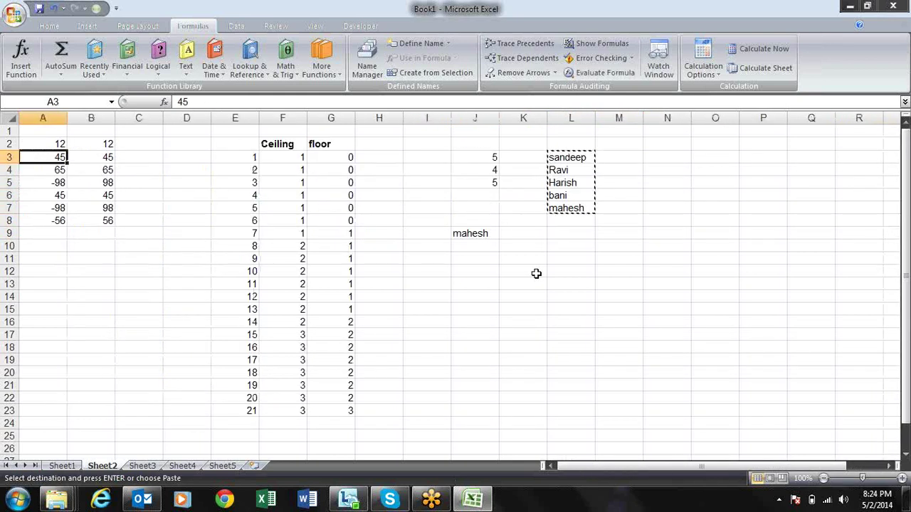
key("Right")
key("Right")
key("Right")
key("Right")
key("Right")
key("Right")
key("Right")
key("Right")
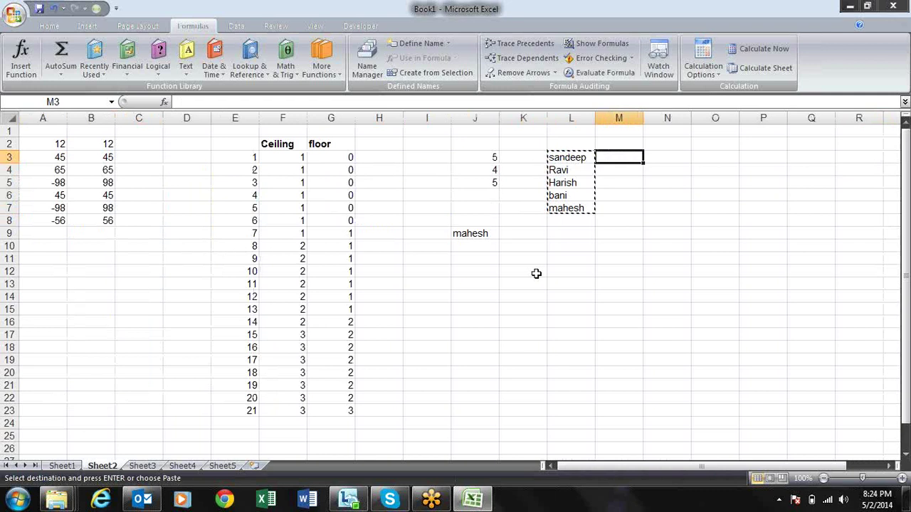
key("ctrl+v")
key("Right")
key("ctrl+v")
key("Right")
key("ctrl+v")
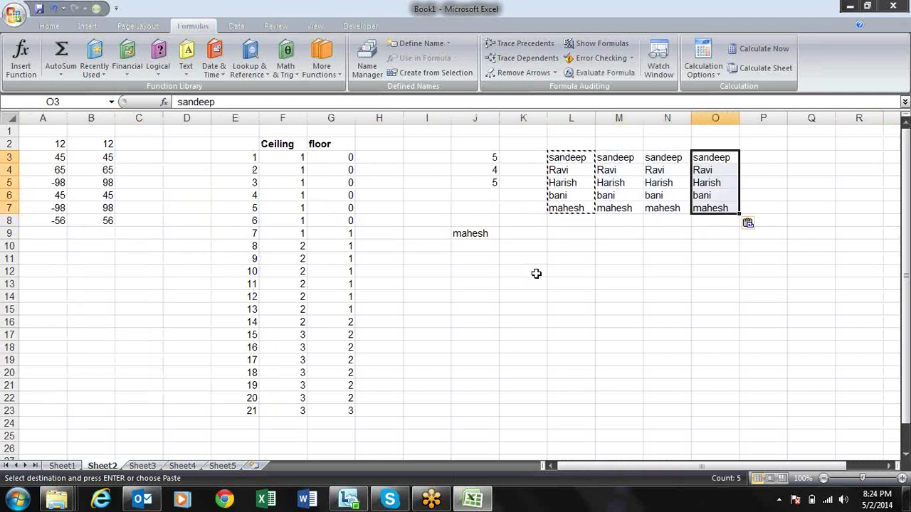
key("Right")
key("ctrl+v")
key("Escape")
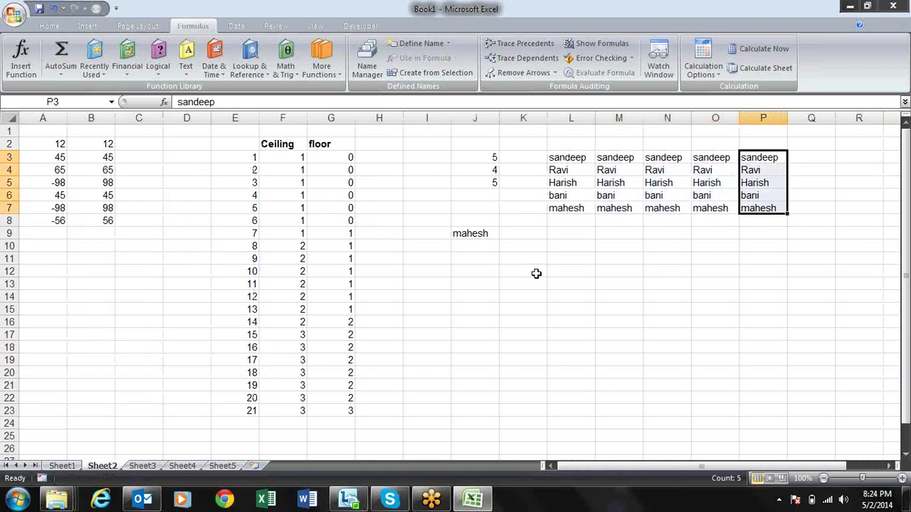
key("Left")
key("Left")
key("Left")
key("Left")
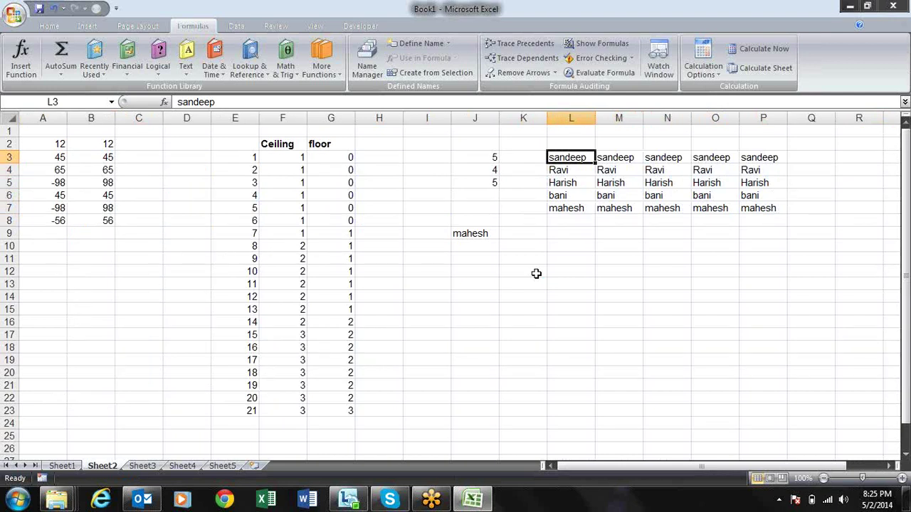
- Delete sandeep in L3, Ravi in M4, Harish in N5, bani in O6 and mahesh in P7
key("Delete")
key("Right")
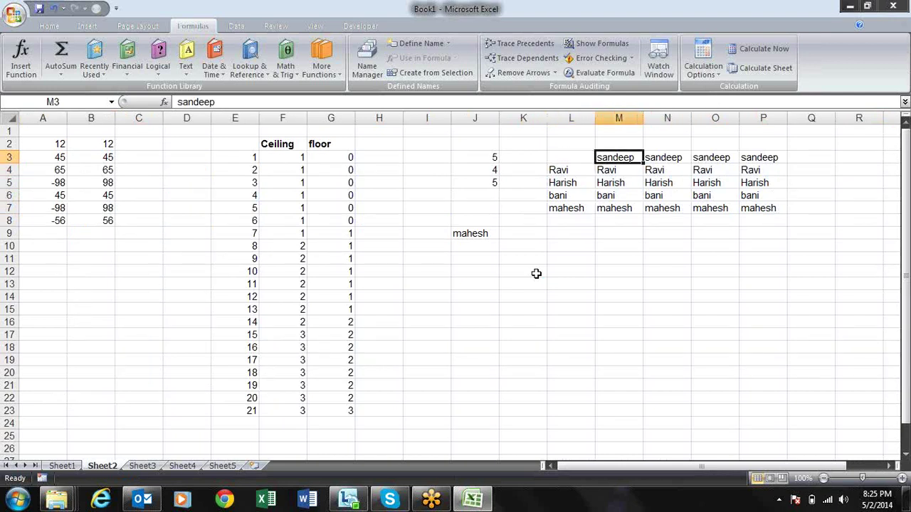
key("Down")
key("Delete")
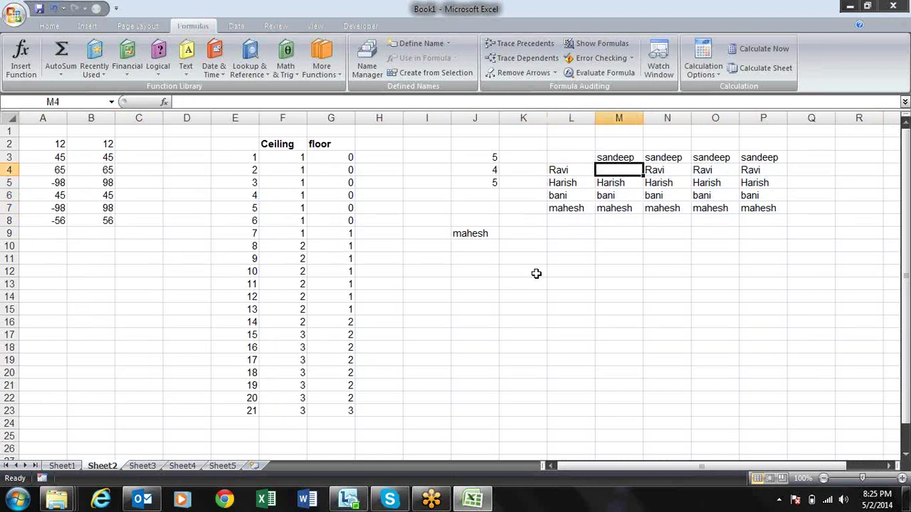
key("Right")
key("Down")
key("Delete")
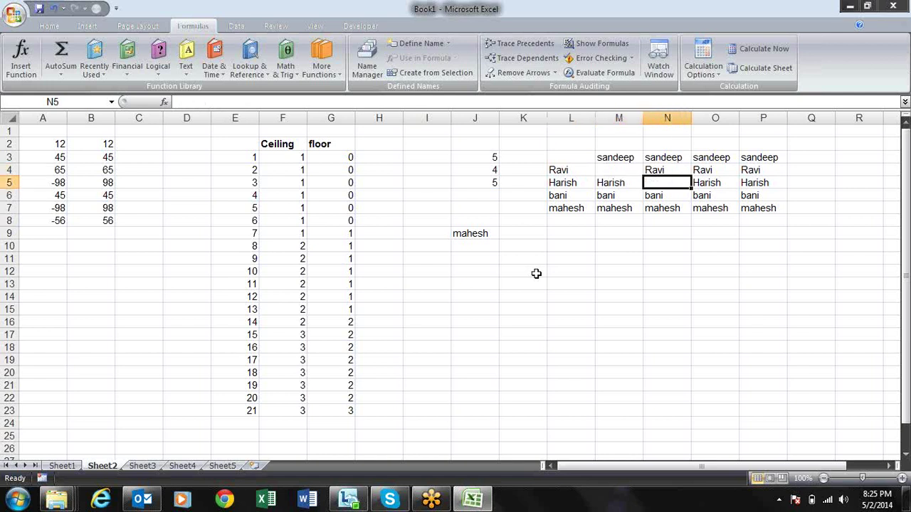
key("Right")
key("Down")
key("Delete")
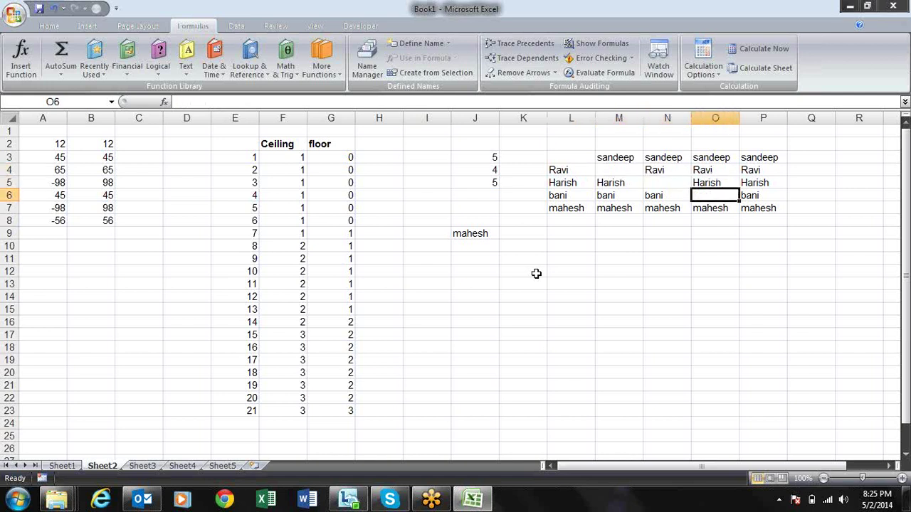
key("Down")
key("Right")
key("Delete")
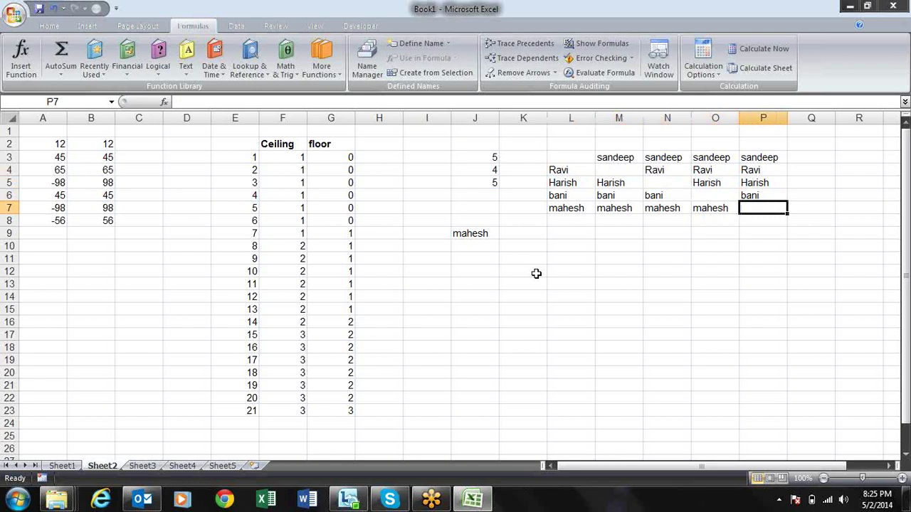
key("Left")
key("Left")
key("Left")
key("Left")
key("Left")
key("Left")
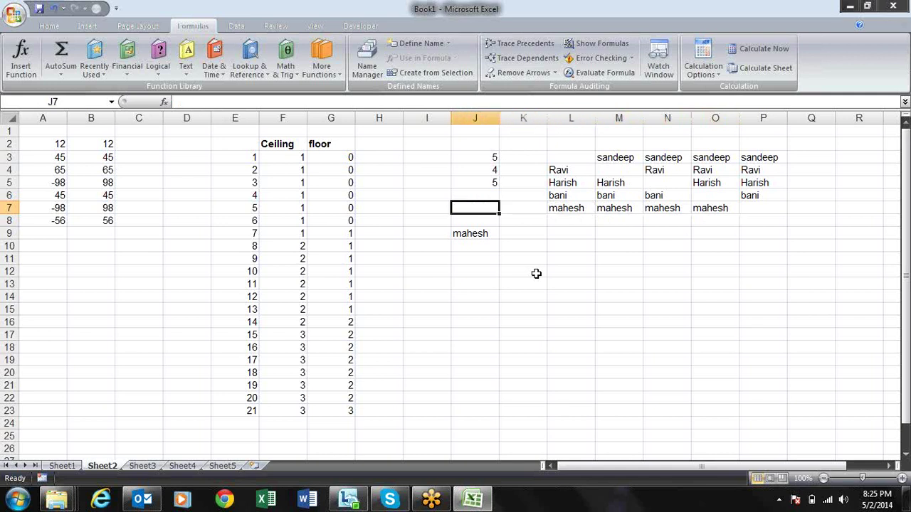
- Check the COMBIN result in J5, then select the I3:P10 block
key("Up")
key("Up")
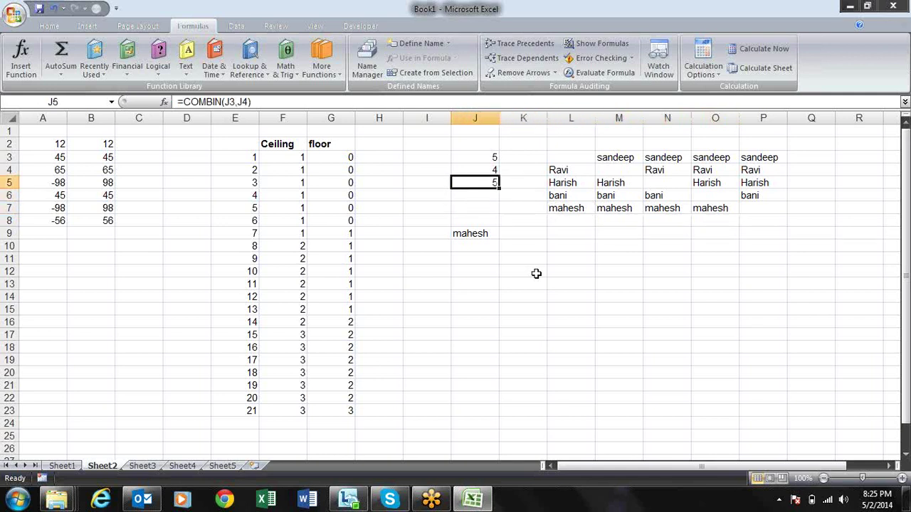
key("Right")
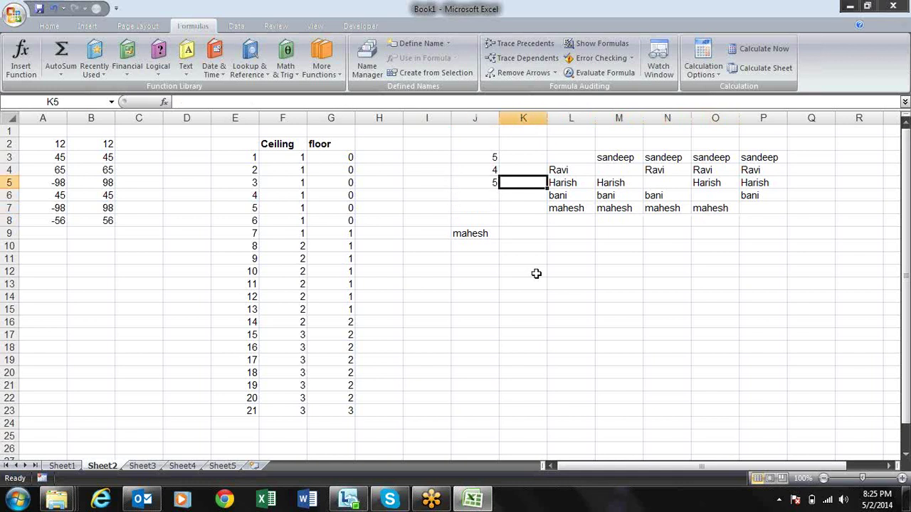
key("Right")
key("Right")
key("Left")
key("Left")
key("Left")
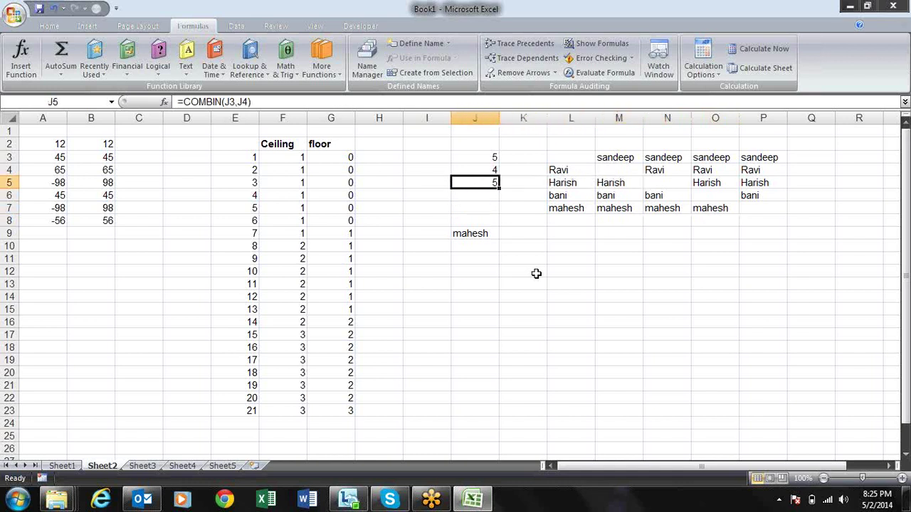
key("Left")
key("Up")
key("Up")
key("shift+Right")
key("shift+Right")
key("shift+Right")
key("shift+Right")
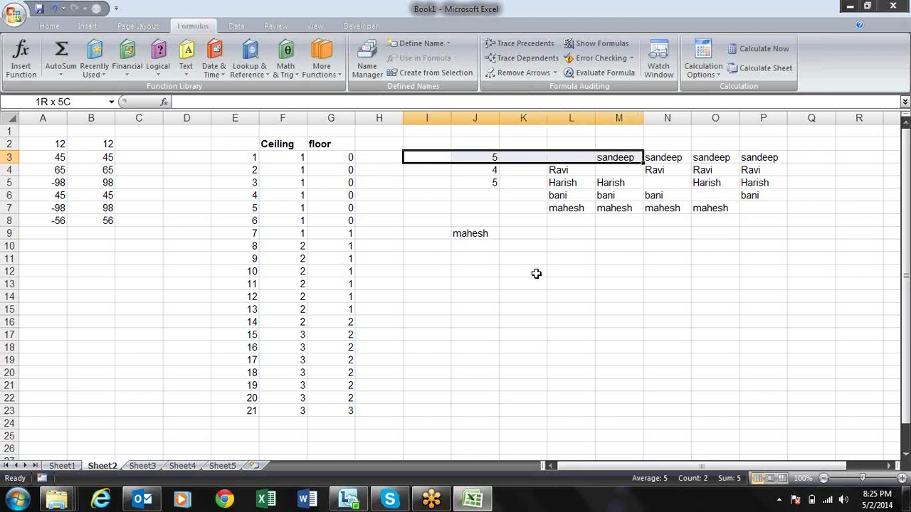
key("shift+Right")
key("shift+Right")
key("shift+Right")
key("shift+Down")
key("shift+Down")
key("shift+Down")
key("shift+Down")
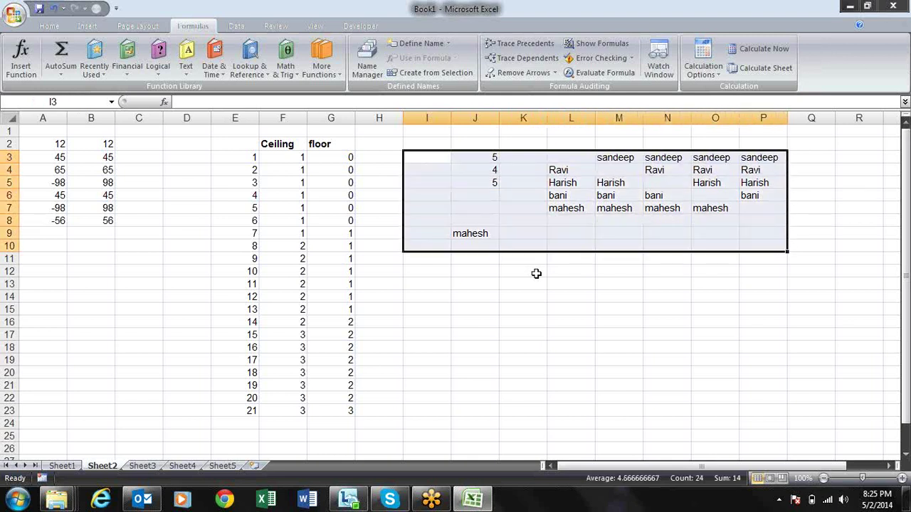
- Clear the COMBIN numbers and name grid in I3:P10 and briefly check the Math & Trig list
key("Delete")
key("Left")
key("Right")
key("Right")
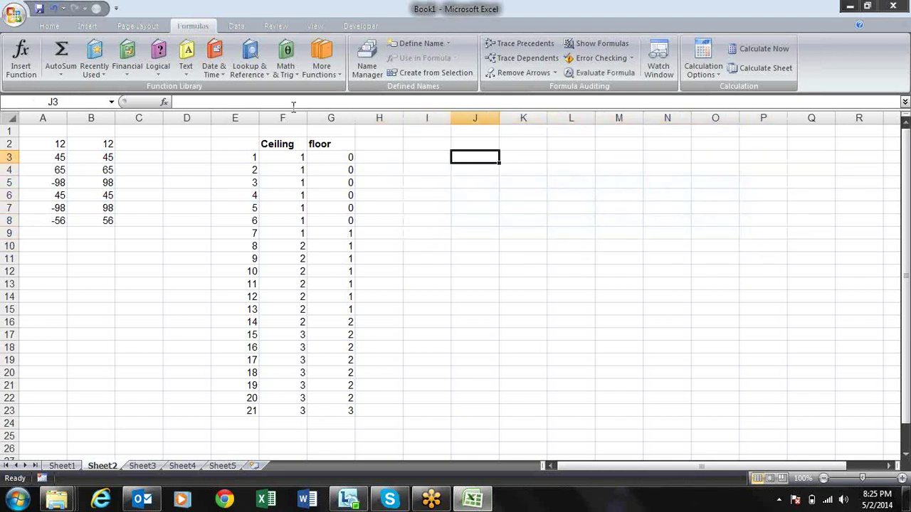
left_click(285, 68)
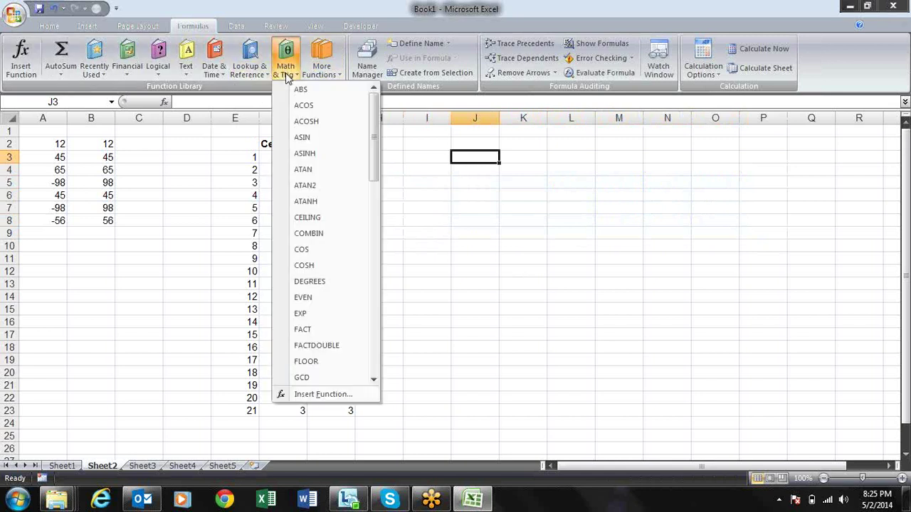
left_click_drag(376, 149, 379, 166)
key("Escape")
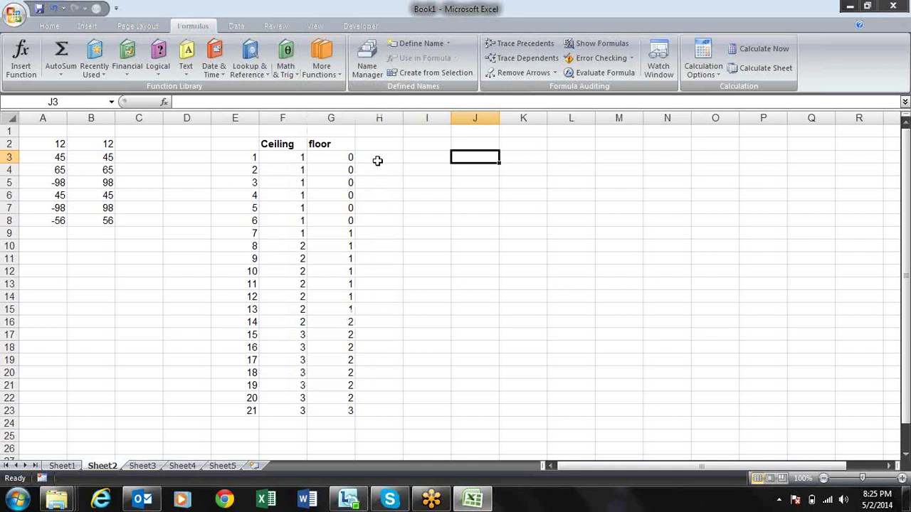
- Clear the Ceiling and floor columns in F2:G23
key("Left")
key("Left")
key("Left")
key("Left")
key("Up")
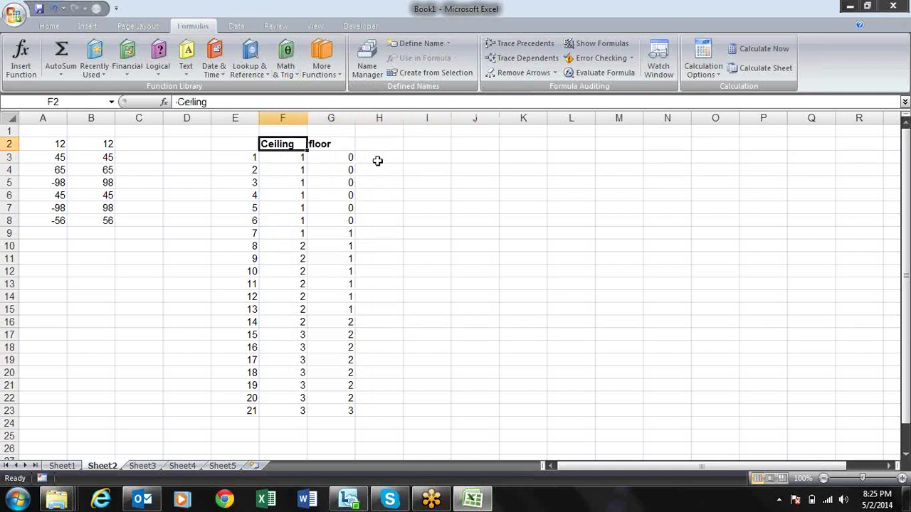
key("shift+Right")
key("ctrl+shift+Down")
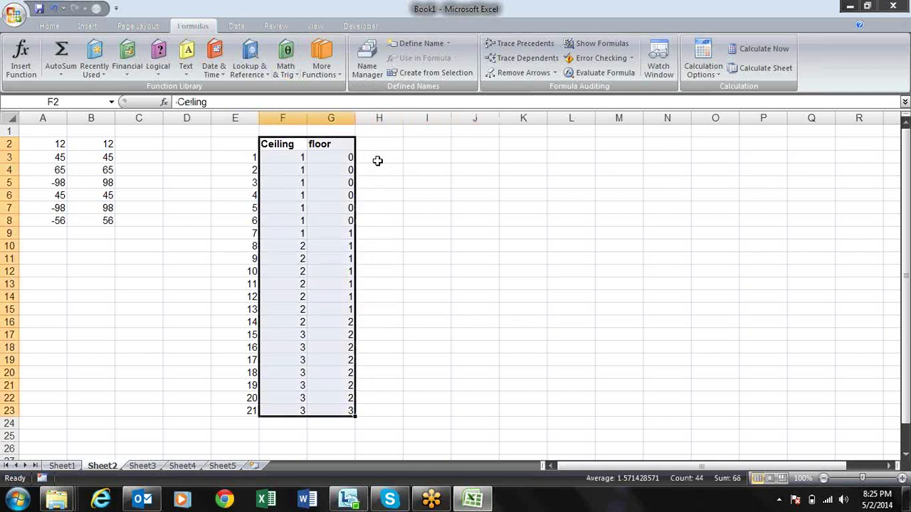
key("Delete")
key("Down")
key("Up")
- Add the headings 'Even' in F2 and 'Odd' in G2
type("Even")
key("Tab")
type("Odd")
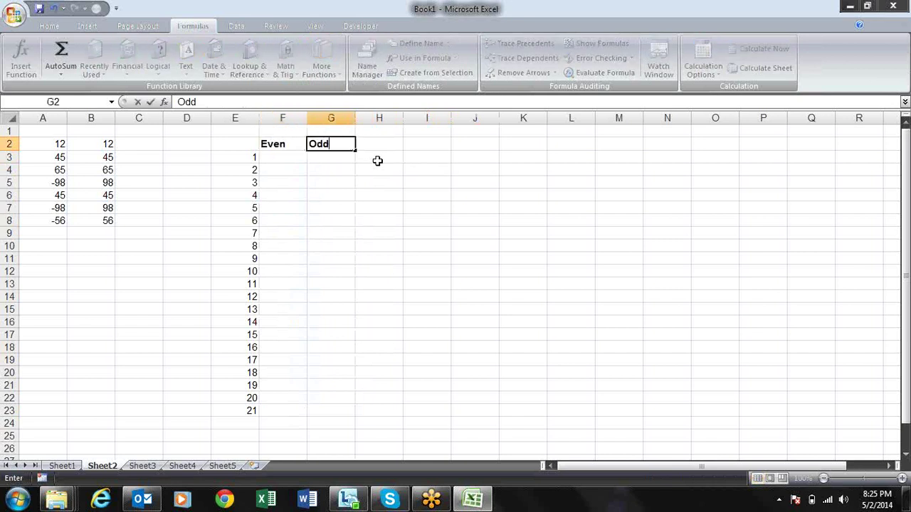
key("Return")
- Fill F3:F23 with =EVEN(E3)
type("=eve")
key("Tab")
key("Left")
type(")")
key("Return")
key("Up")
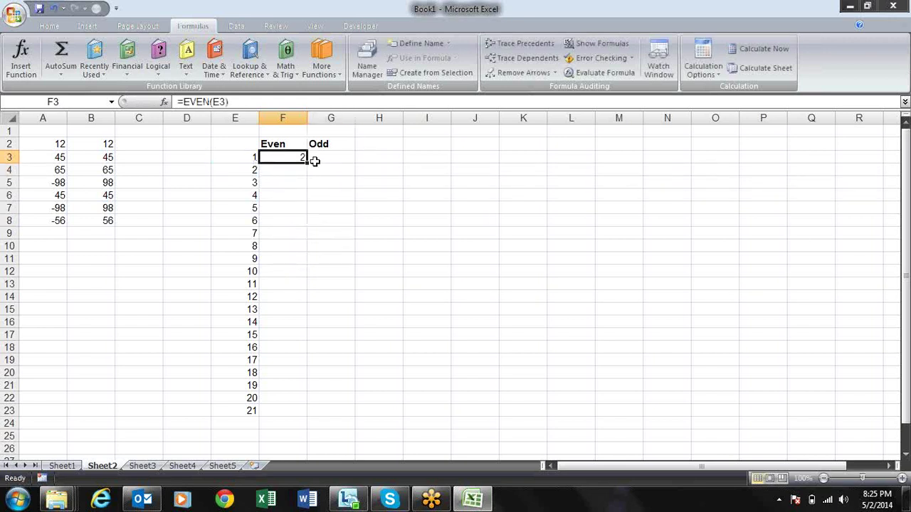
left_click_drag(306, 162, 288, 416)
- Fill G3:G23 with =ODD(E3) and check the Even and Odd formulas
left_click(343, 154)
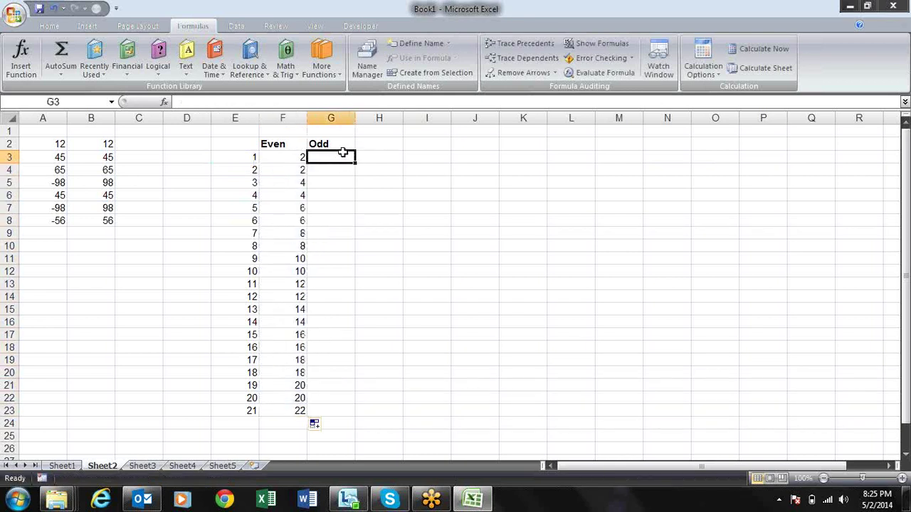
type("=odd")
key("Tab")
key("Left")
key("Left")
type(")")
key("Return")
left_click(347, 155)
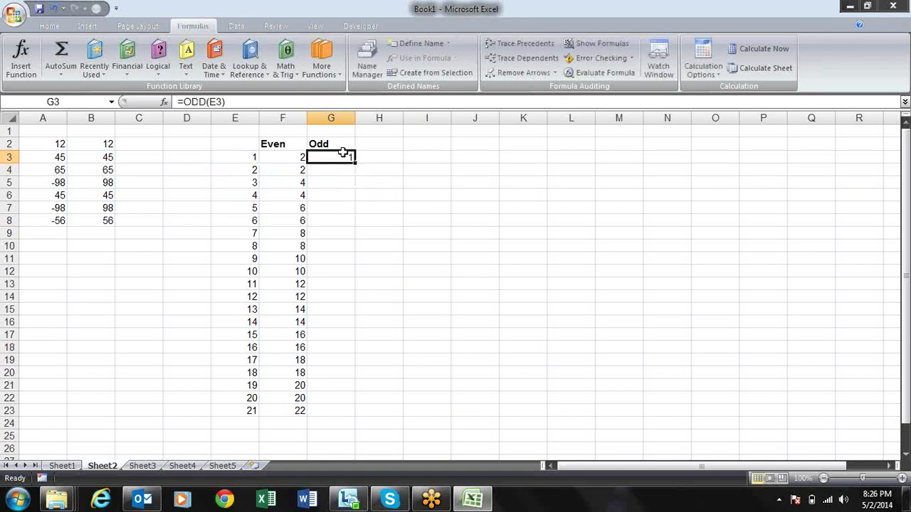
left_click_drag(355, 163, 353, 418)
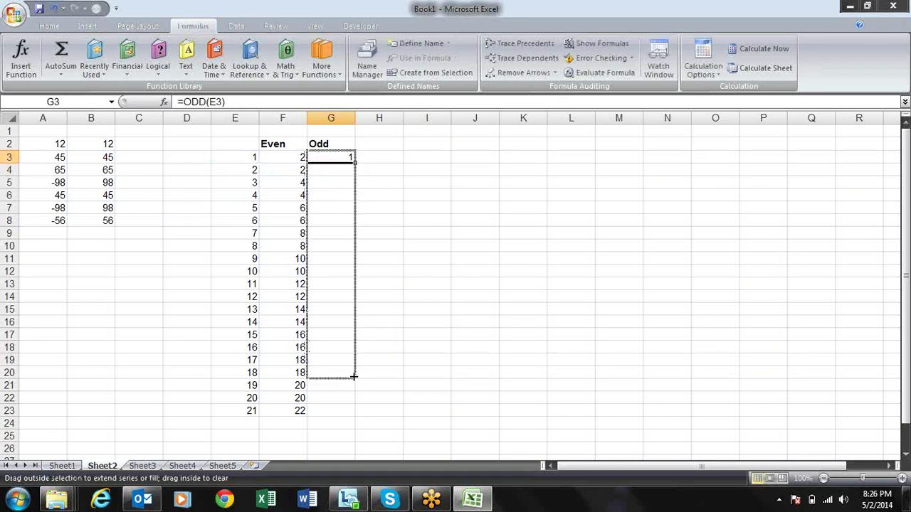
left_click(417, 167)
key("Left")
key("Left")
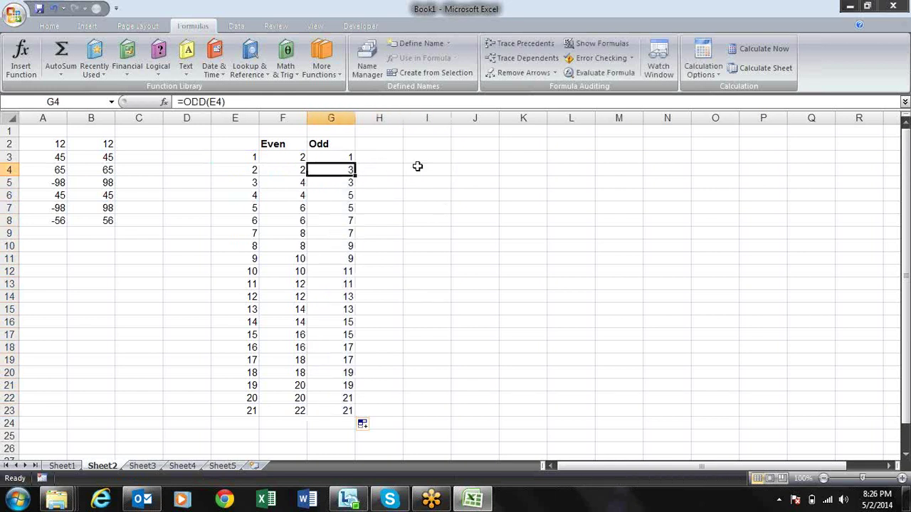
key("Up")
key("Left")
key("Right")
key("Right")
key("Right")
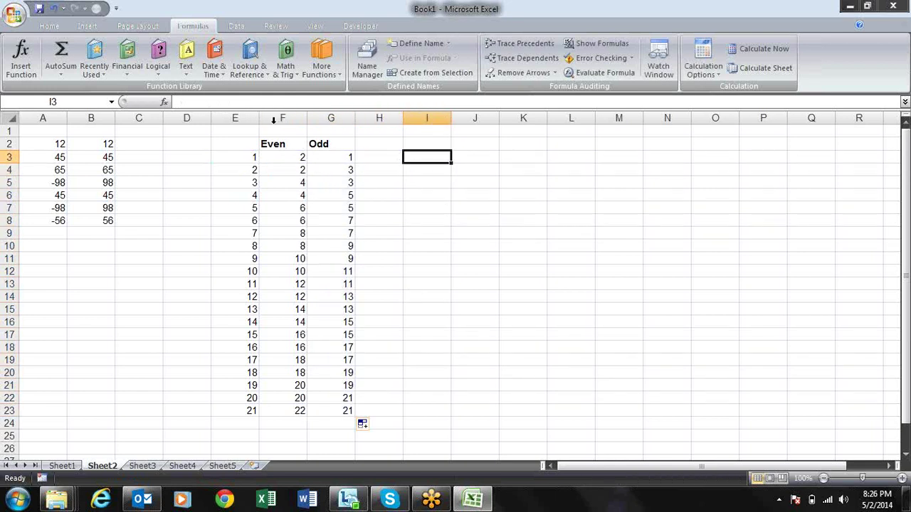
- Glance at the Math & Trig functions, then enter 5 in J3
left_click(288, 75)
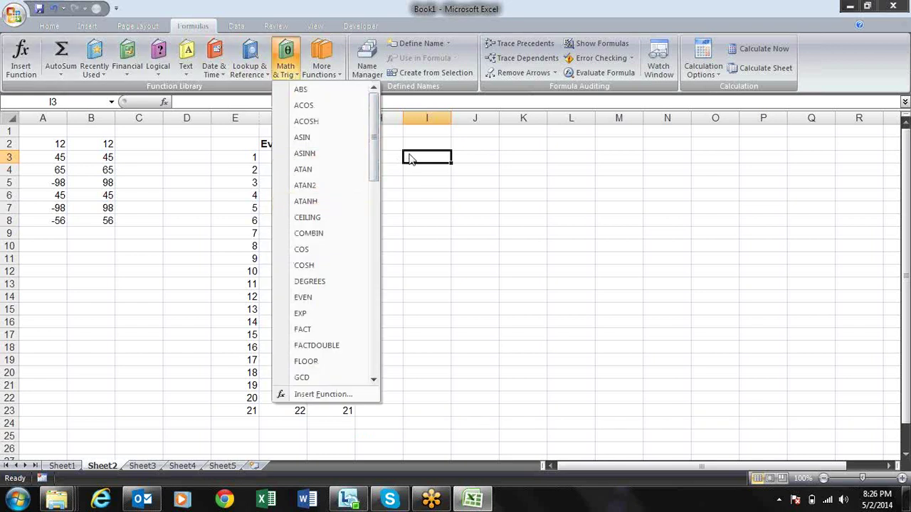
left_click_drag(375, 153, 380, 178)
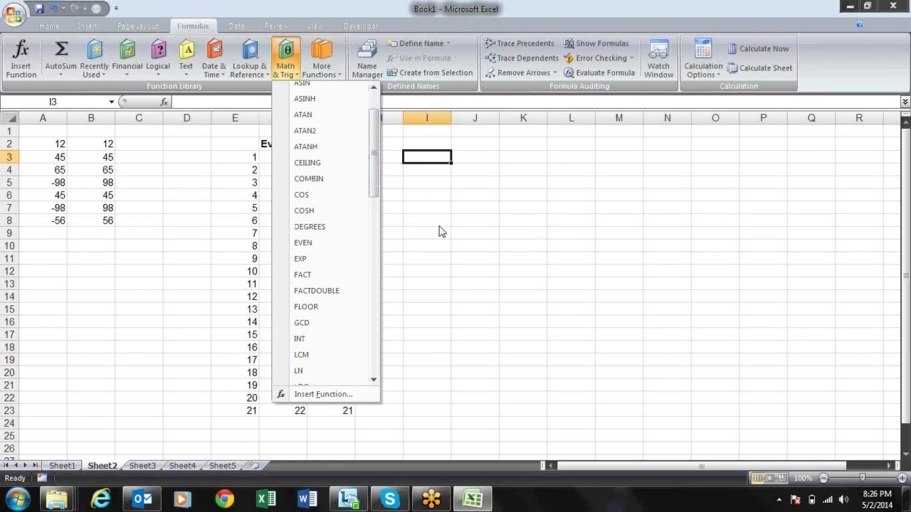
key("Escape")
key("Right")
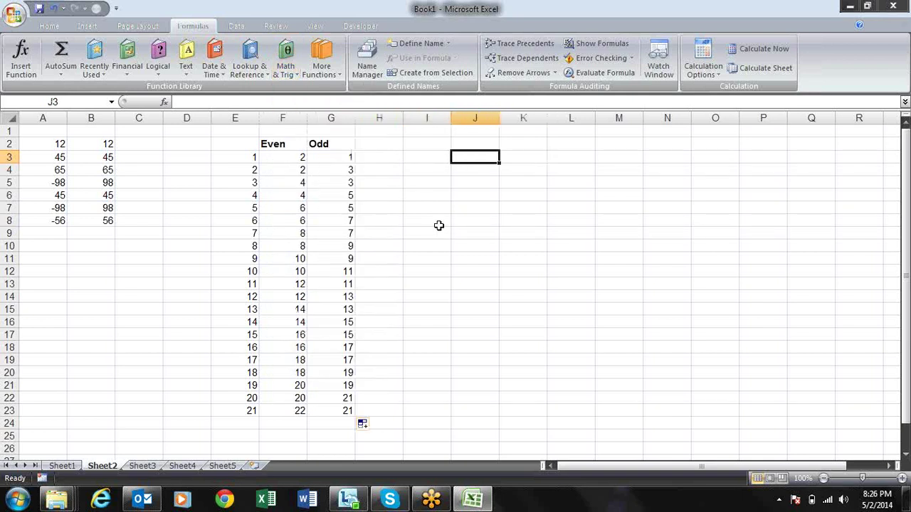
type("5")
key("Return")
key("Return")
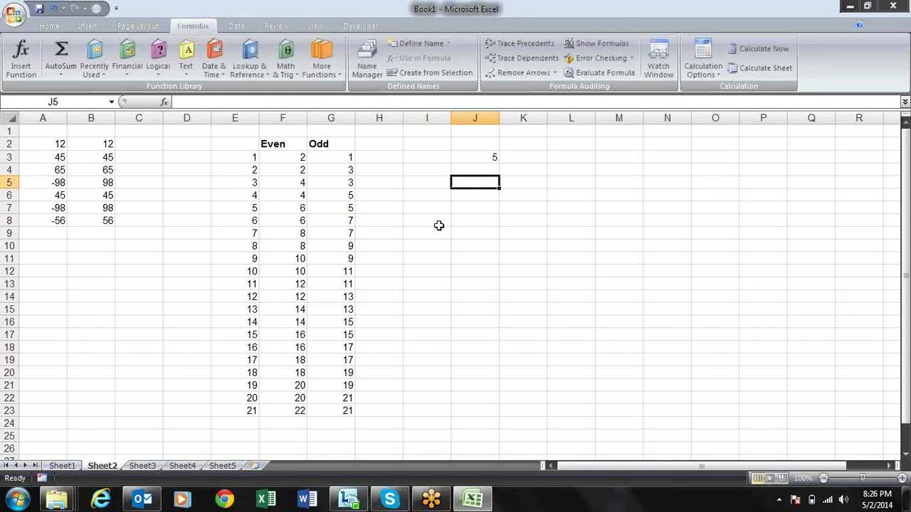
- Enter =FACT(J3) in J5, returning 120
type("=fa")
key("Tab")
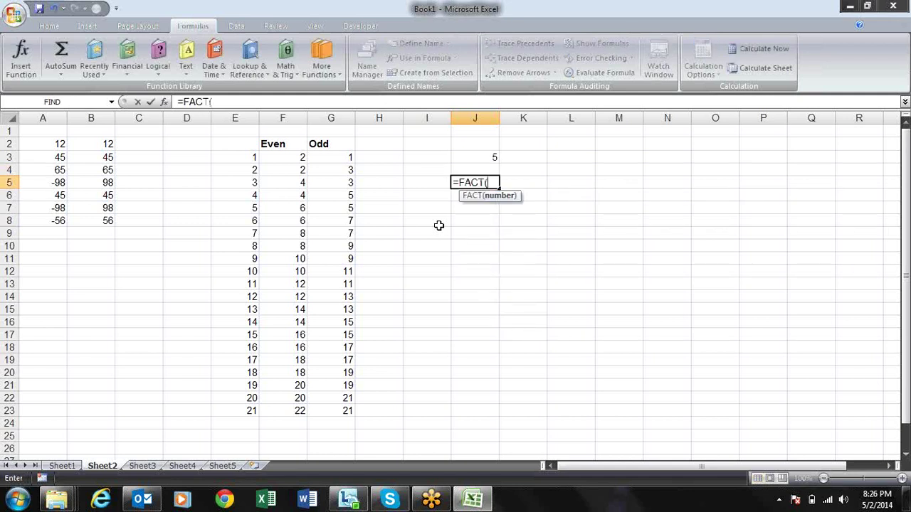
key("Up")
key("Up")
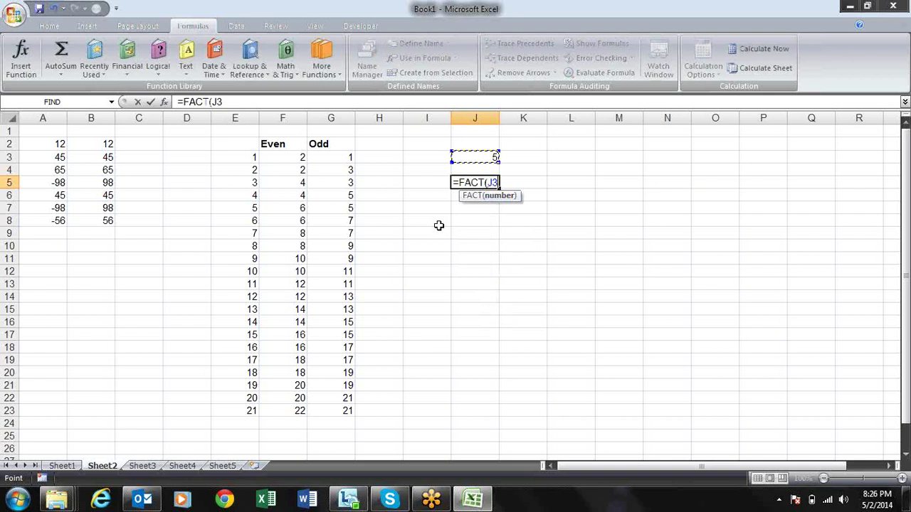
type(")")
key("Return")
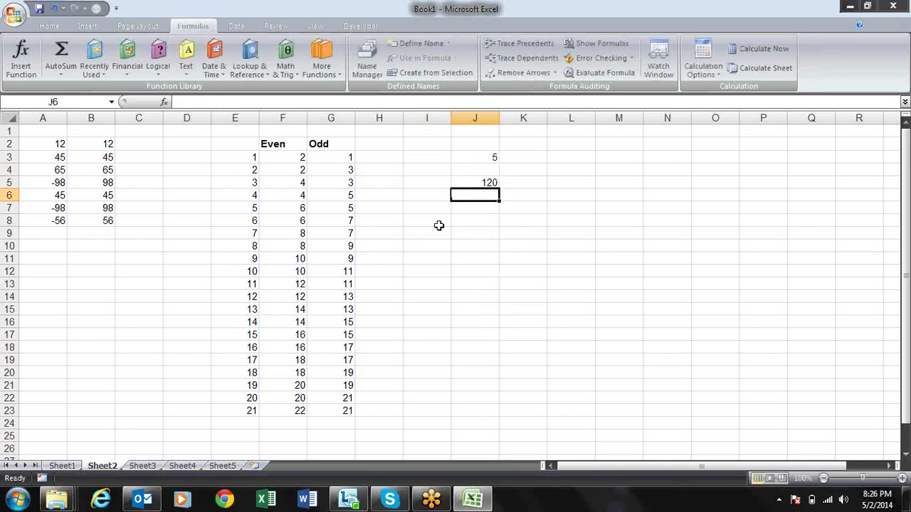
key("Up")
key("Up")
- Enter 4, 3, 2, 1 across K3:N3
key("Right")
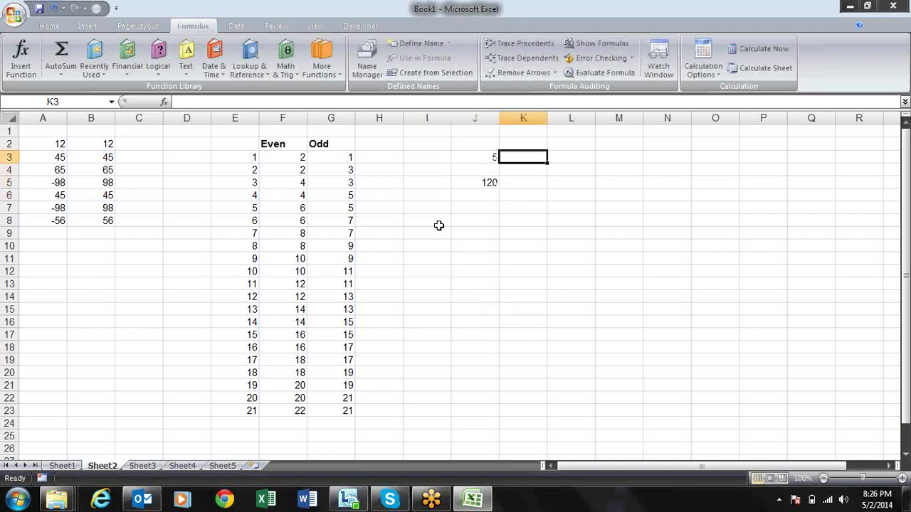
type("3")
key("Right")
type("2")
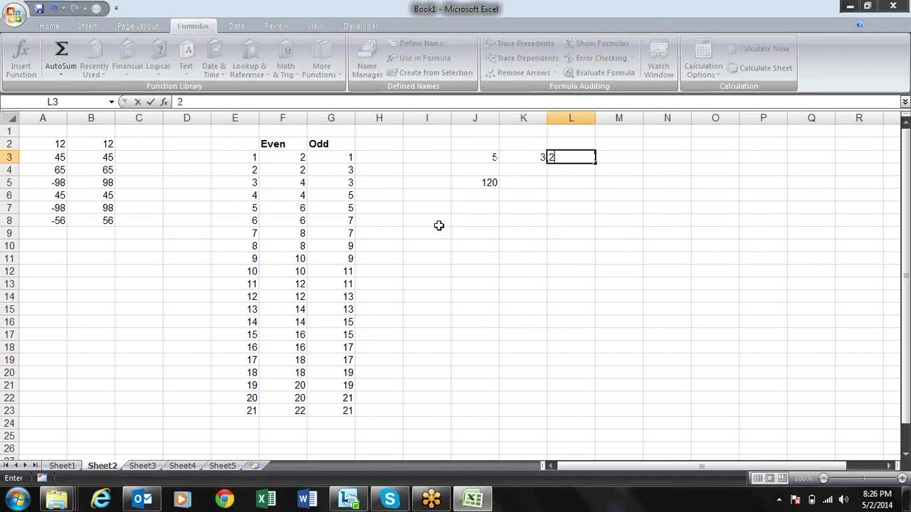
key("Right")
key("Left")
- Enter =J3*K3*L3*M3*N3 in O3, giving 120
key("Left")
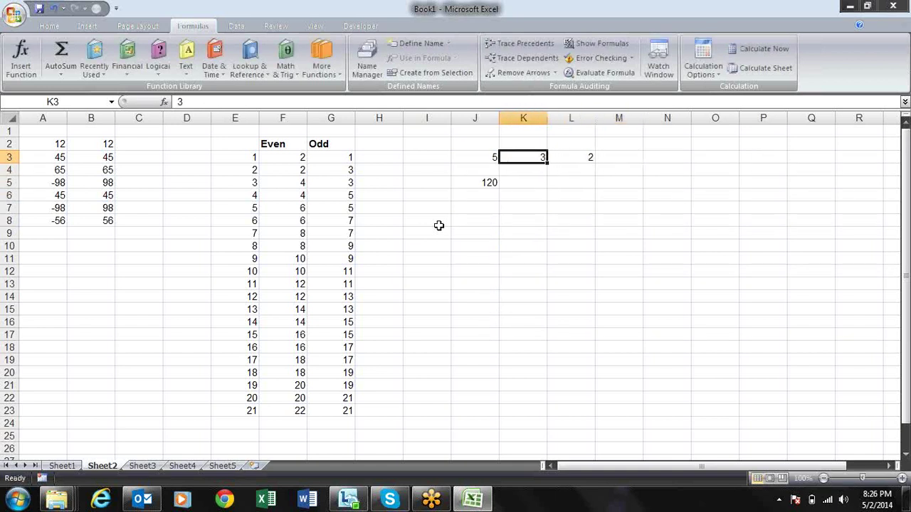
type("4")
key("Right")
type("3")
key("Right")
type("2")
key("Right")
type("1")
key("Right")
type("=")
key("Left")
key("Left")
key("Left")
key("Left")
key("Left")
type("*")
key("Left")
key("Left")
key("Left")
key("Left")
type("*")
key("Left")
key("Left")
key("Left")
type("*")
key("Left")
key("Left")
type("*")
key("Left")
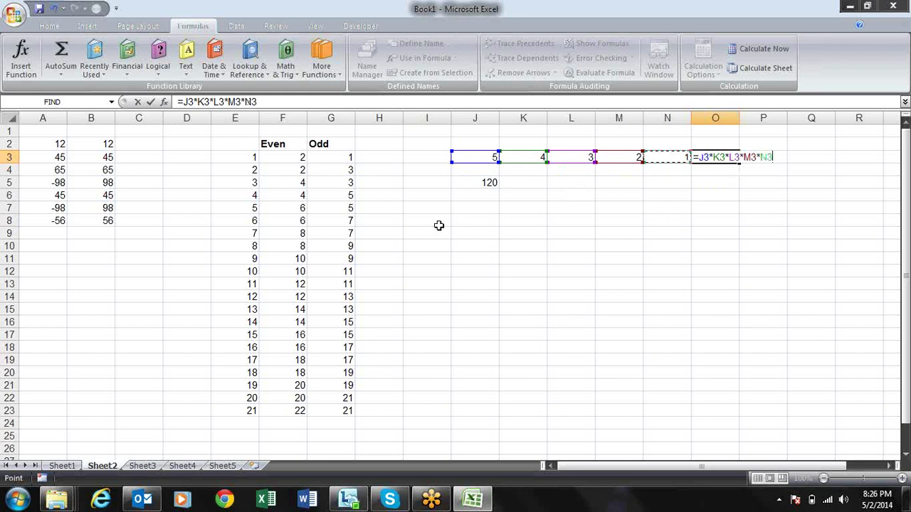
type("*")
key("BackSpace")
key("Return")
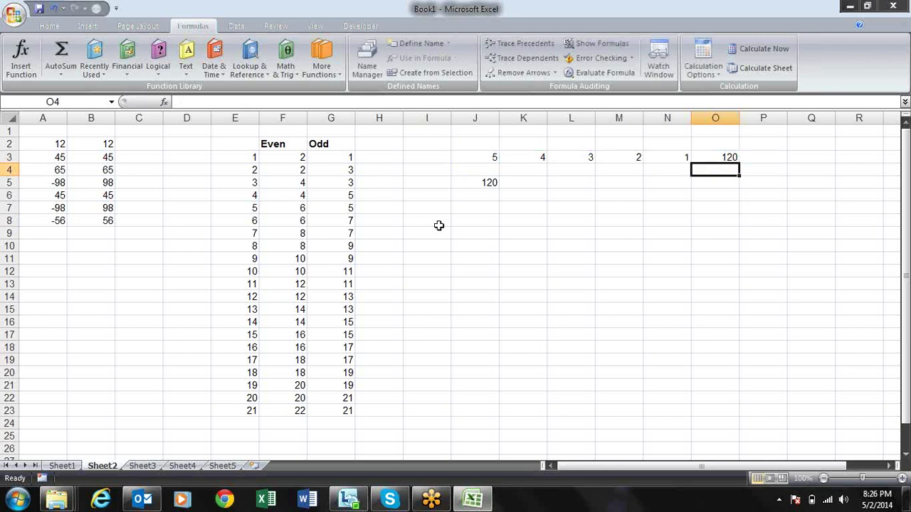
key("Left")
key("Left")
key("Left")
key("Left")
key("Left")
key("Down")
key("Down")
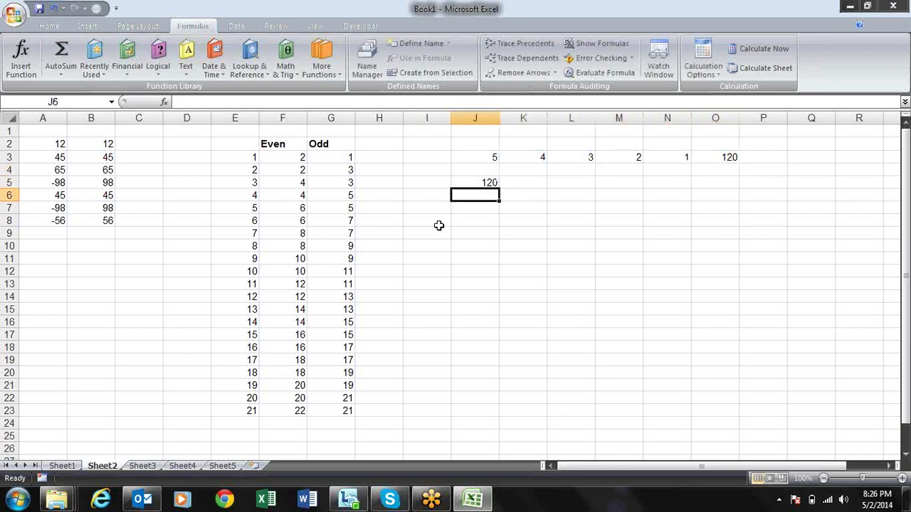
- Enter =FACTDOUBLE(J3) in J6, returning 15
type("=fa")
key("Down")
key("Tab")
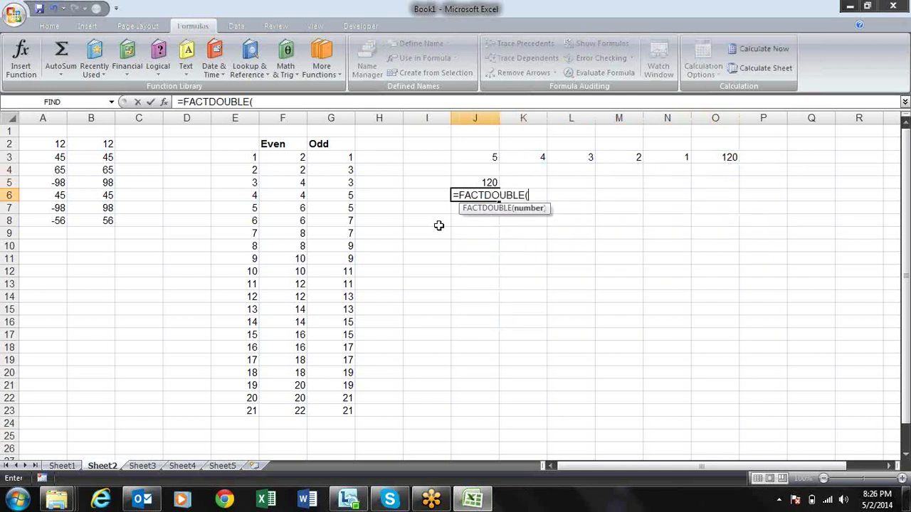
key("Up")
key("Up")
key("Up")
type(")")
key("Return")
key("Up")
key("Up")
key("Up")
- Enter =J3*L3*N3 in O4 to confirm the double factorial of 15
key("Right")
key("Left")
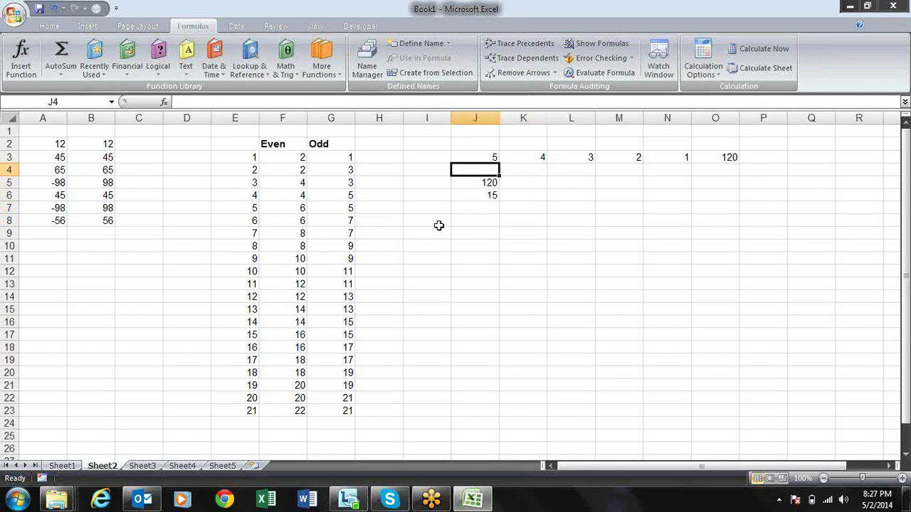
key("Right")
key("Right")
key("Right")
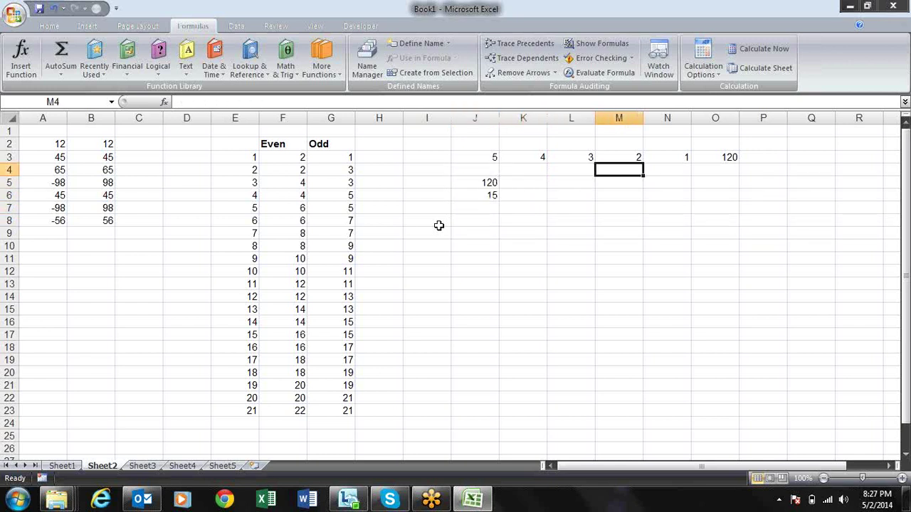
key("Right")
key("Right")
type("=")
key("Left")
key("Left")
key("Left")
key("Left")
key("Left")
key("Up")
type("*")
key("Up")
key("Left")
key("Left")
key("Left")
type("*")
key("Up")
key("Left")
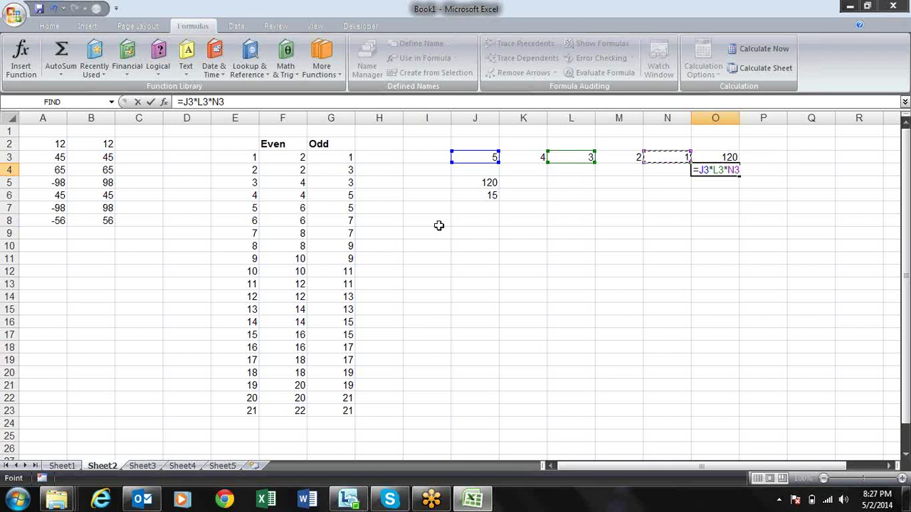
key("Return")
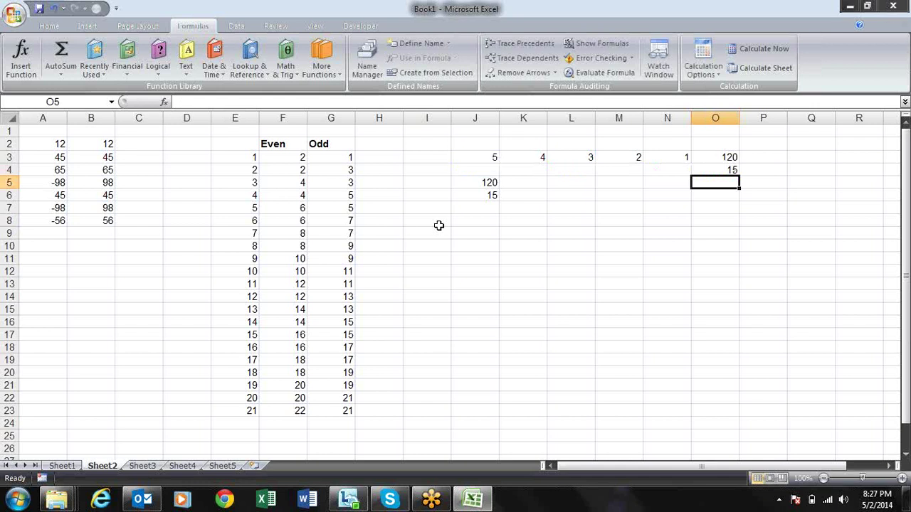
left_click(290, 74)
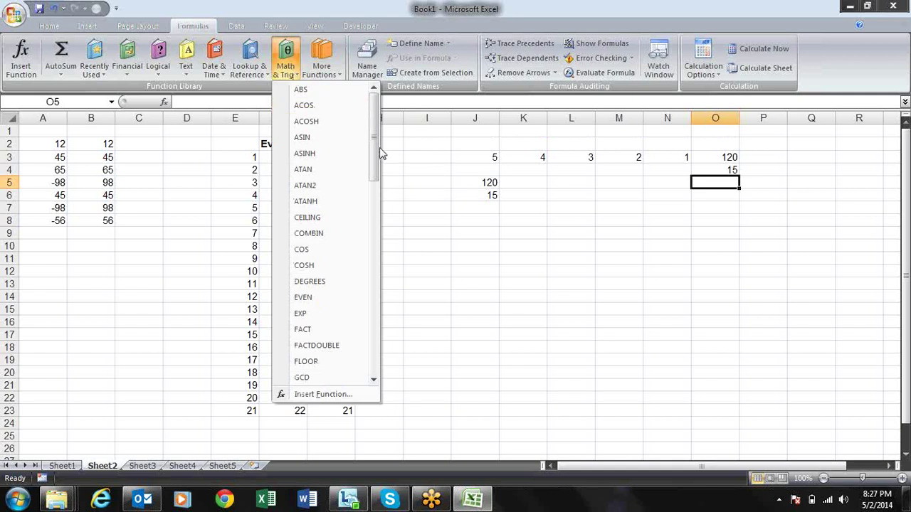
mouse_move(378, 151)
left_mouse_down()
mouse_move(368, 348)
mouse_move(422, 171)
left_mouse_up()
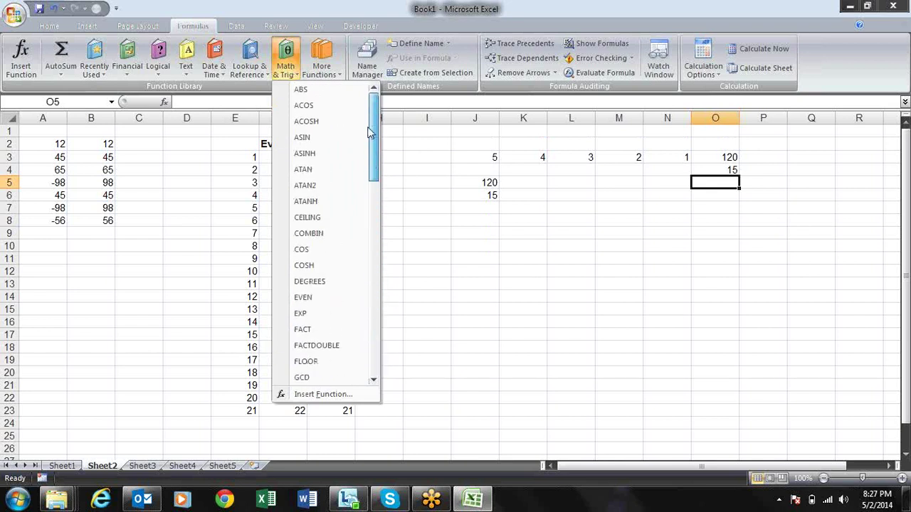
left_click(485, 271)
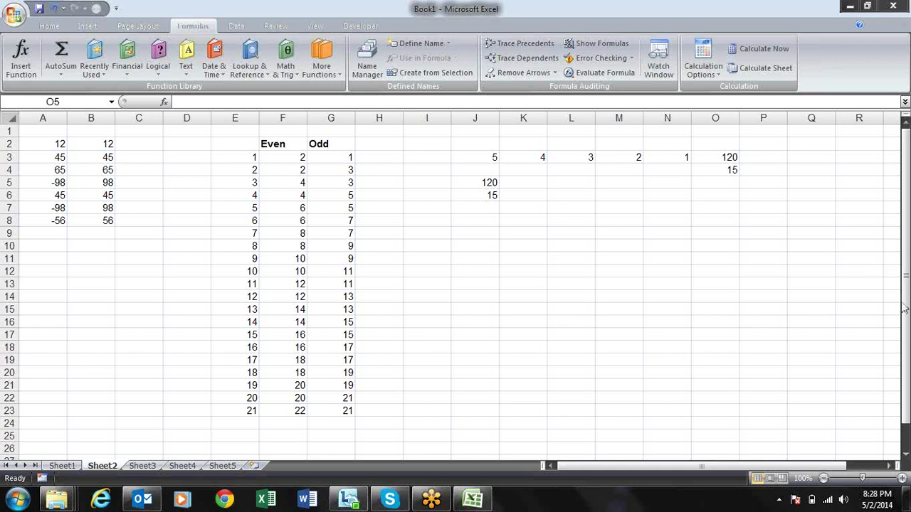
left_click(389, 500)
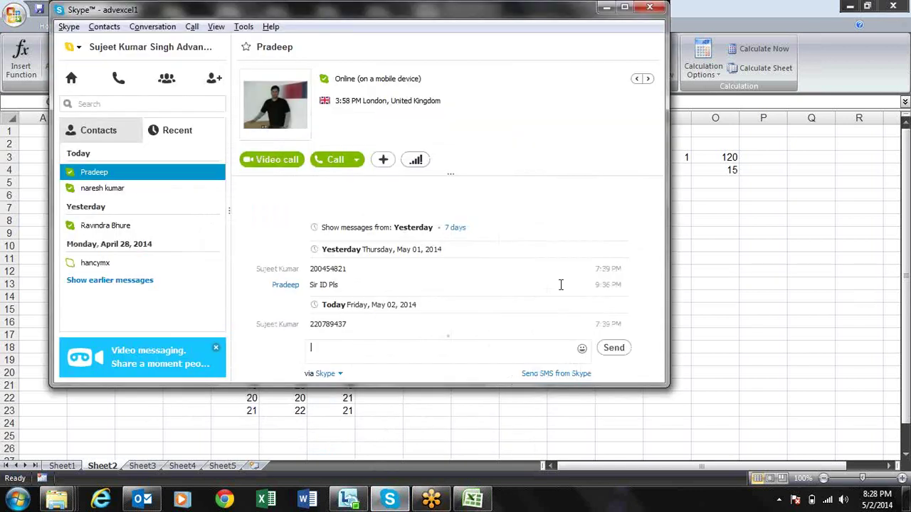
left_click_drag(593, 284, 636, 284)
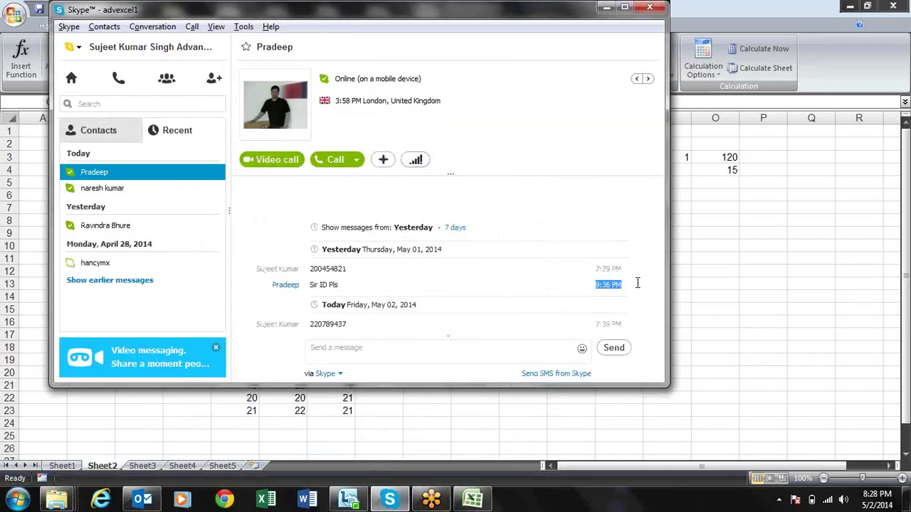
left_click(533, 292)
left_click(513, 352)
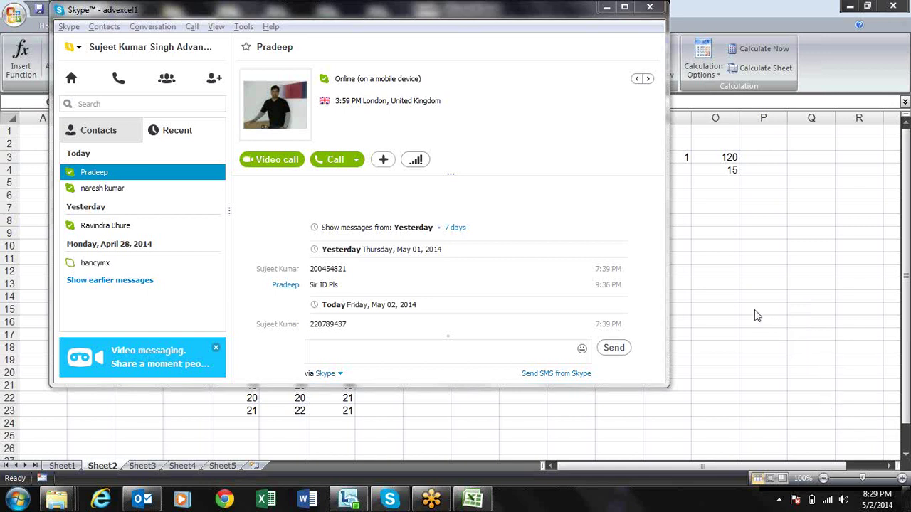
key("alt+Tab")
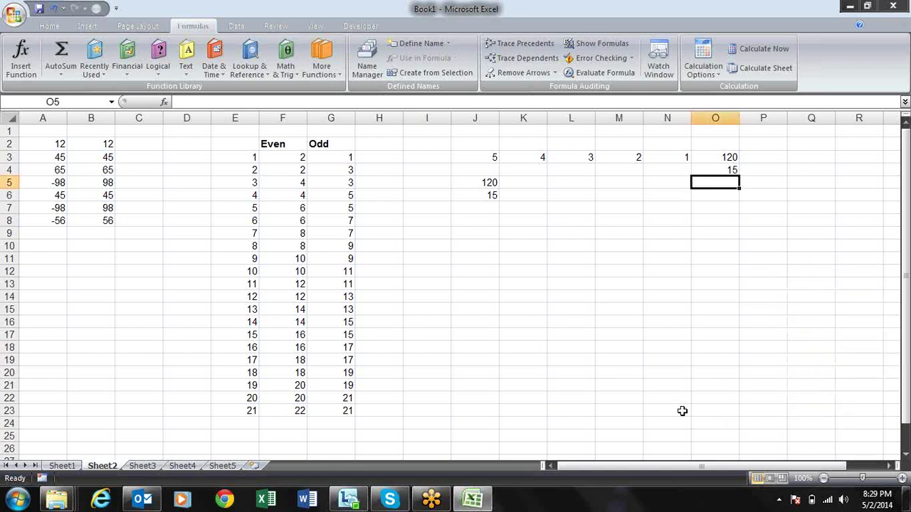
- Type a short name label into cell I12 and confirm it
left_click(437, 269)
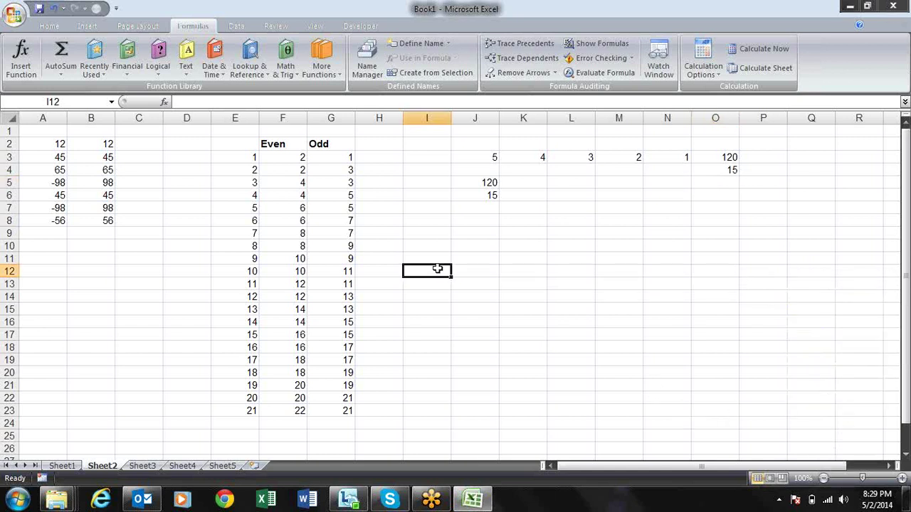
type("Abay")
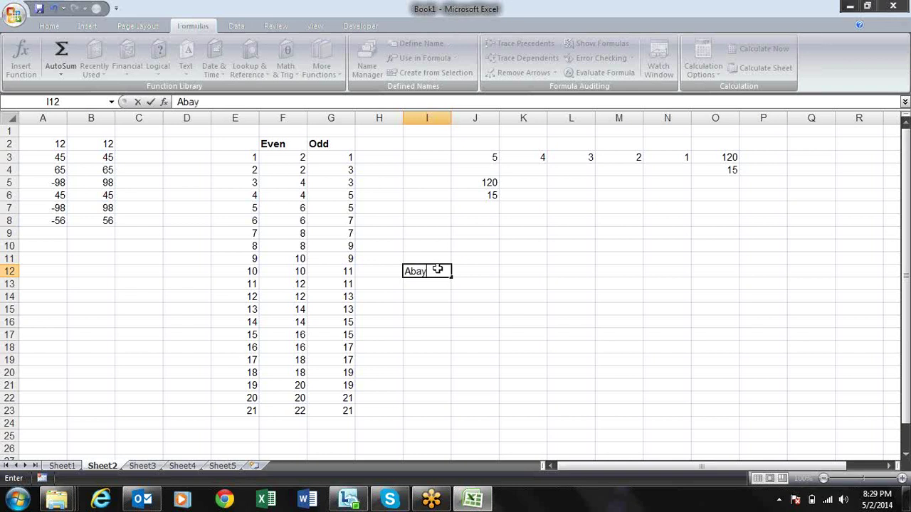
key("Tab")
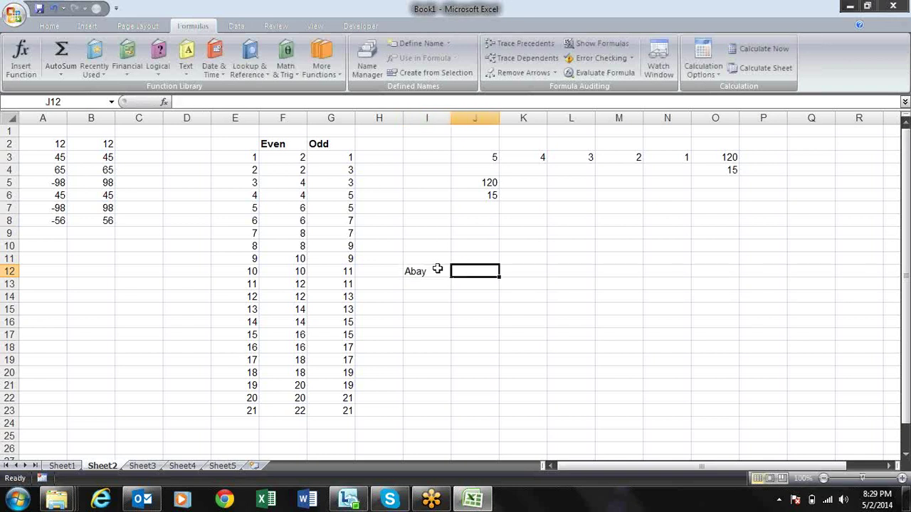